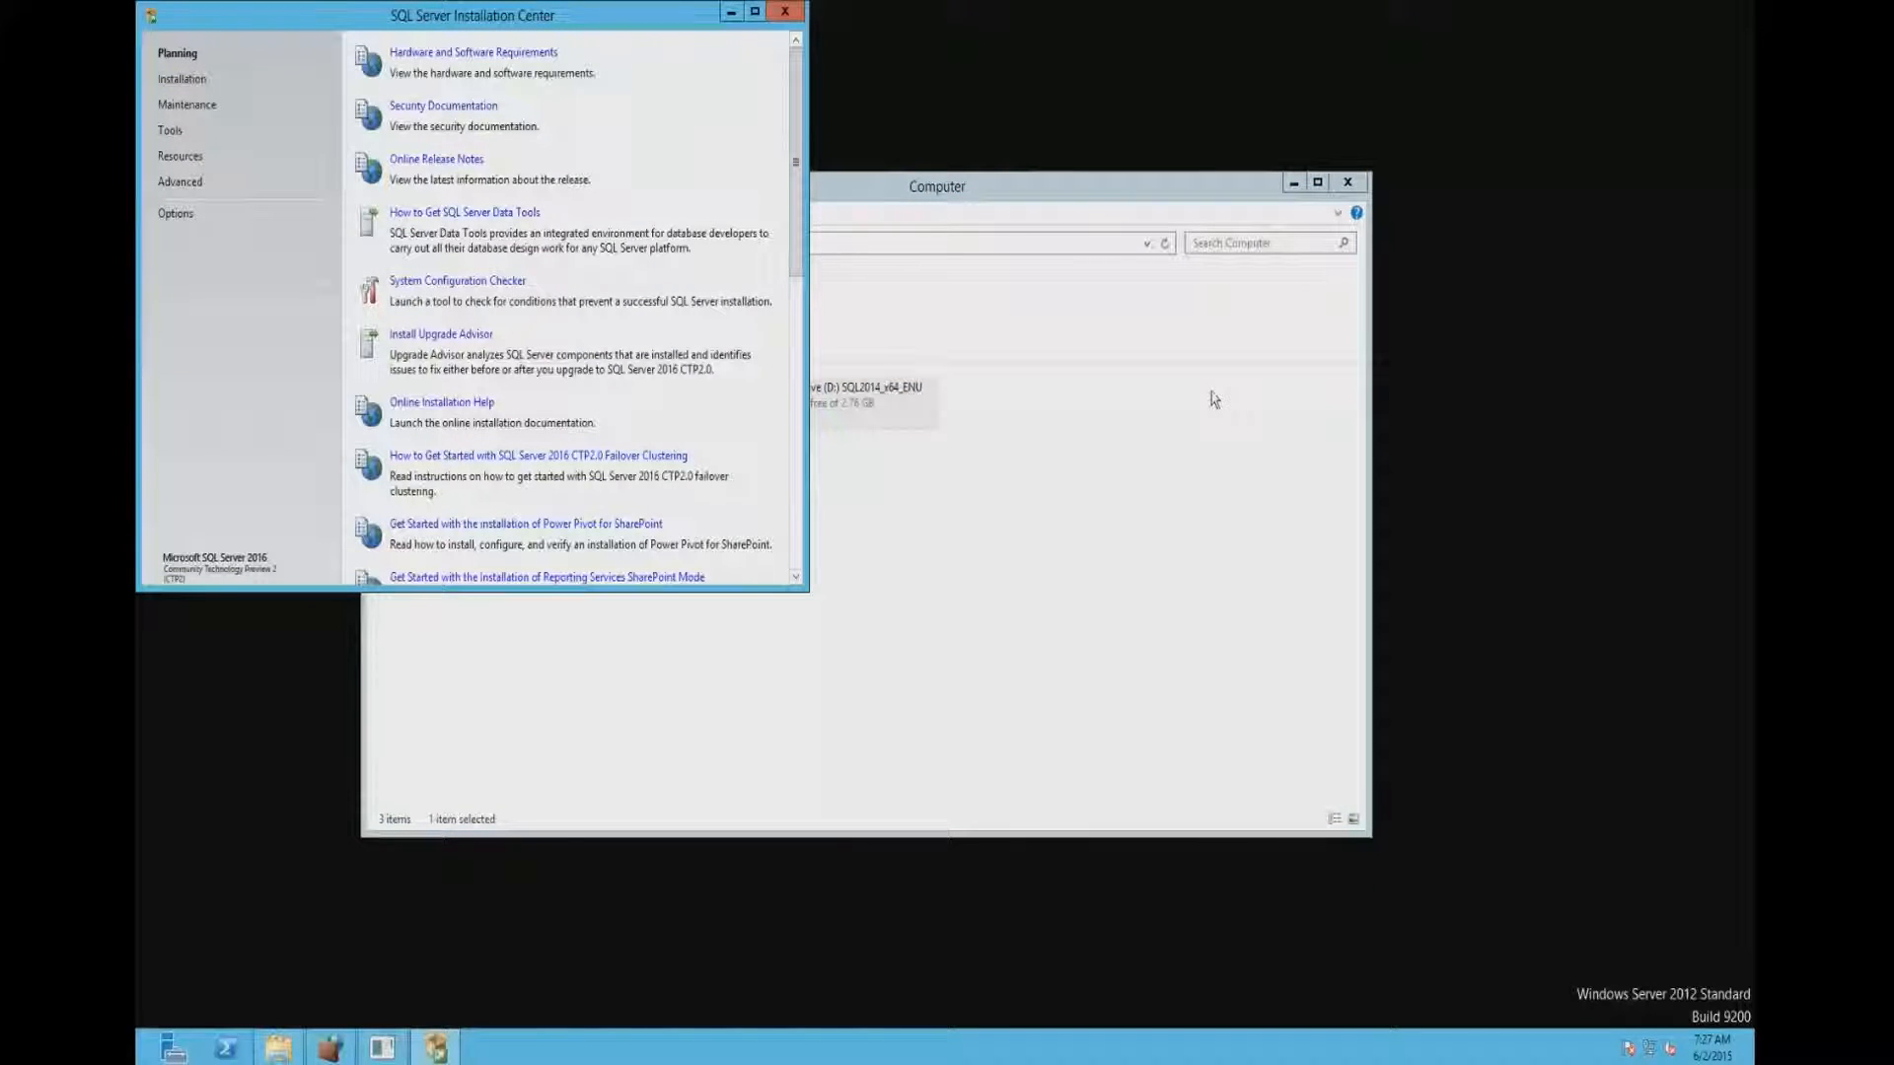
- Start a new SQL Server stand-alone installation and specify the free Evaluation edition
click(169, 81)
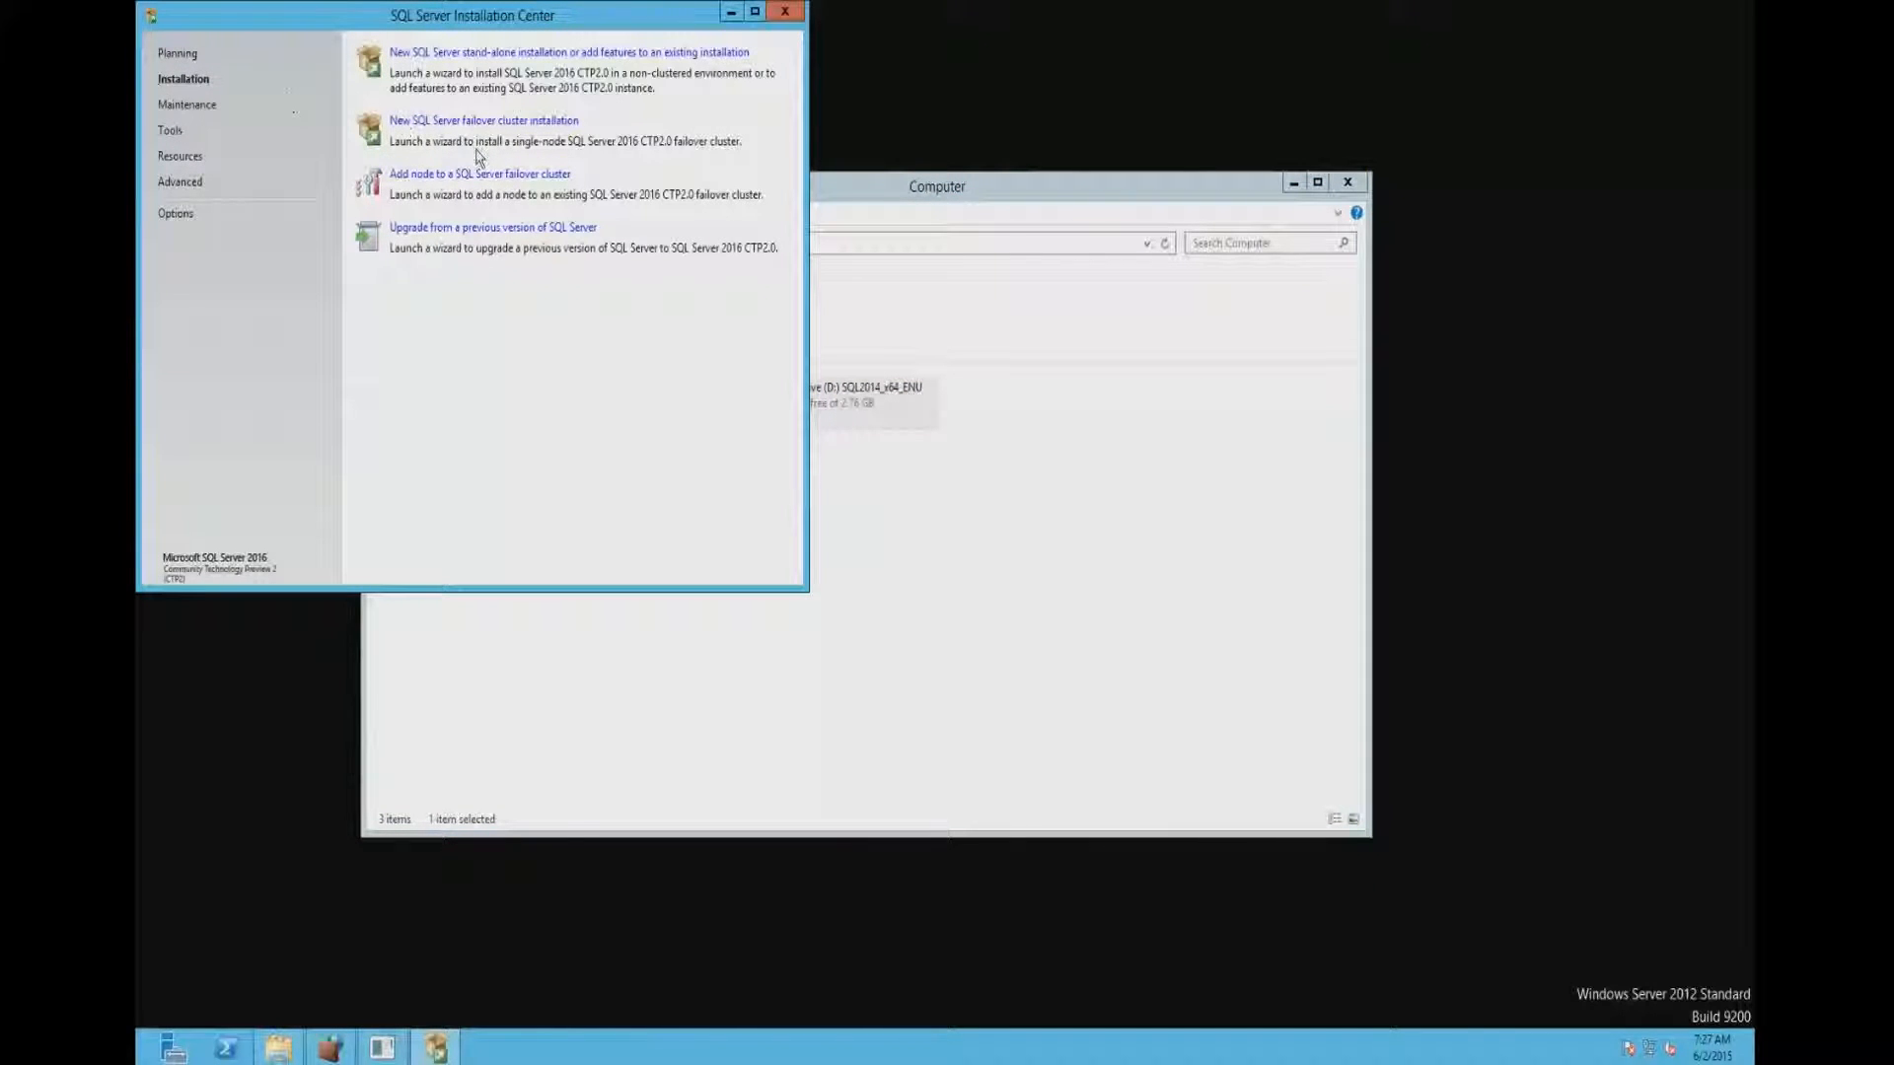
click(533, 55)
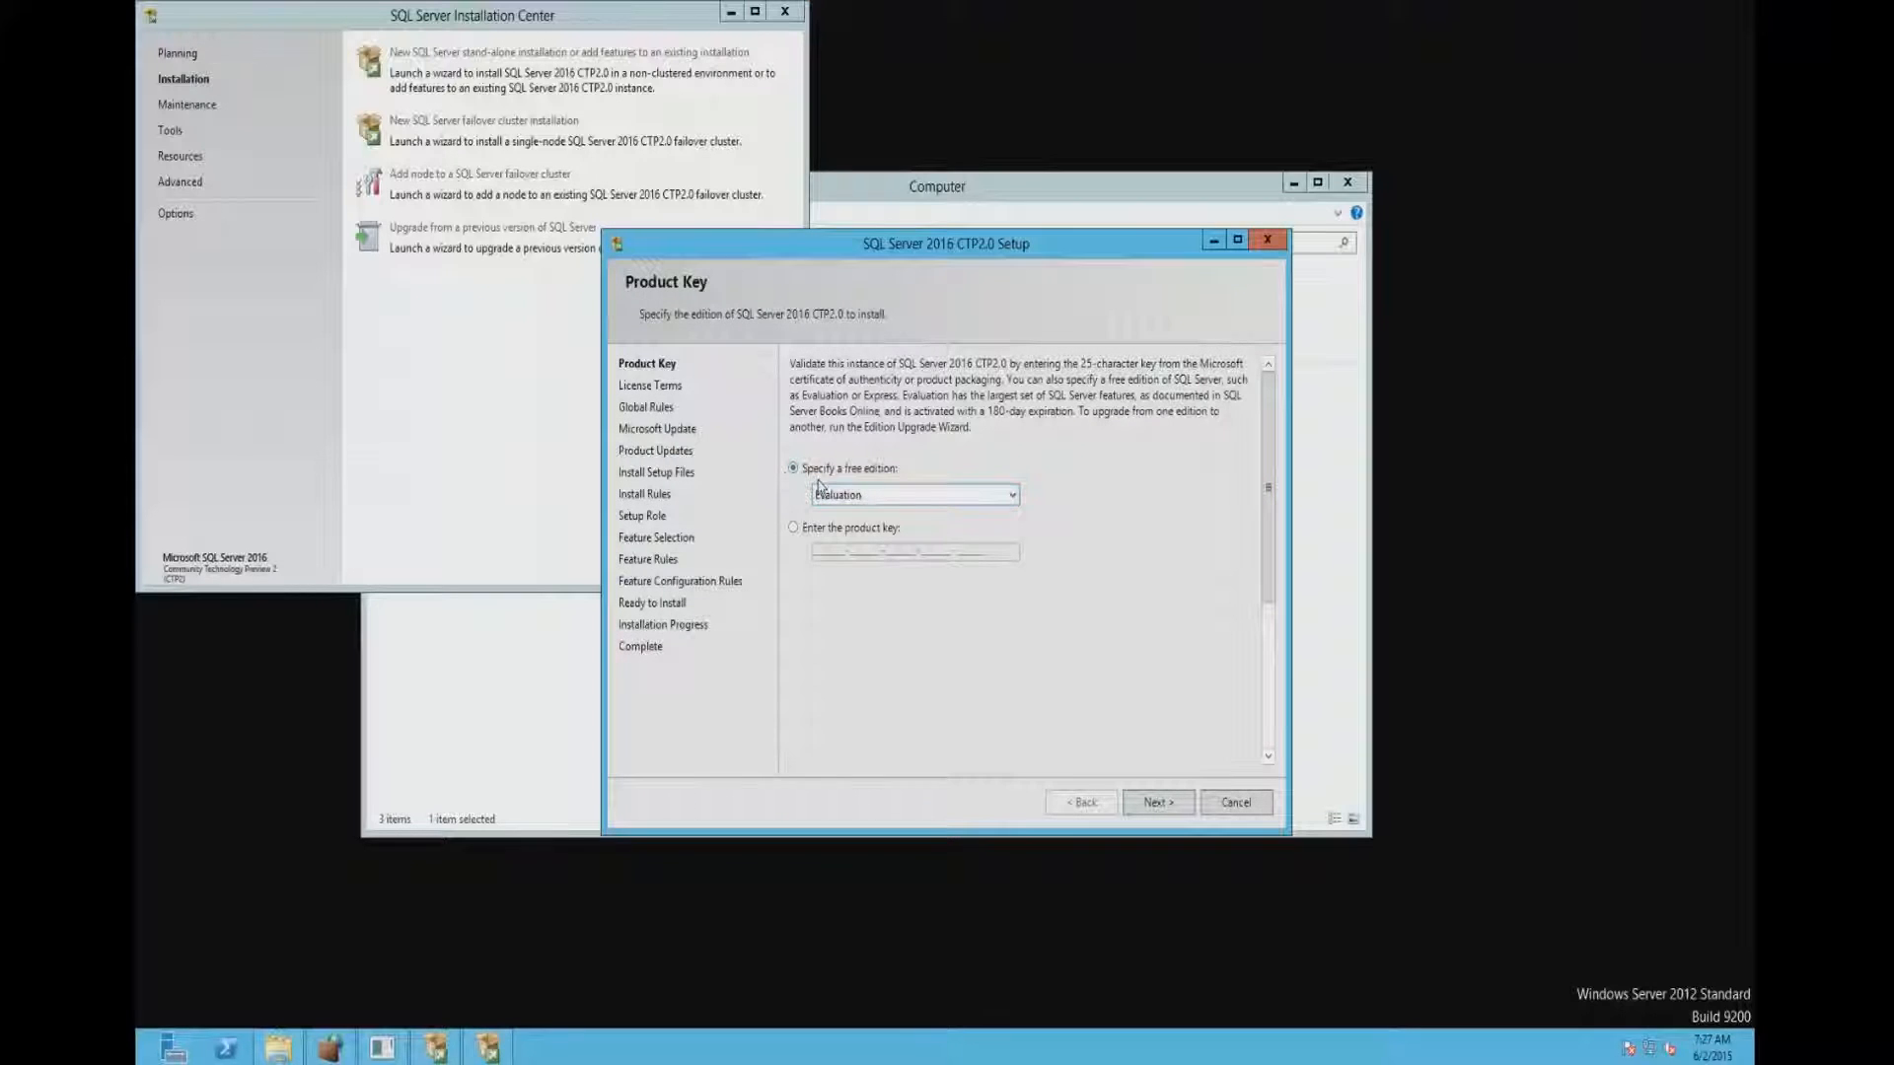
click(901, 502)
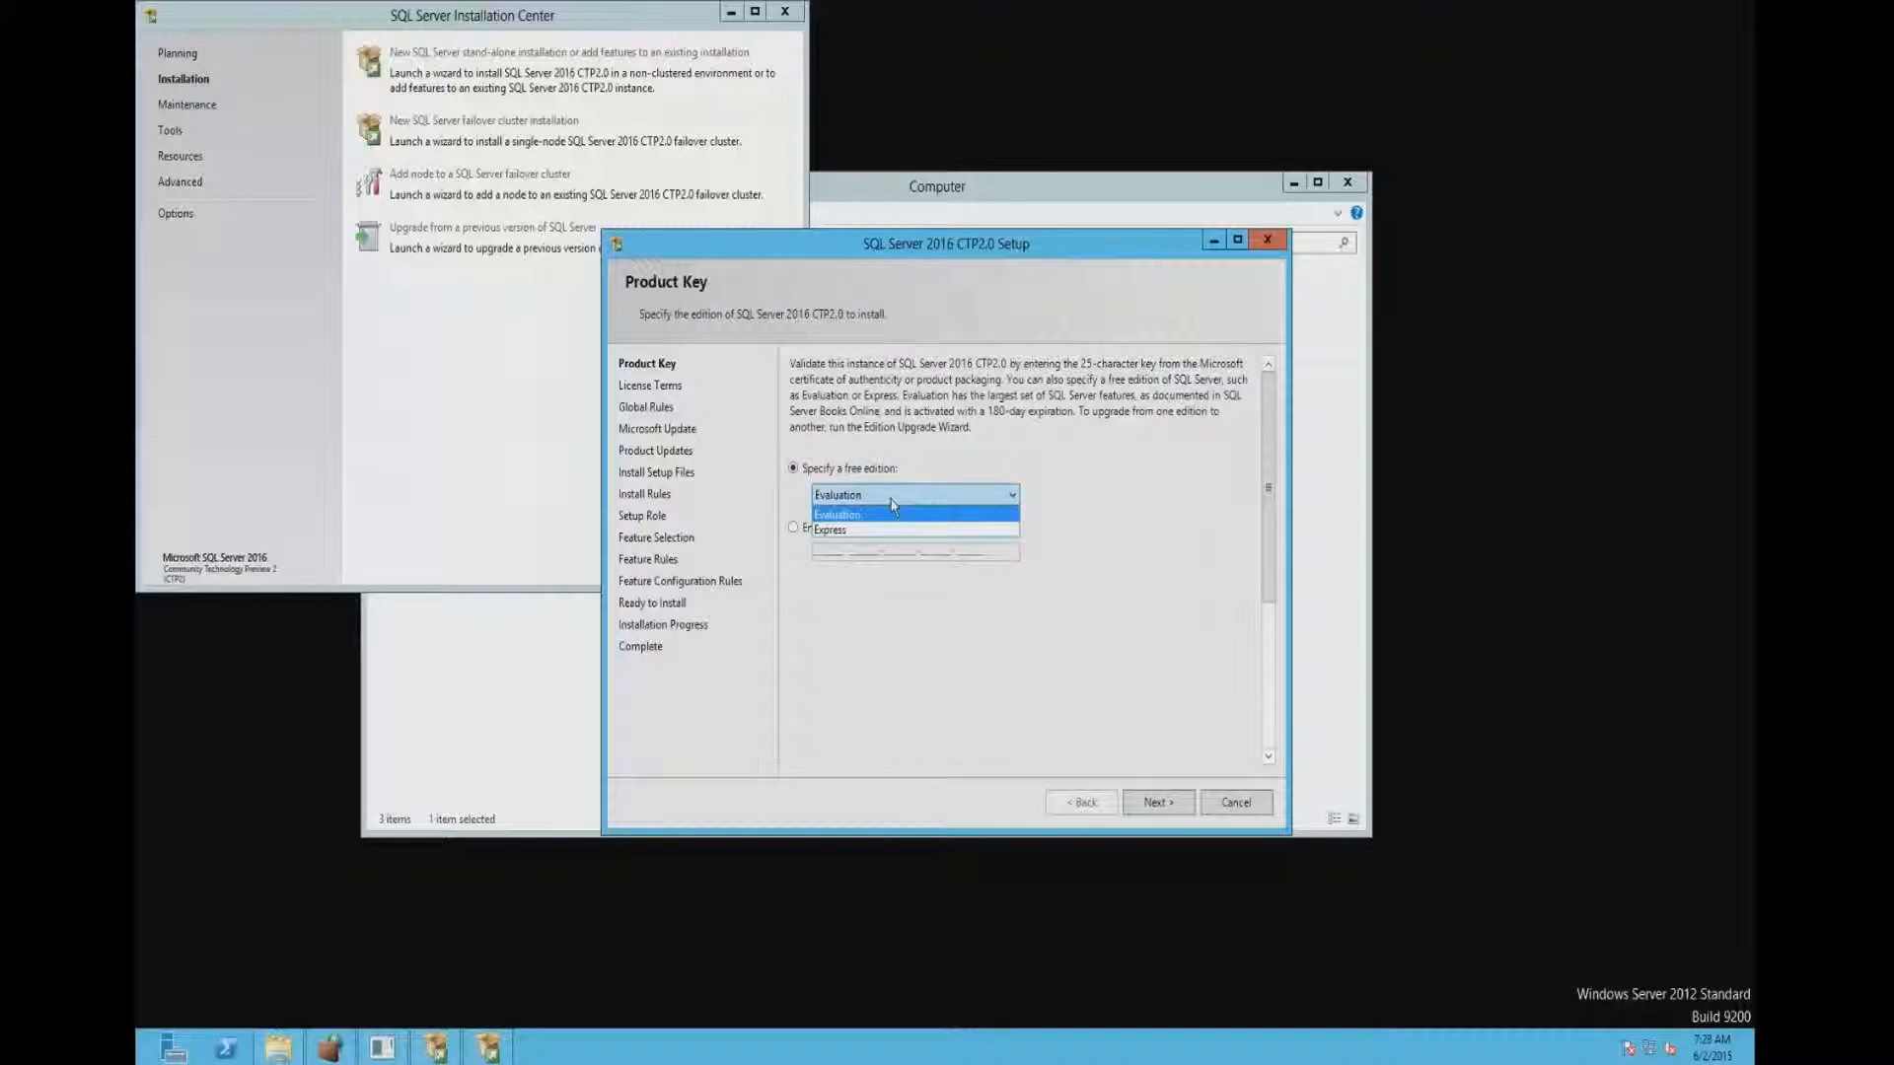
click(893, 514)
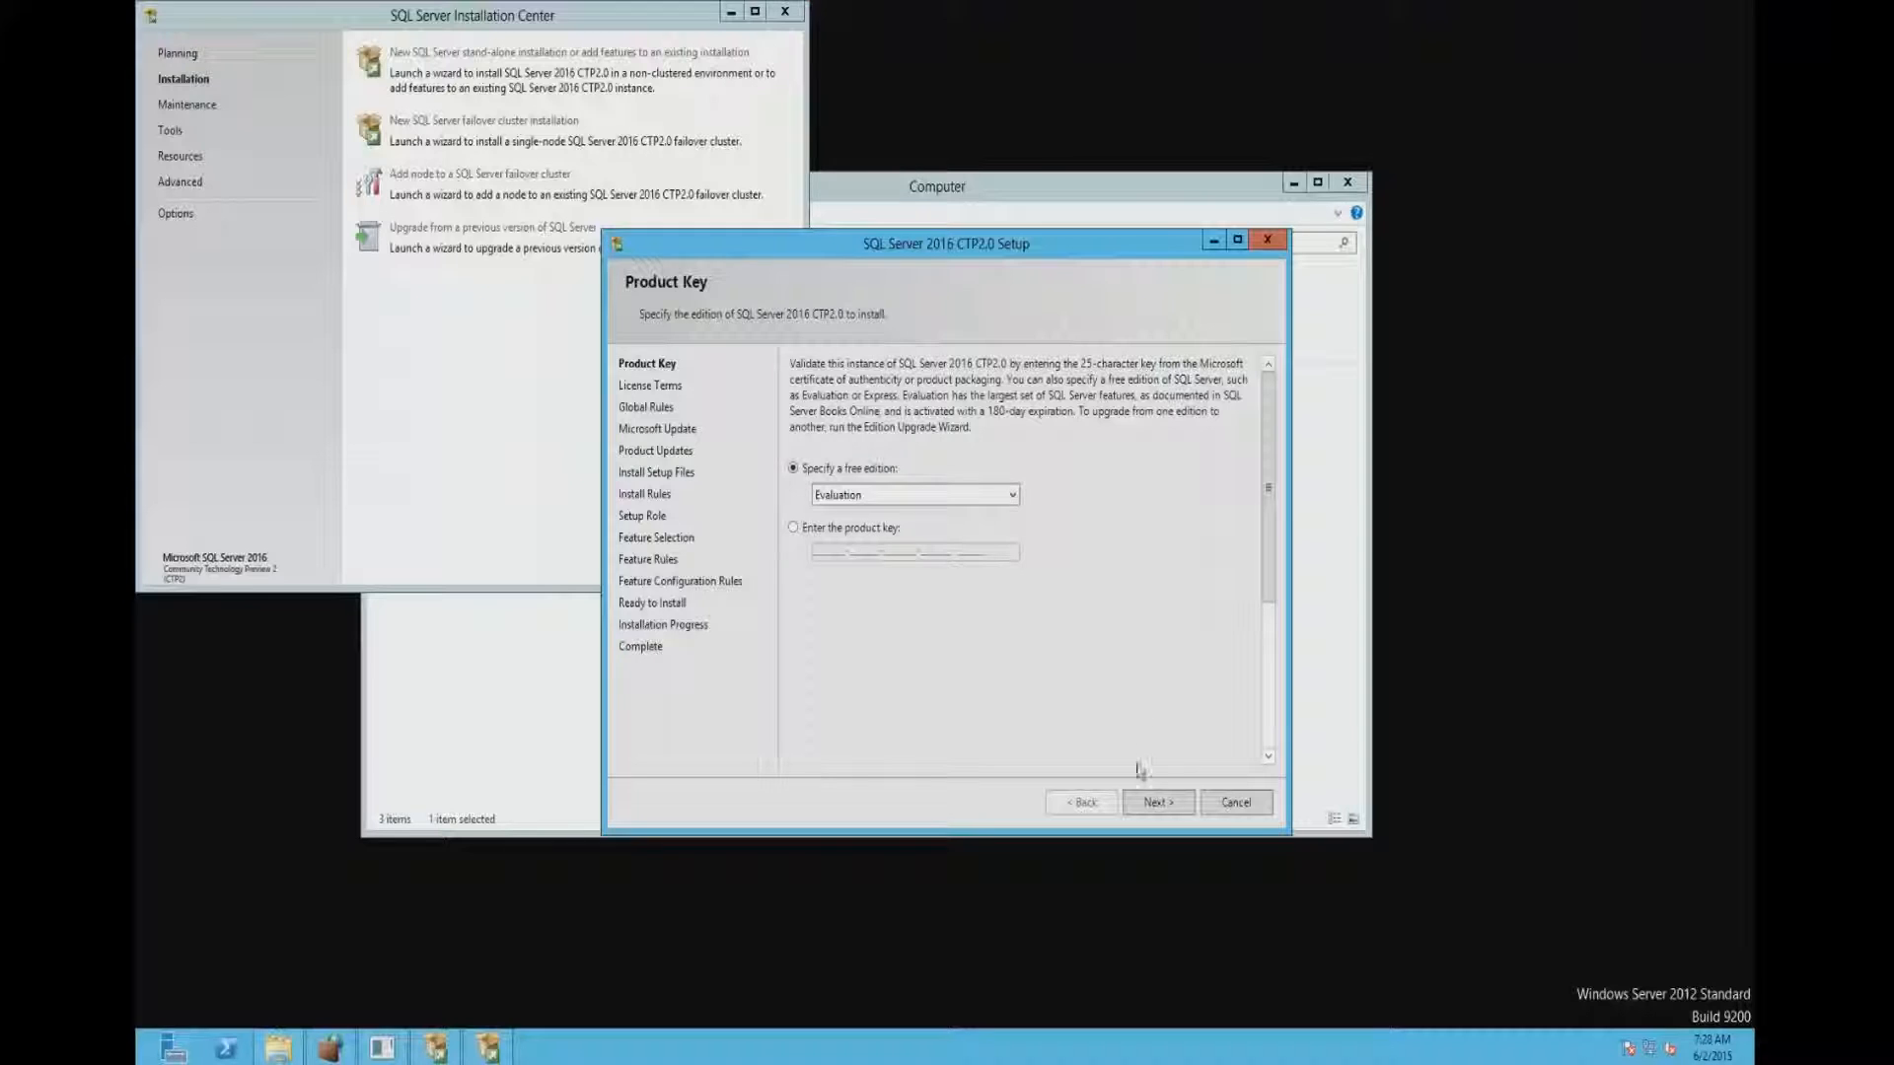
click(1154, 802)
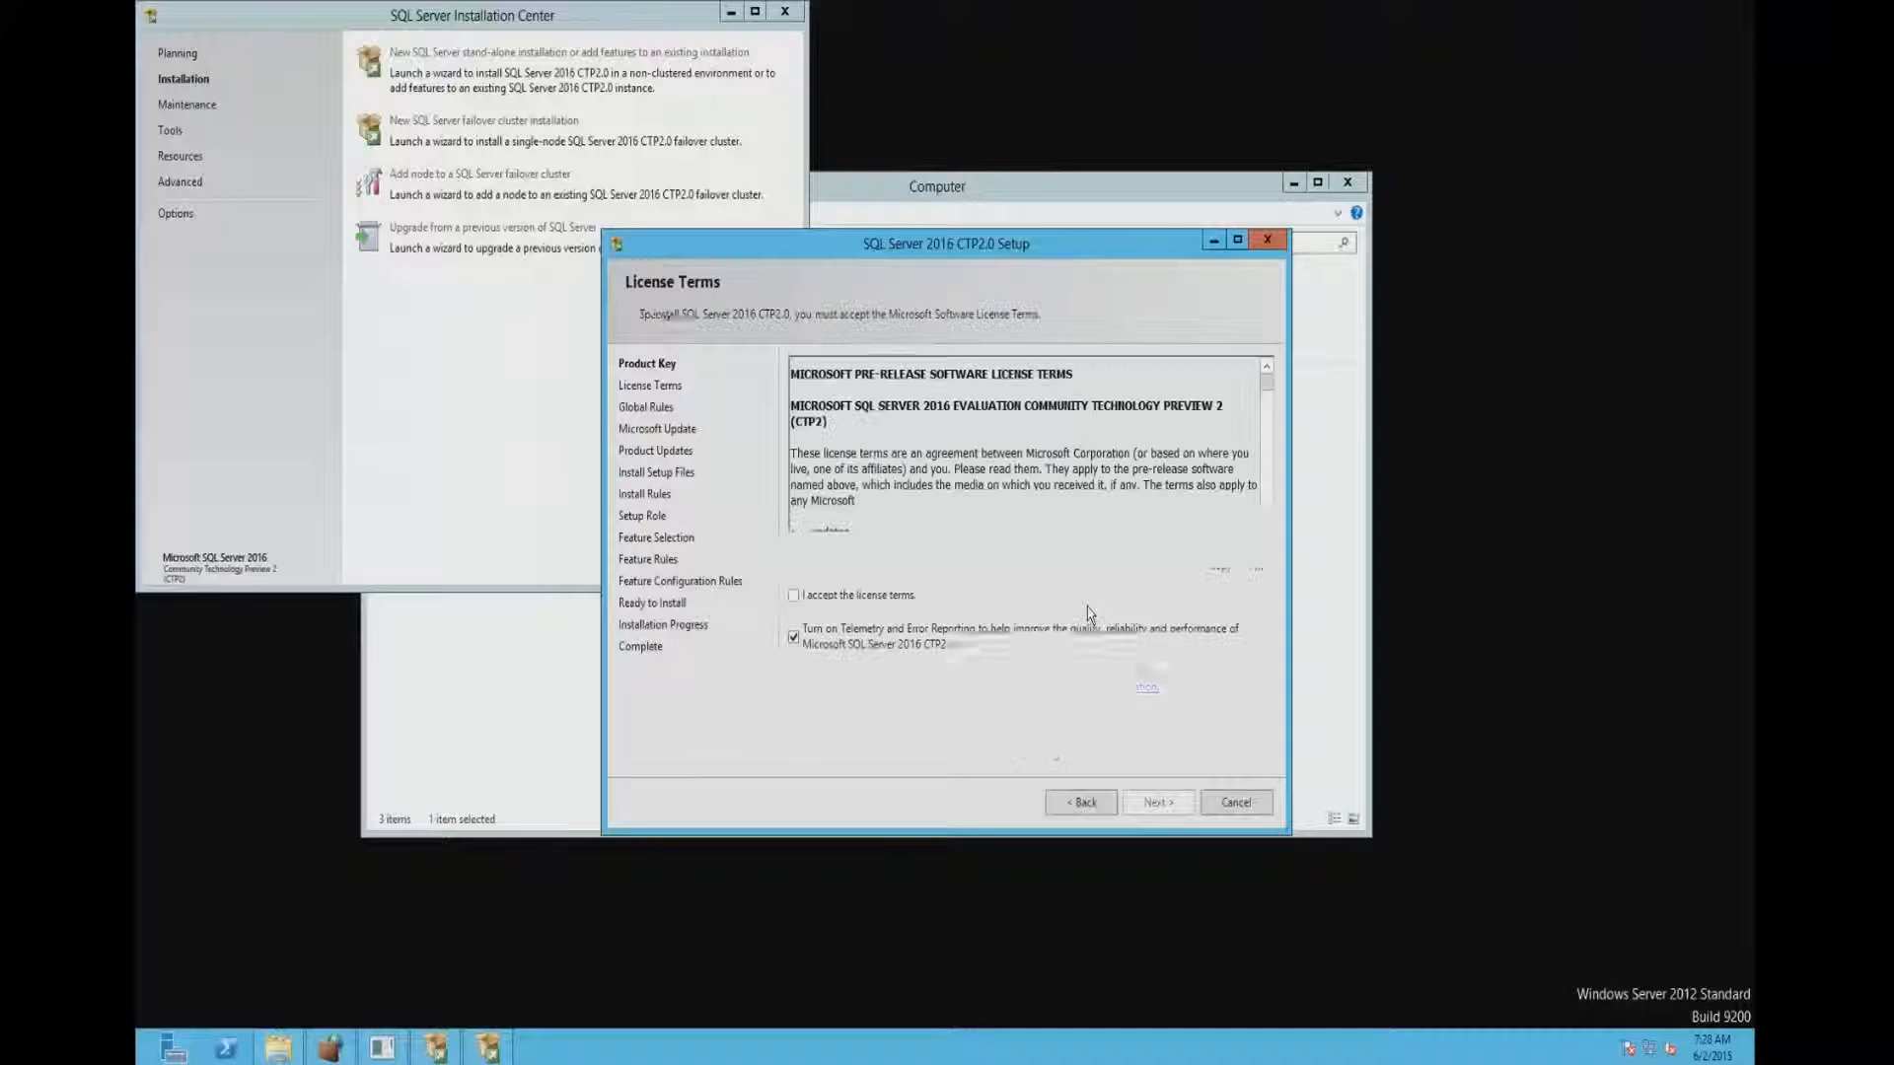
- Accept the license terms and continue the setup without using Microsoft Update to check for updates
click(828, 600)
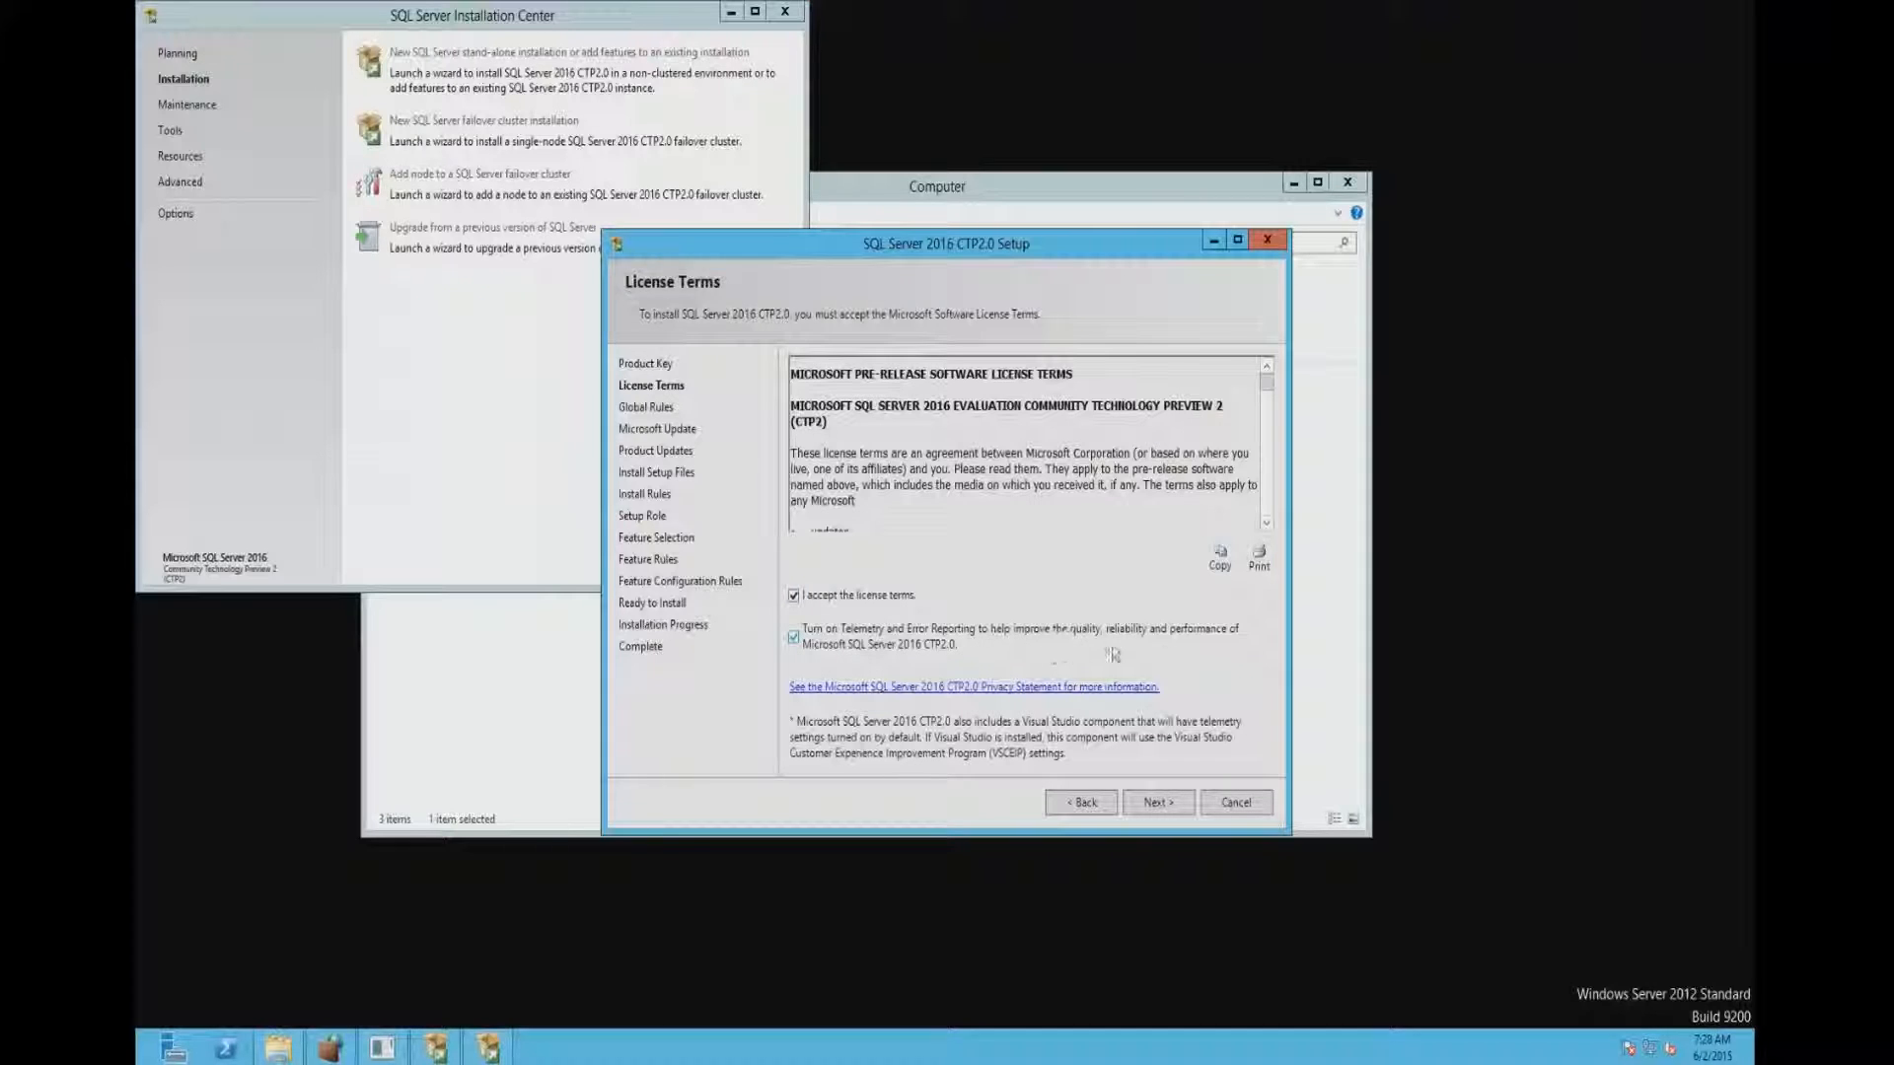
click(1160, 803)
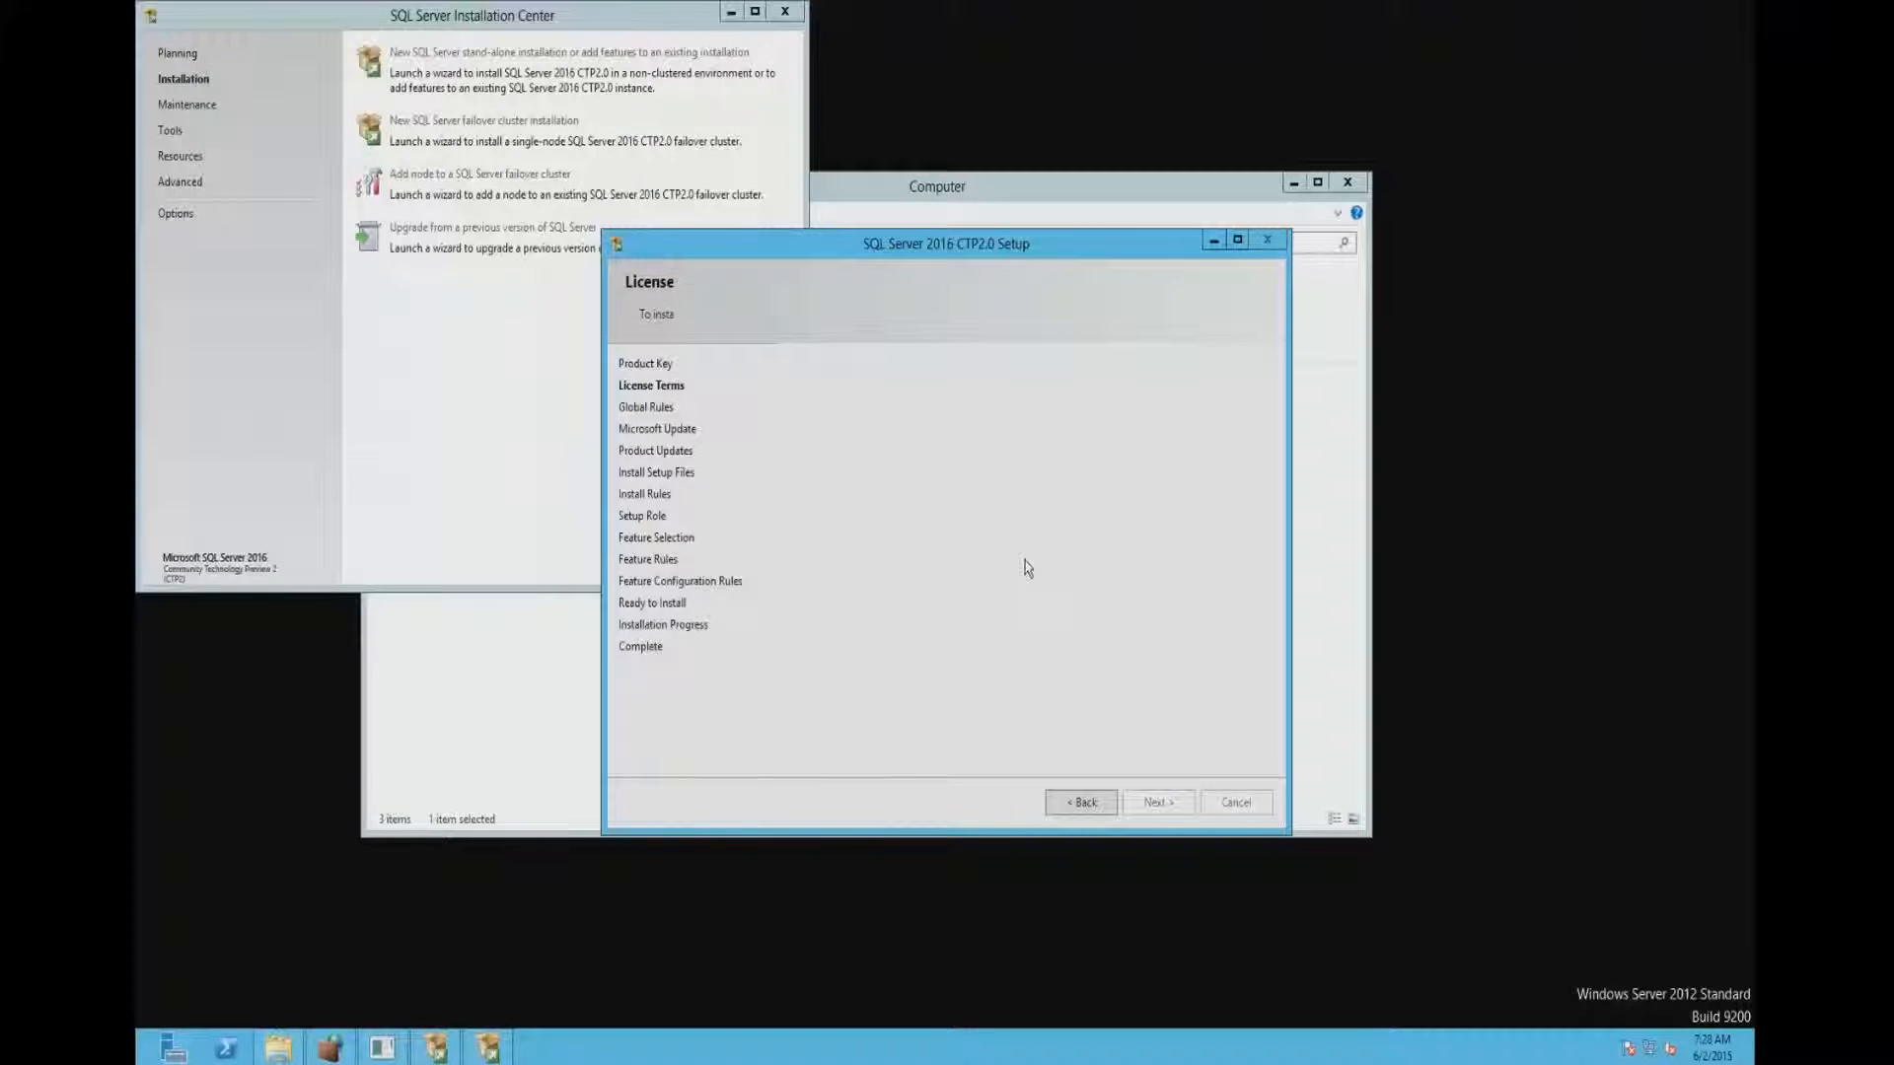
click(843, 429)
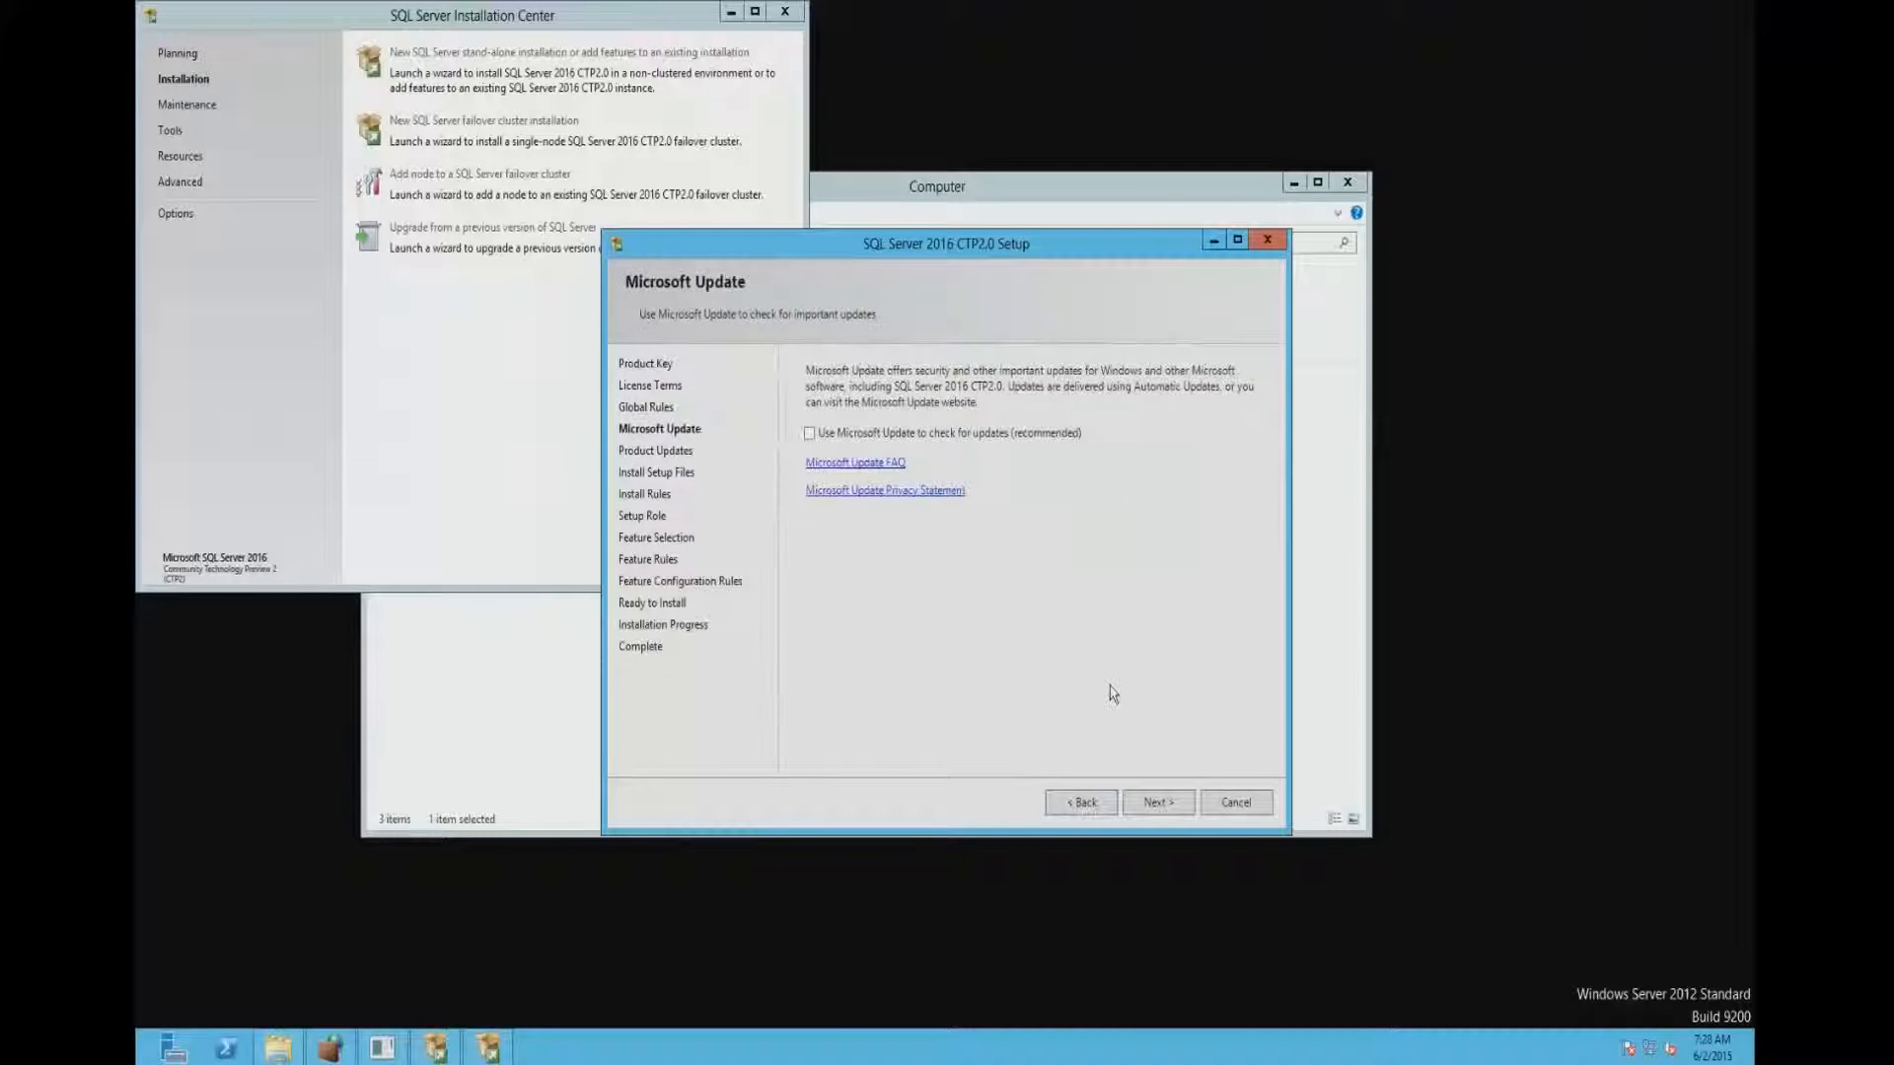
click(1152, 801)
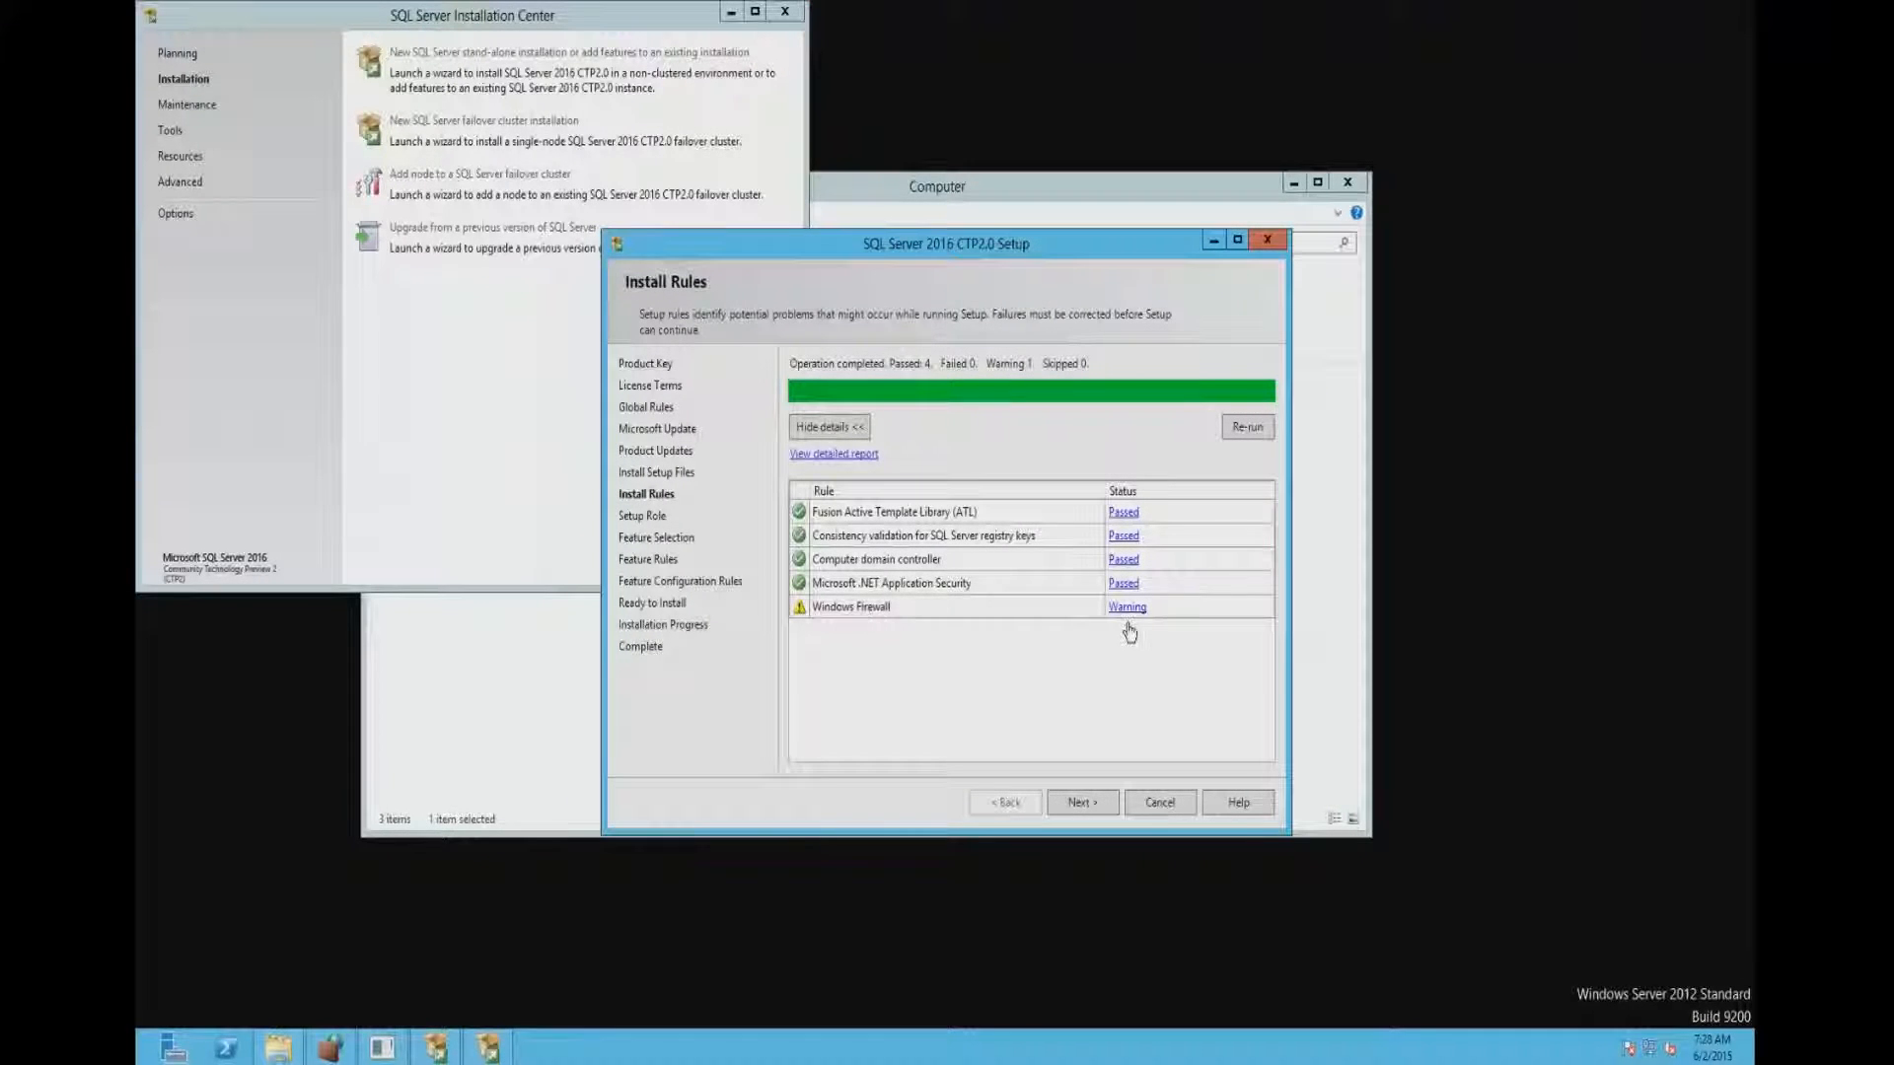
- Proceed with the SQL Server Feature Installation role and include Database Engine Services with all its sub-features, Analysis Services and Reporting Services - Native
click(1085, 802)
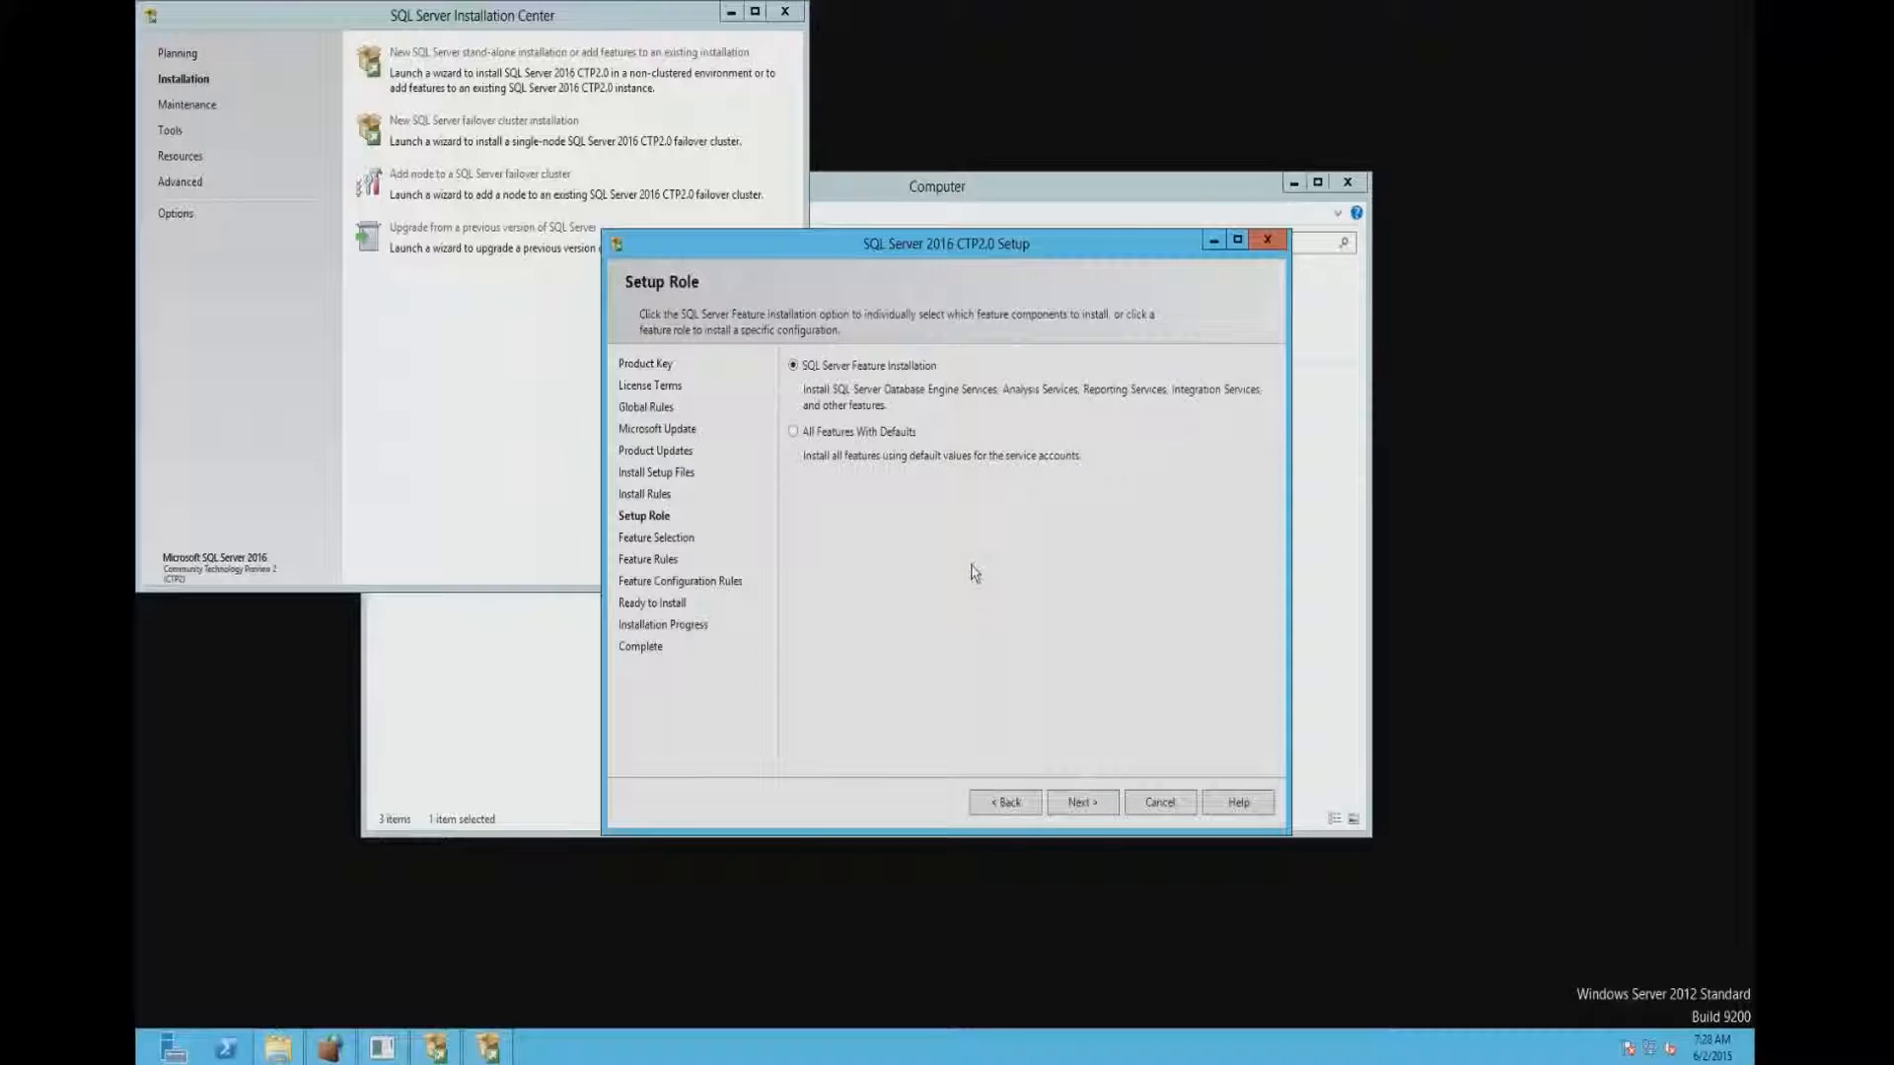
click(1079, 800)
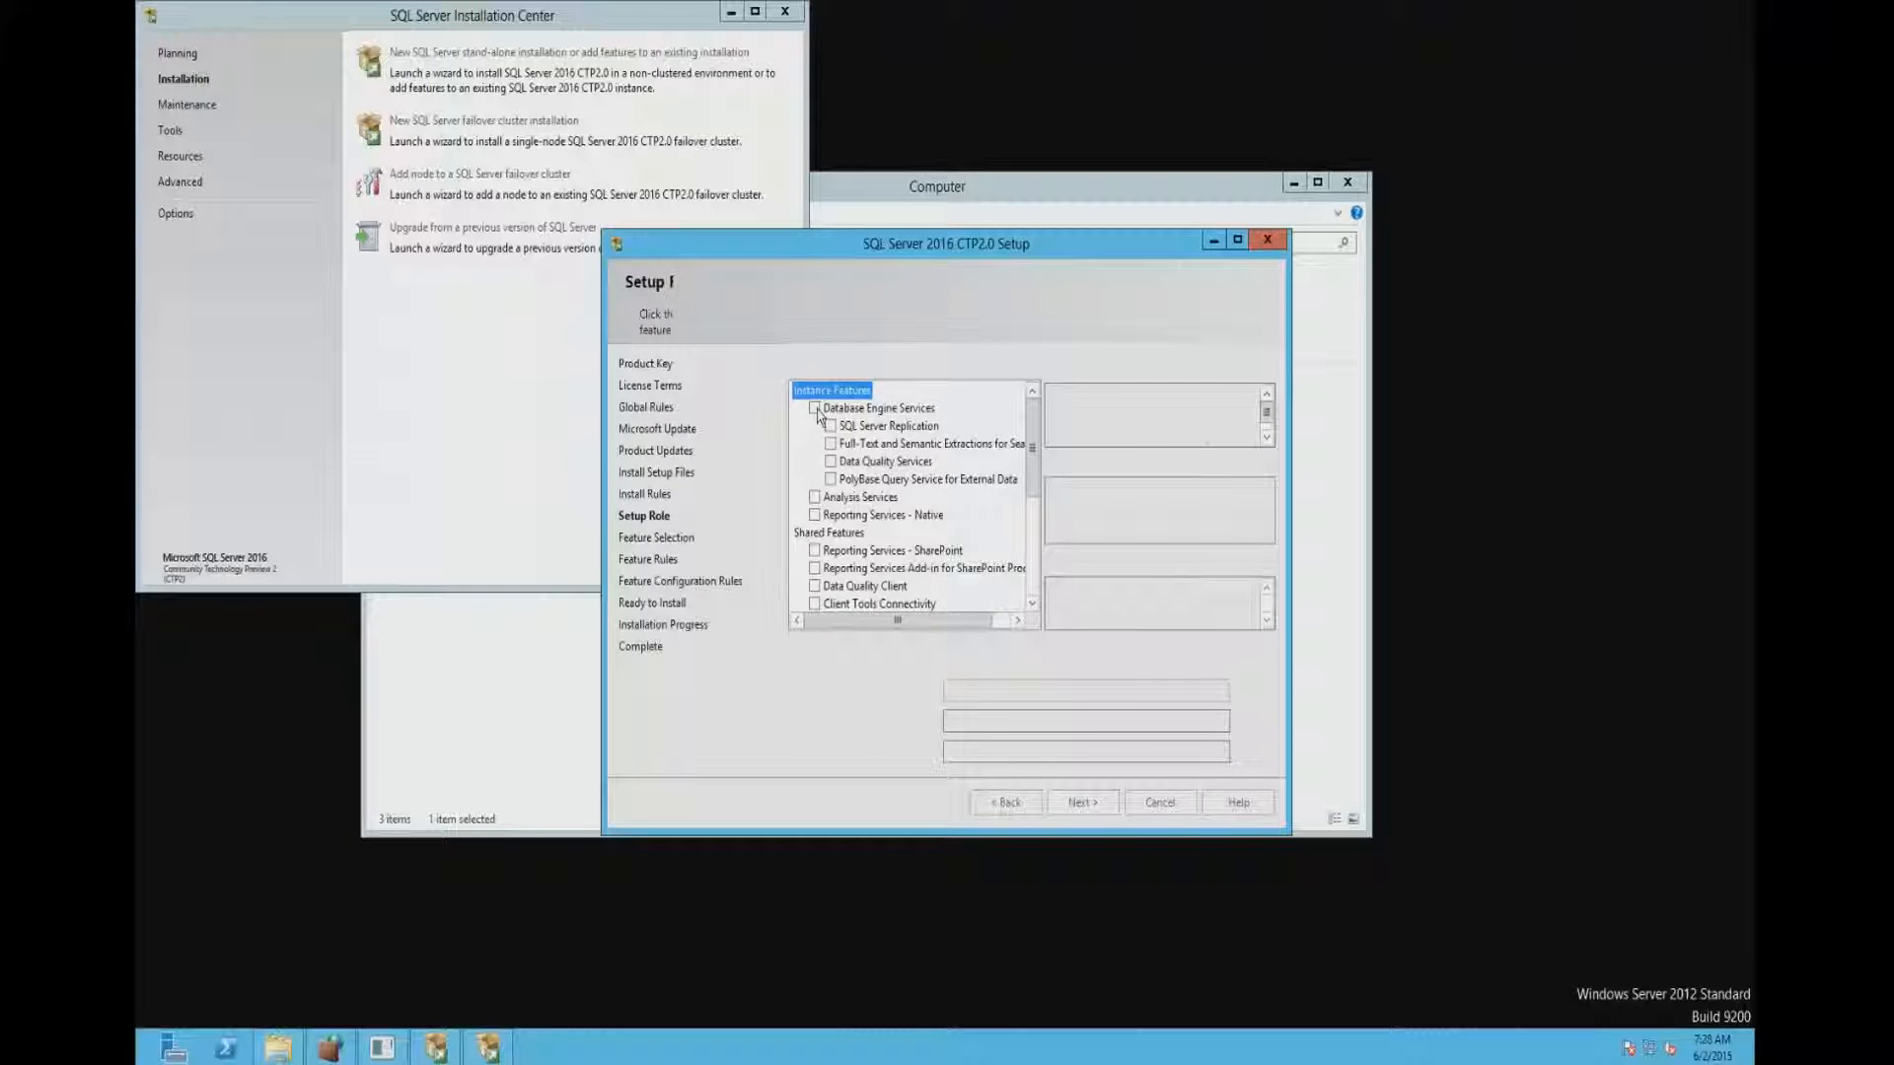
click(815, 408)
click(830, 425)
click(830, 443)
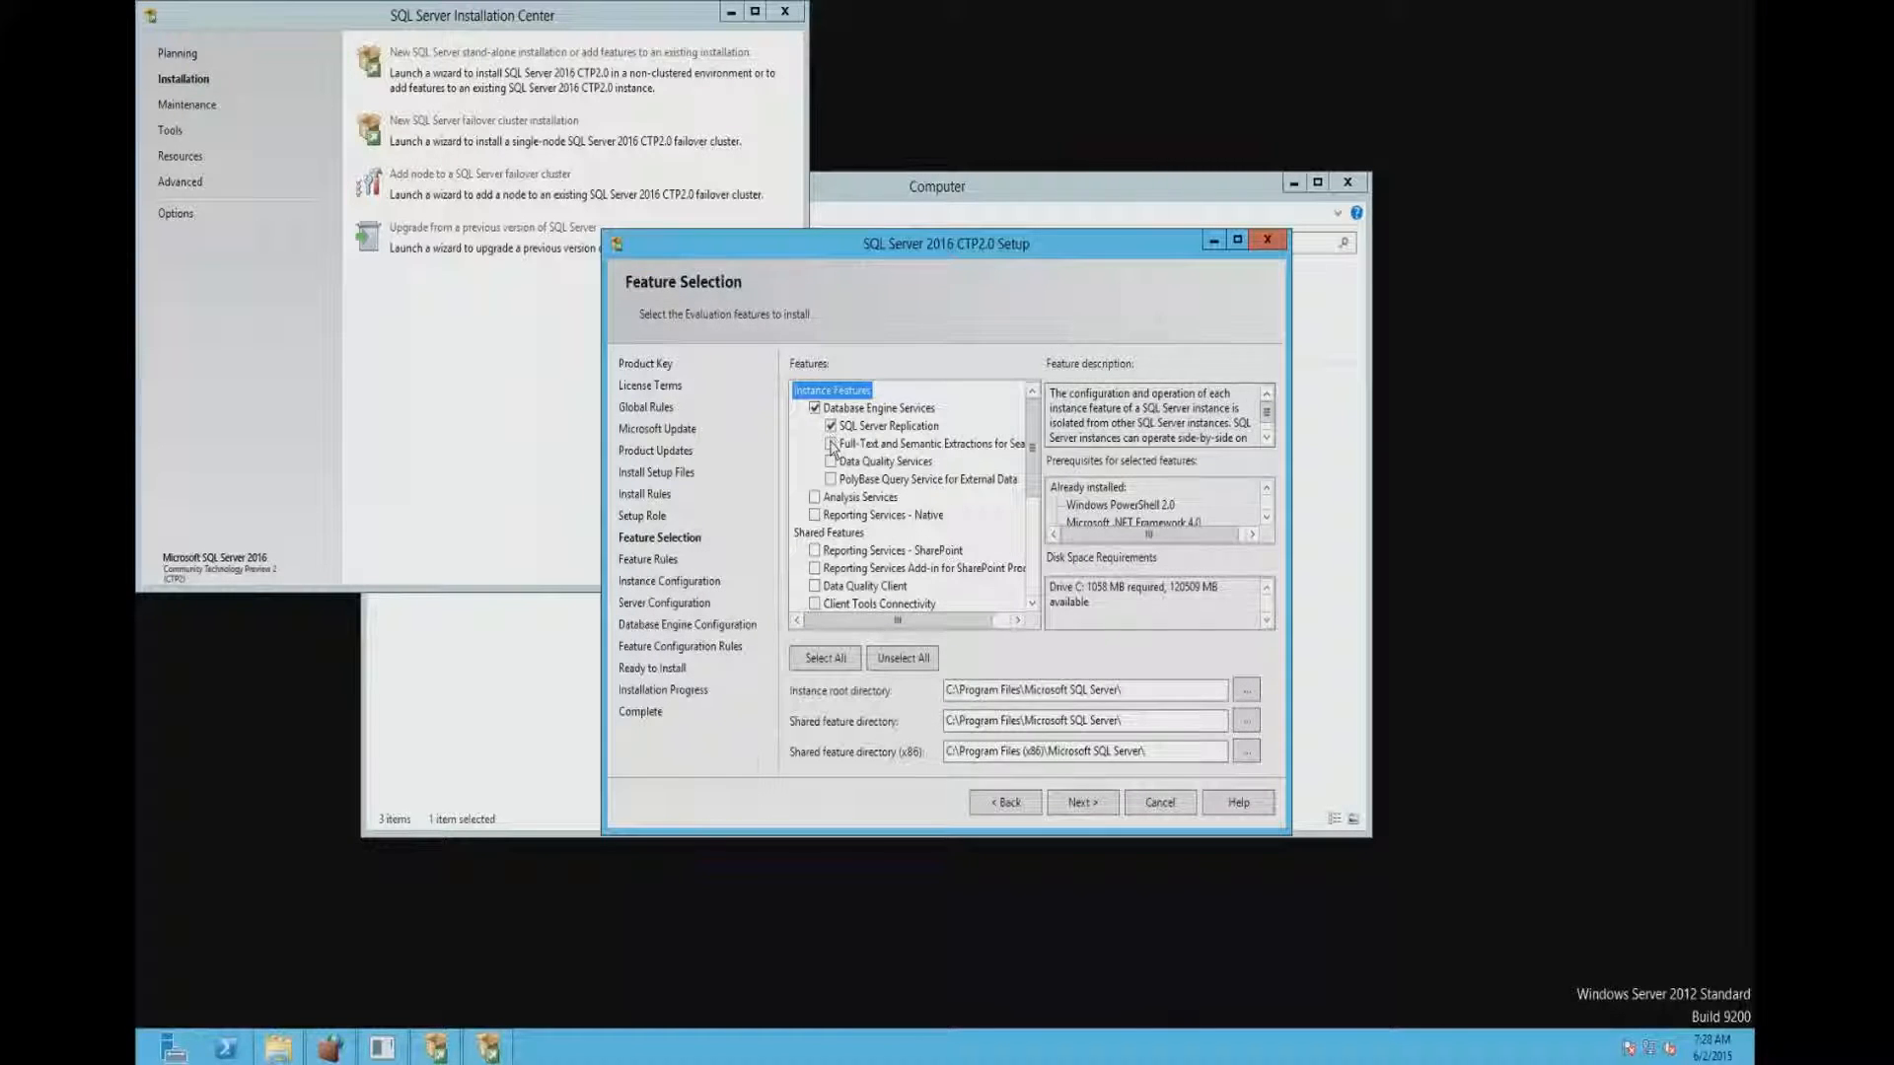
click(830, 460)
click(830, 478)
click(815, 496)
click(815, 514)
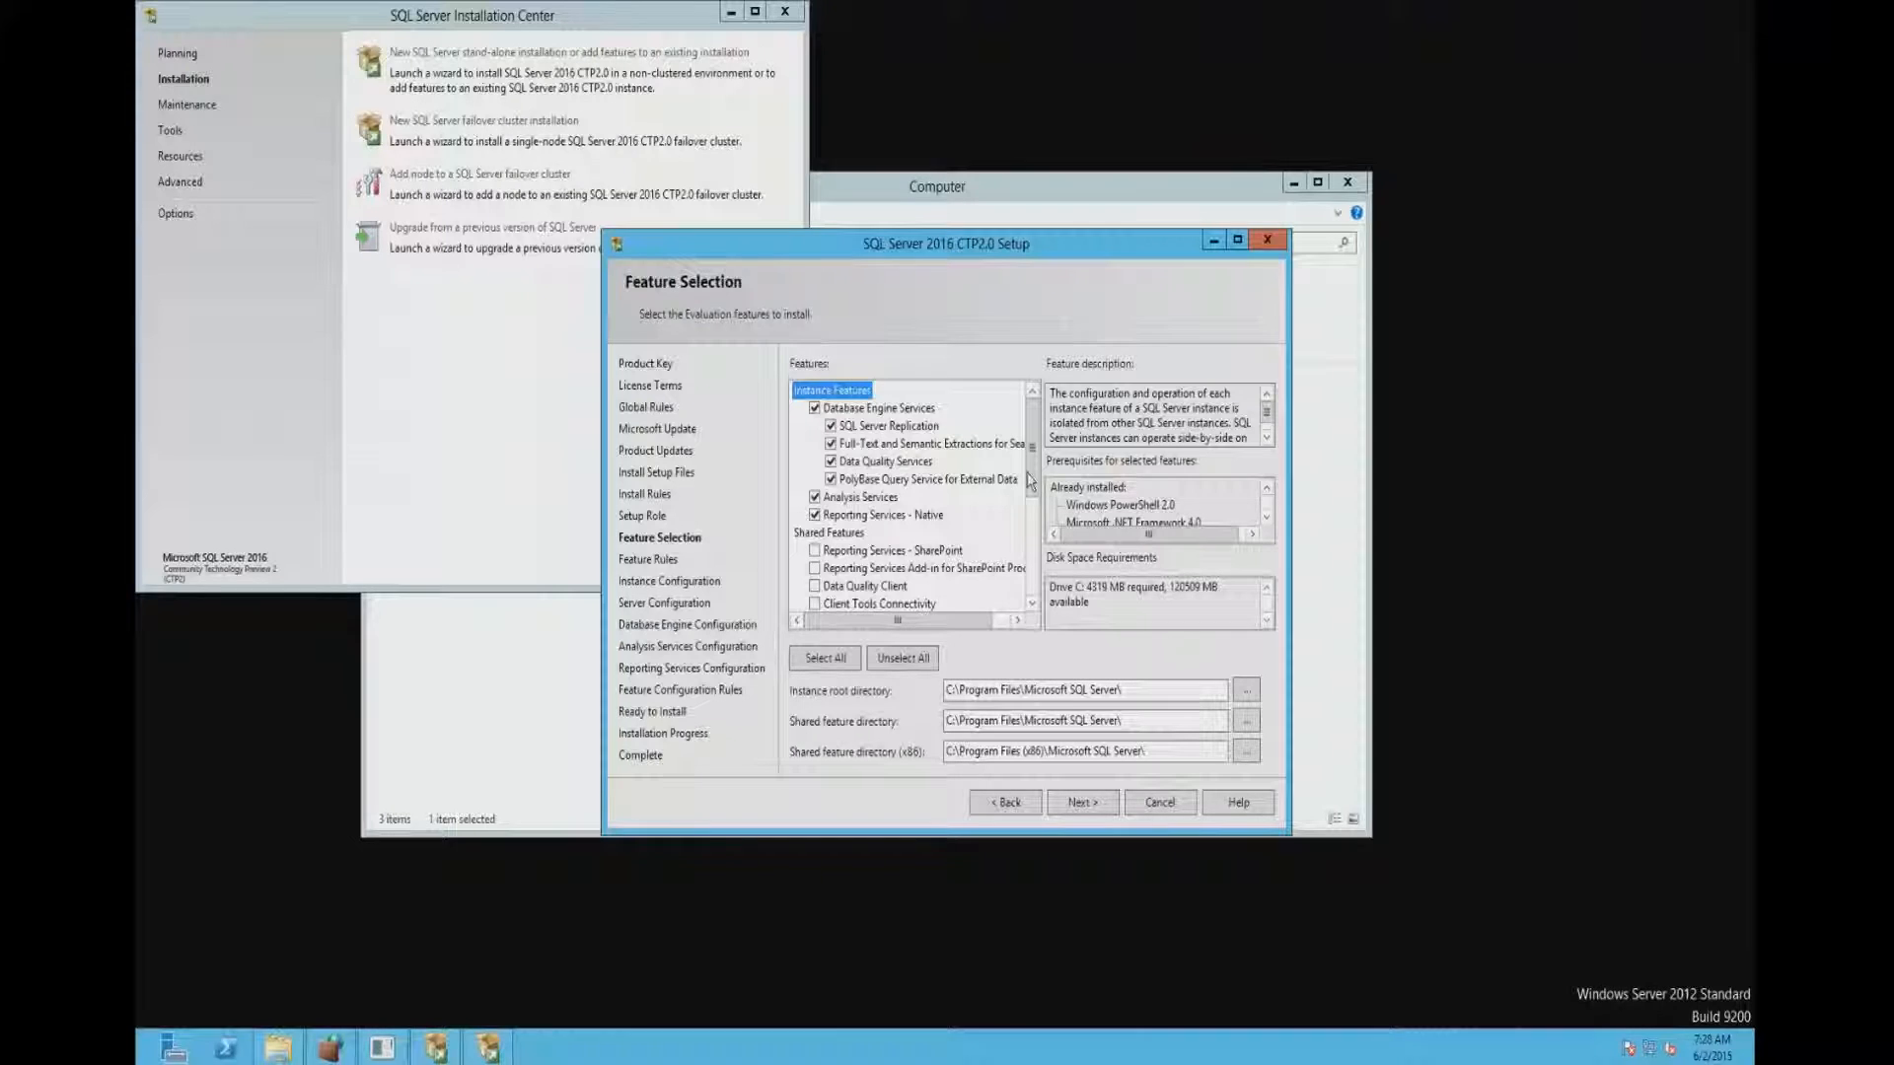
- Select all instance and shared features, keep the default directories, and continue to the feature rules check
drag(1030, 481, 1040, 533)
click(815, 425)
click(815, 443)
click(826, 658)
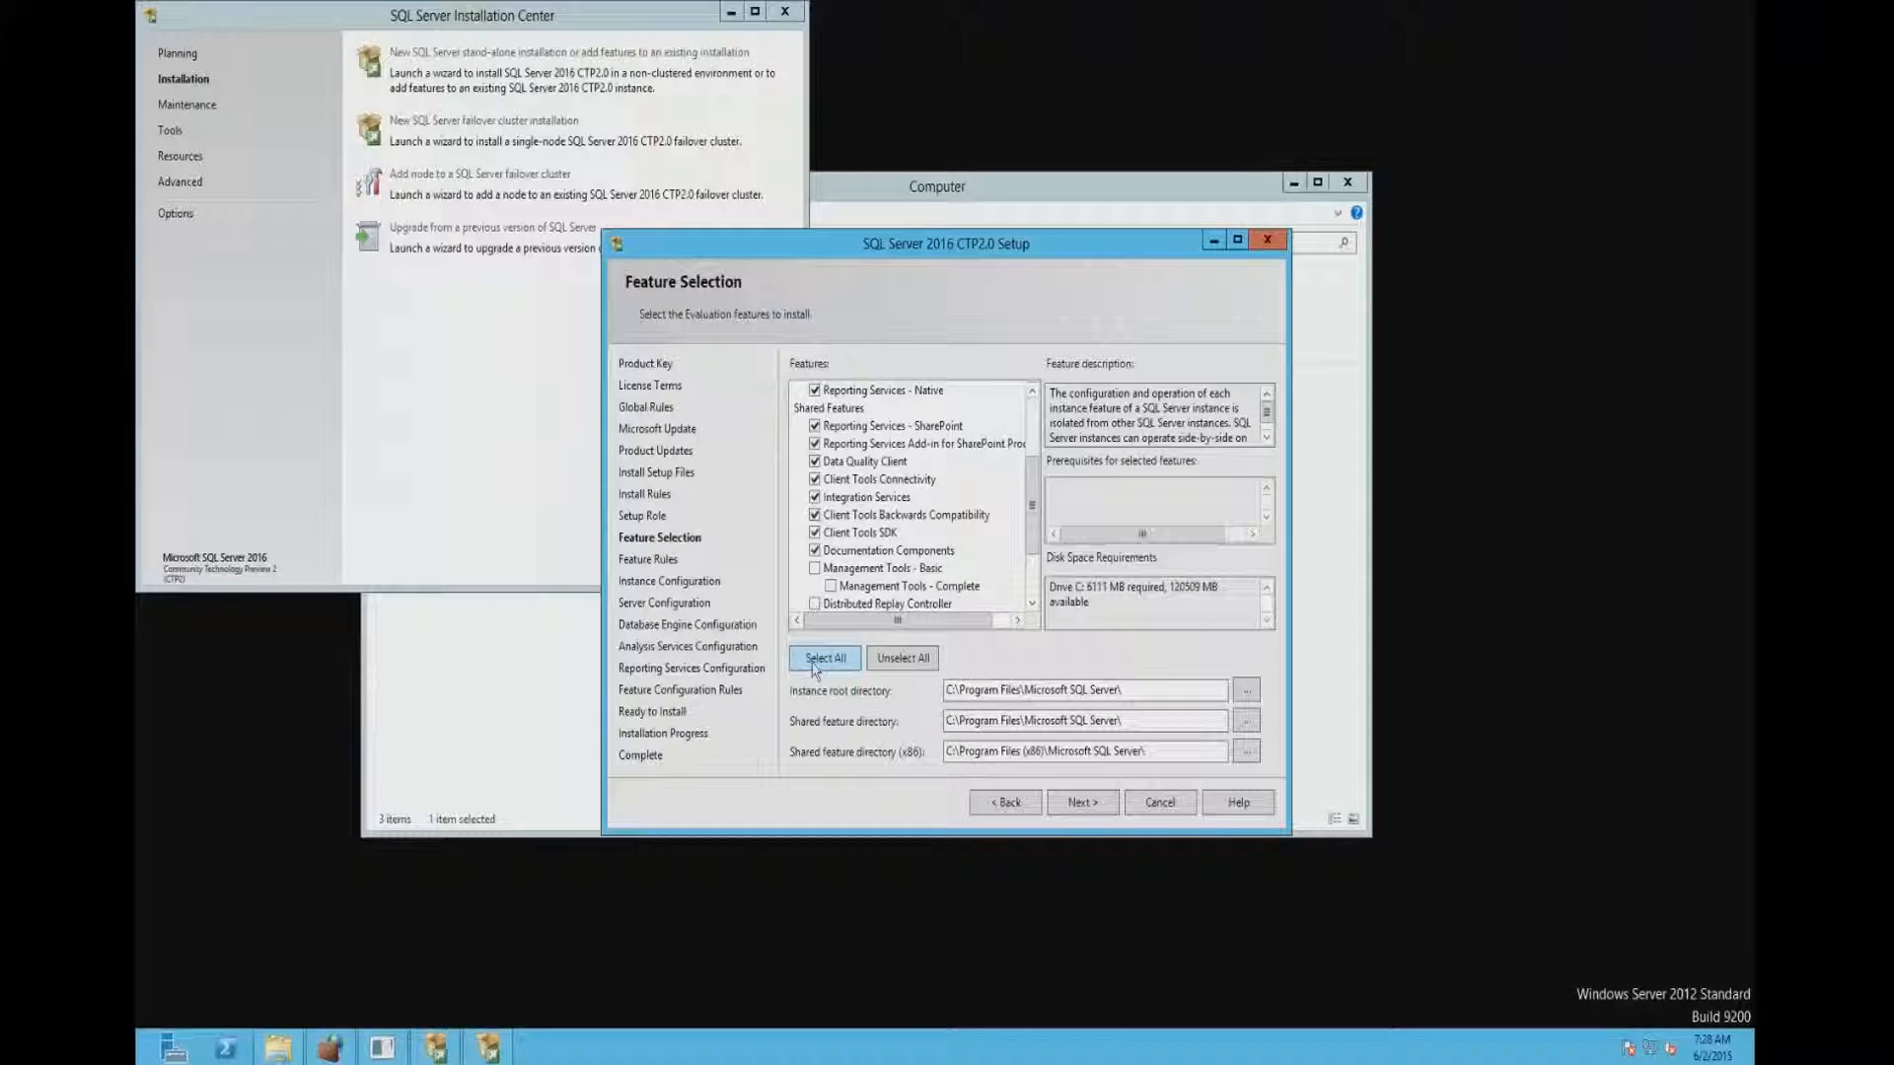
drag(1038, 510, 1022, 404)
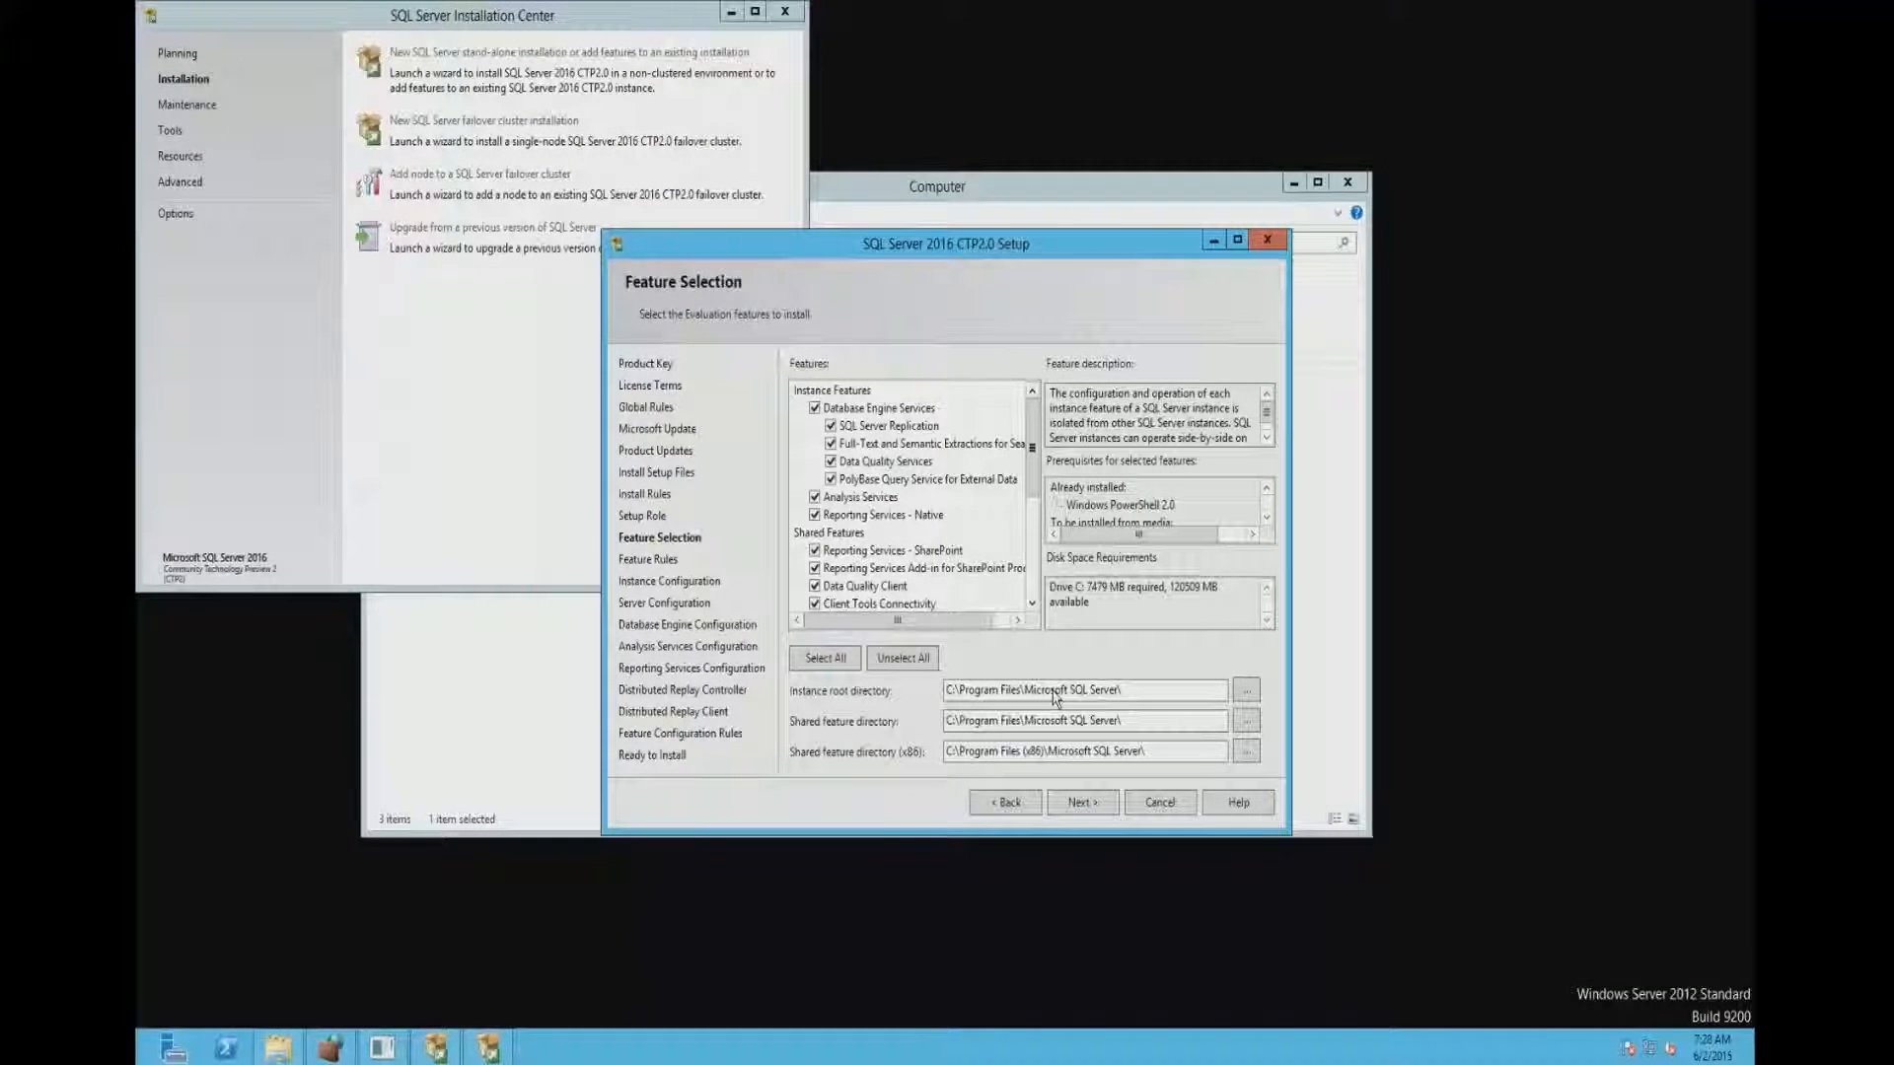
click(1083, 801)
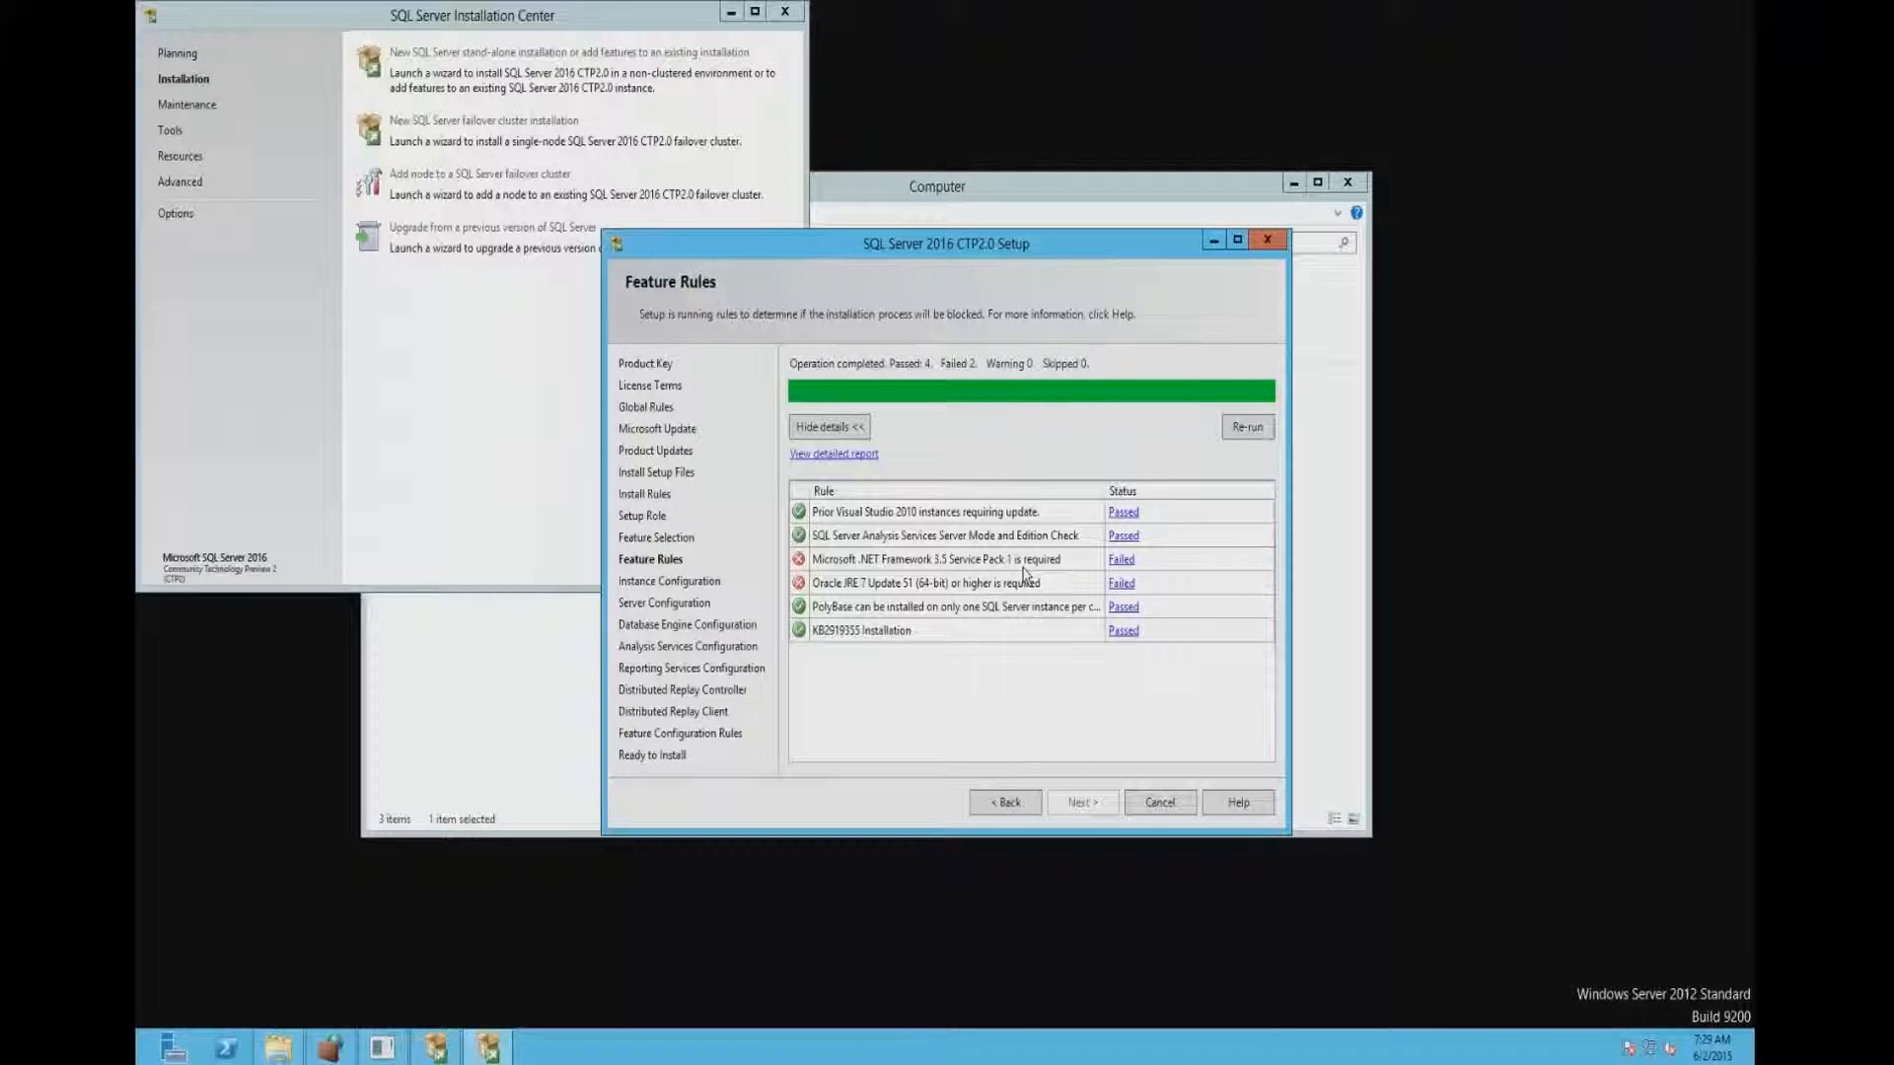
- Review the failure details of the Microsoft .NET Framework 3.5 Service Pack 1 and Oracle JRE 7 Update 51 (64-bit) rules
click(1122, 559)
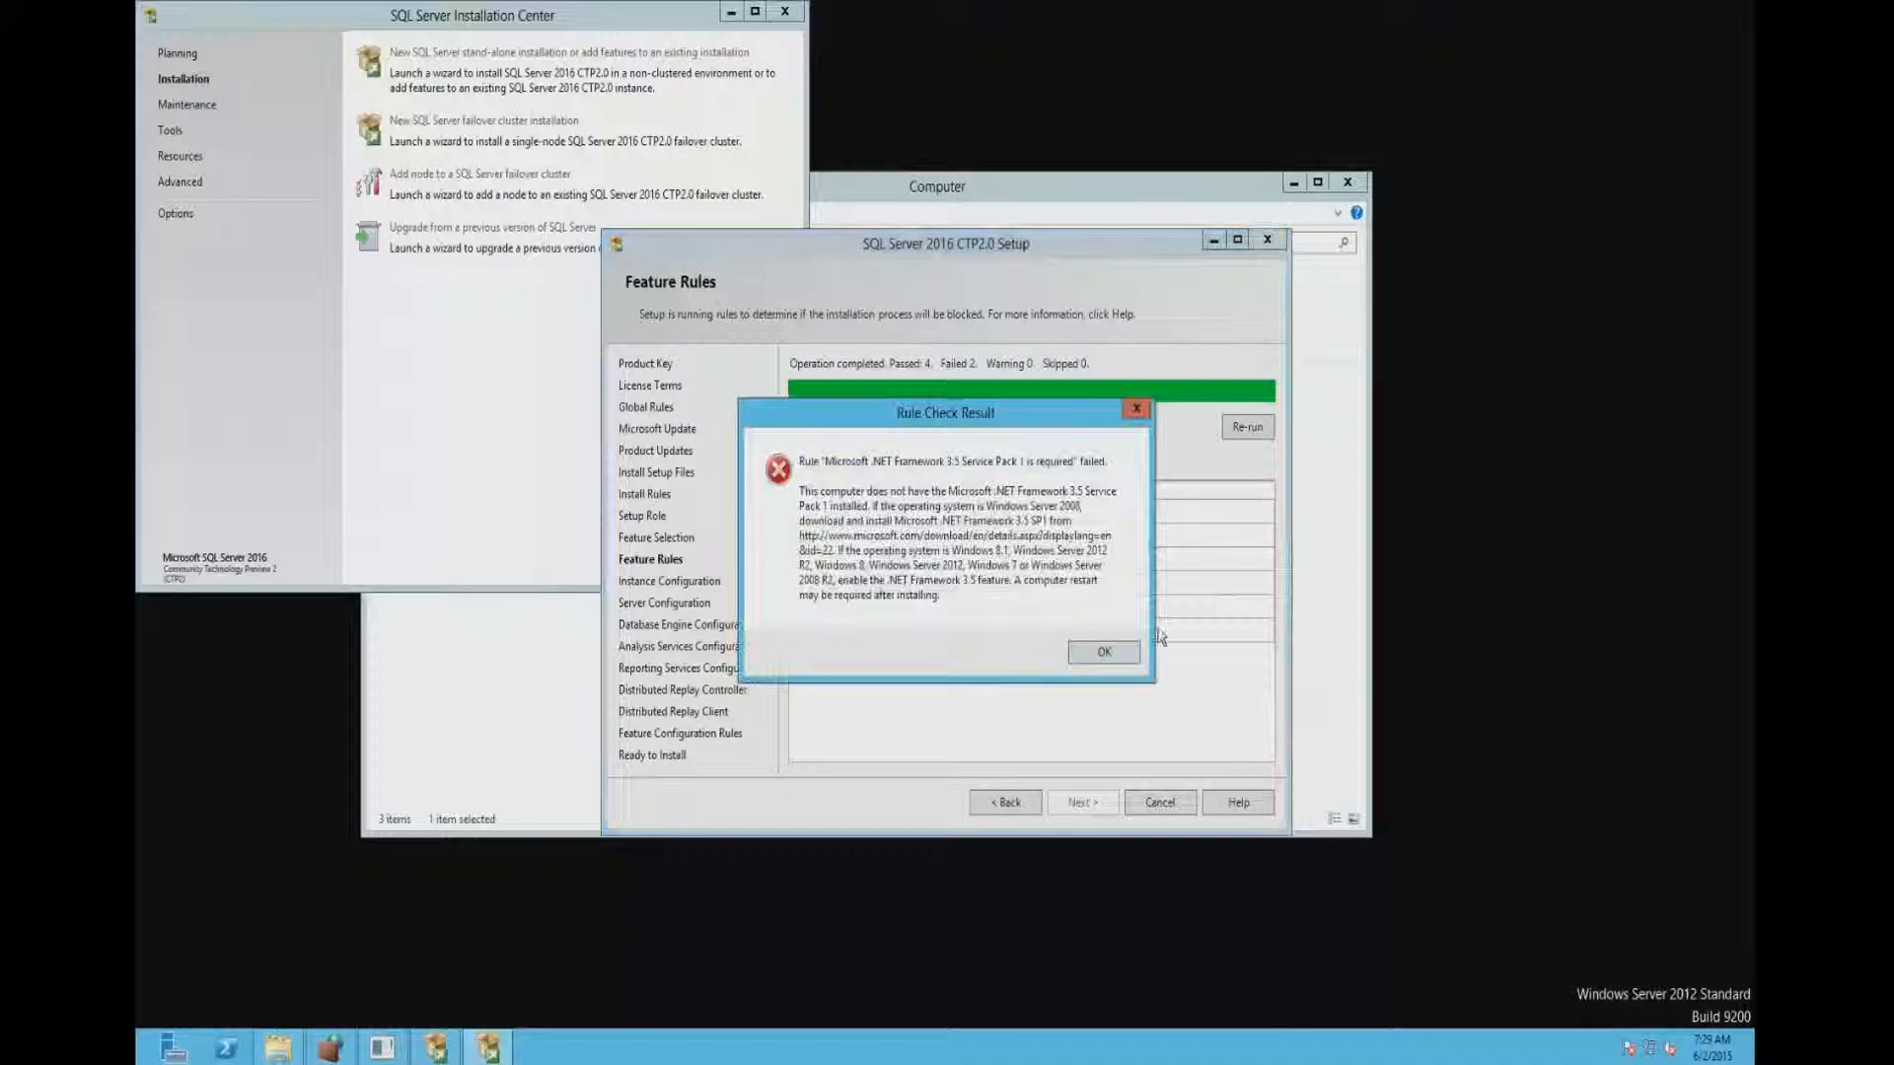
click(1103, 655)
click(1121, 585)
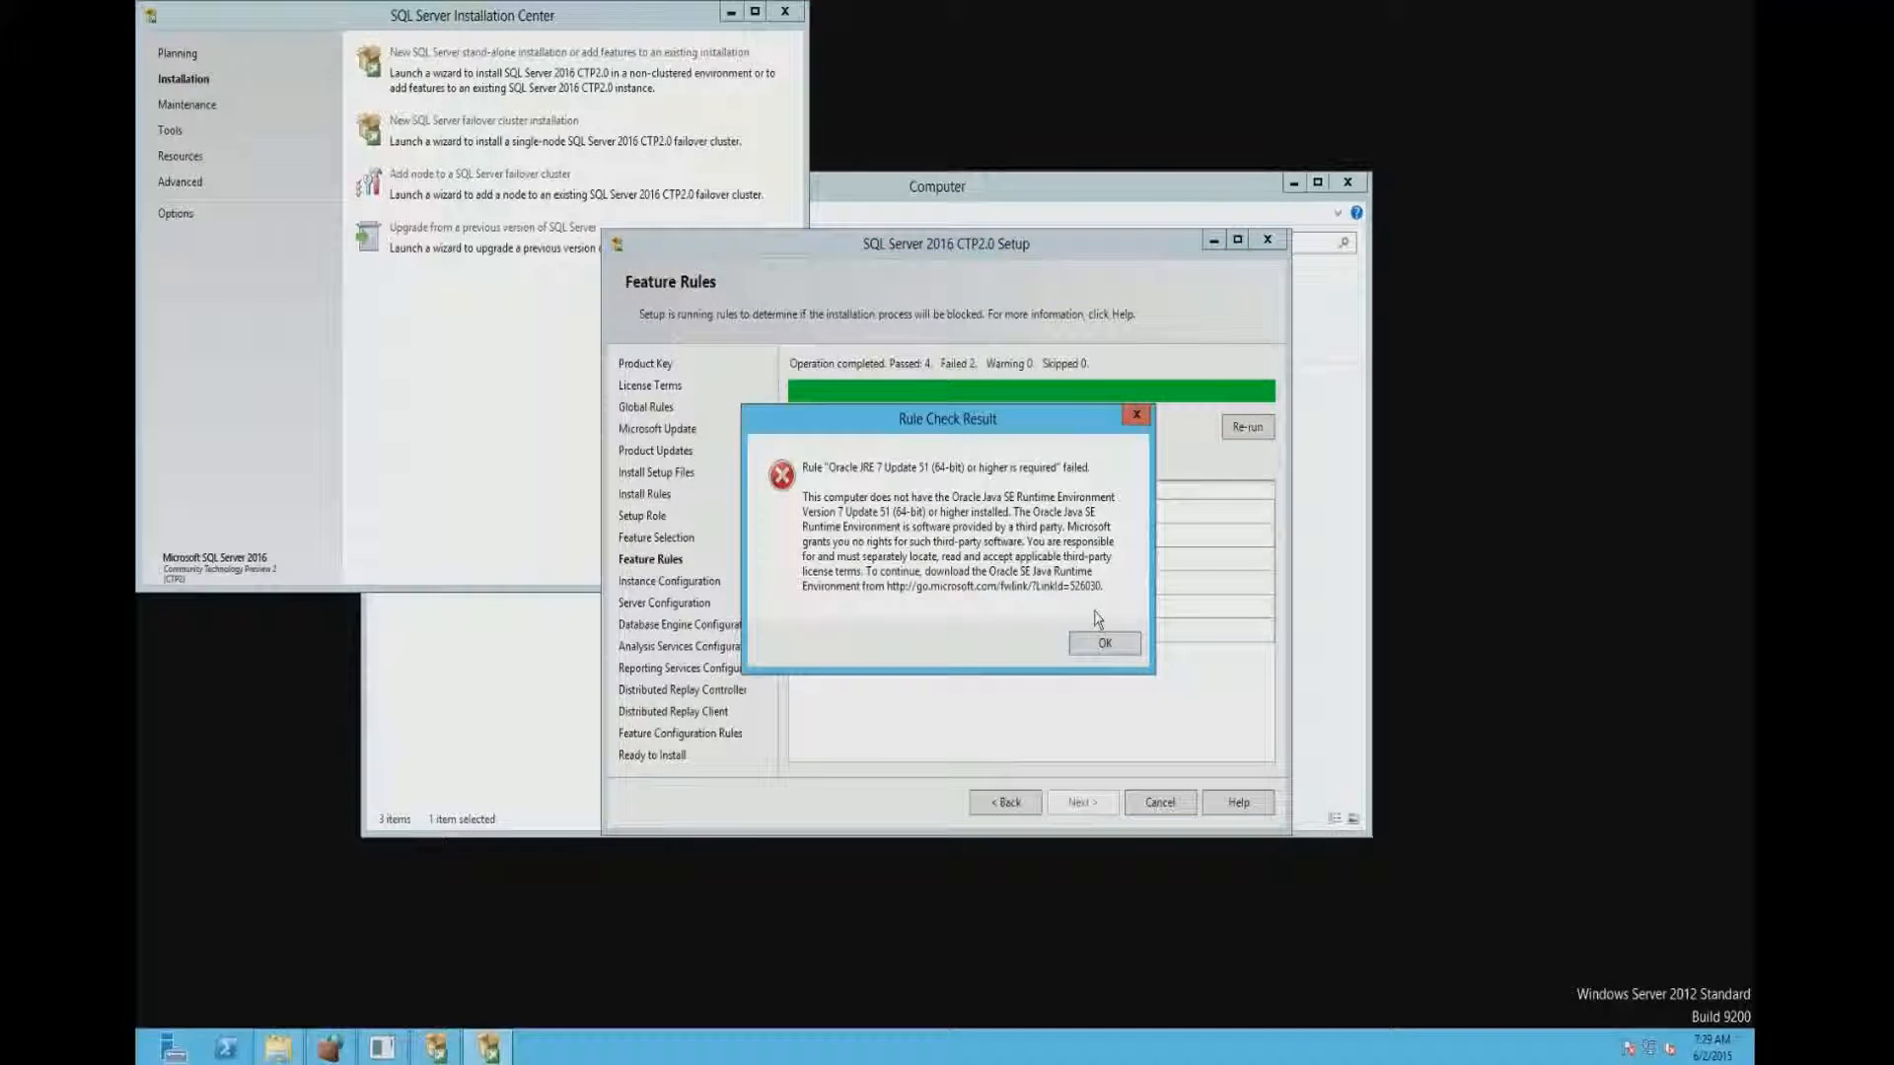
click(1105, 645)
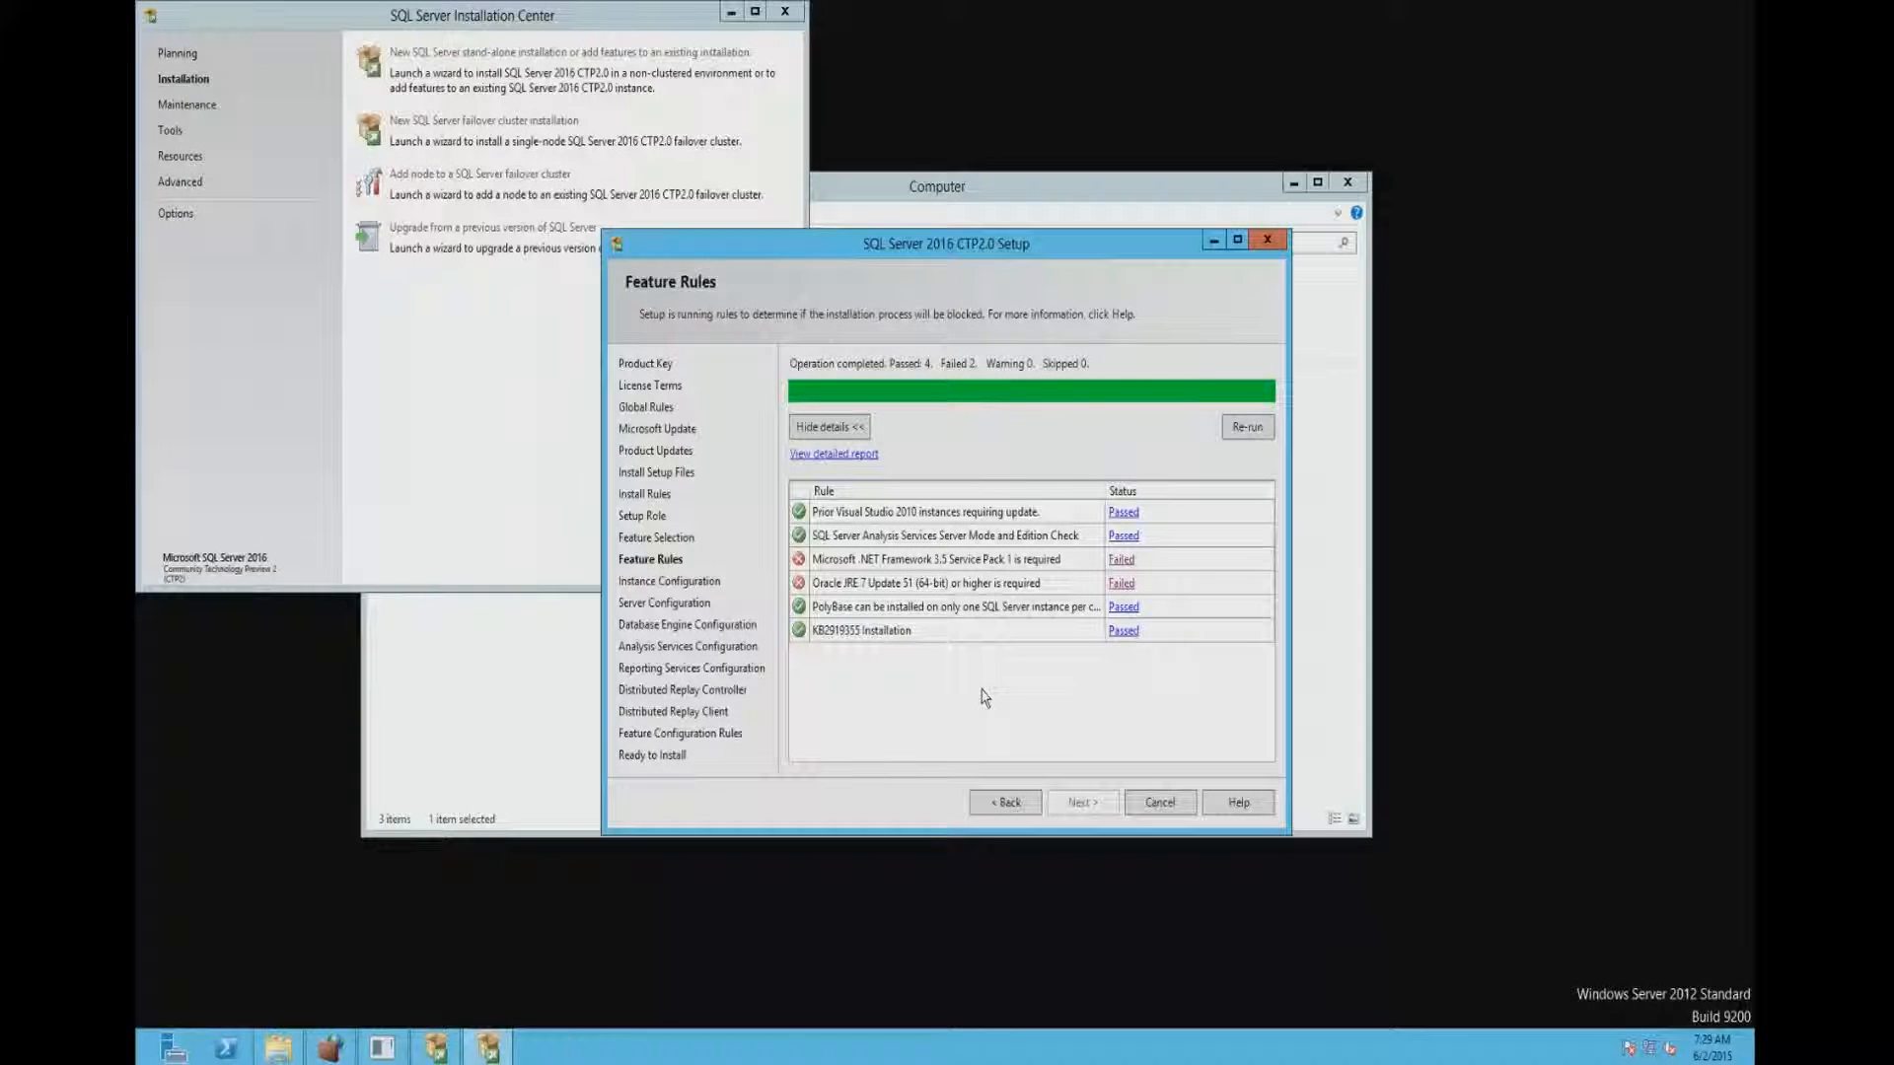
- Run appwiz.cpl to check which programs are installed on the server, and close Programs and Features
key(super+r)
text(appwiz.cpl)
key(Return)
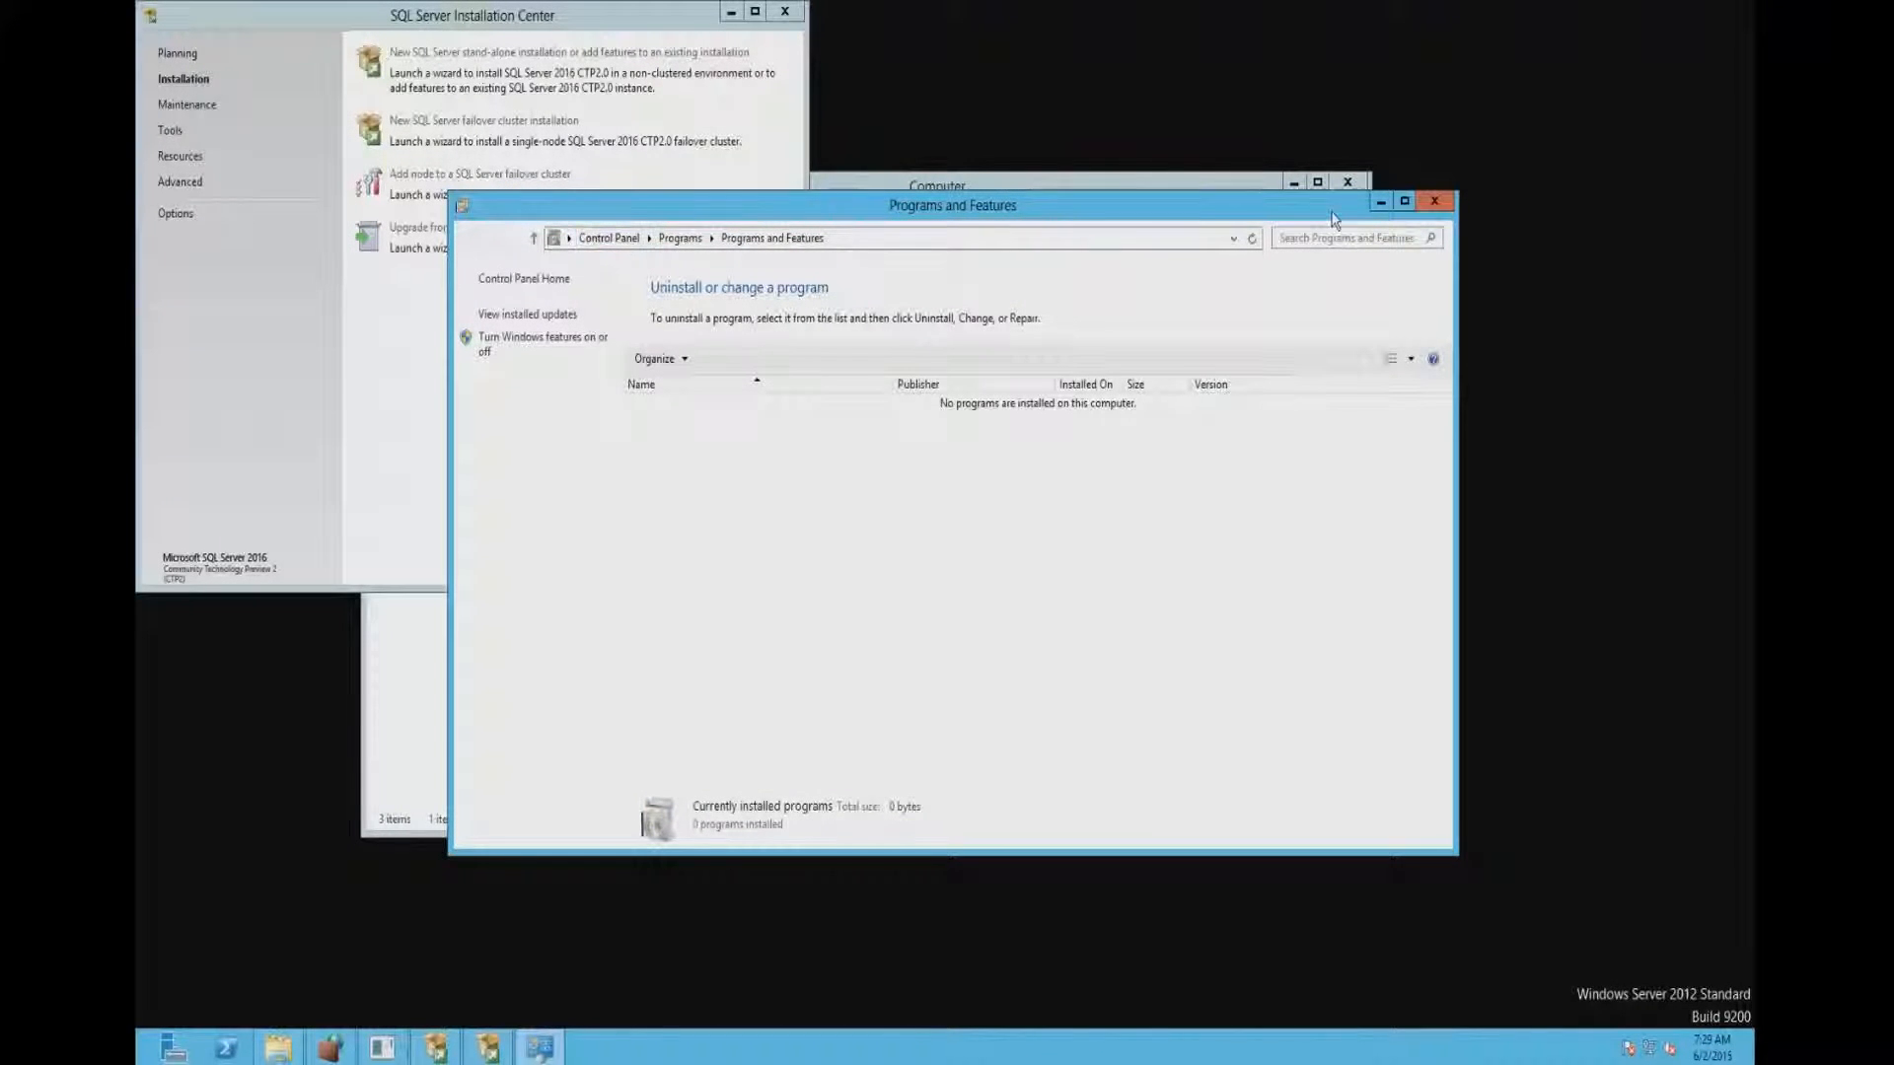
click(1434, 201)
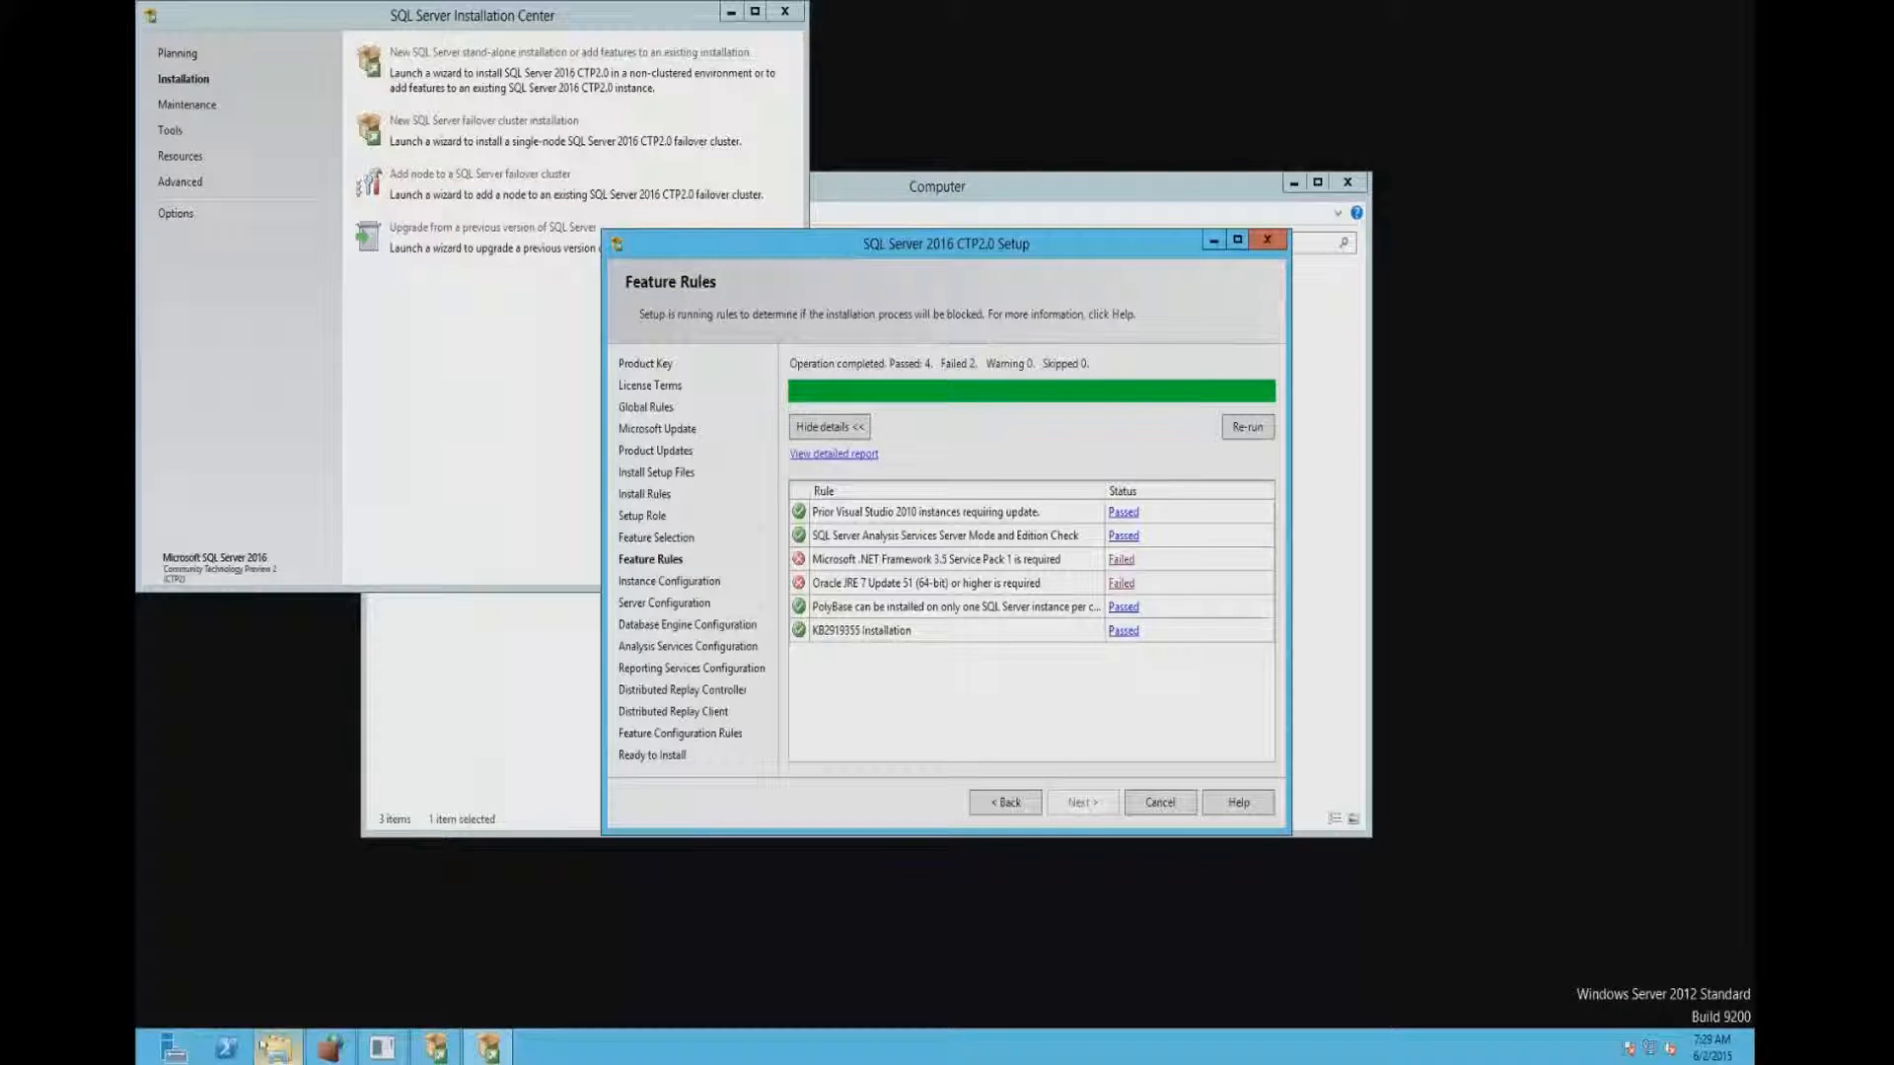
- Switch to Server Manager and maximize its window
click(272, 1055)
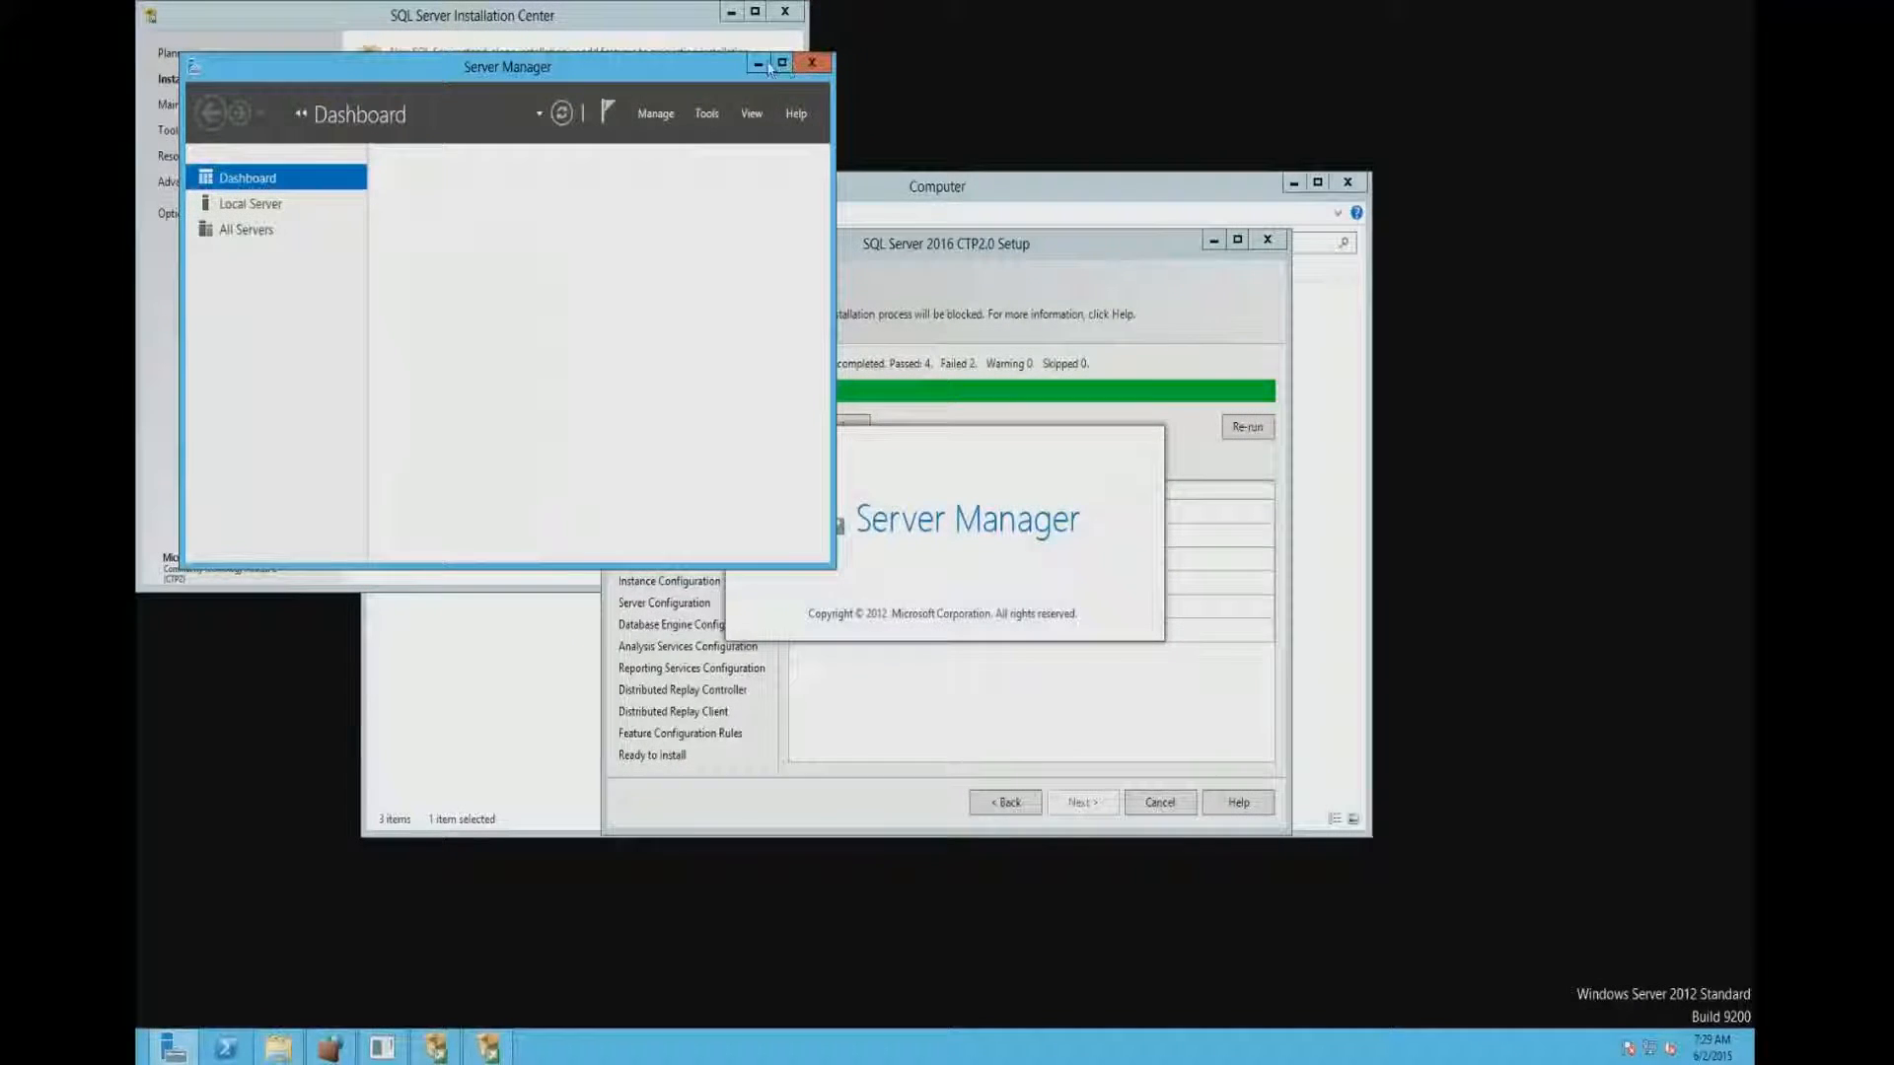
click(777, 64)
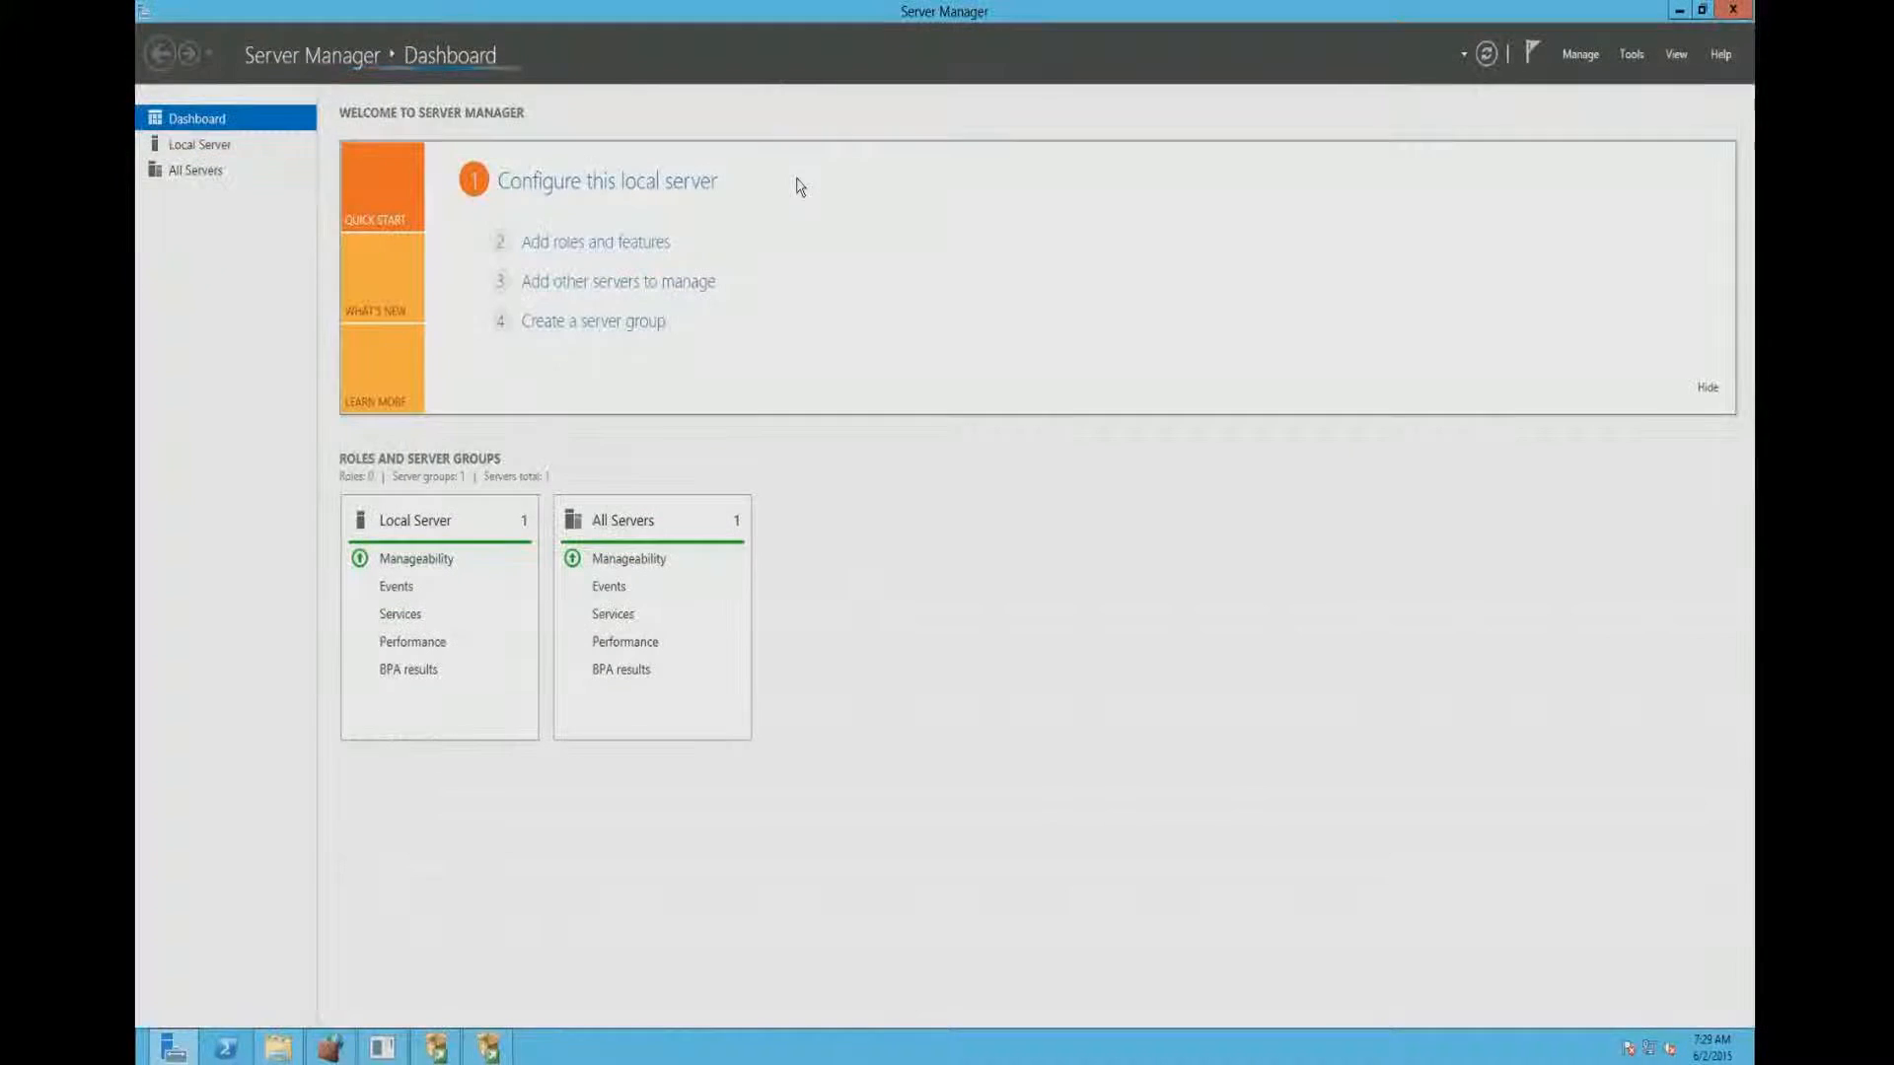
click(1640, 56)
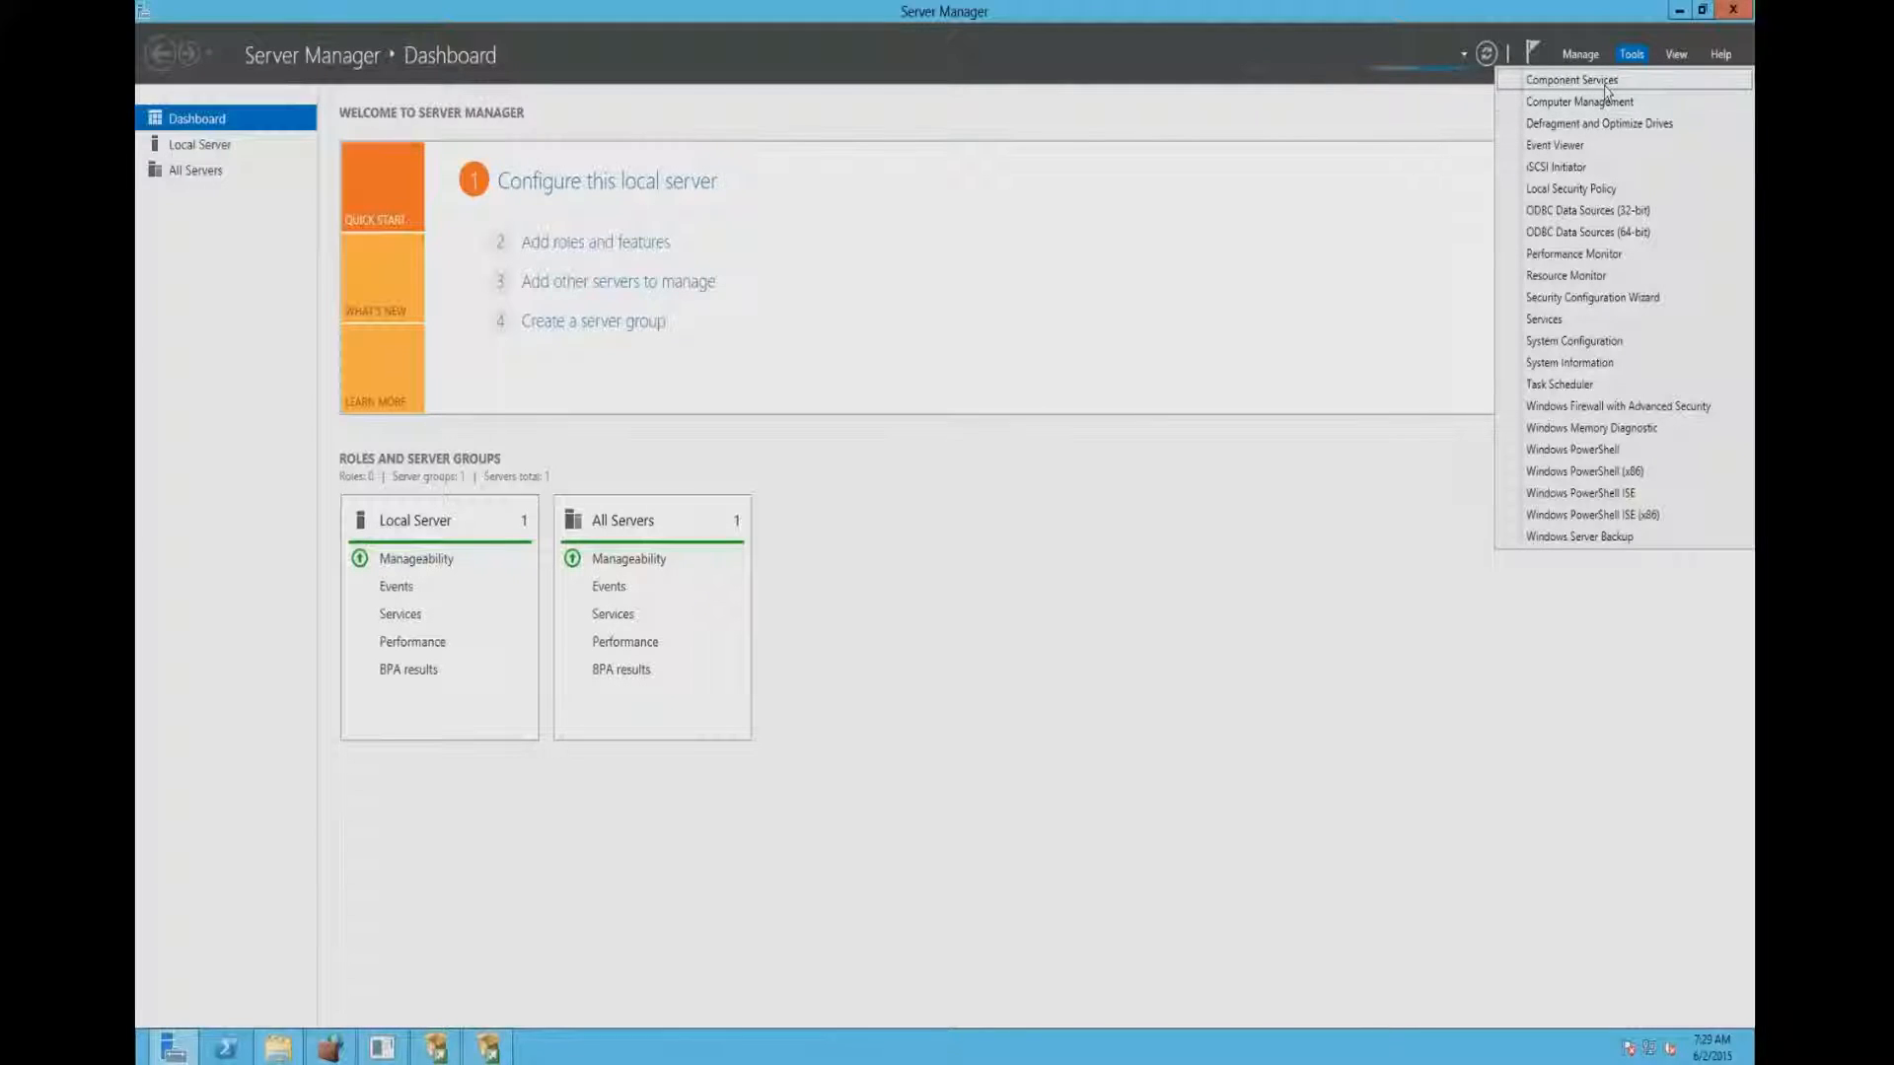
click(1605, 89)
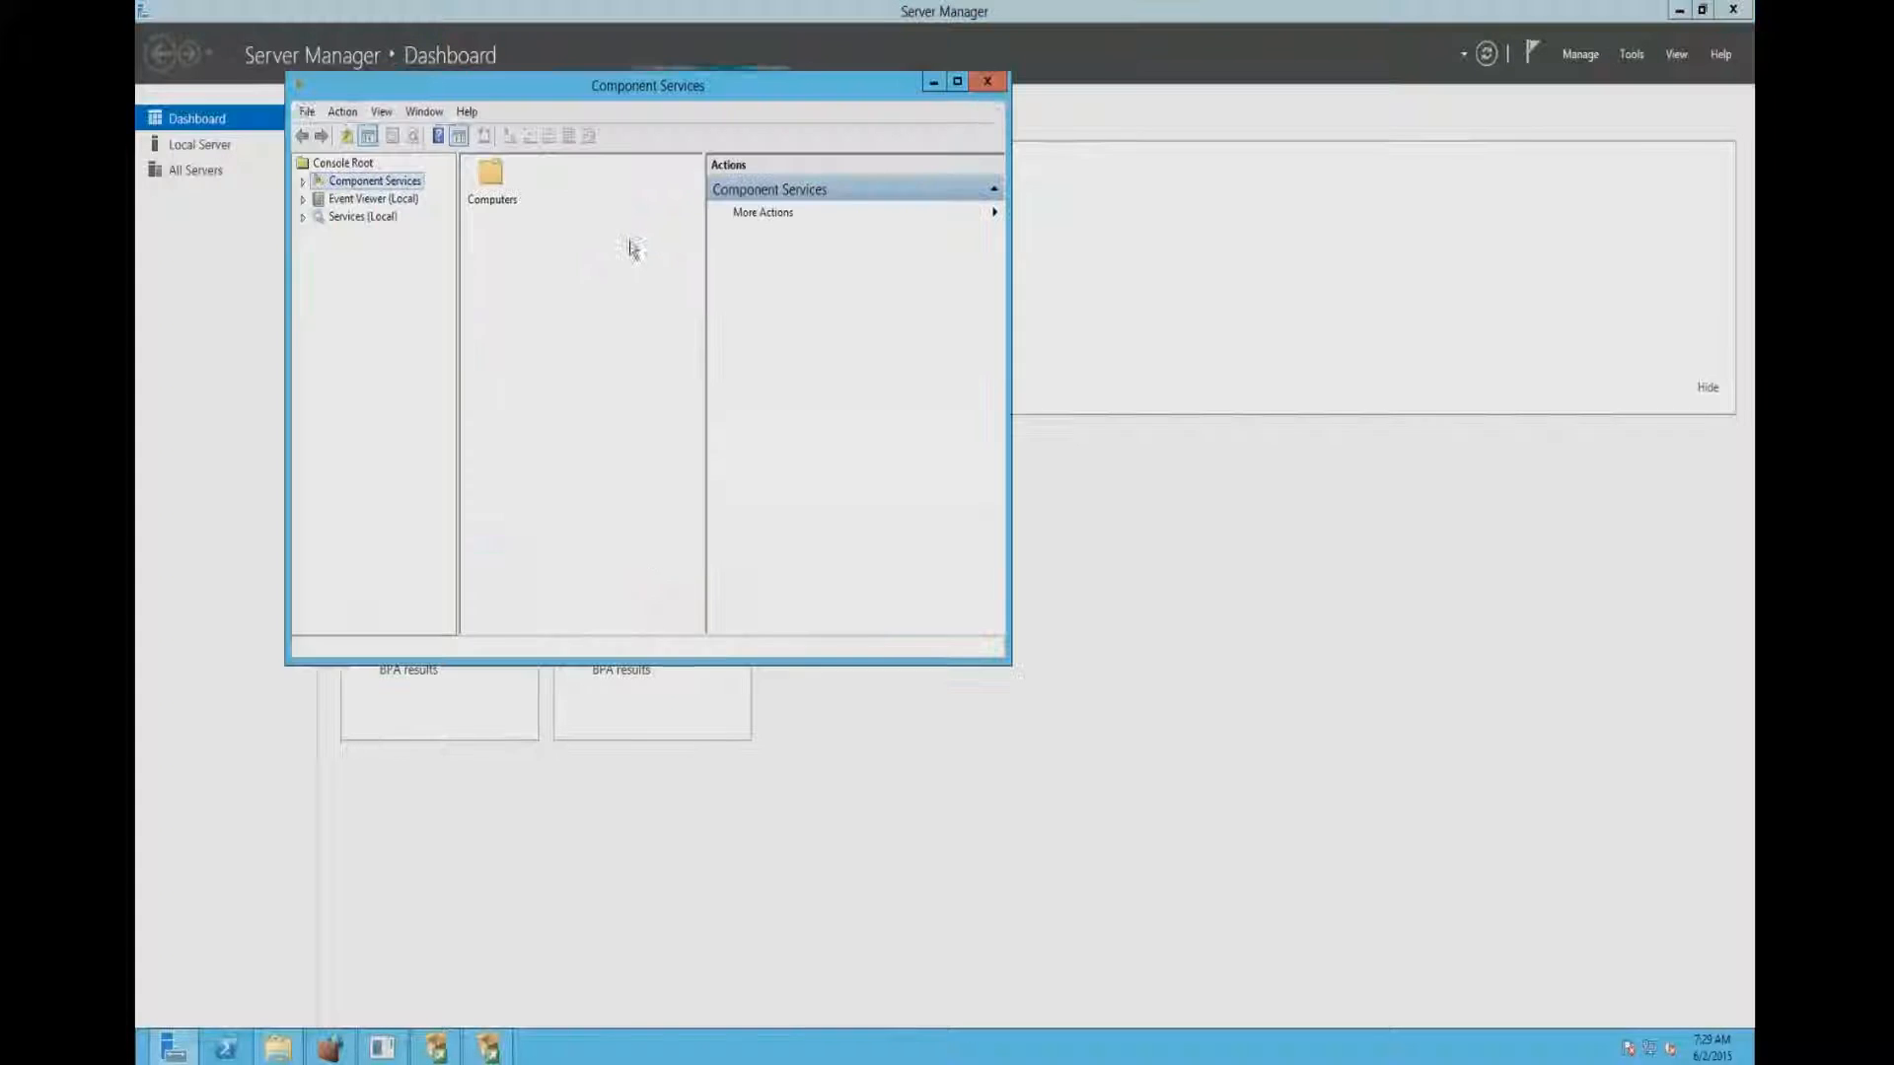
click(987, 81)
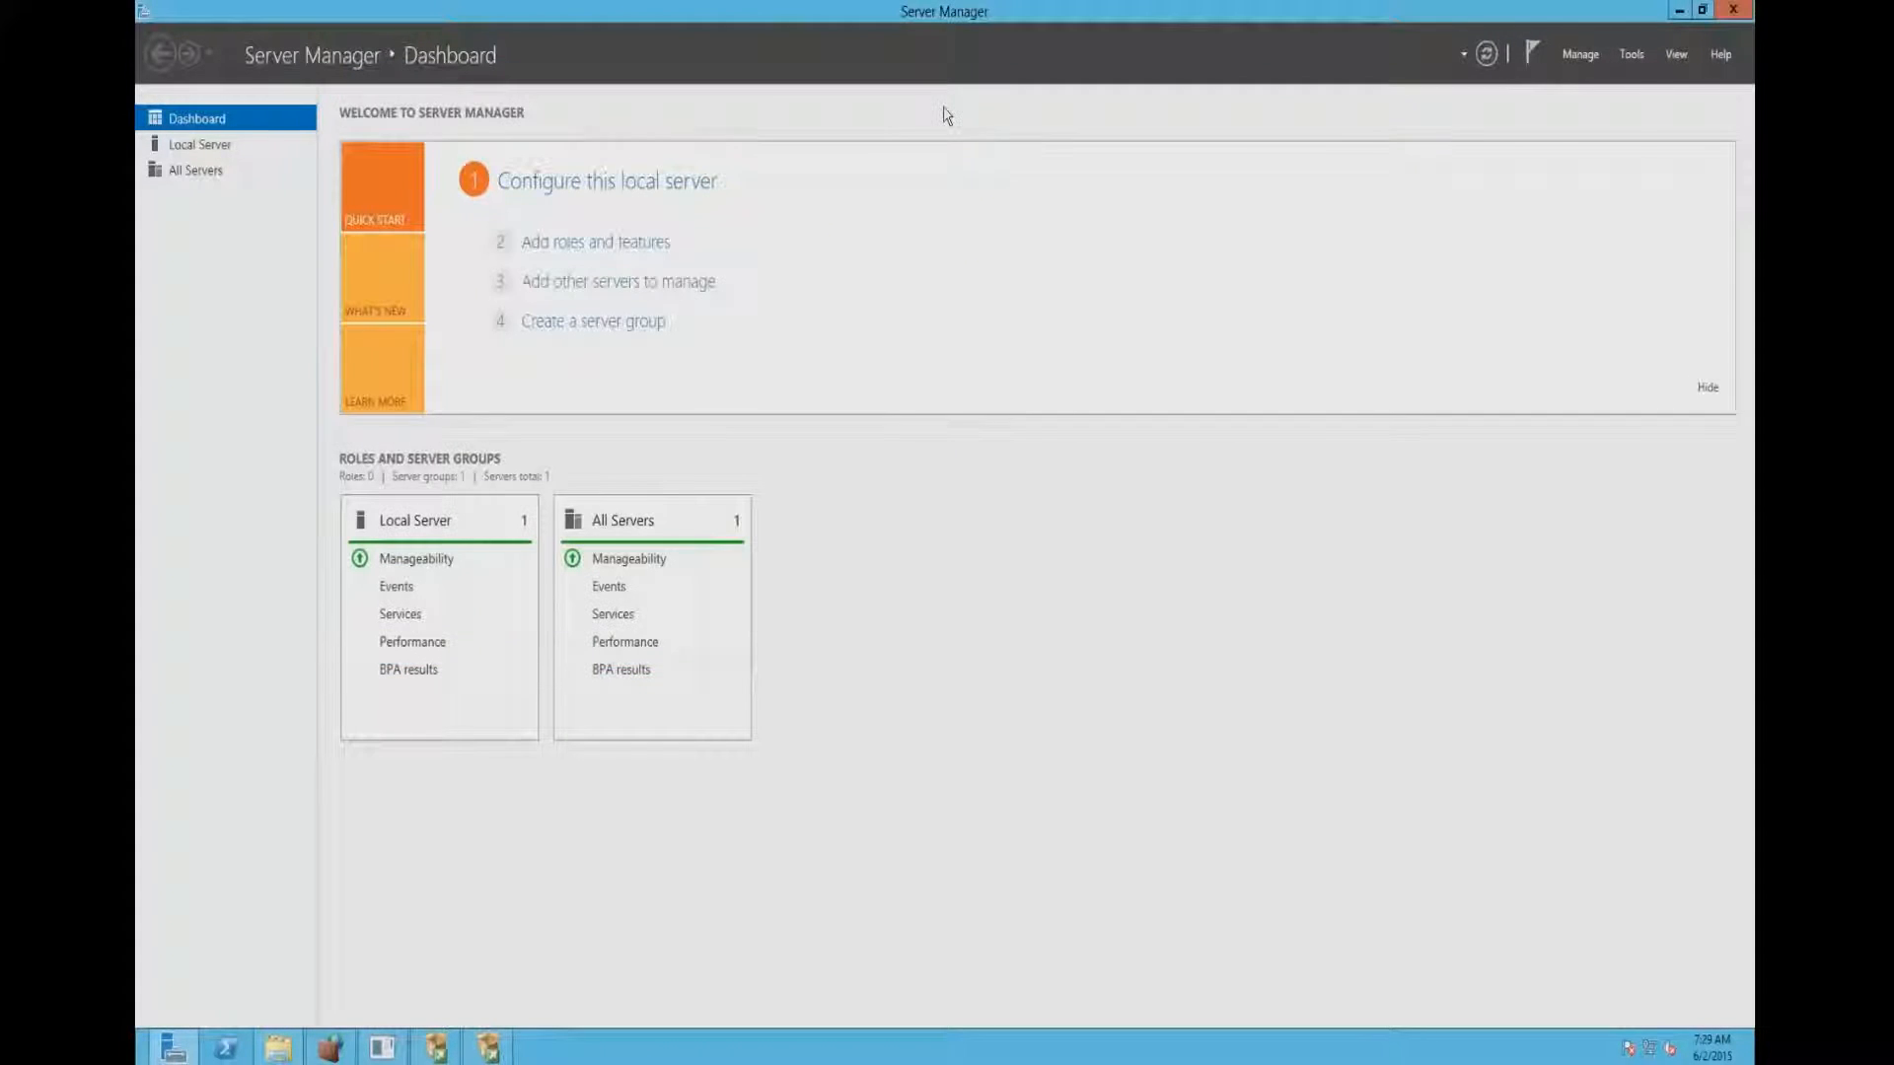
- Install the .NET Framework 3.5 feature (includes .NET 2.0 and 3.0) on the local server with the Add Roles and Features Wizard, adding no roles
click(617, 245)
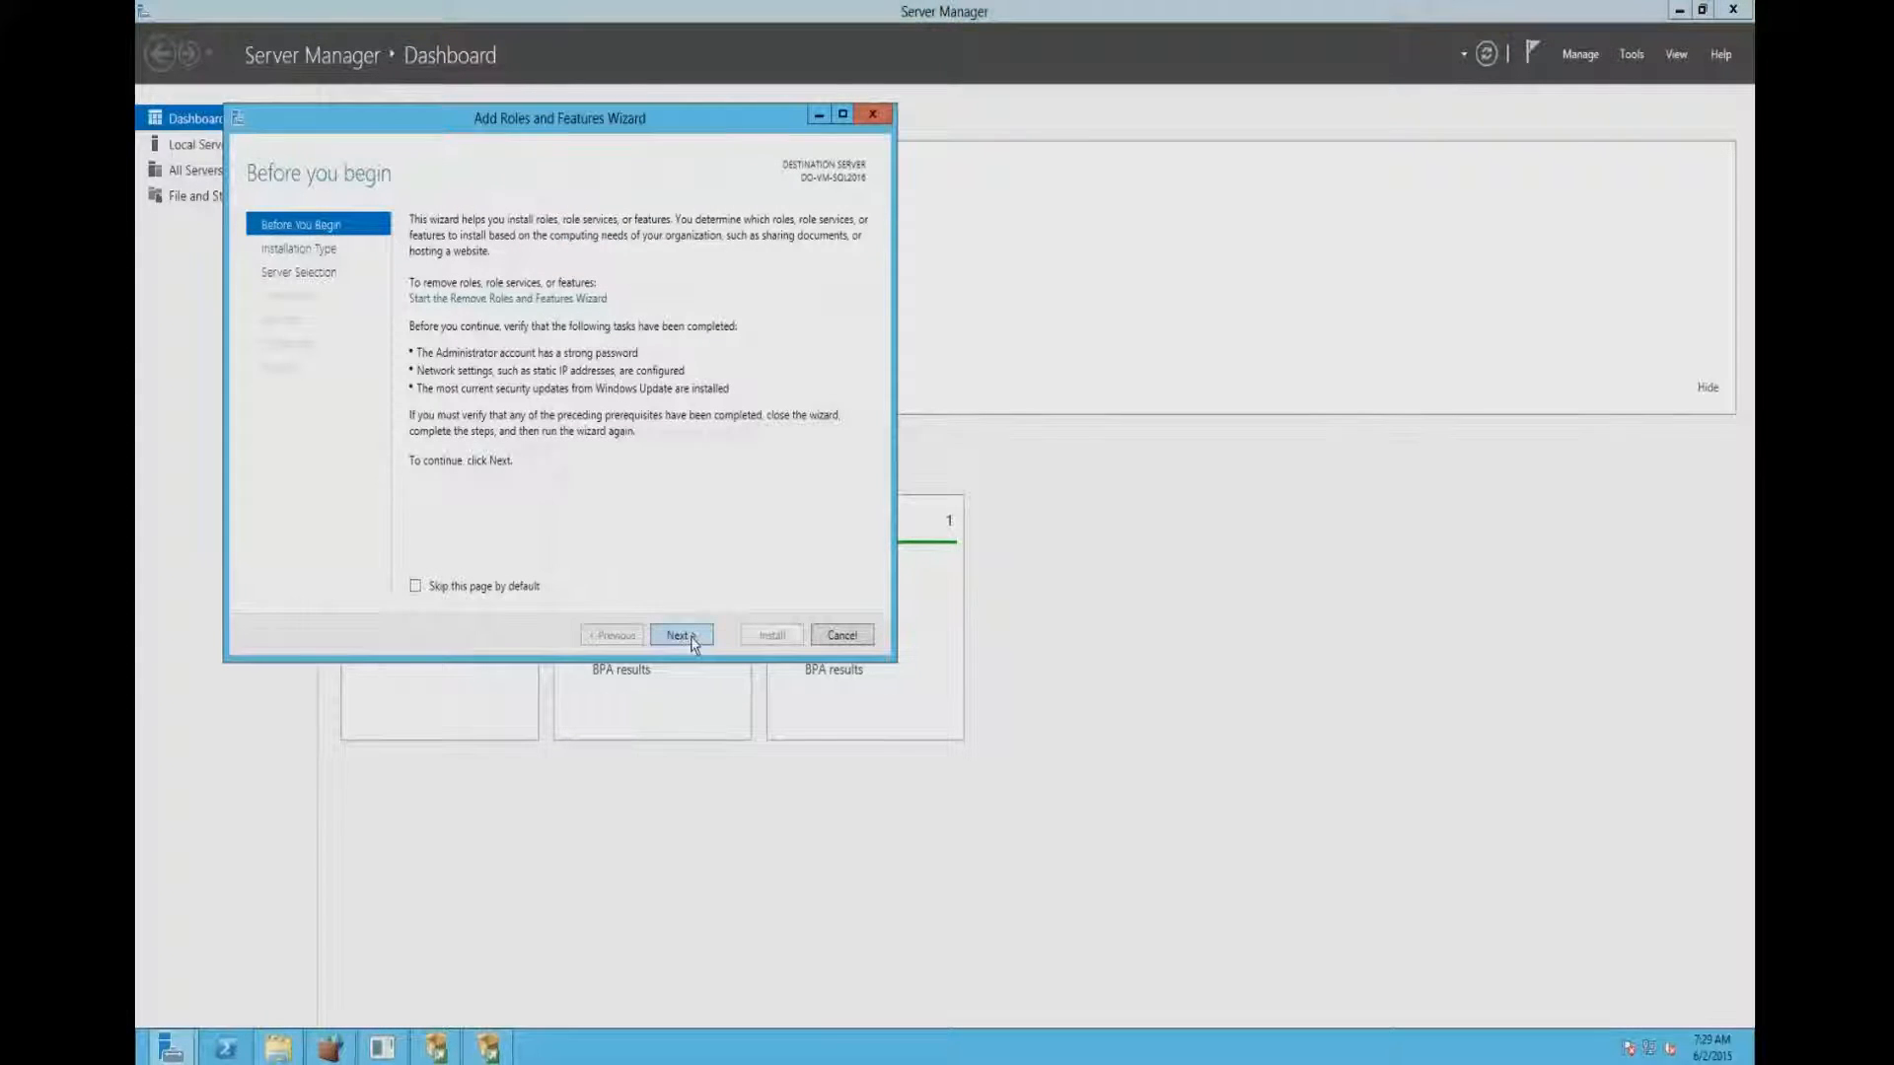
click(680, 635)
click(693, 640)
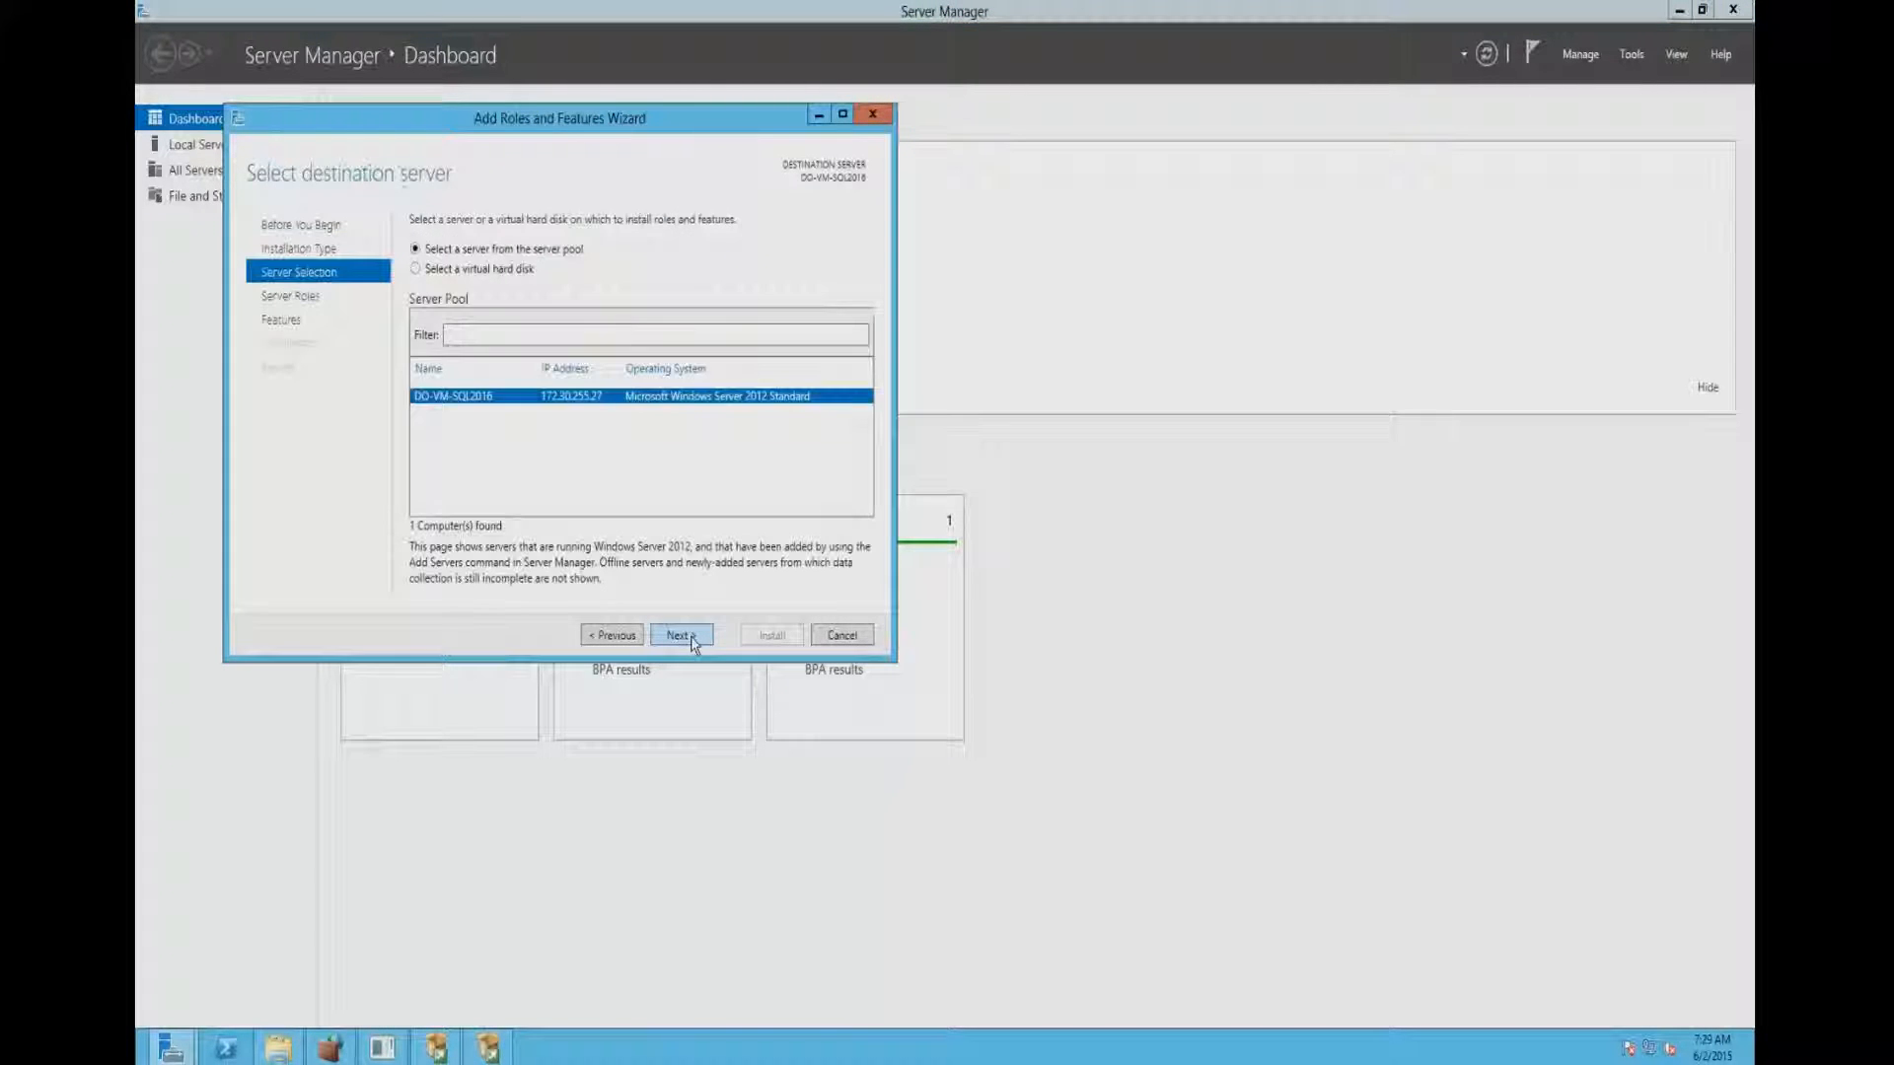
click(693, 640)
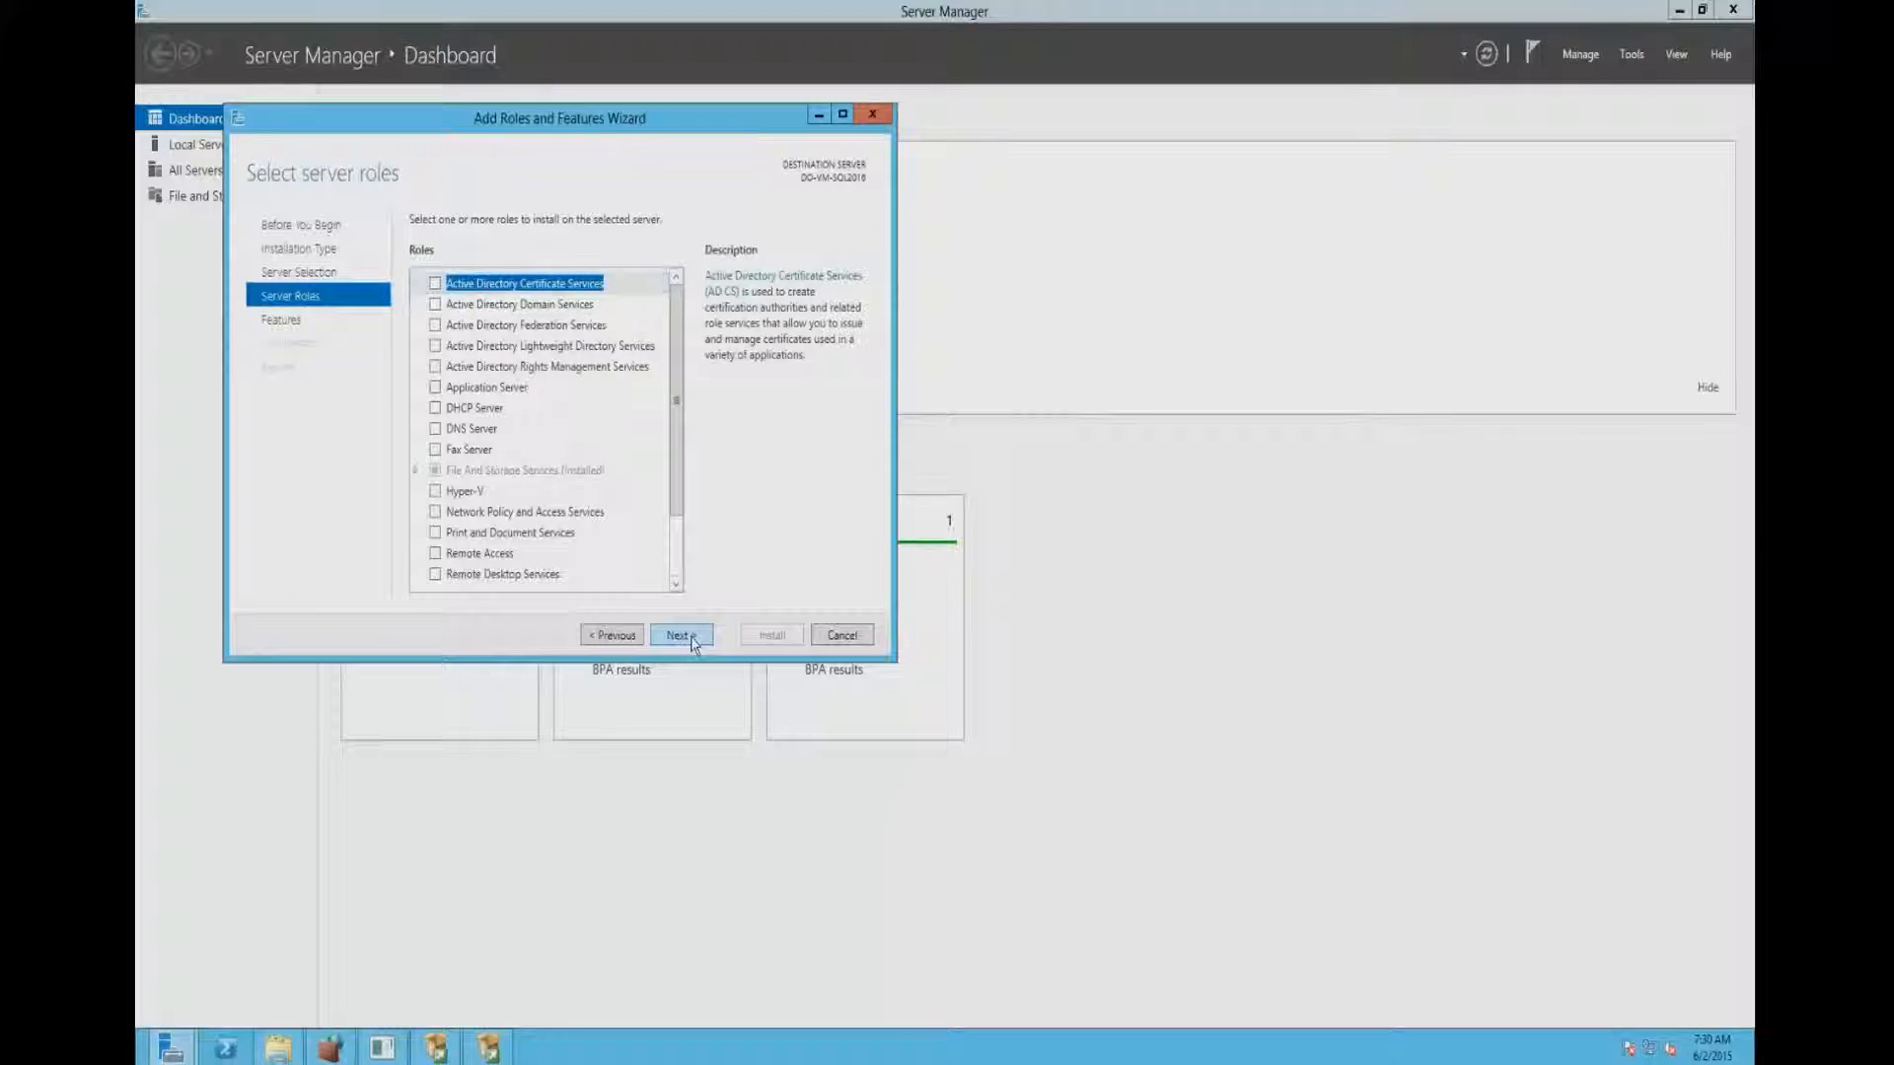
click(692, 639)
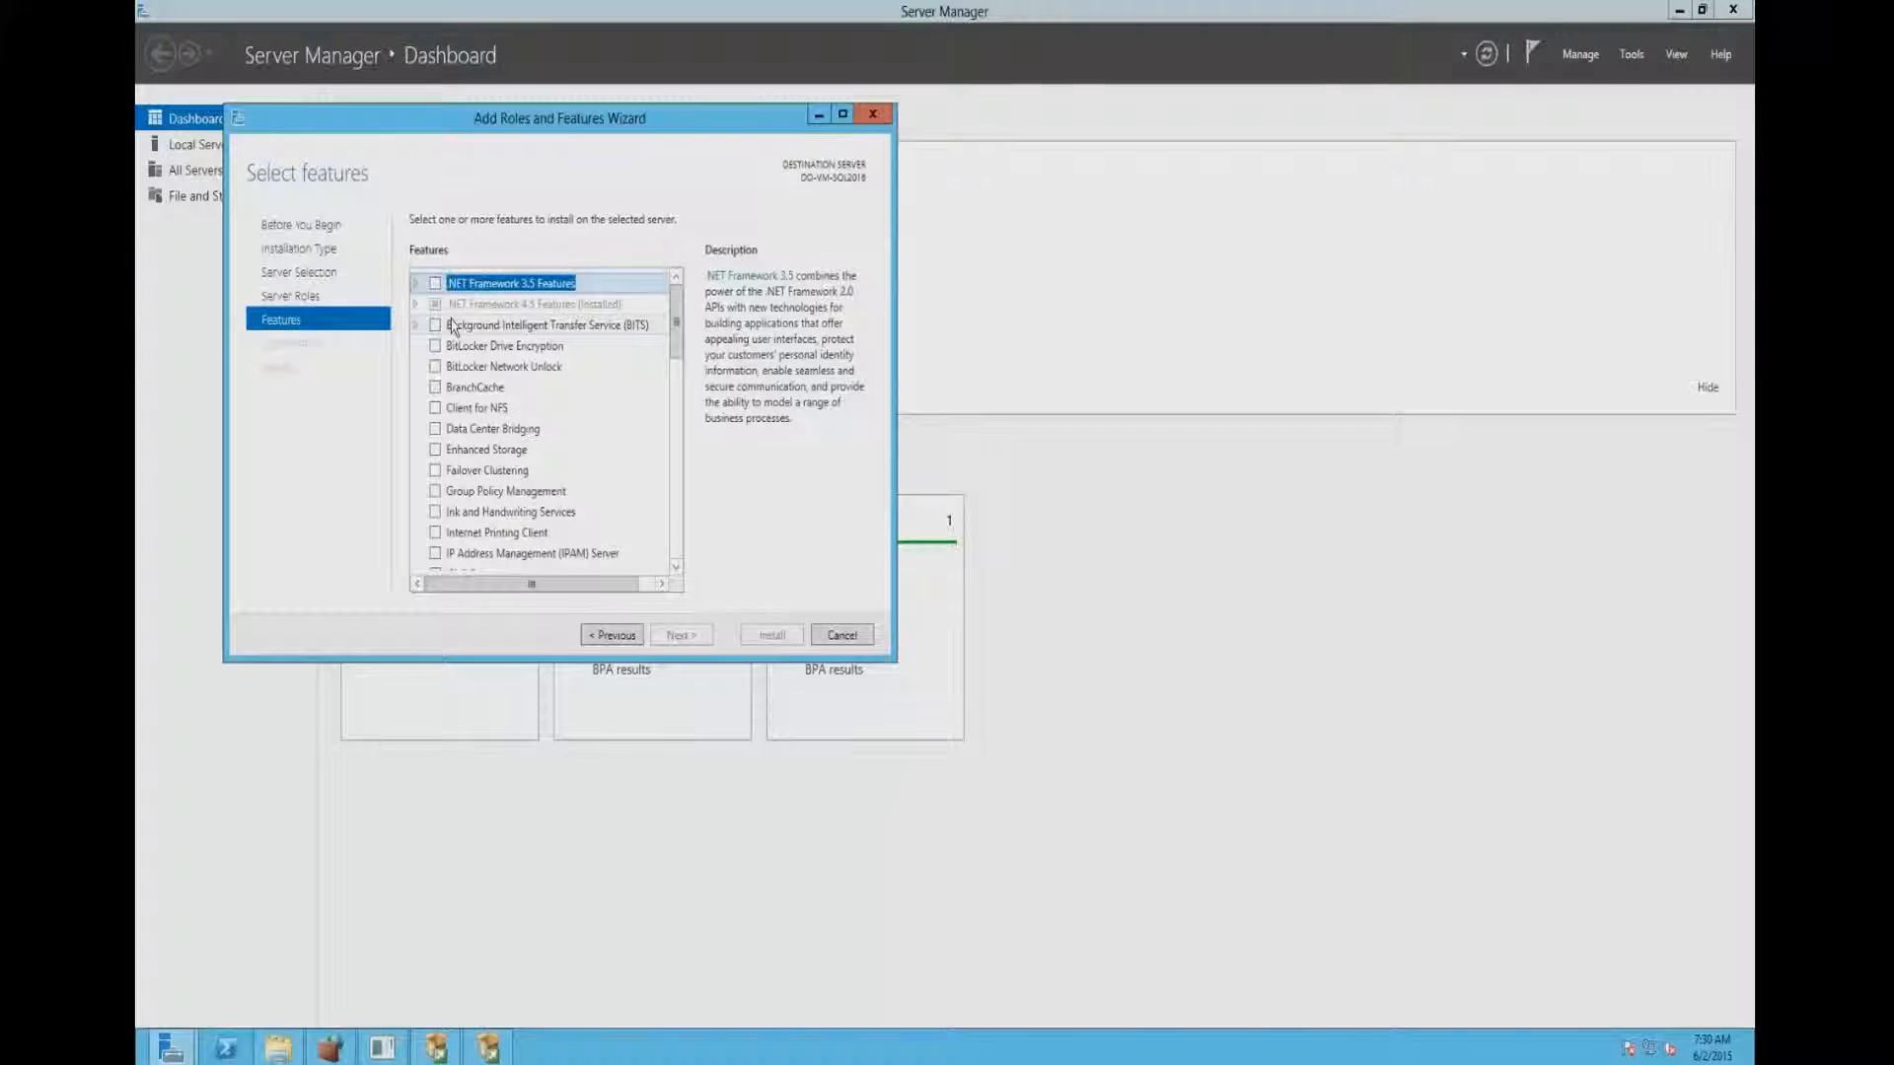
click(416, 284)
click(433, 284)
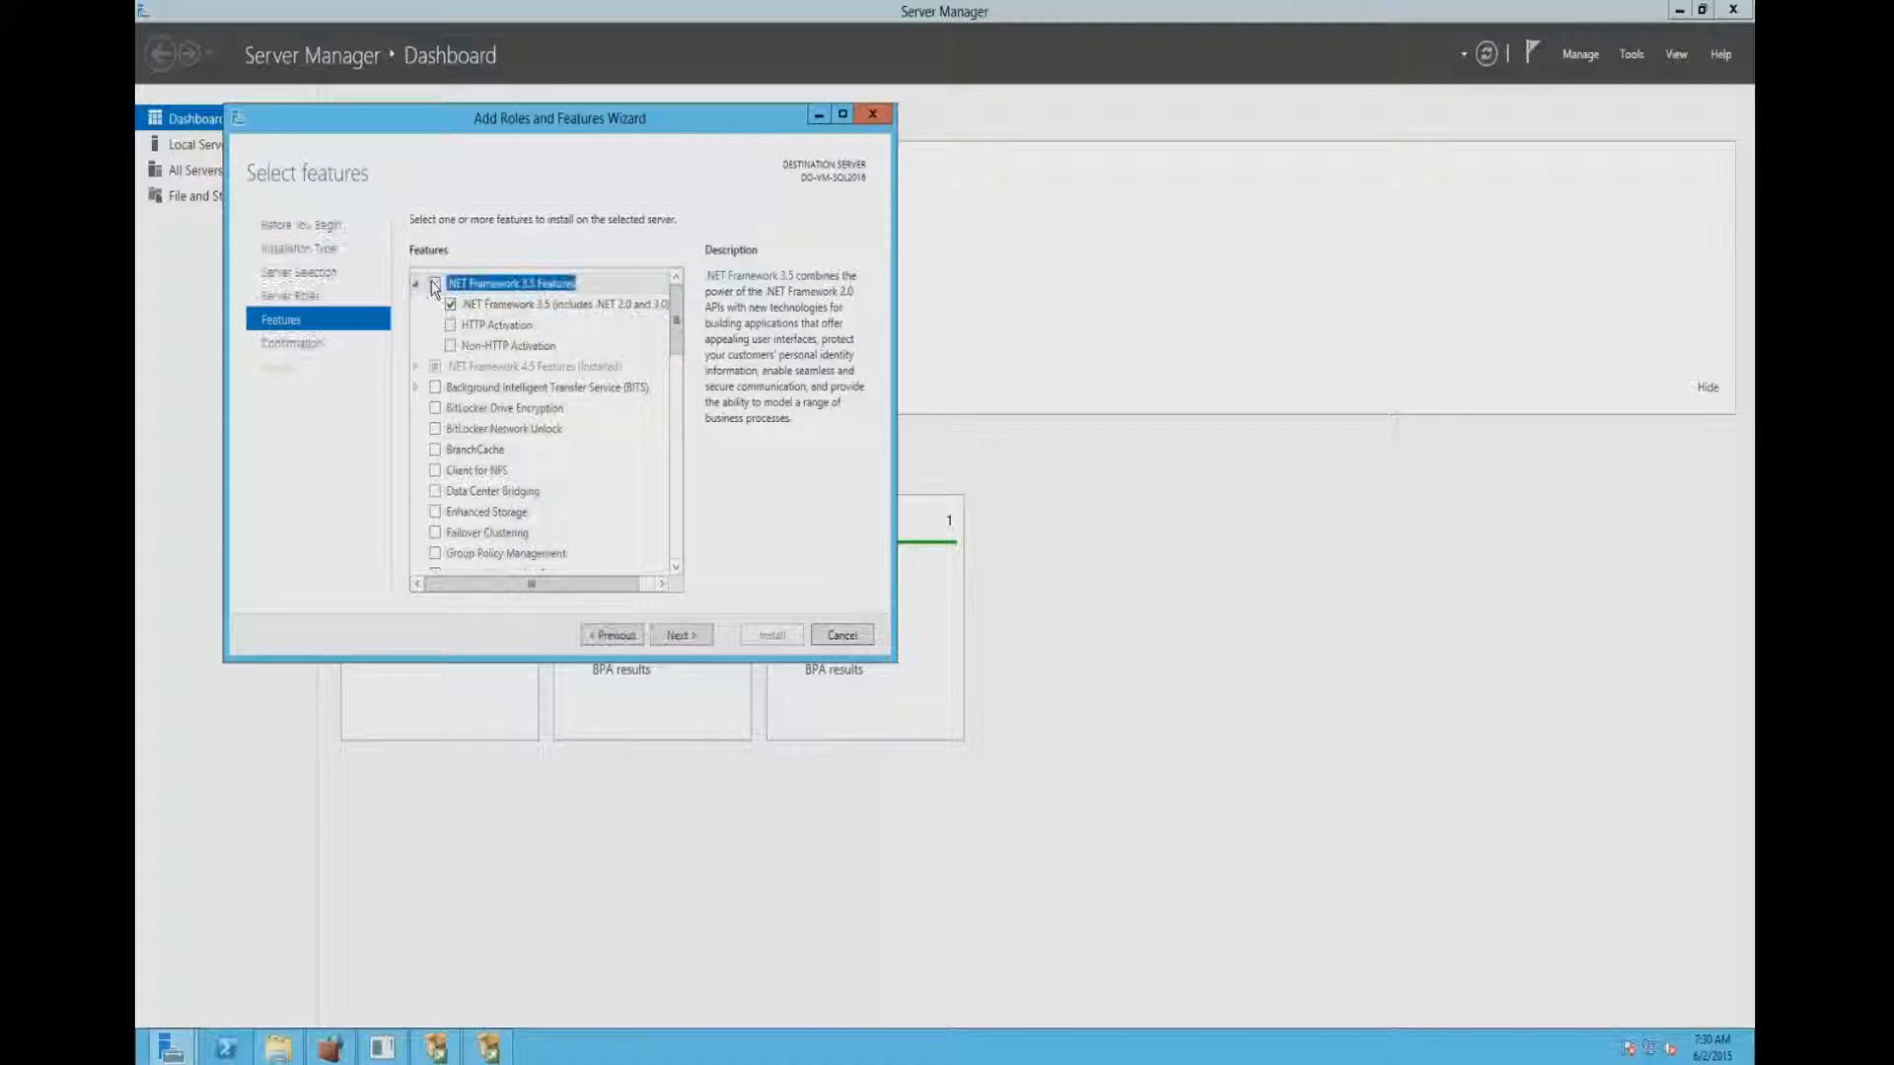
click(687, 639)
click(771, 634)
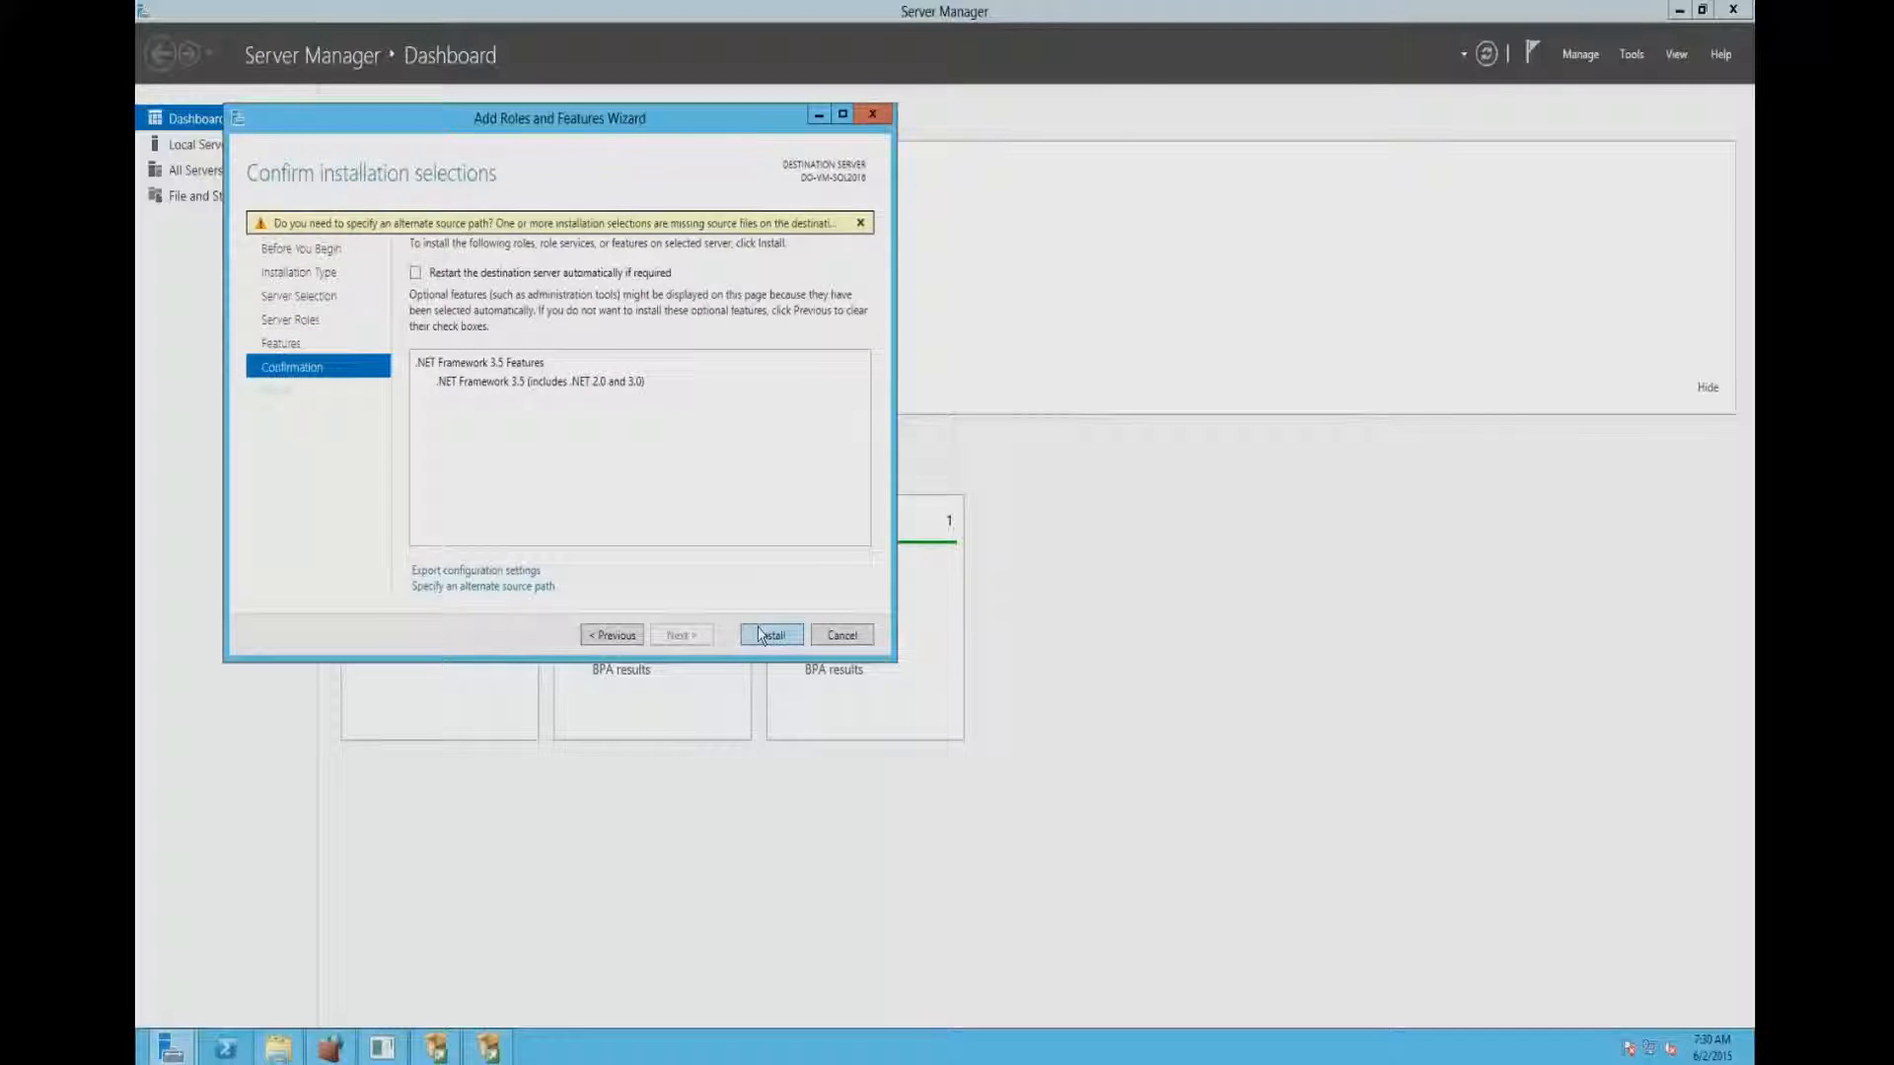
- Check the .NET Framework 3.5 installation progress and return to the Feature Rules page of SQL Server 2016 CTP2.0 Setup
click(488, 1047)
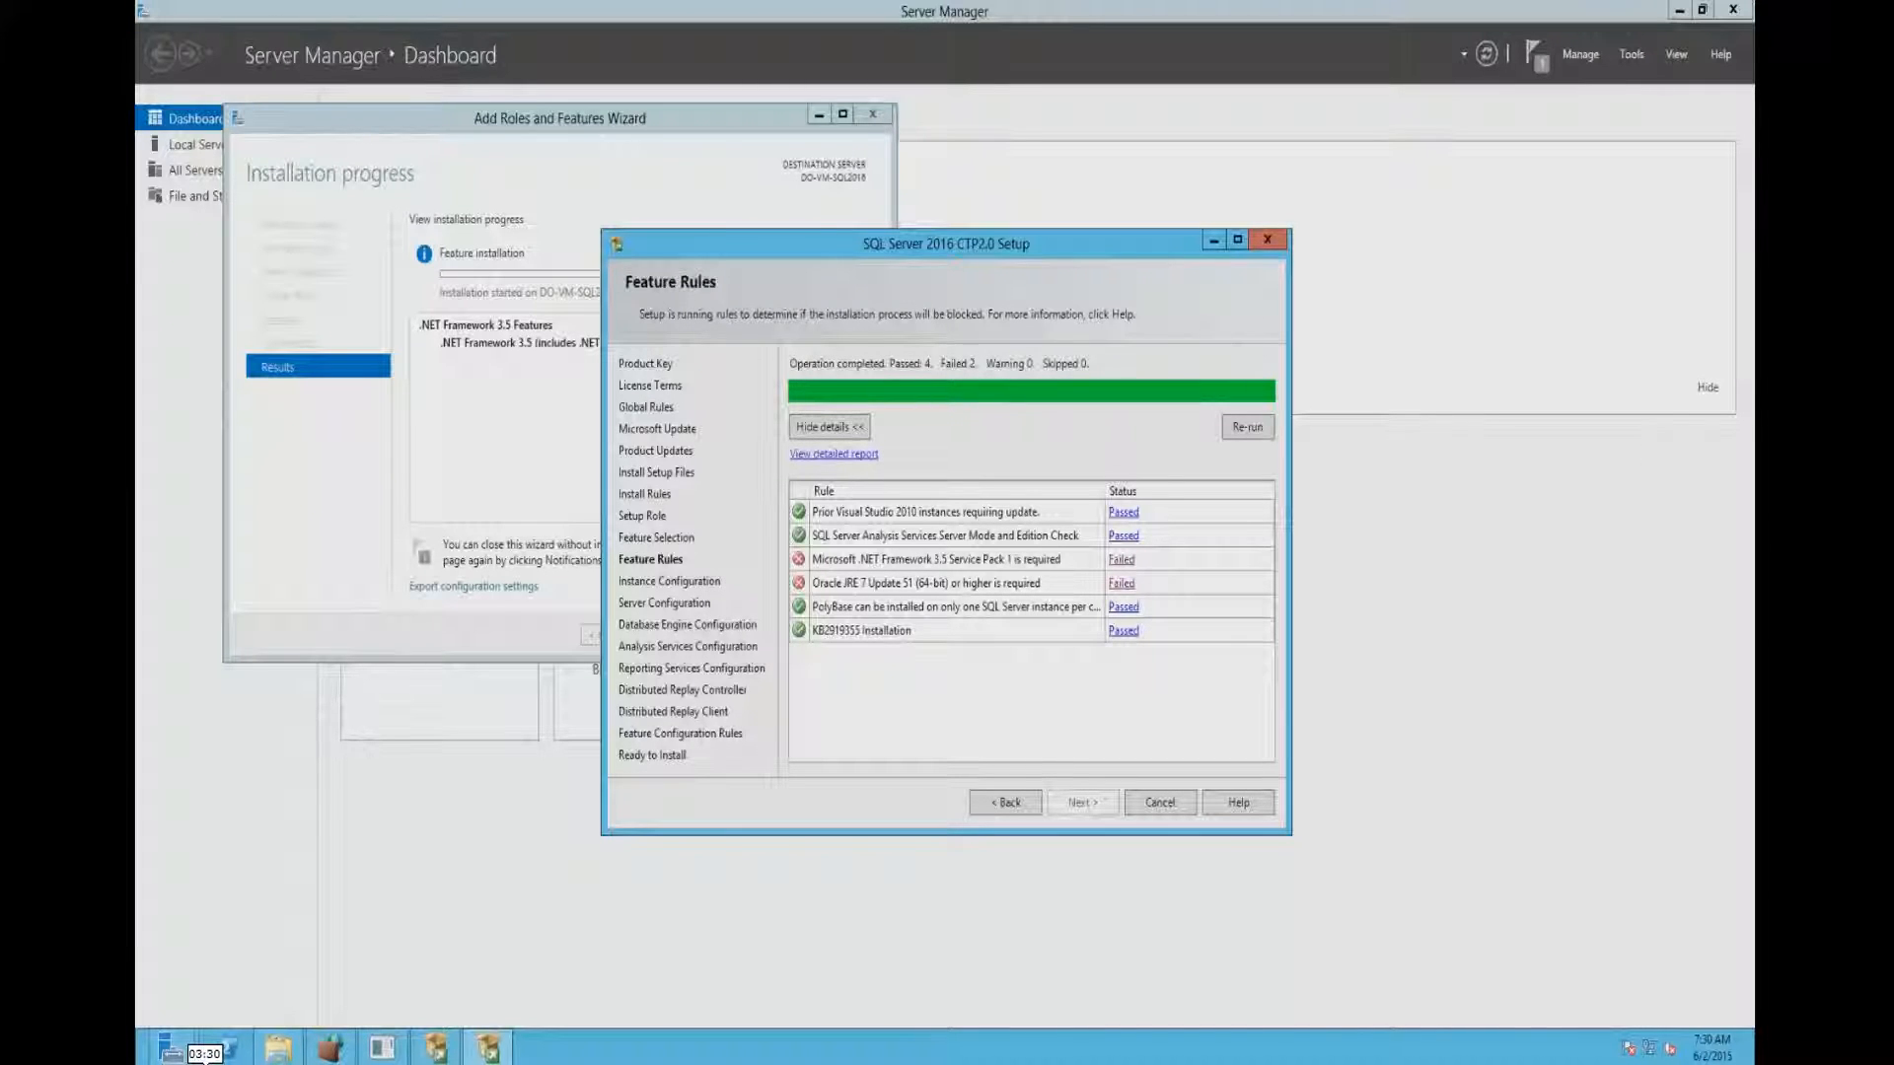
key(super+r)
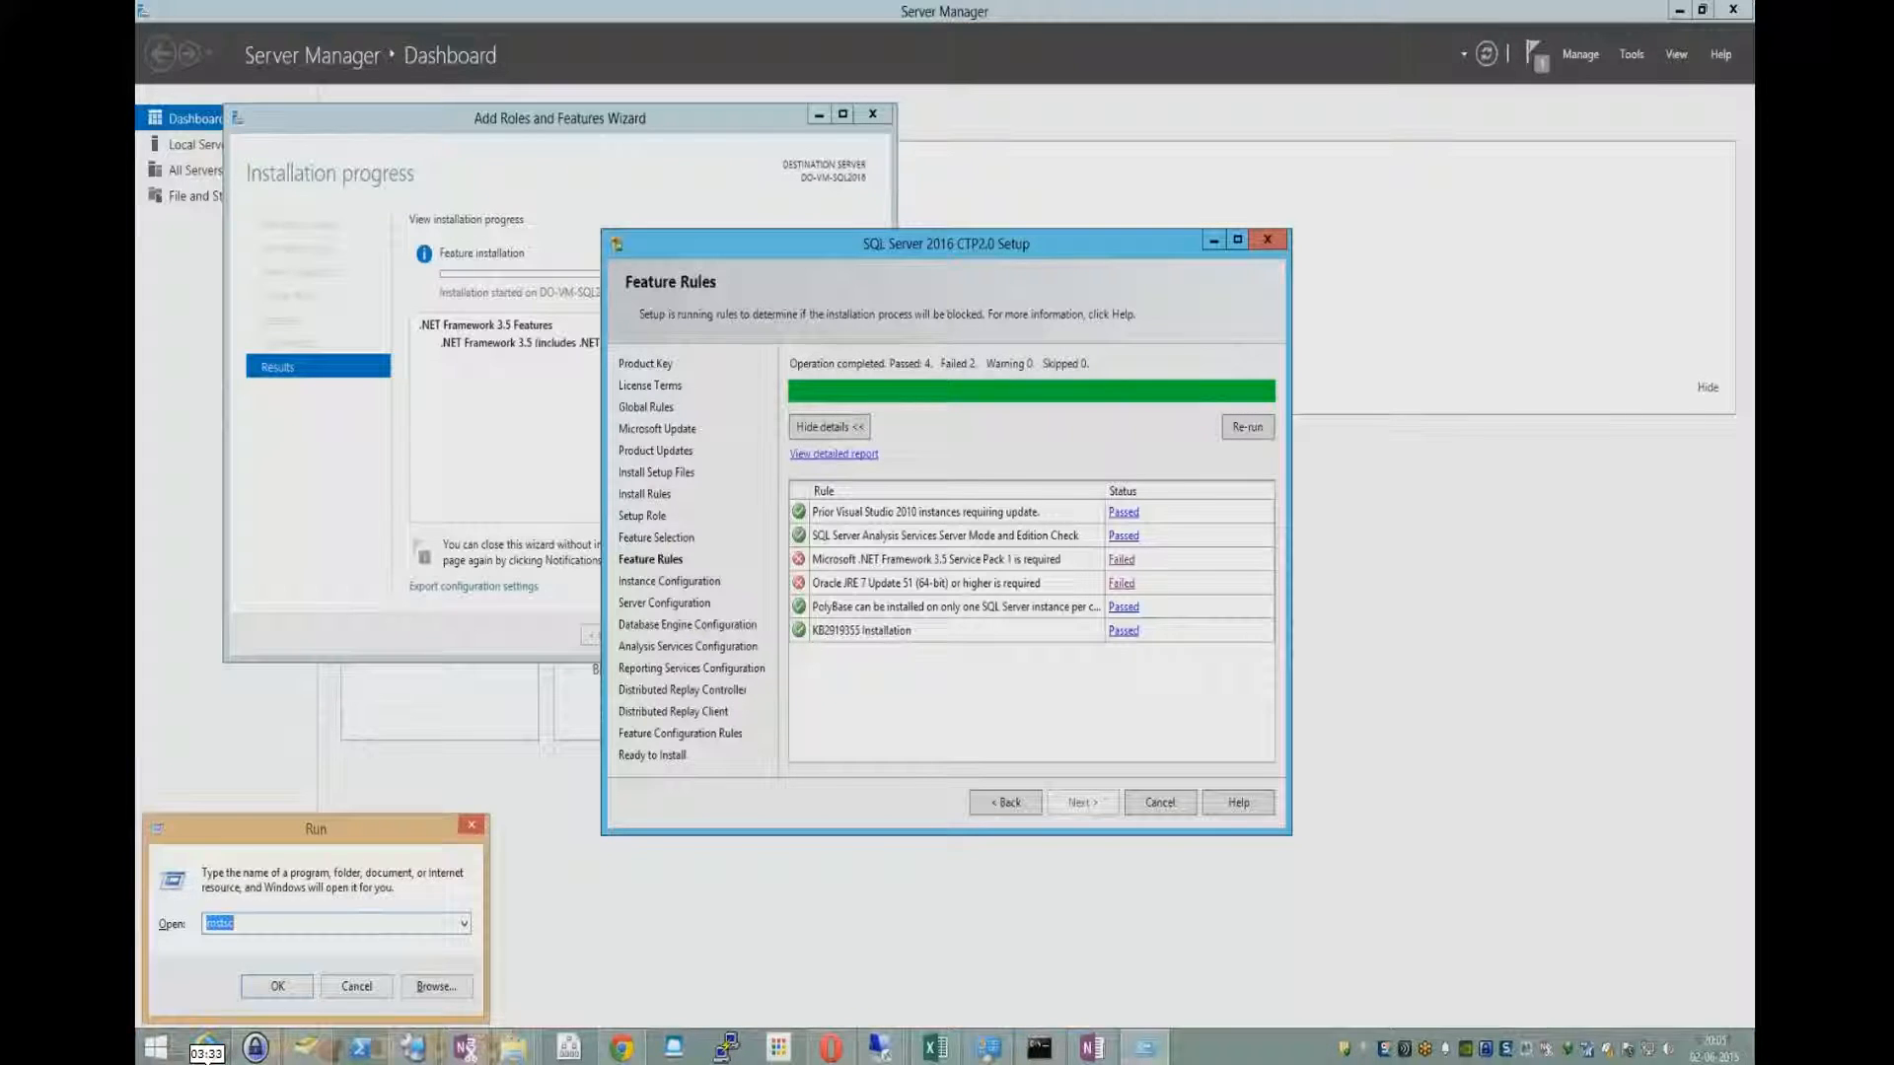
key(Return)
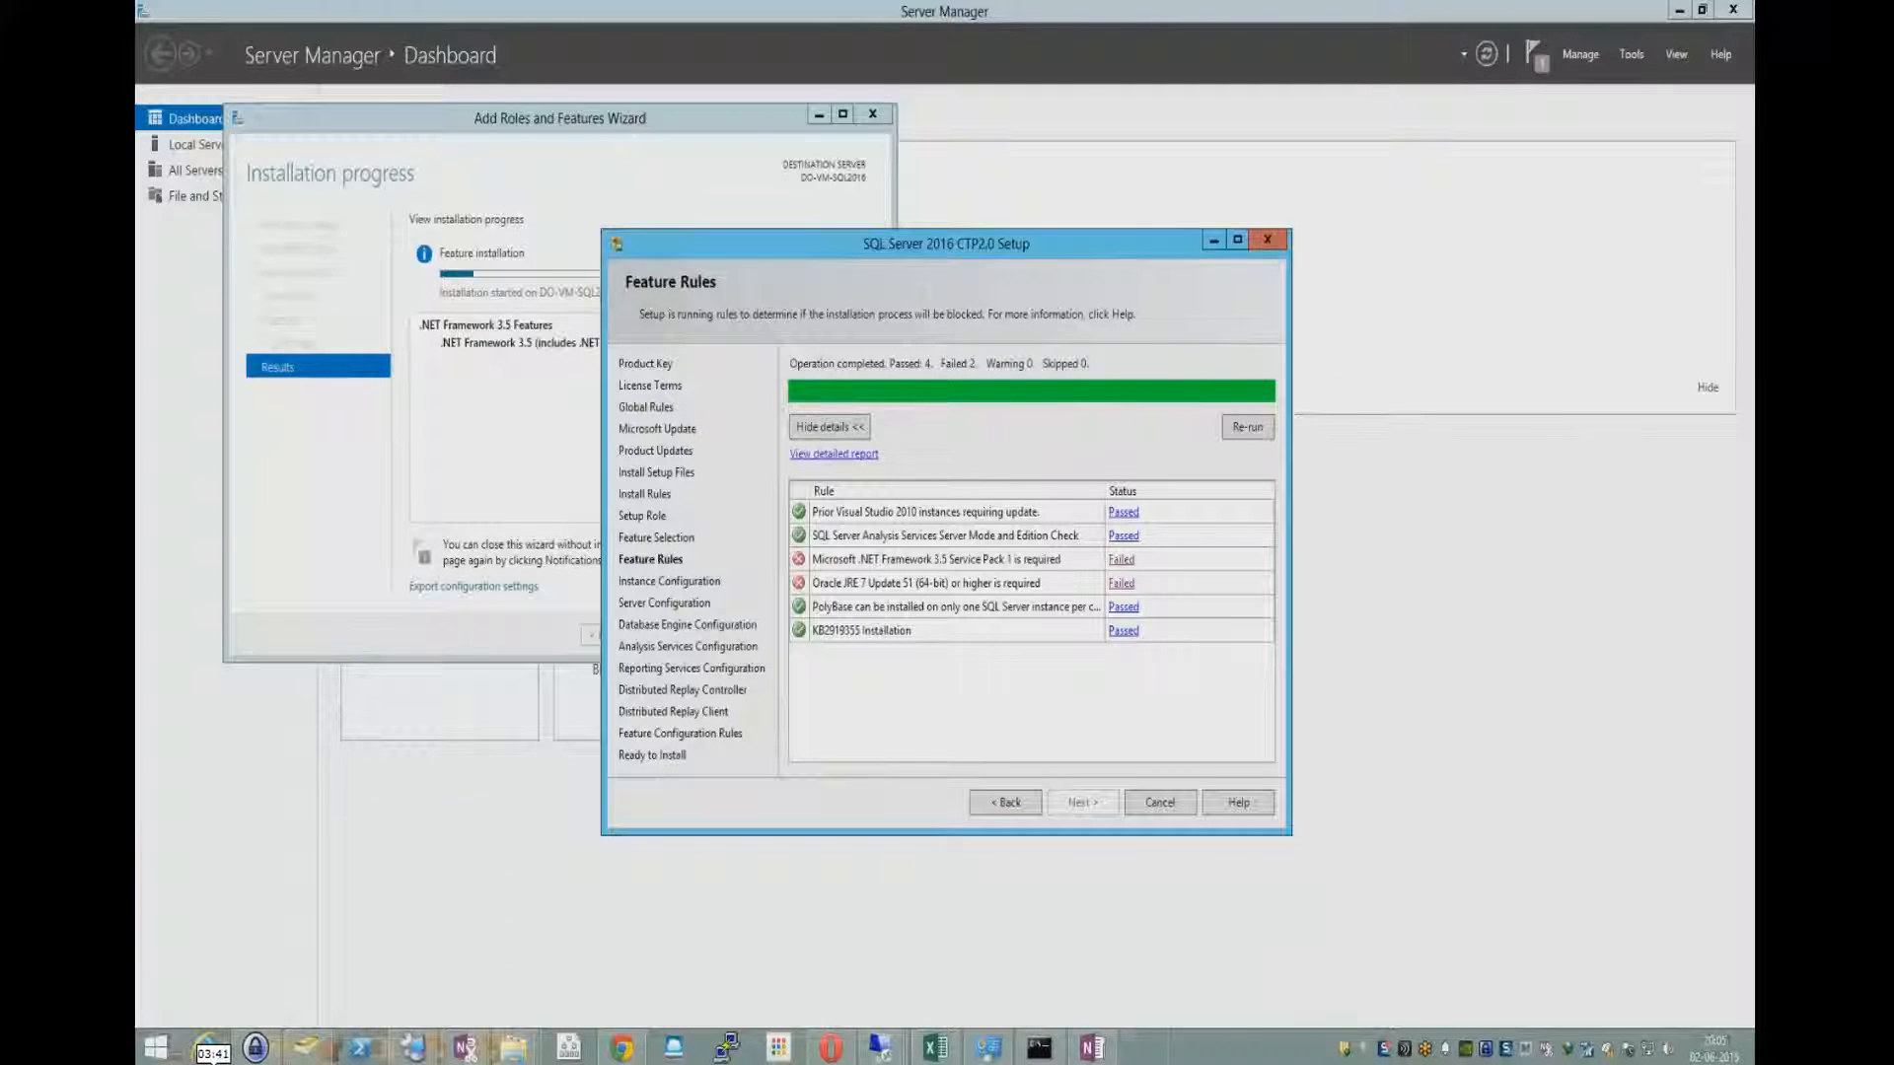
key(super+r)
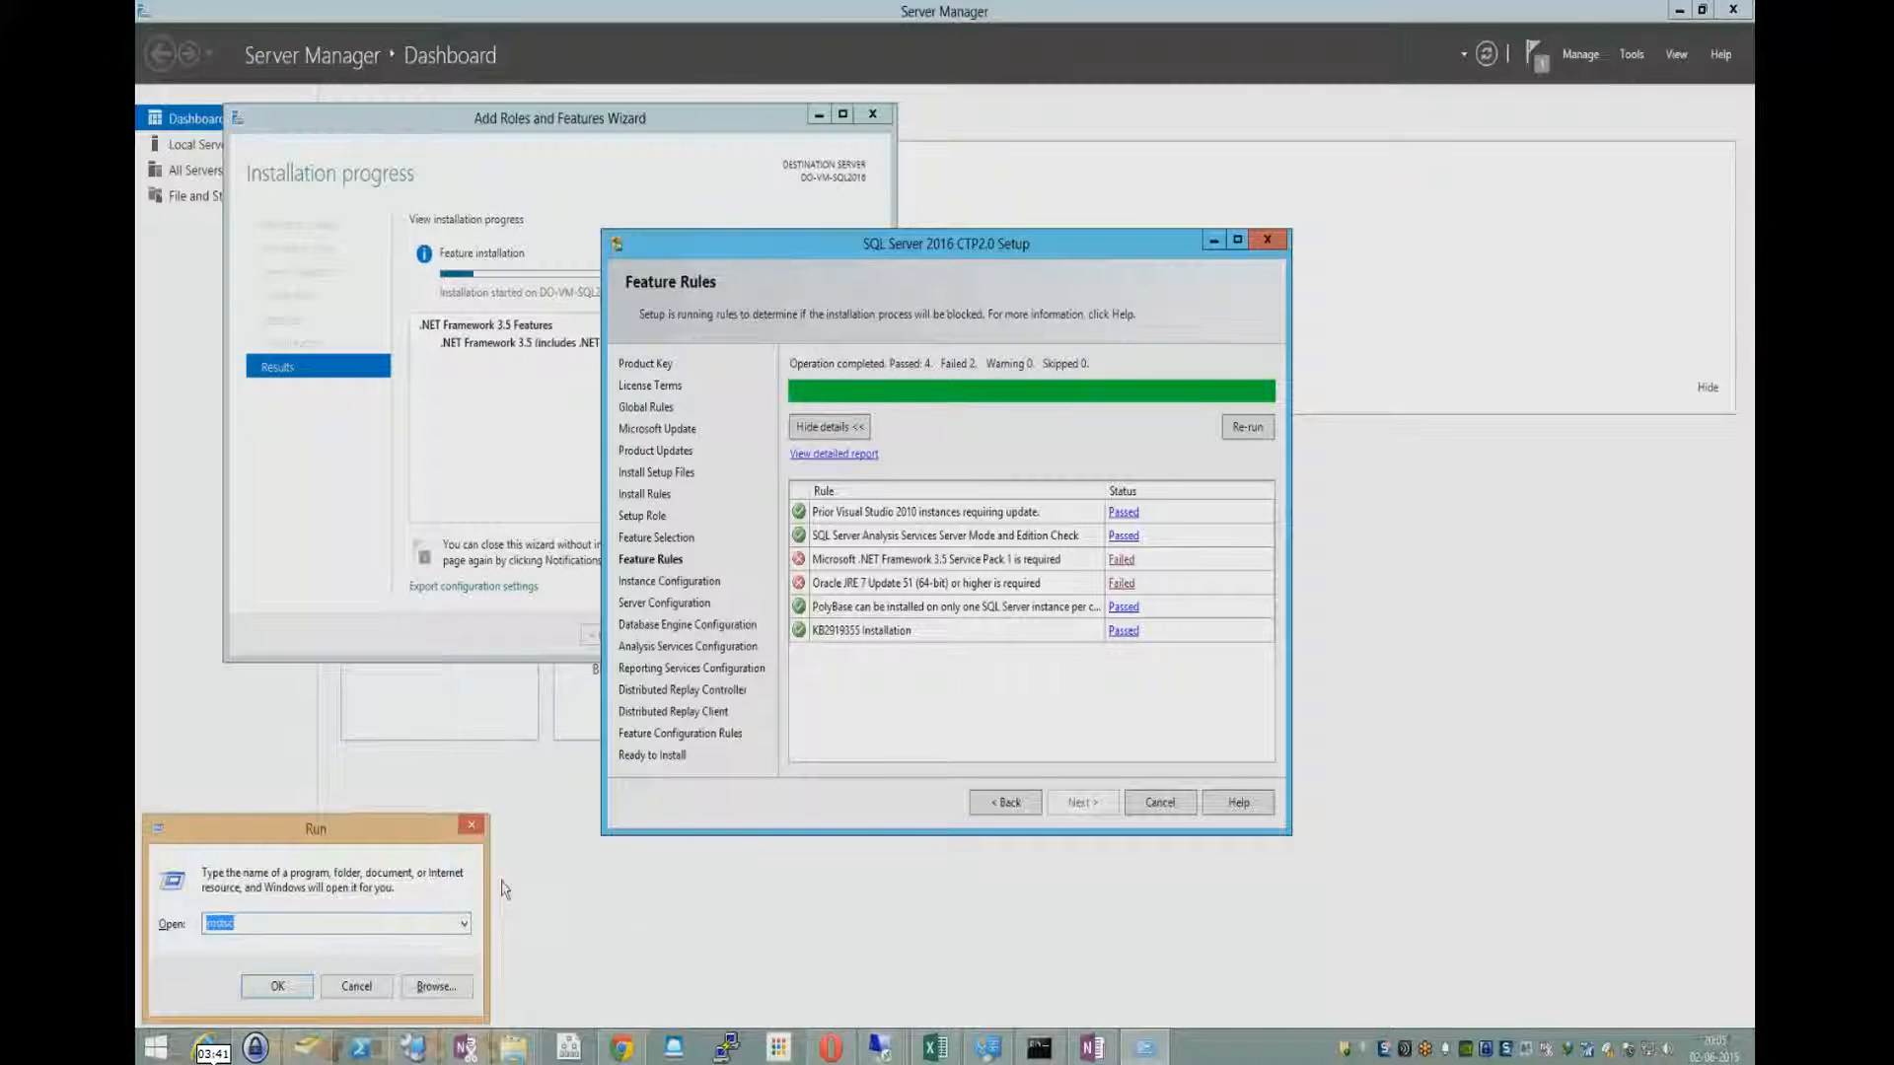
click(473, 833)
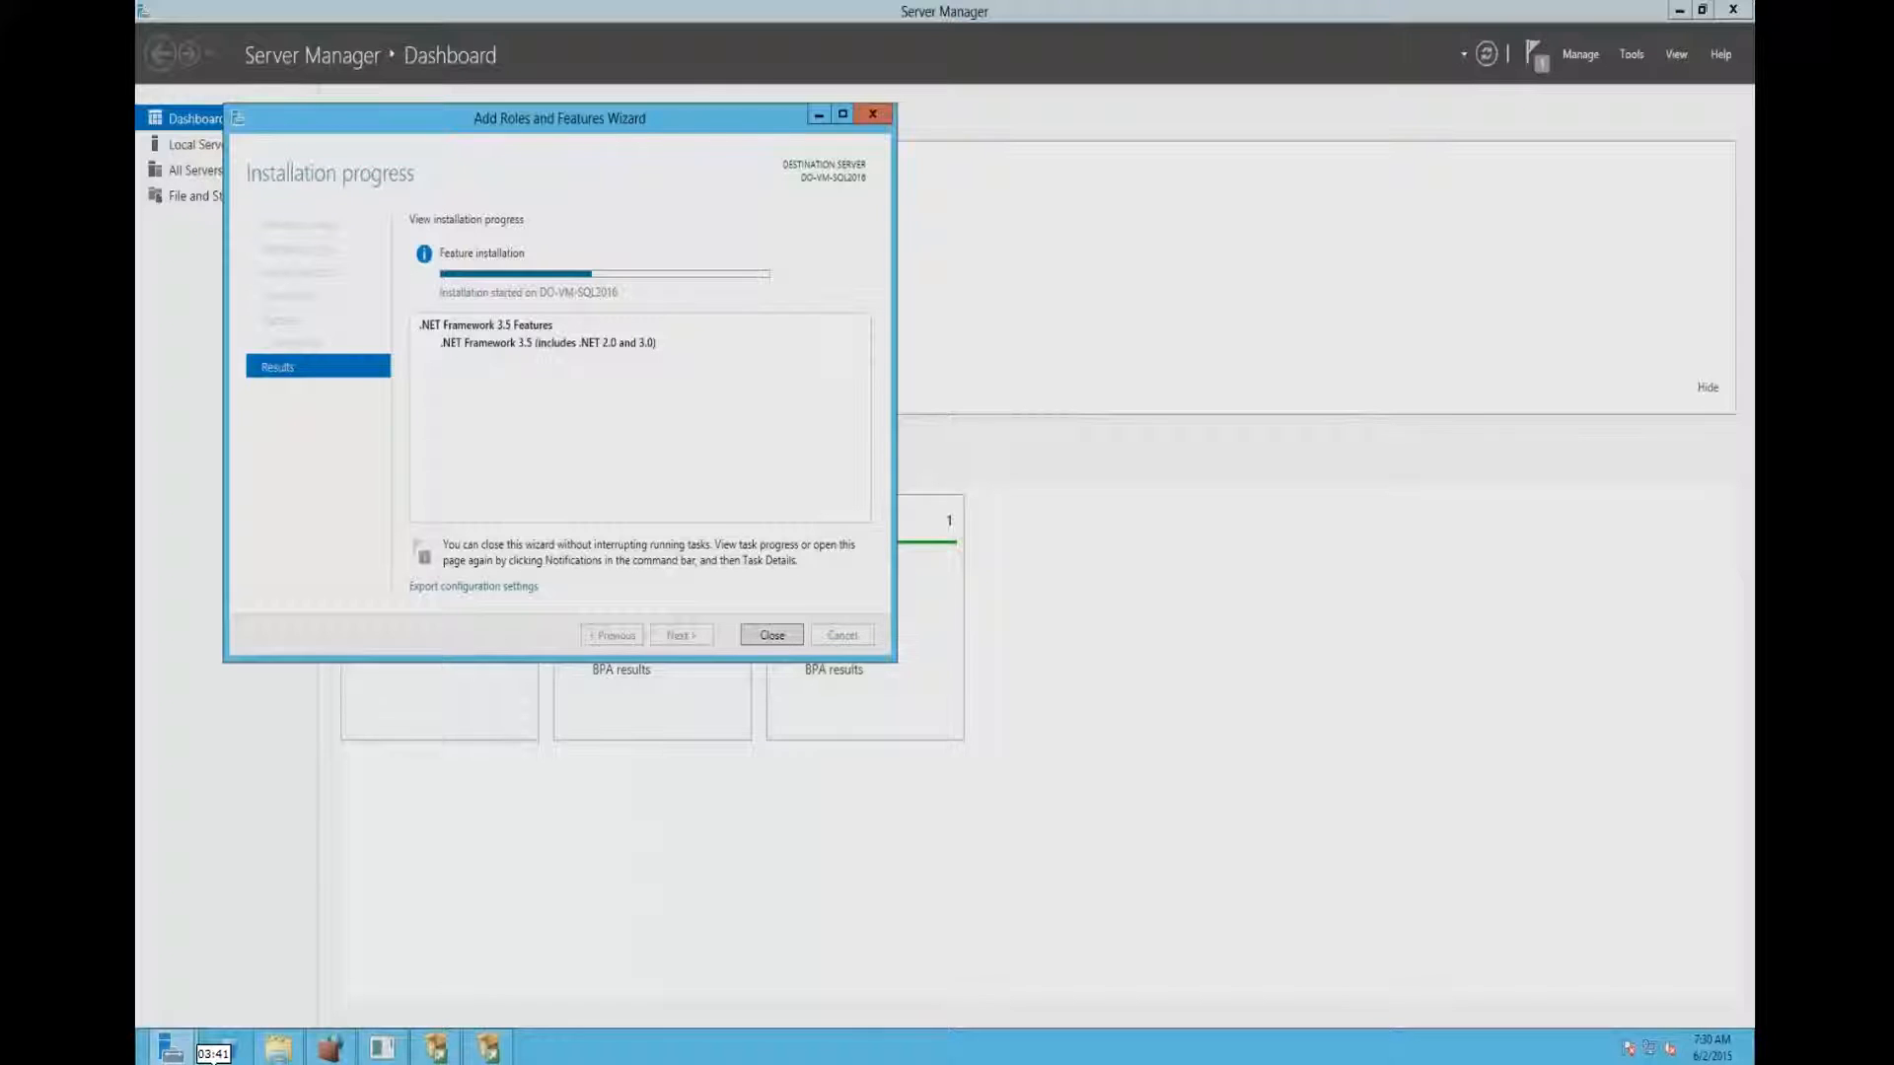
click(485, 1049)
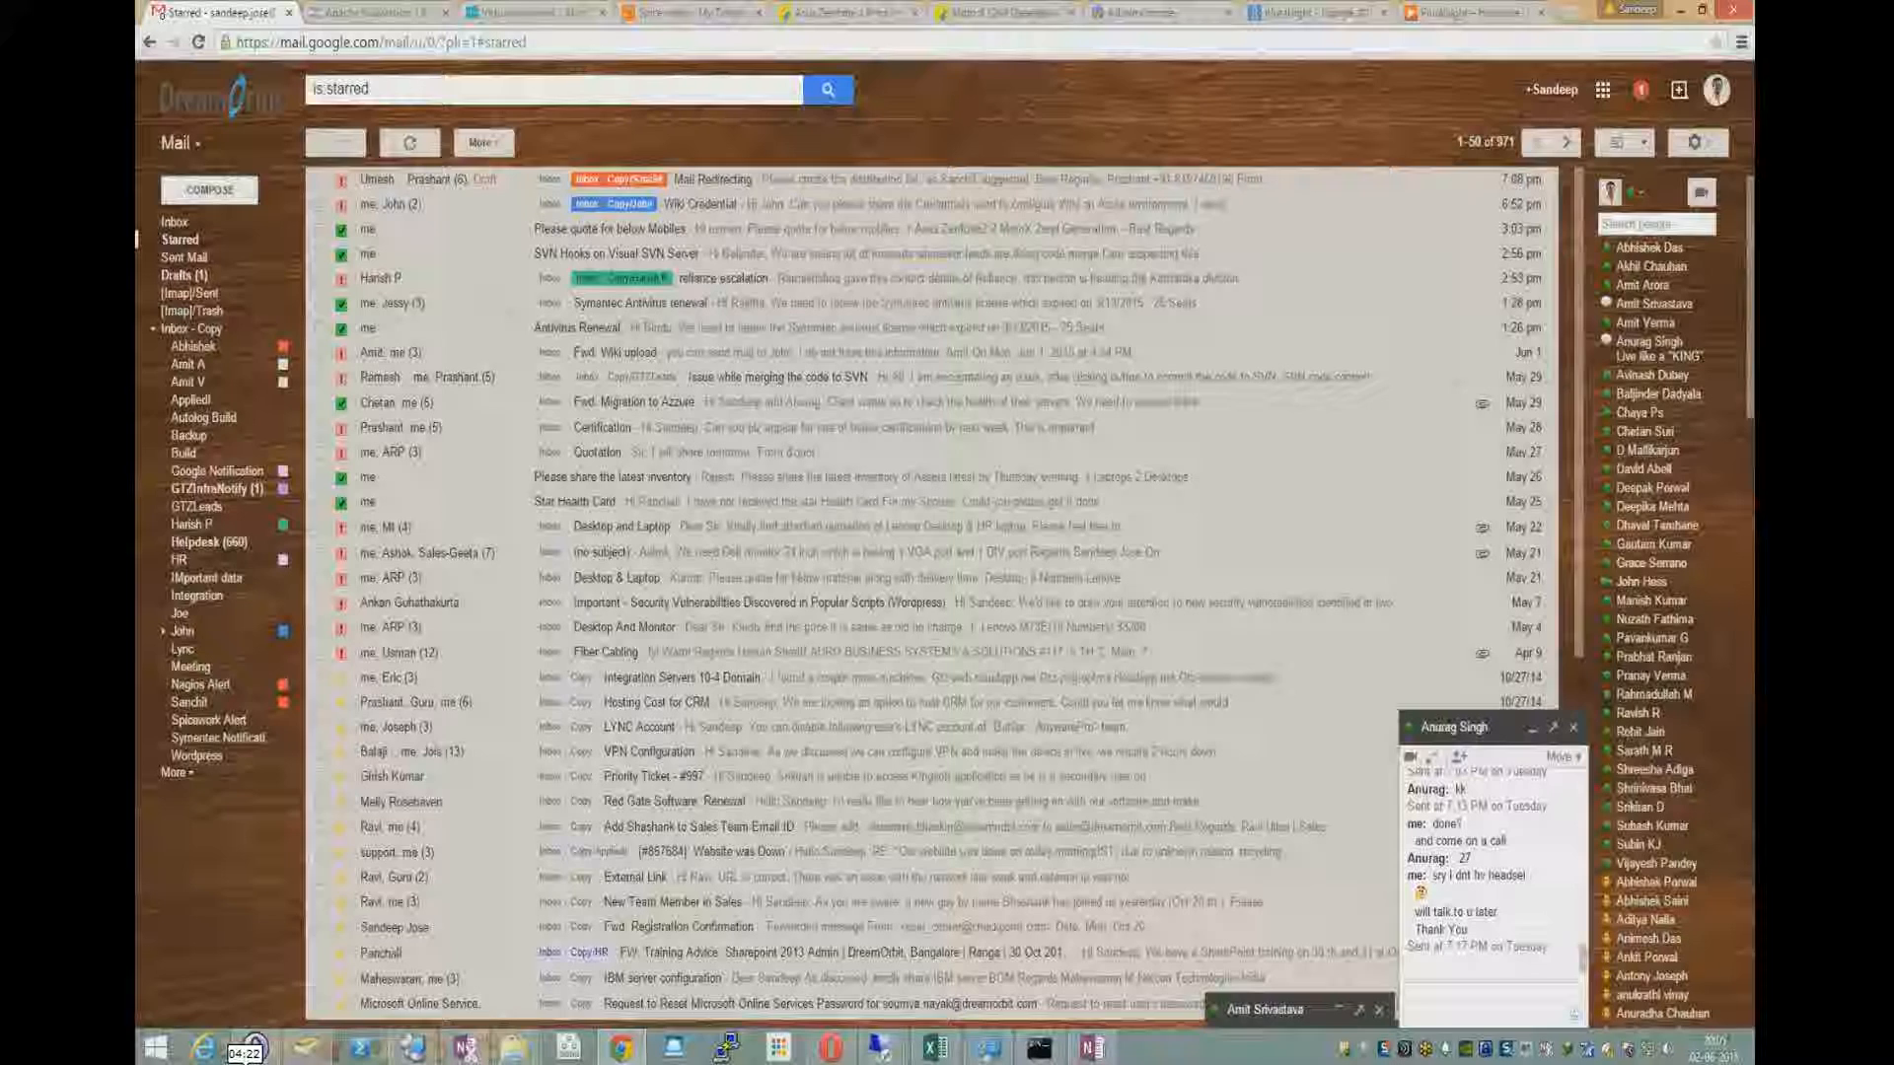
- Switch to Chrome and search Google for "jre download" in a new tab
click(1474, 12)
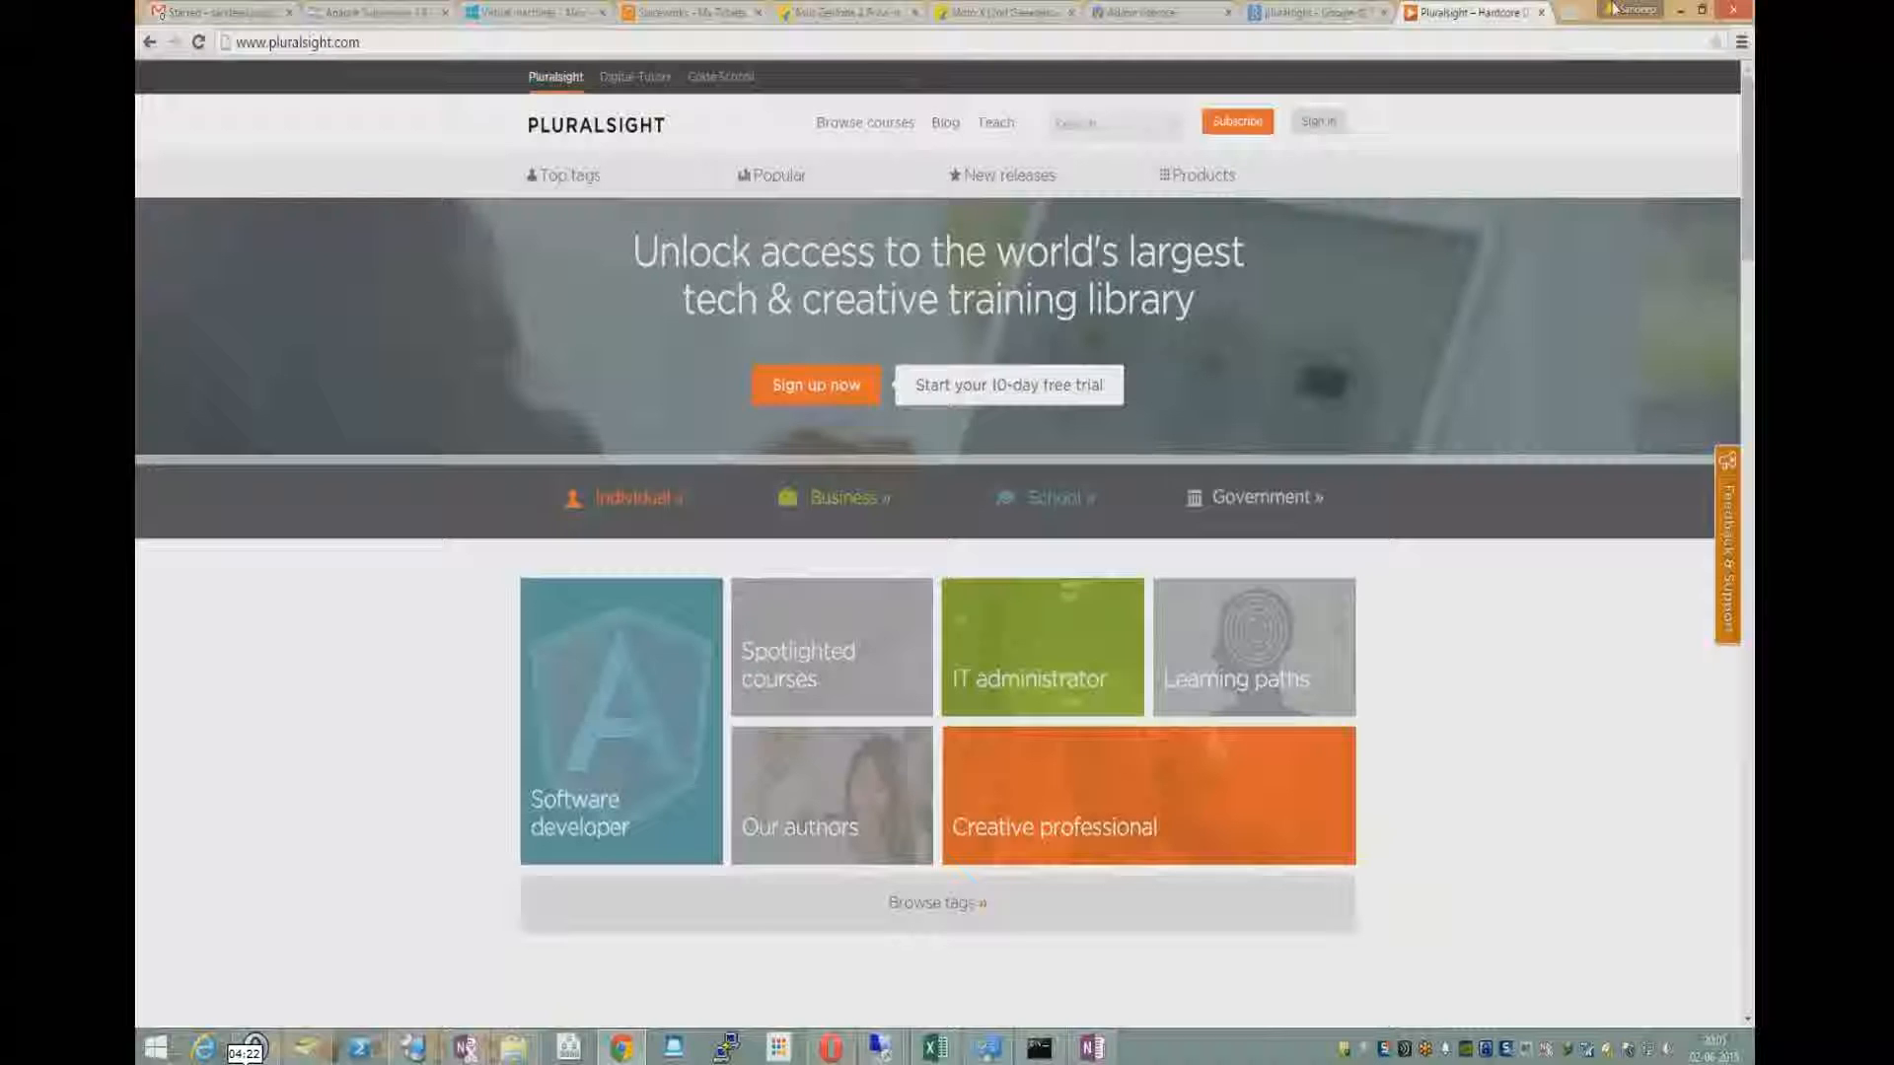
click(1702, 9)
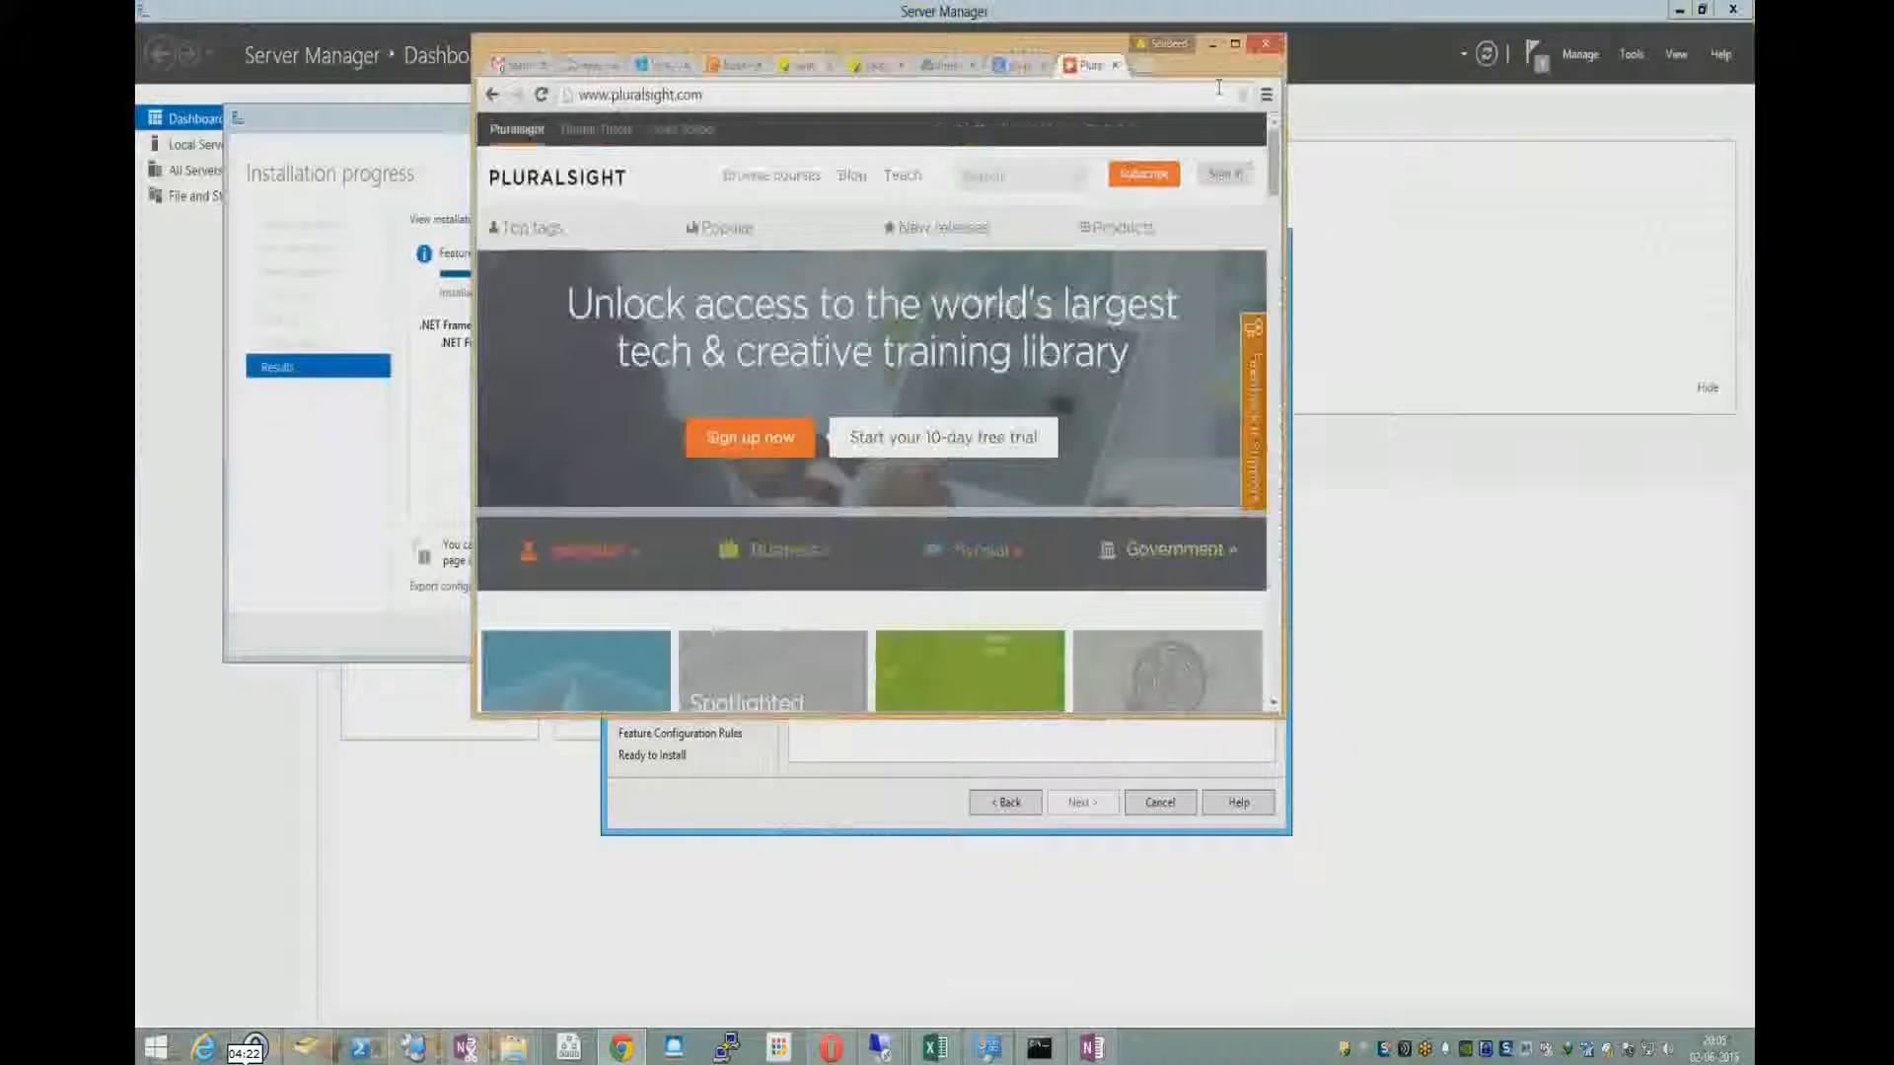
click(1142, 65)
click(1234, 44)
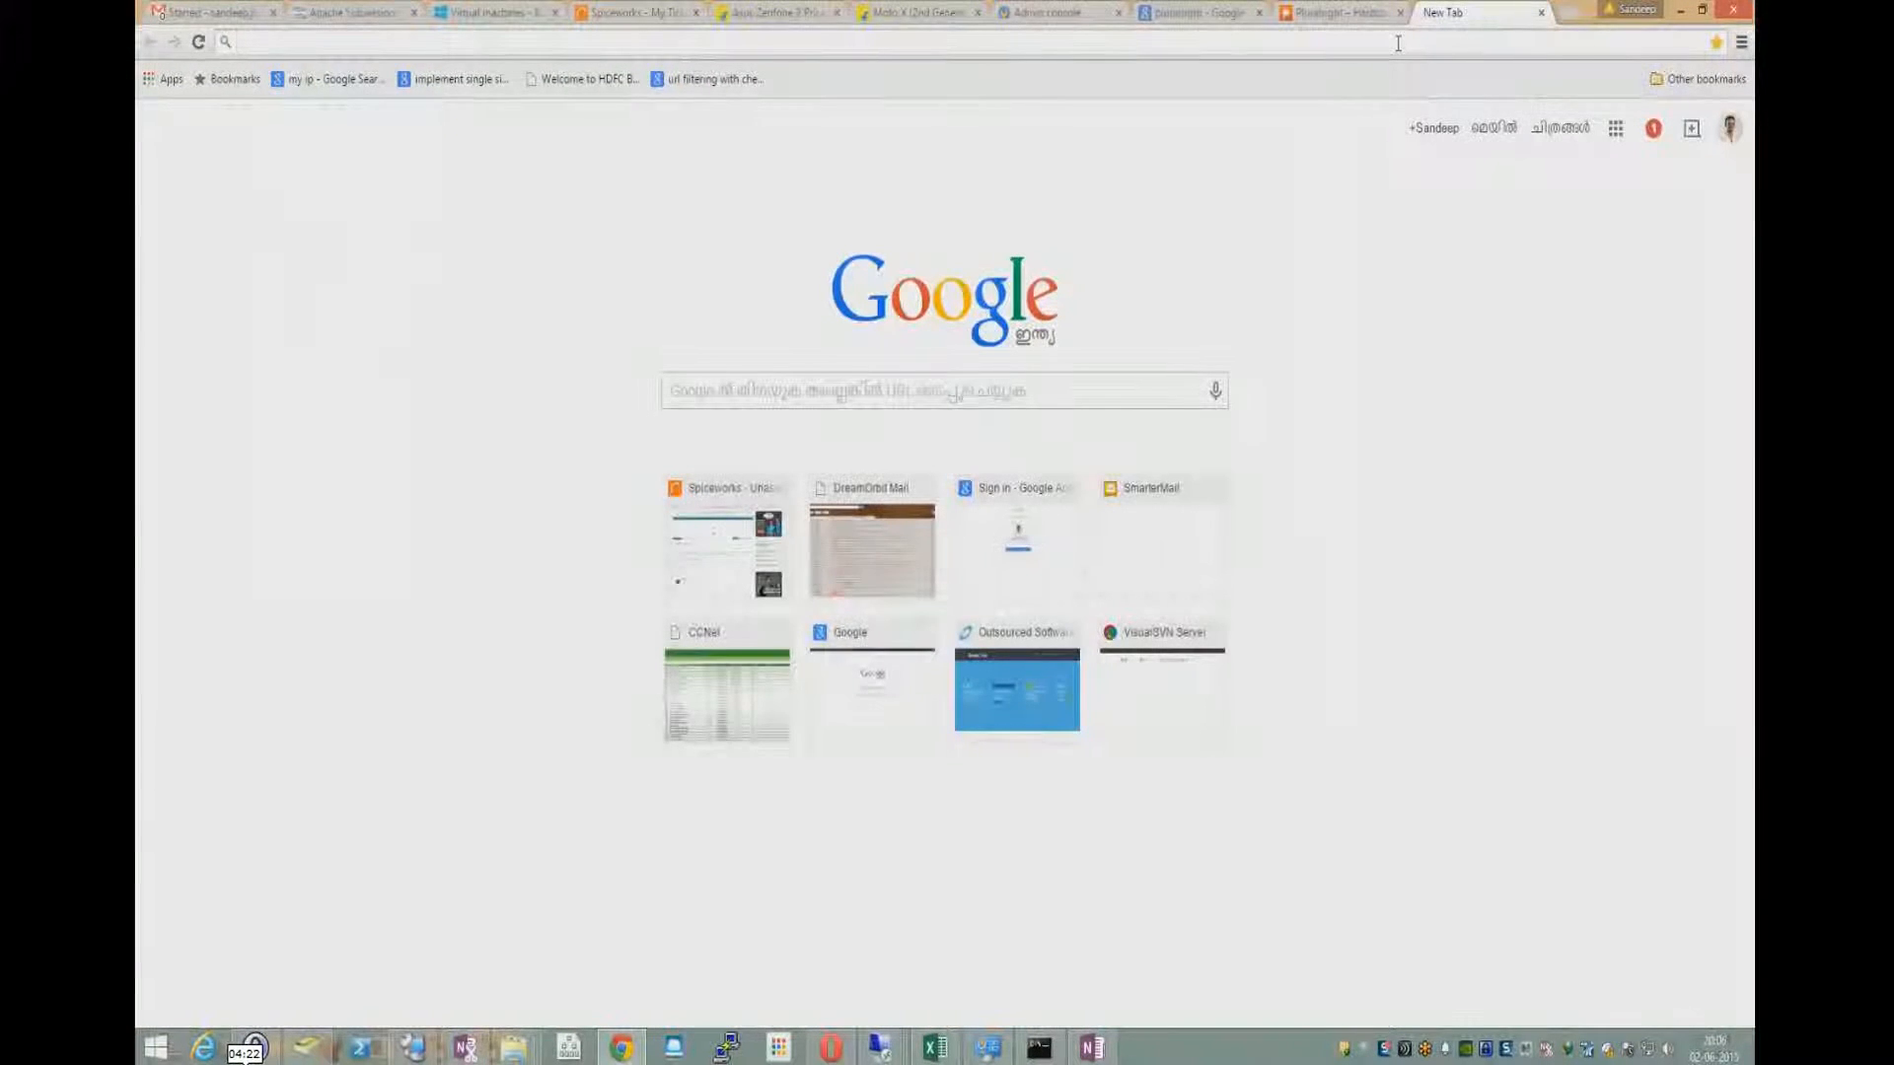
text(jre downlo)
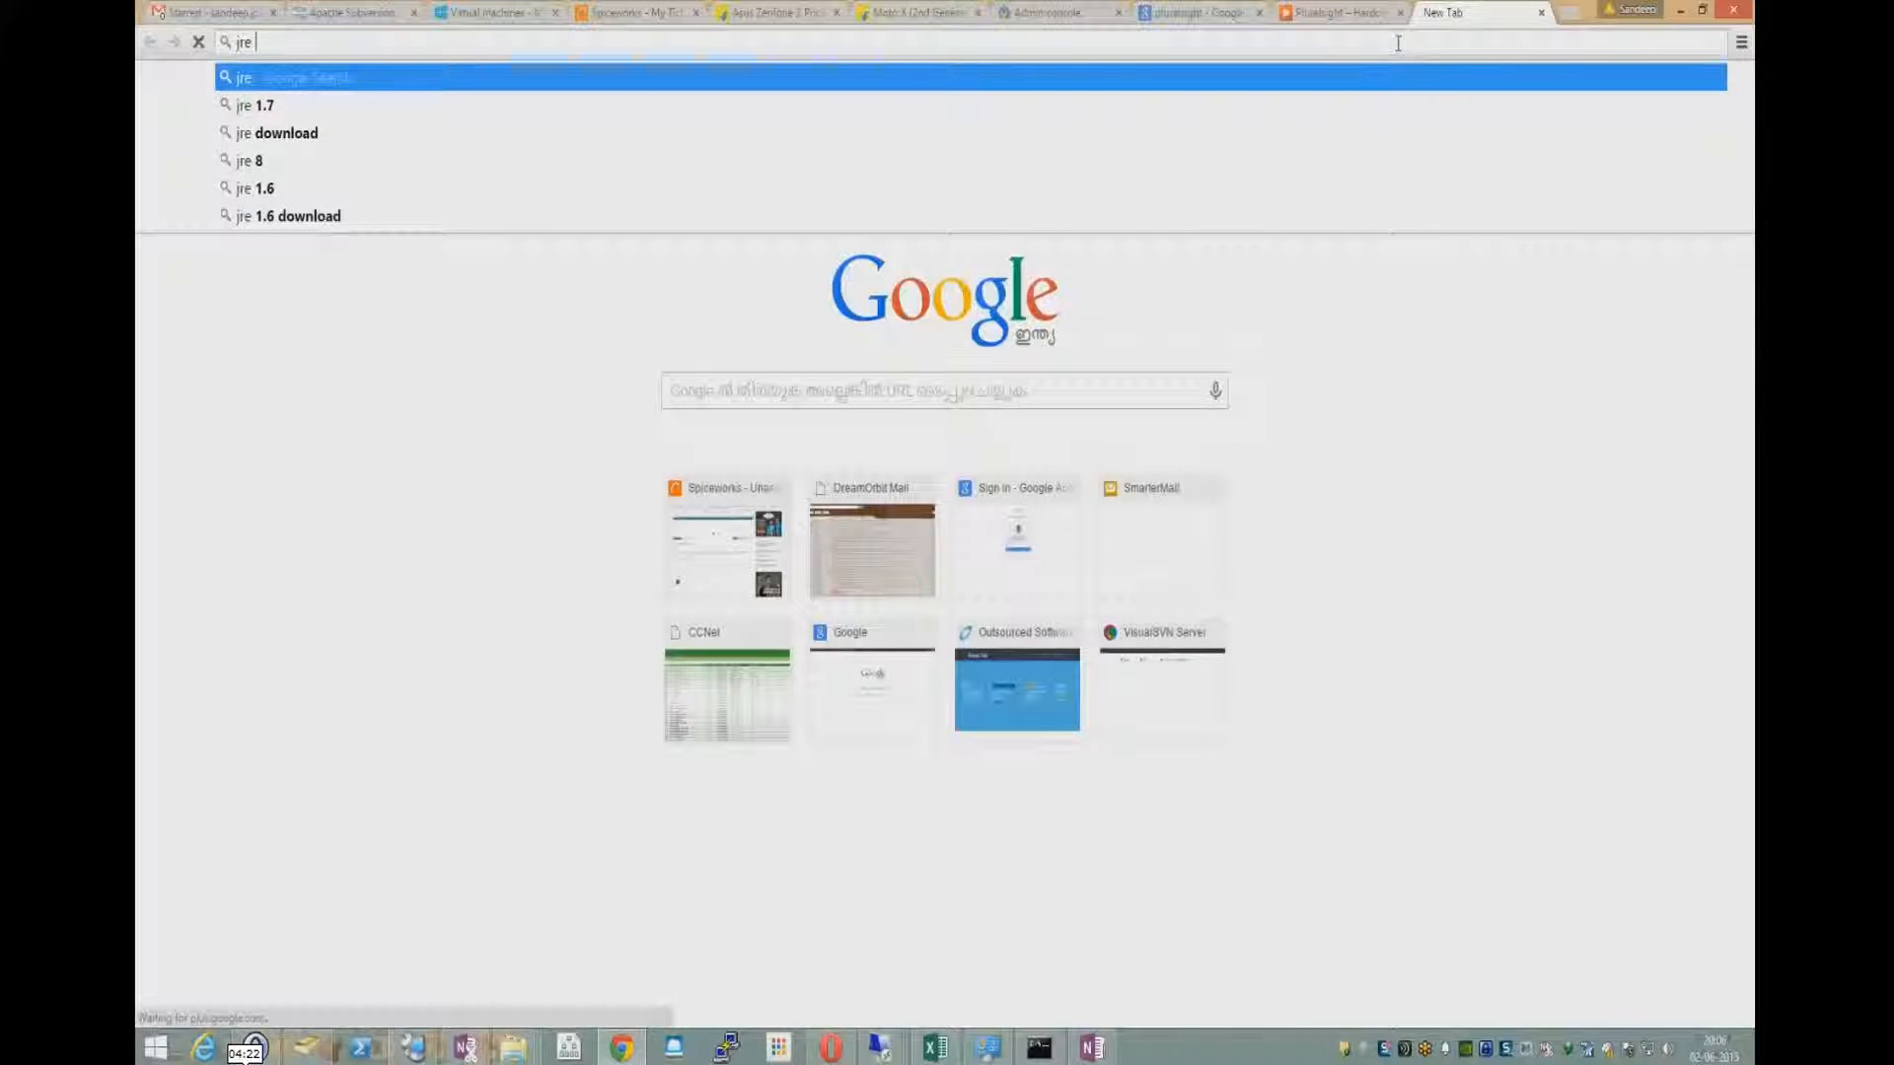
text(ad)
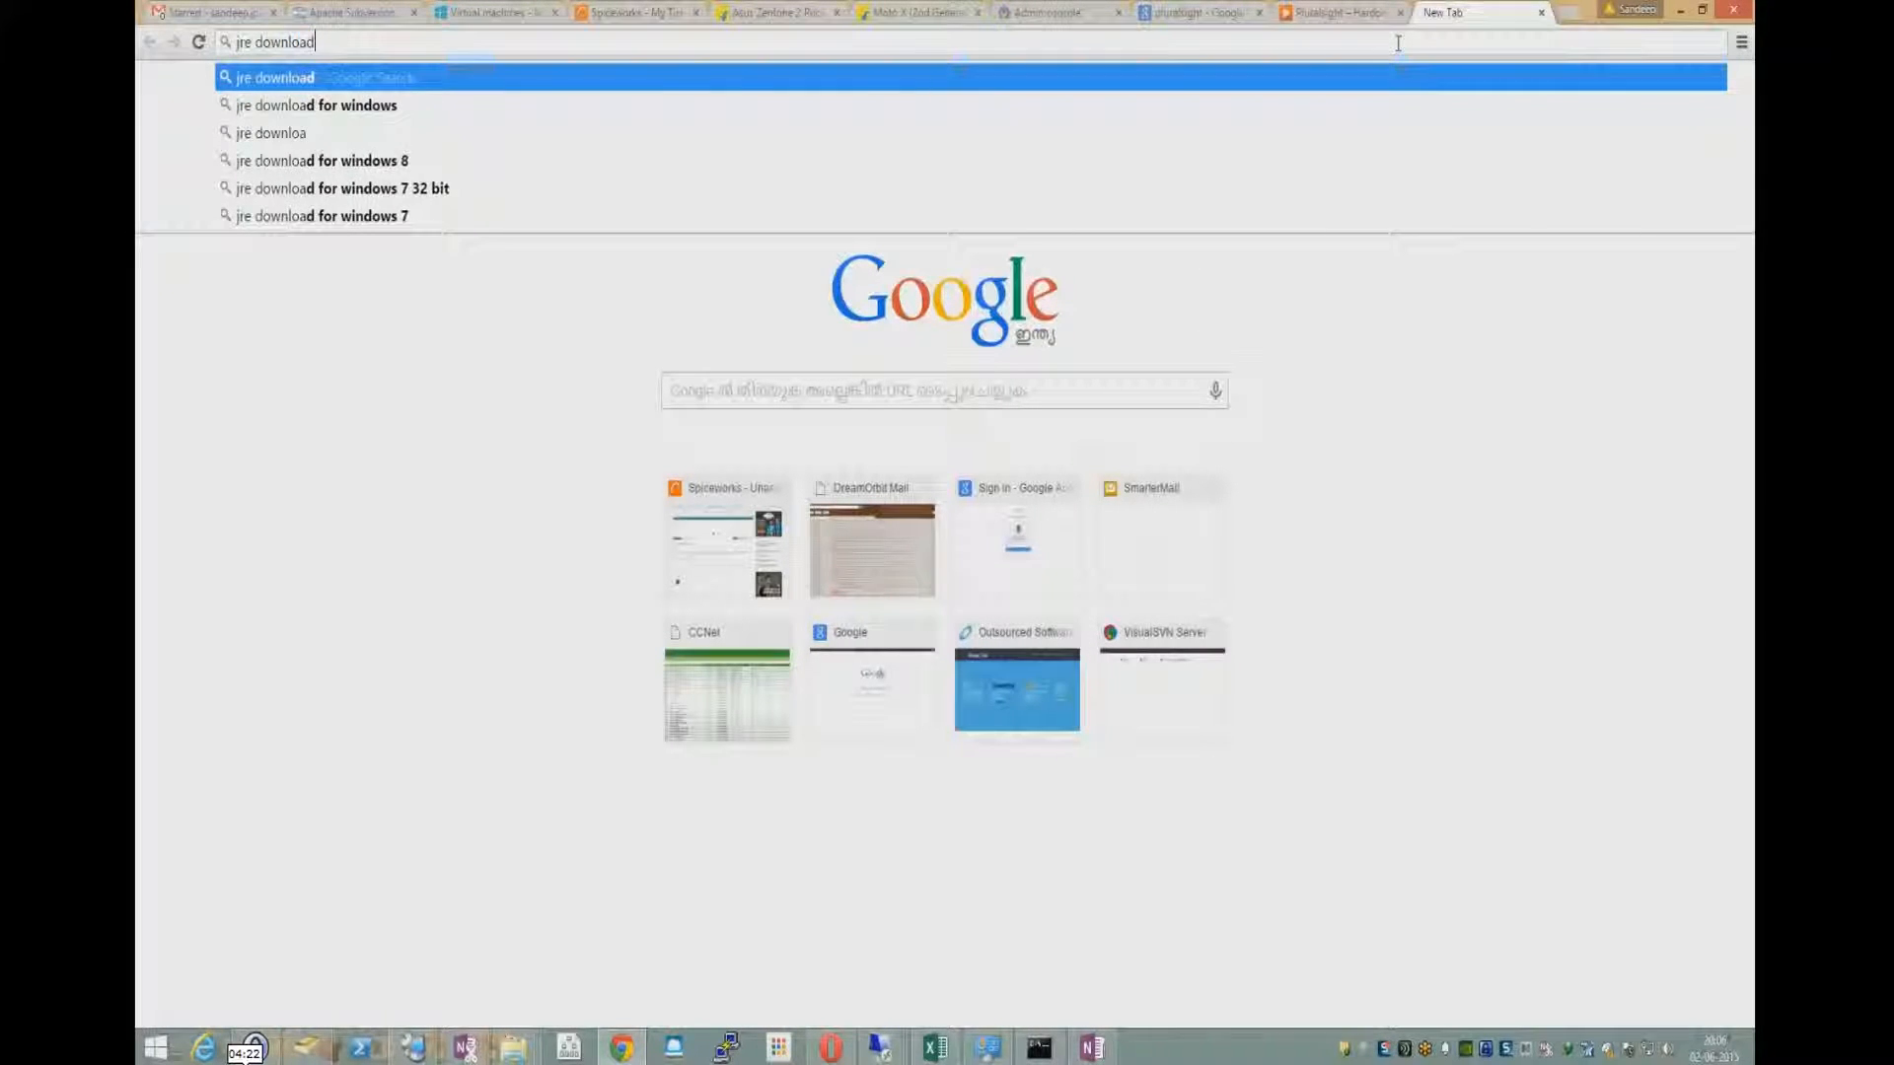
key(Return)
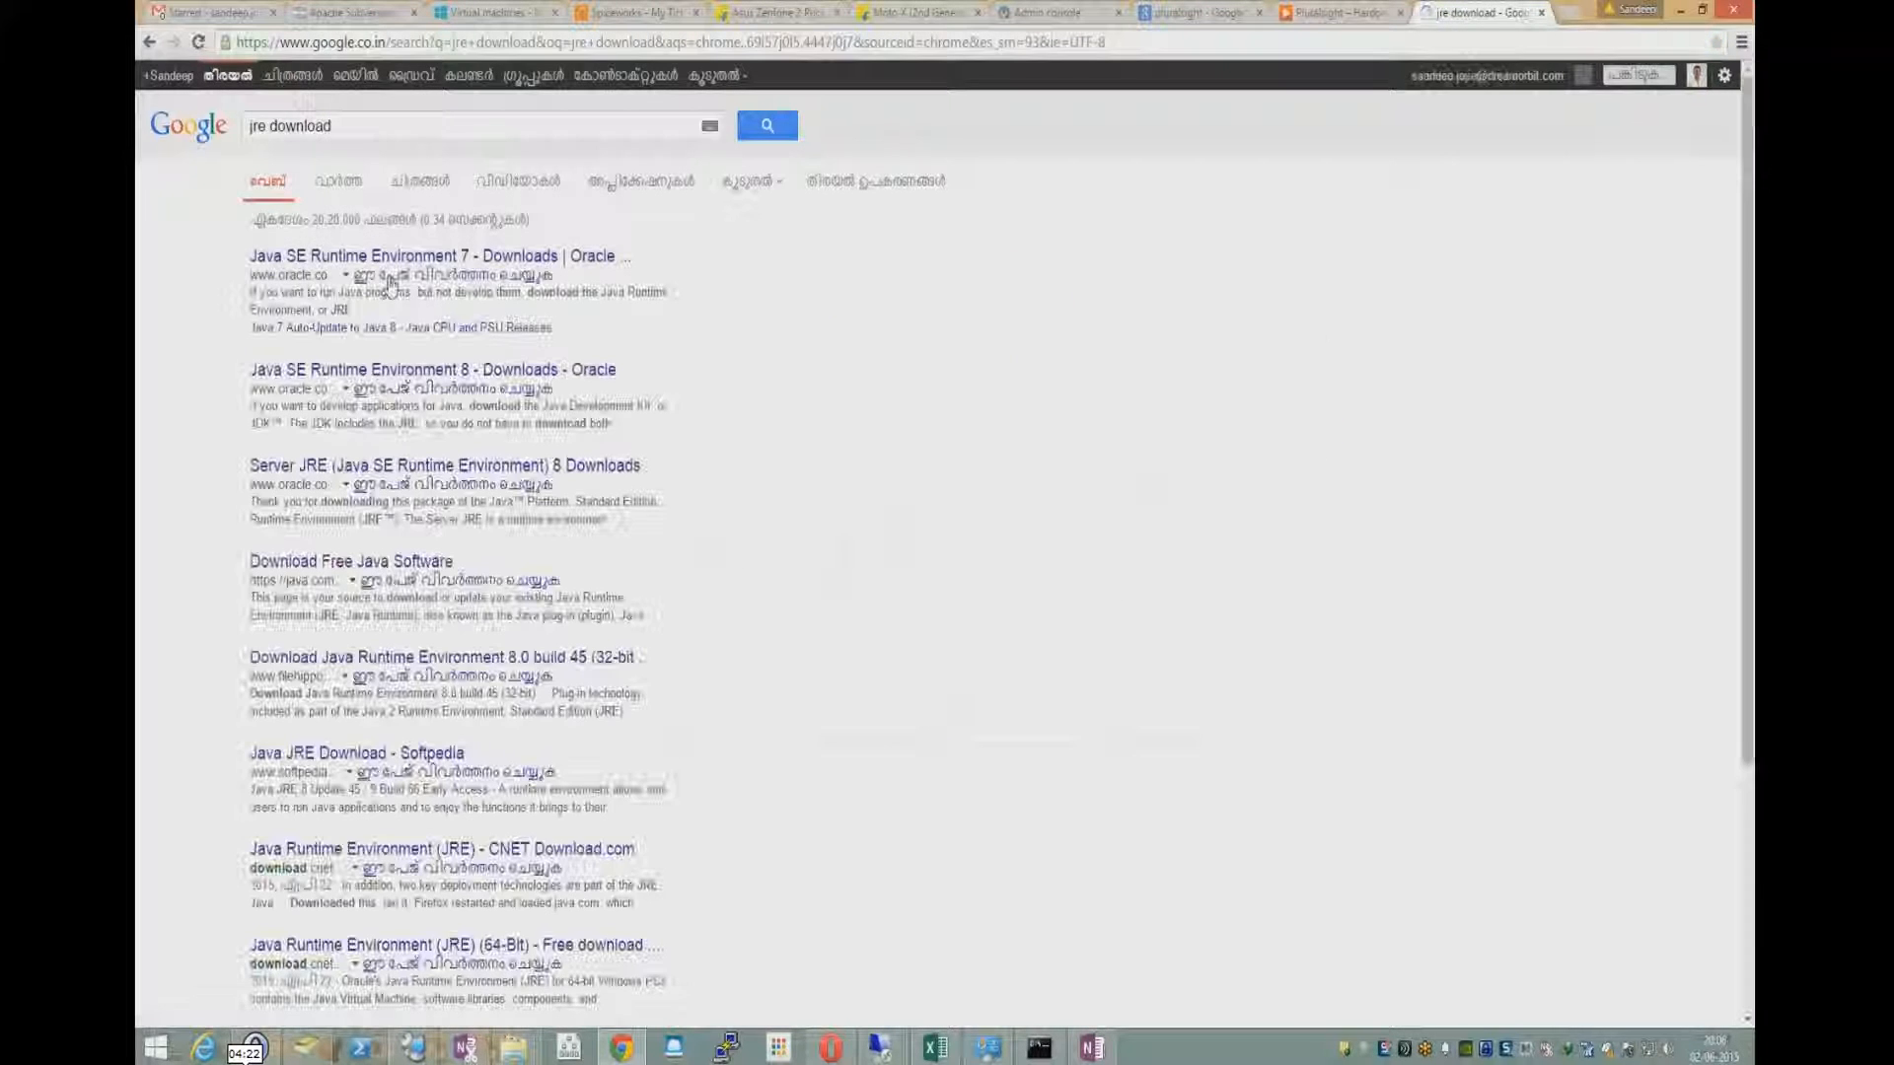
- Open Oracle's Java SE Runtime Environment 7 download page, accept the 7u79 license agreement and download jre-7u79-windows-x64.exe
click(381, 259)
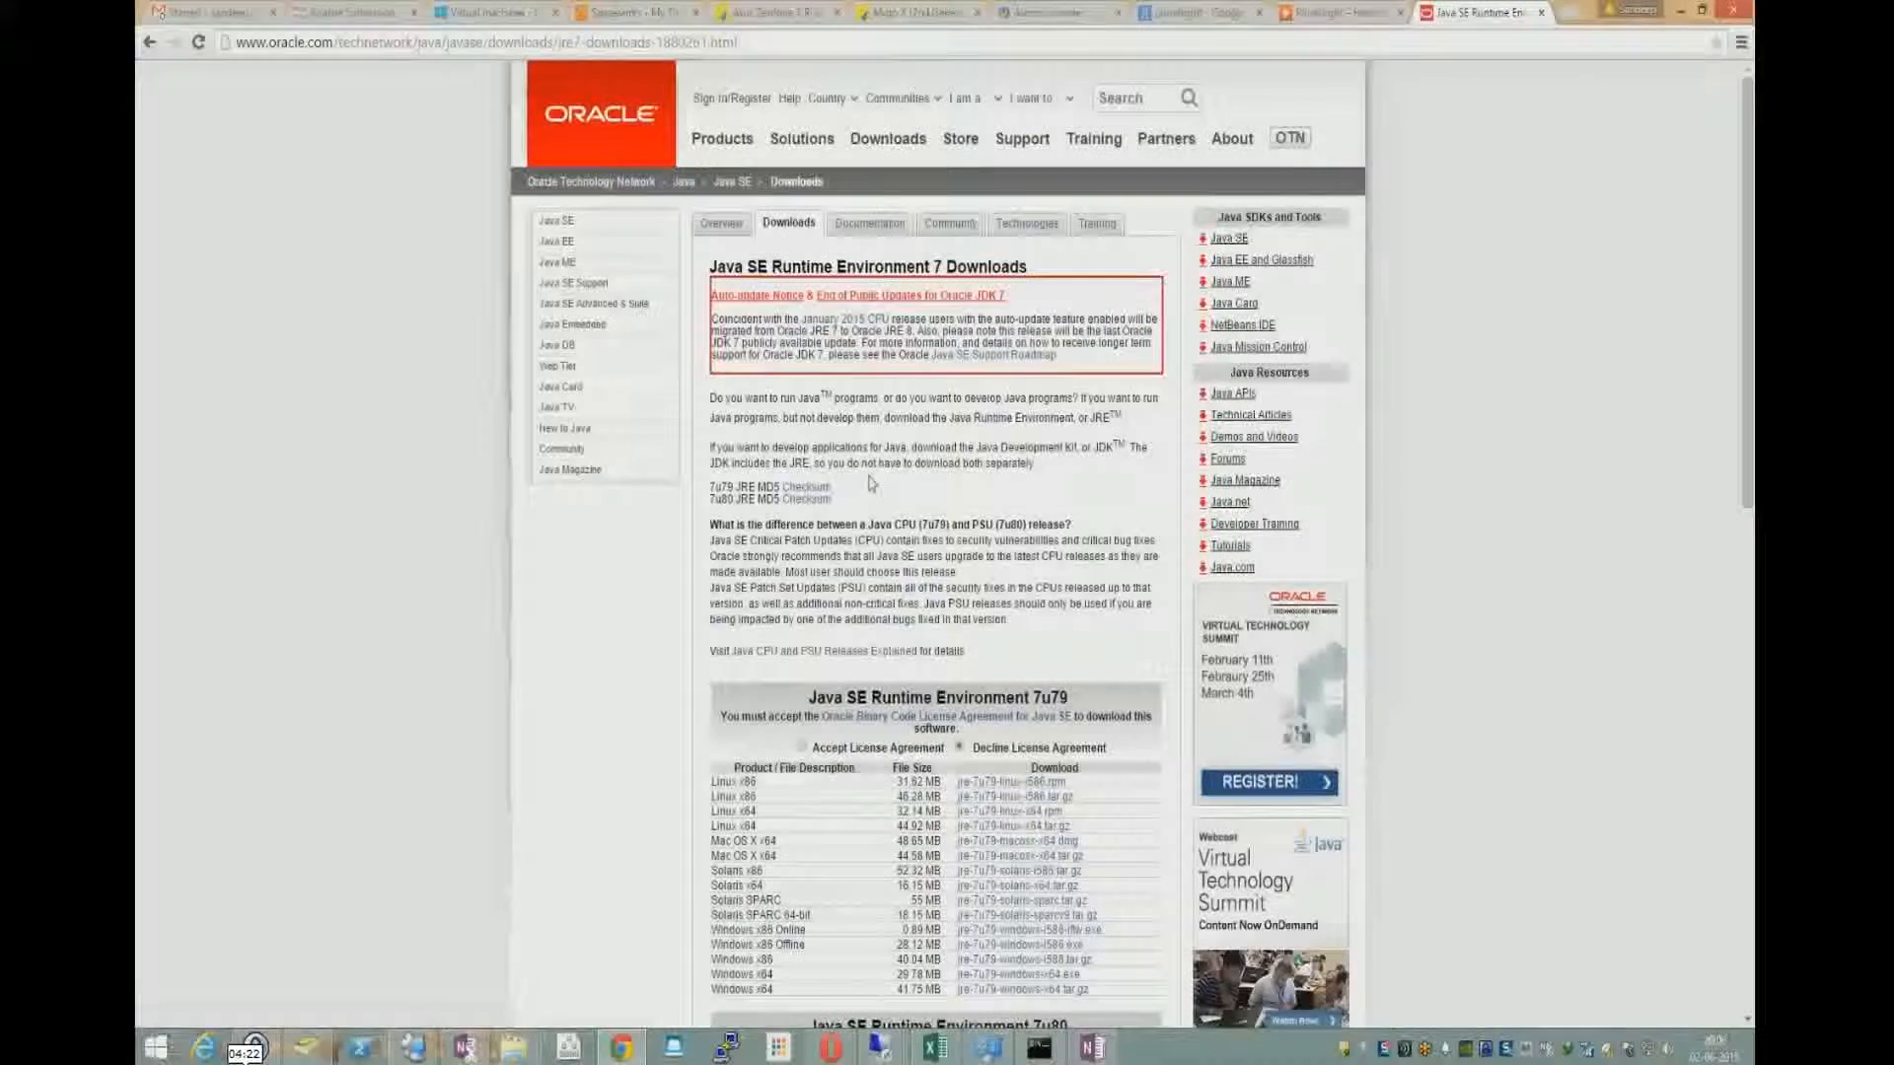
scroll(870, 486, down, 3)
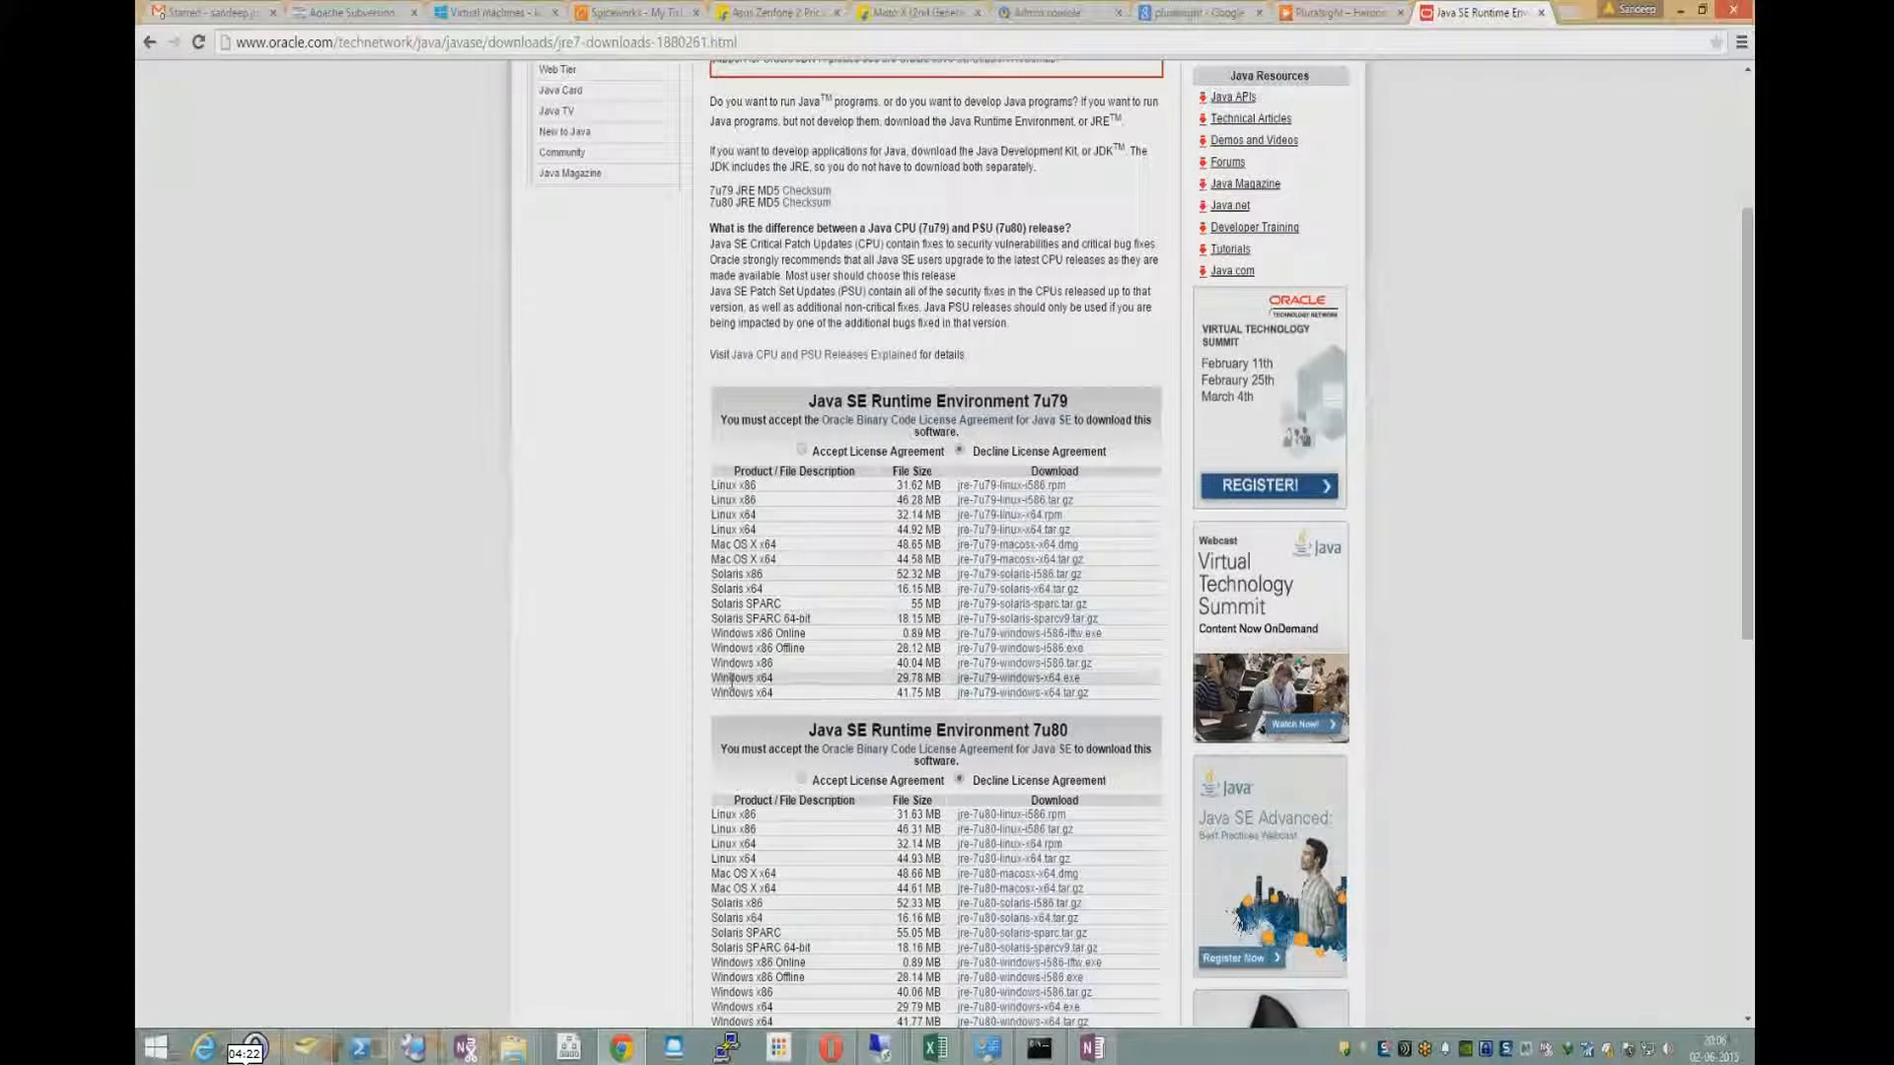
click(1021, 681)
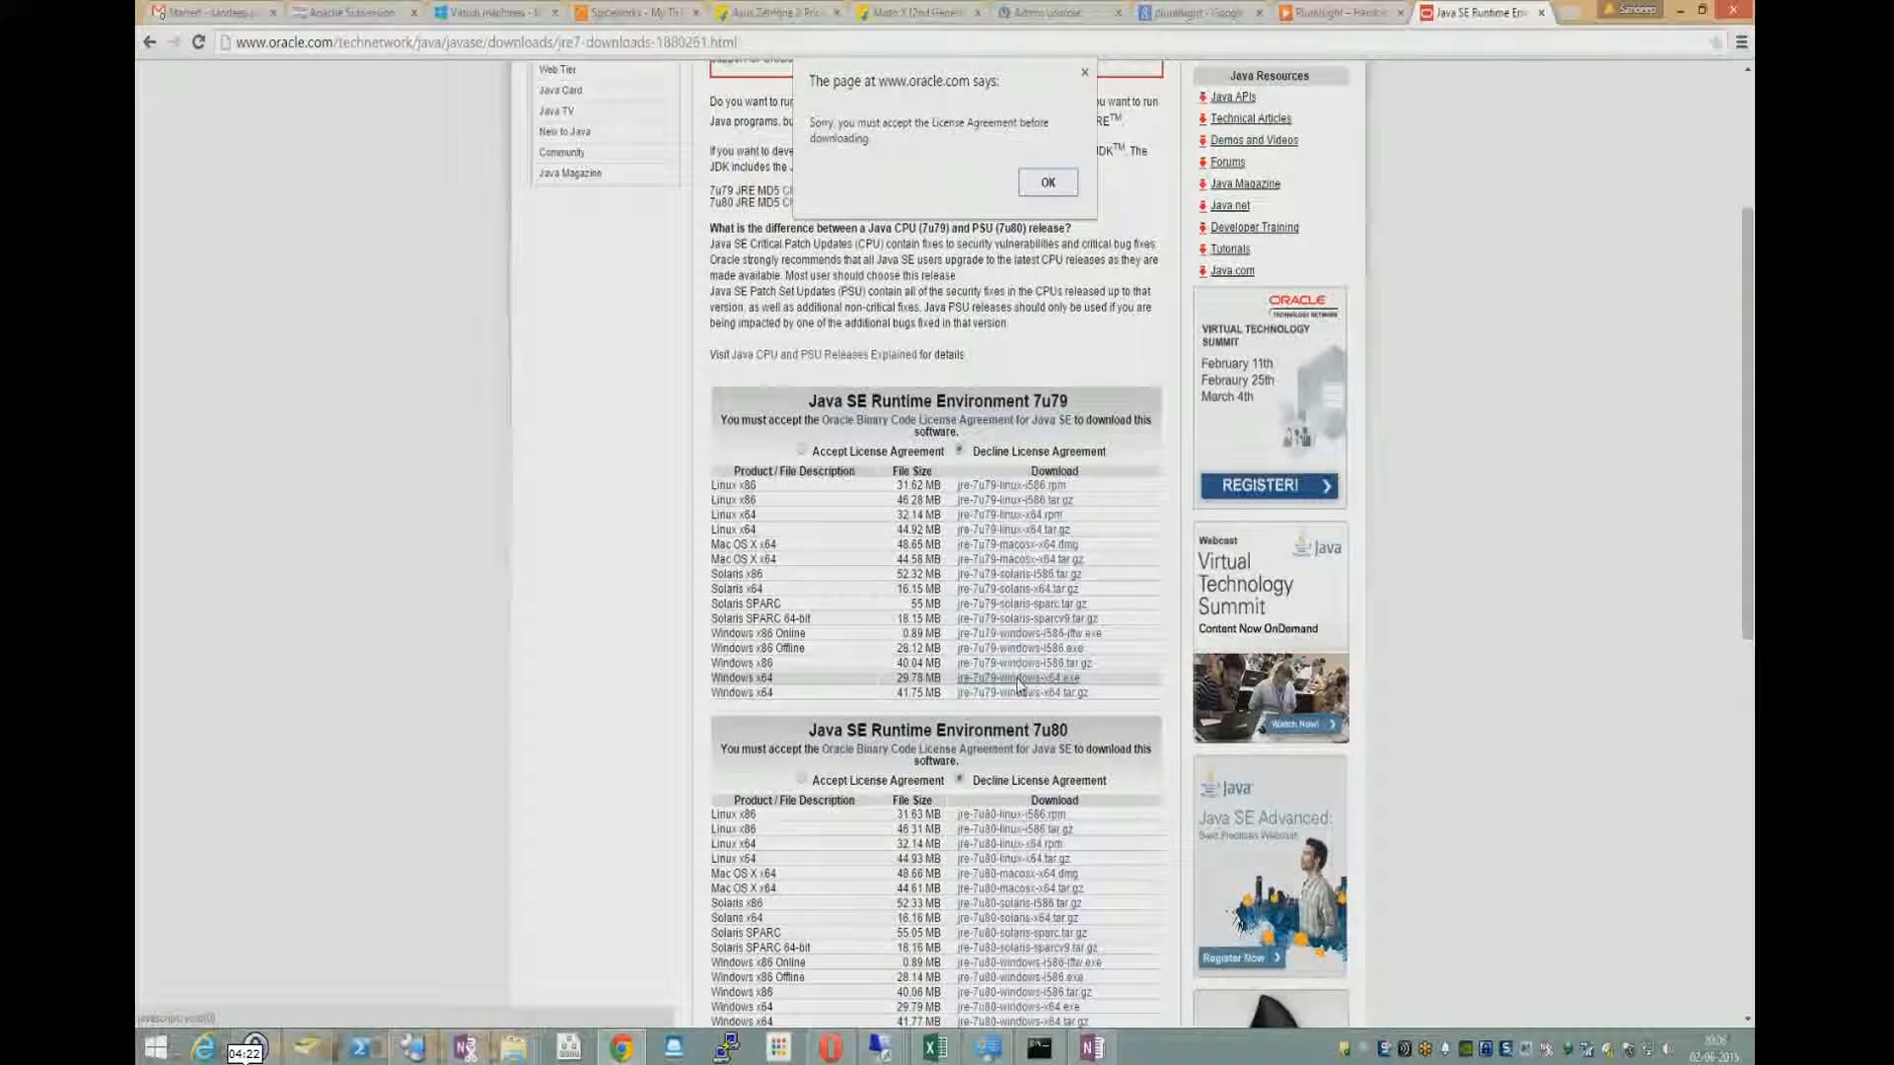
click(1049, 183)
click(803, 451)
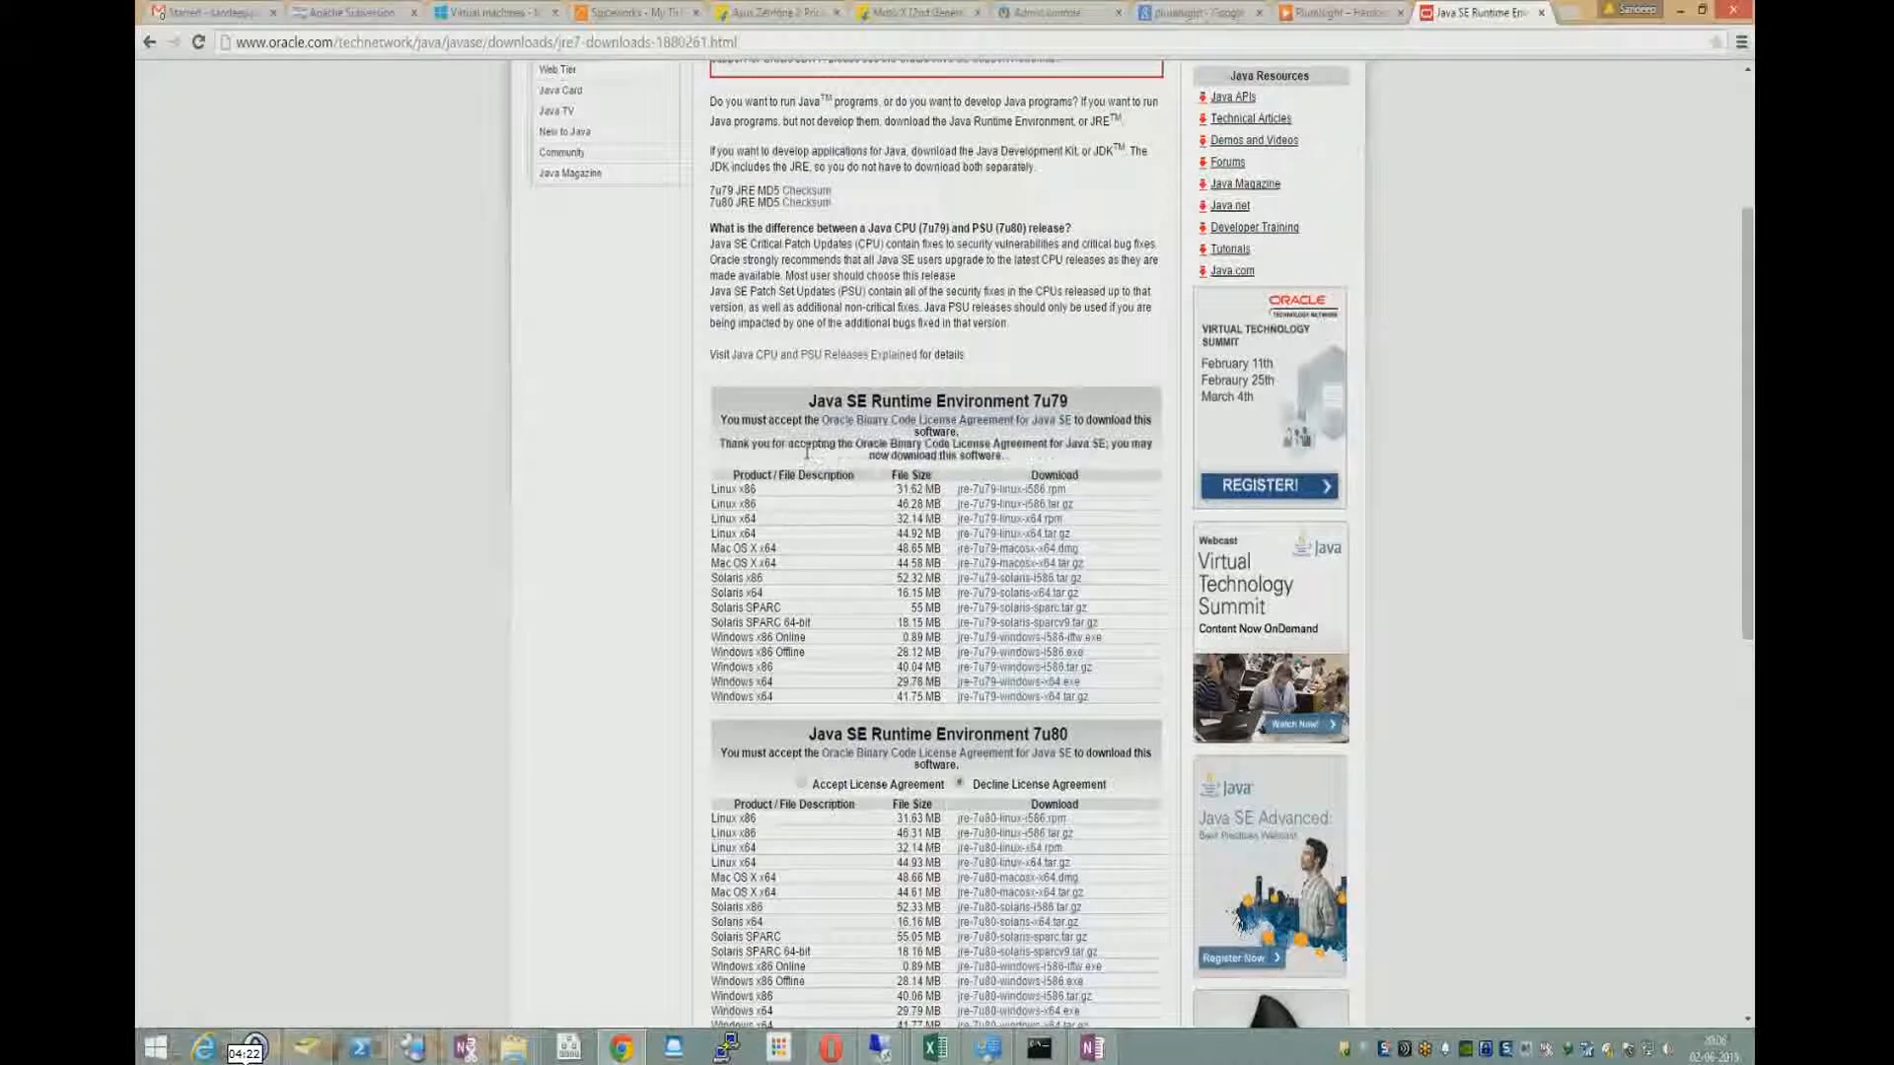
click(1023, 682)
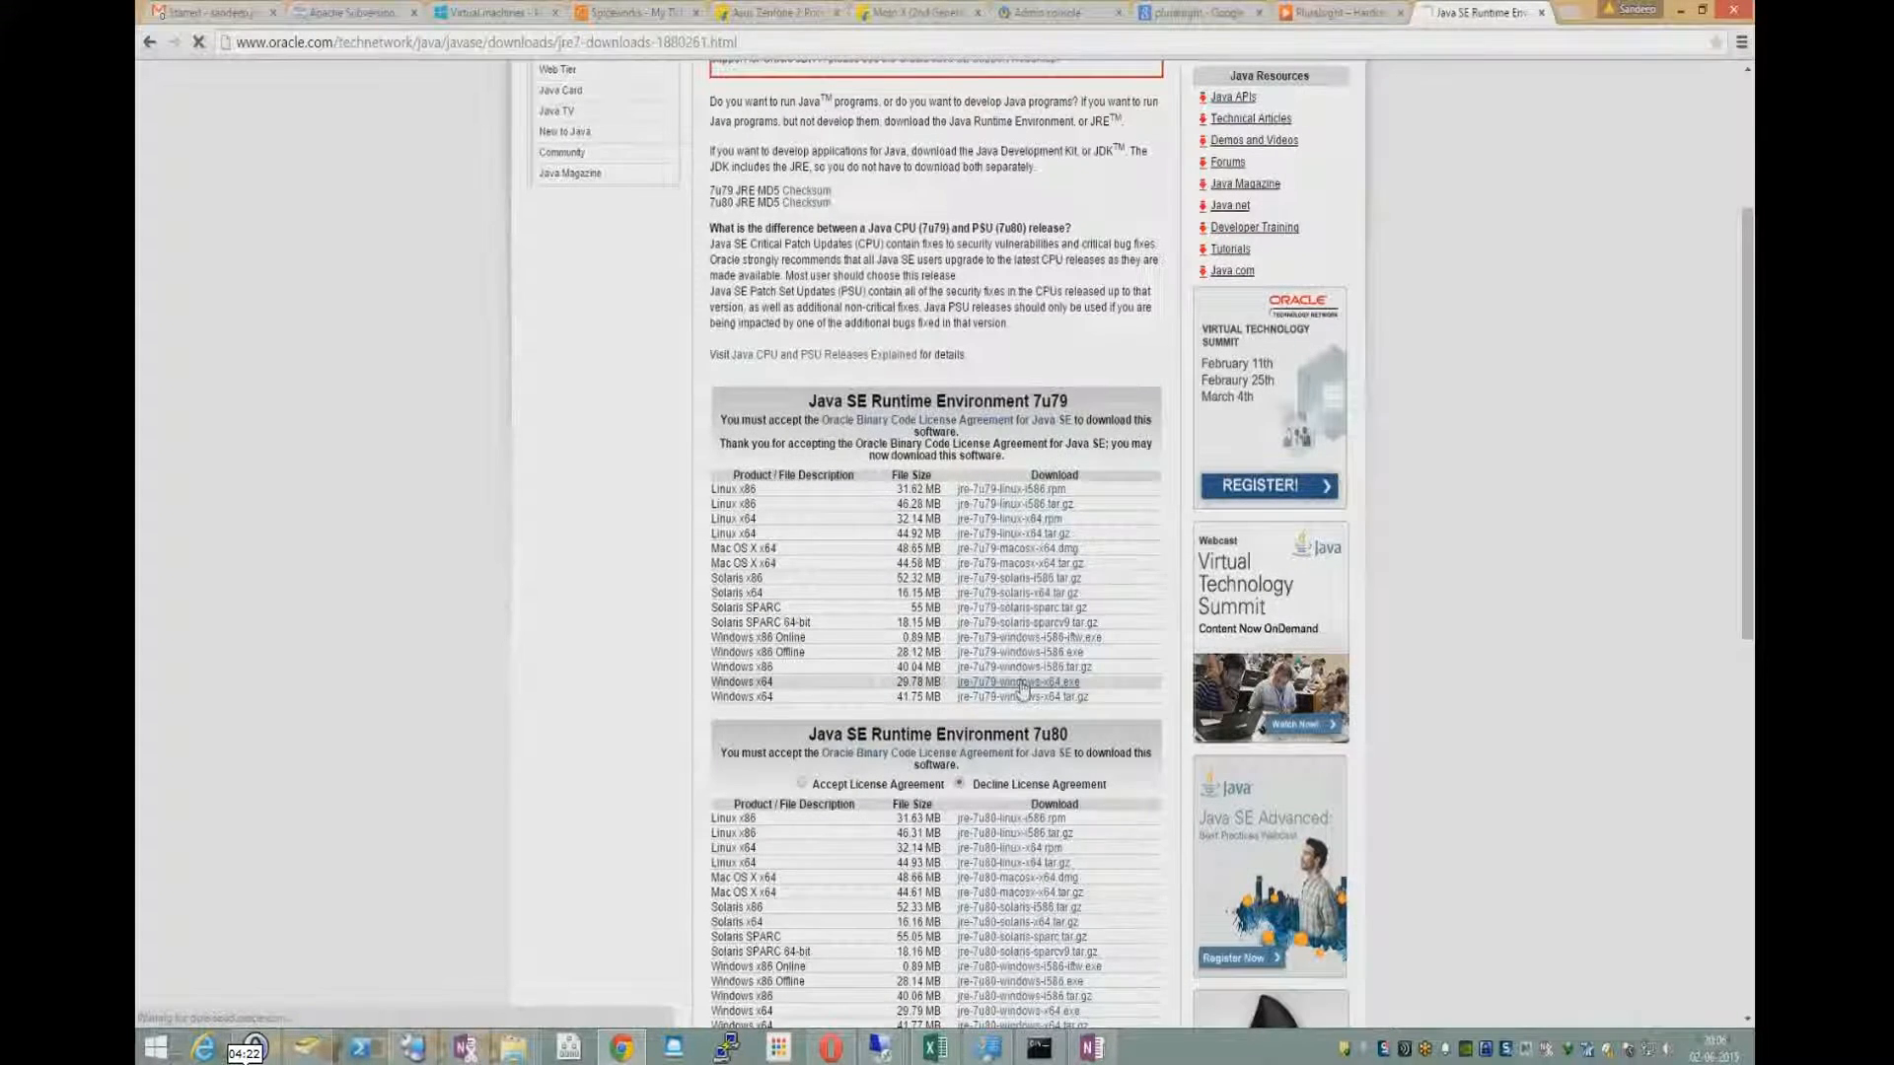
click(950, 596)
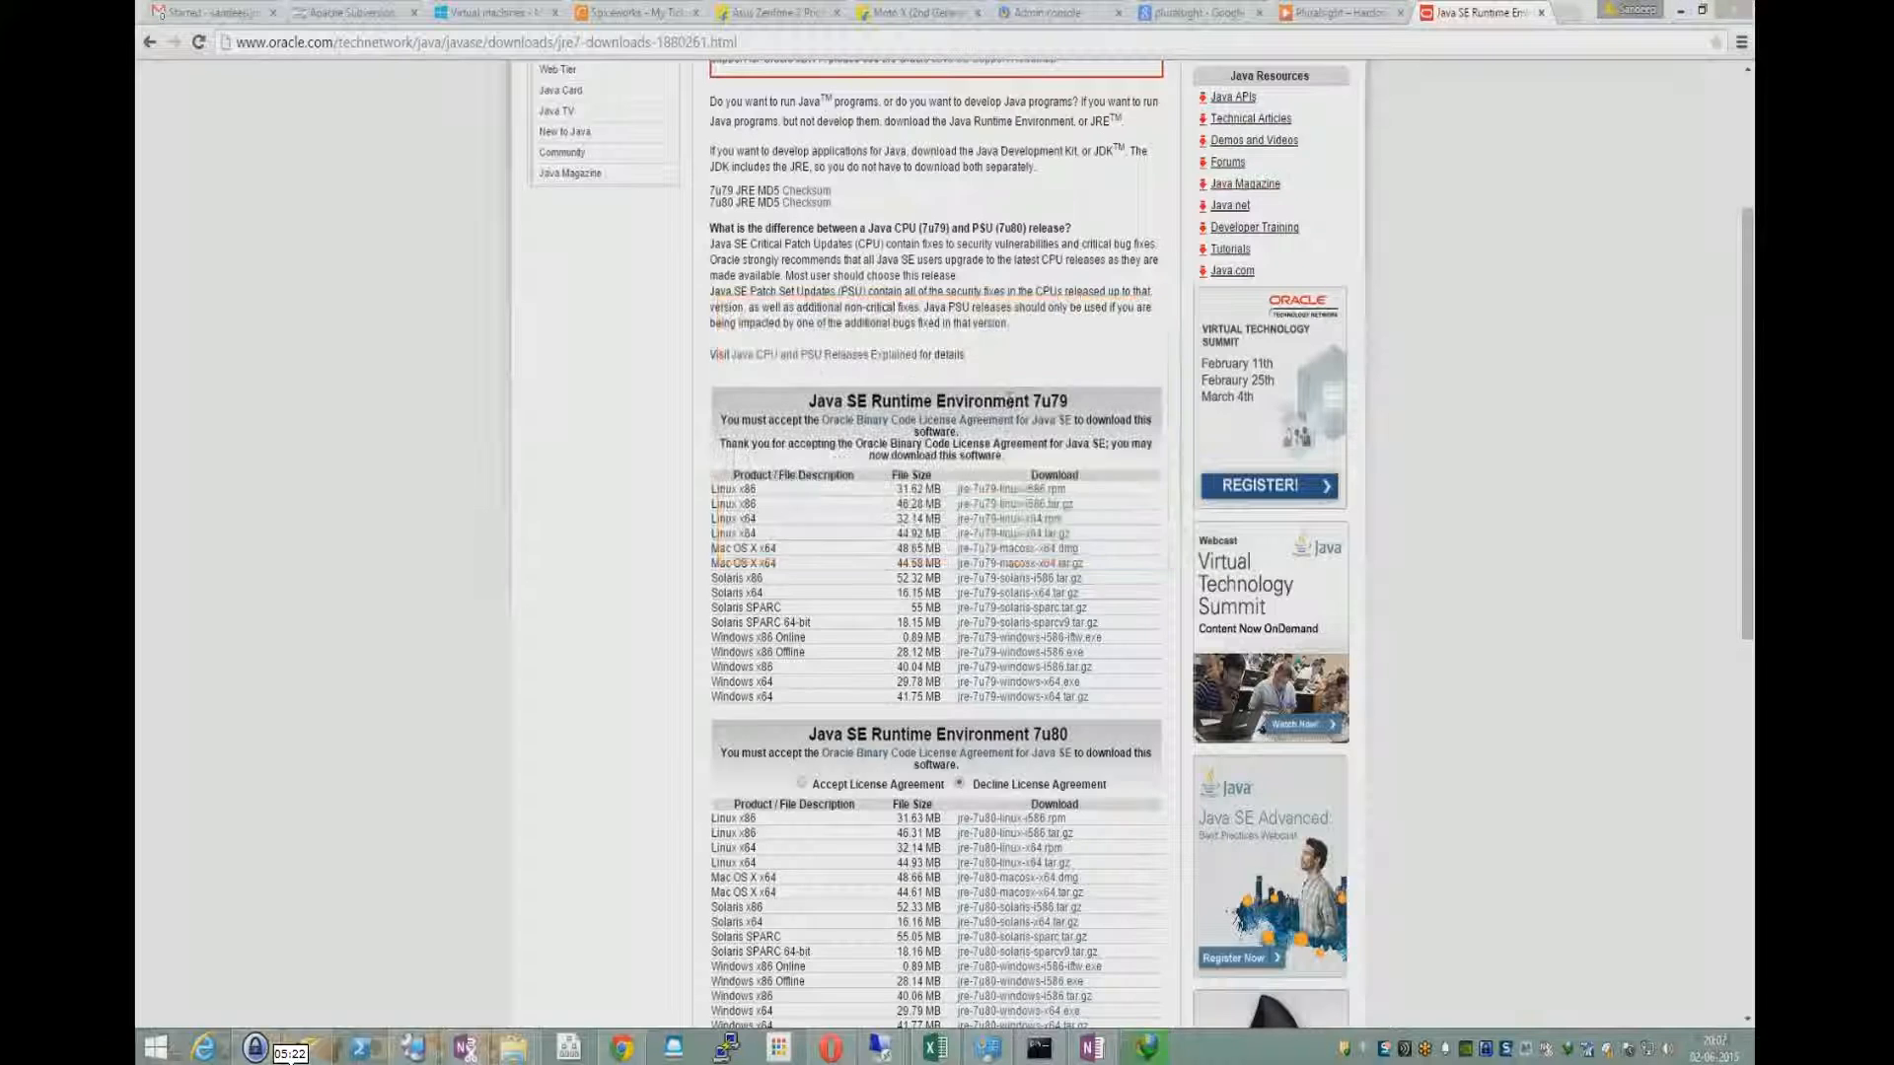
click(971, 591)
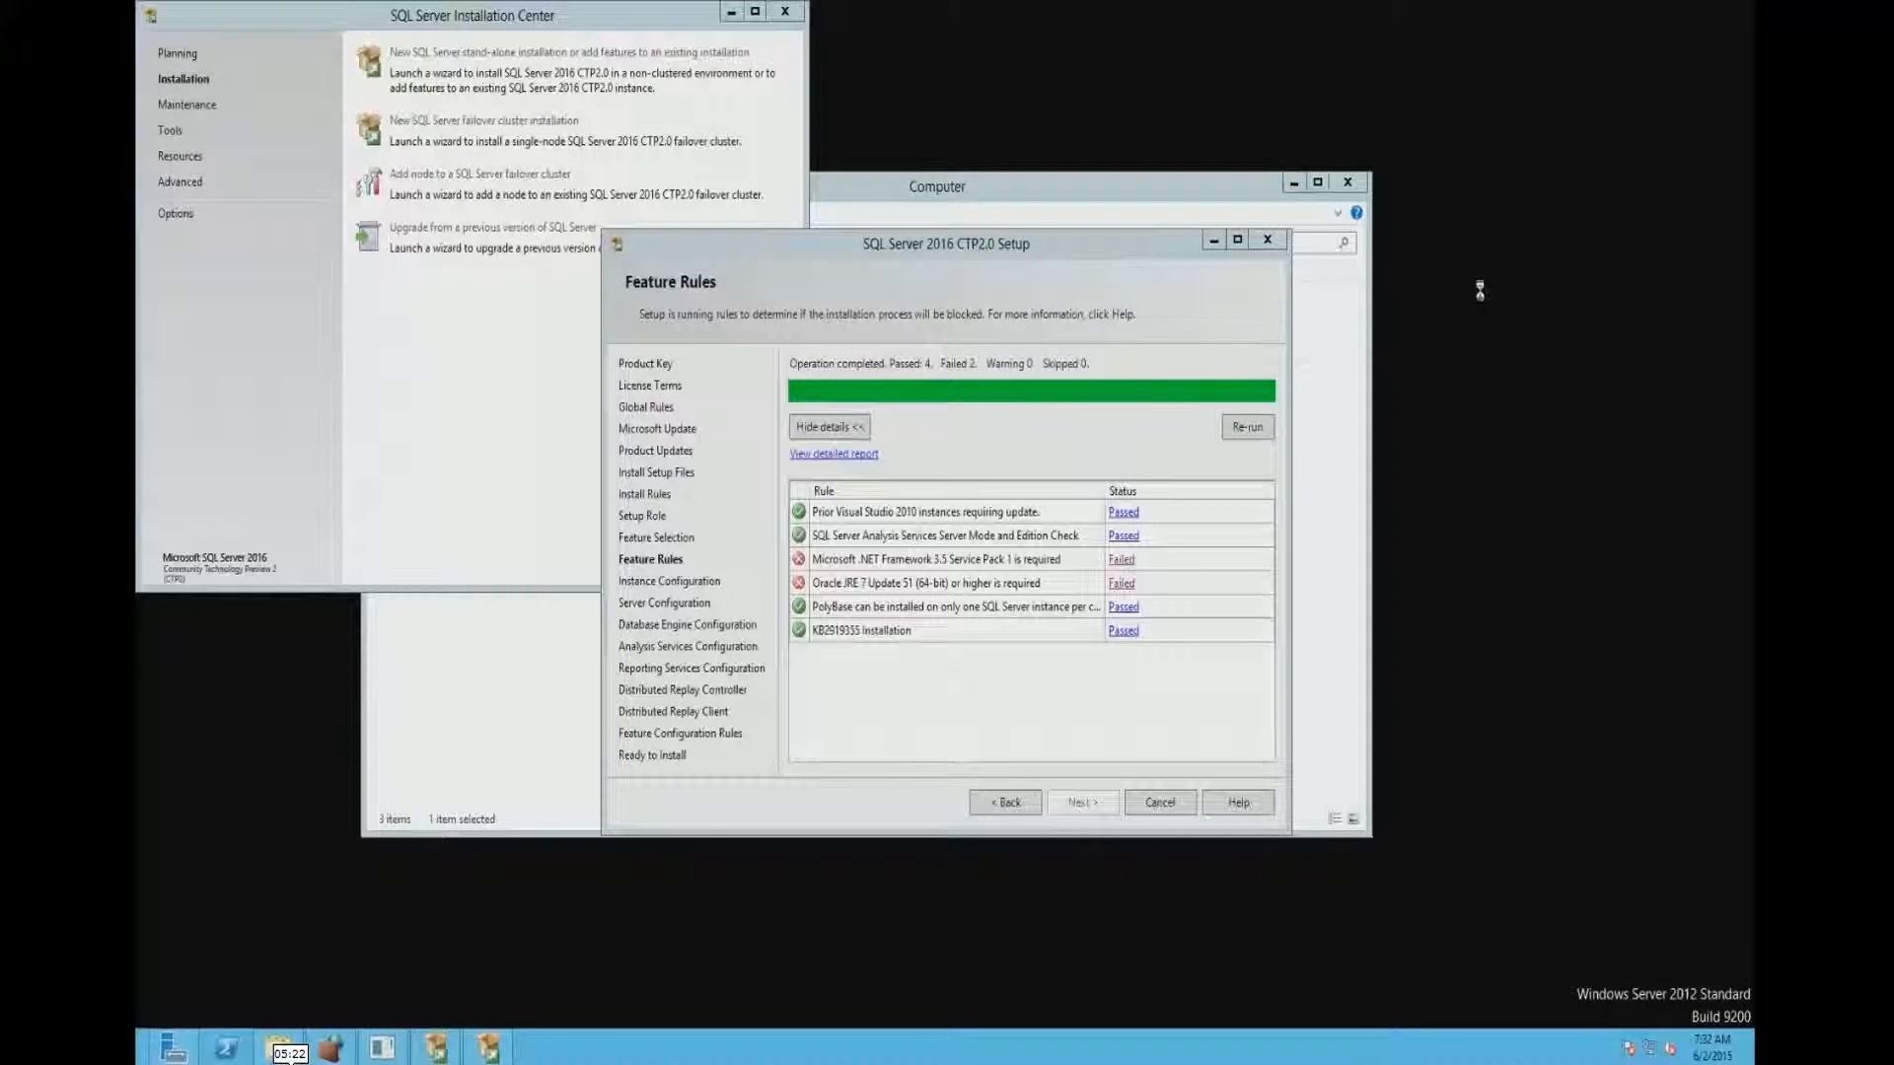
- Paste the JRE installer onto the server's desktop, move the SQL Server setup window aside and bring the Computer window forward
right_click(1489, 293)
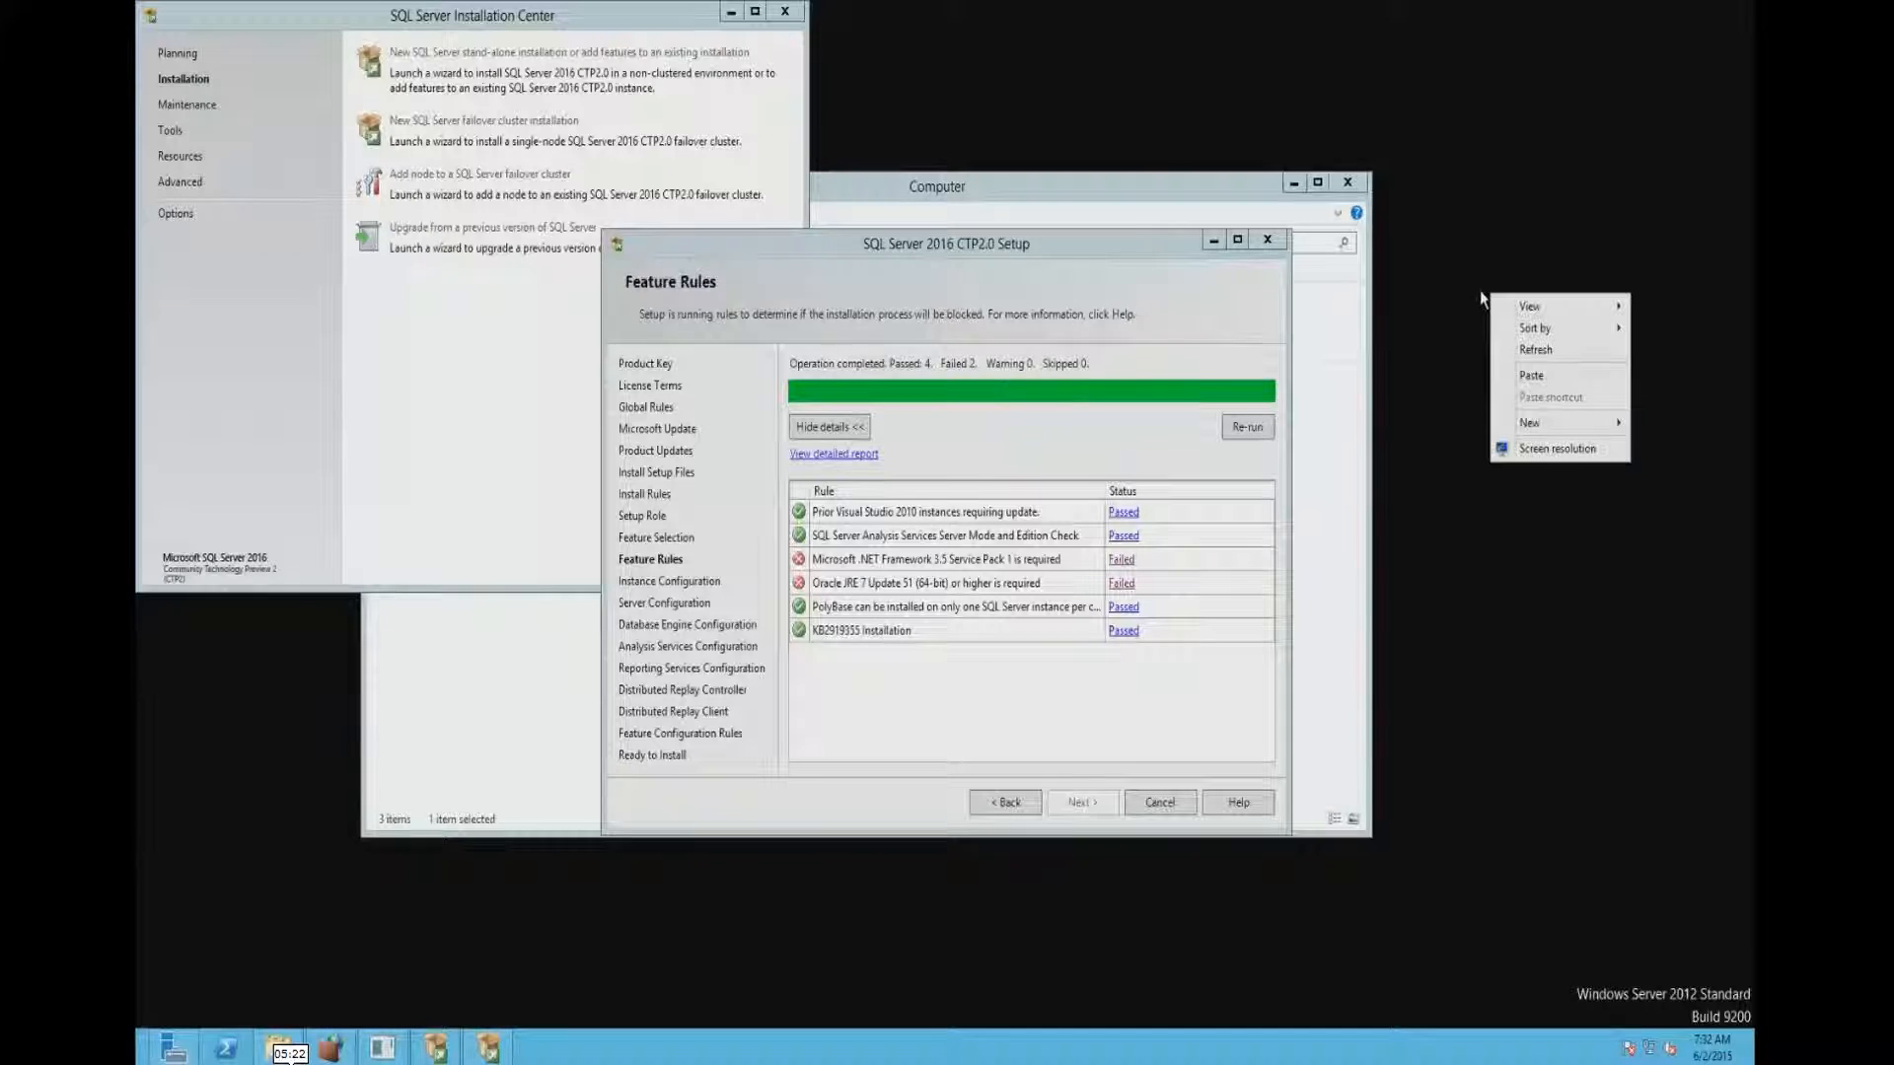
click(1539, 381)
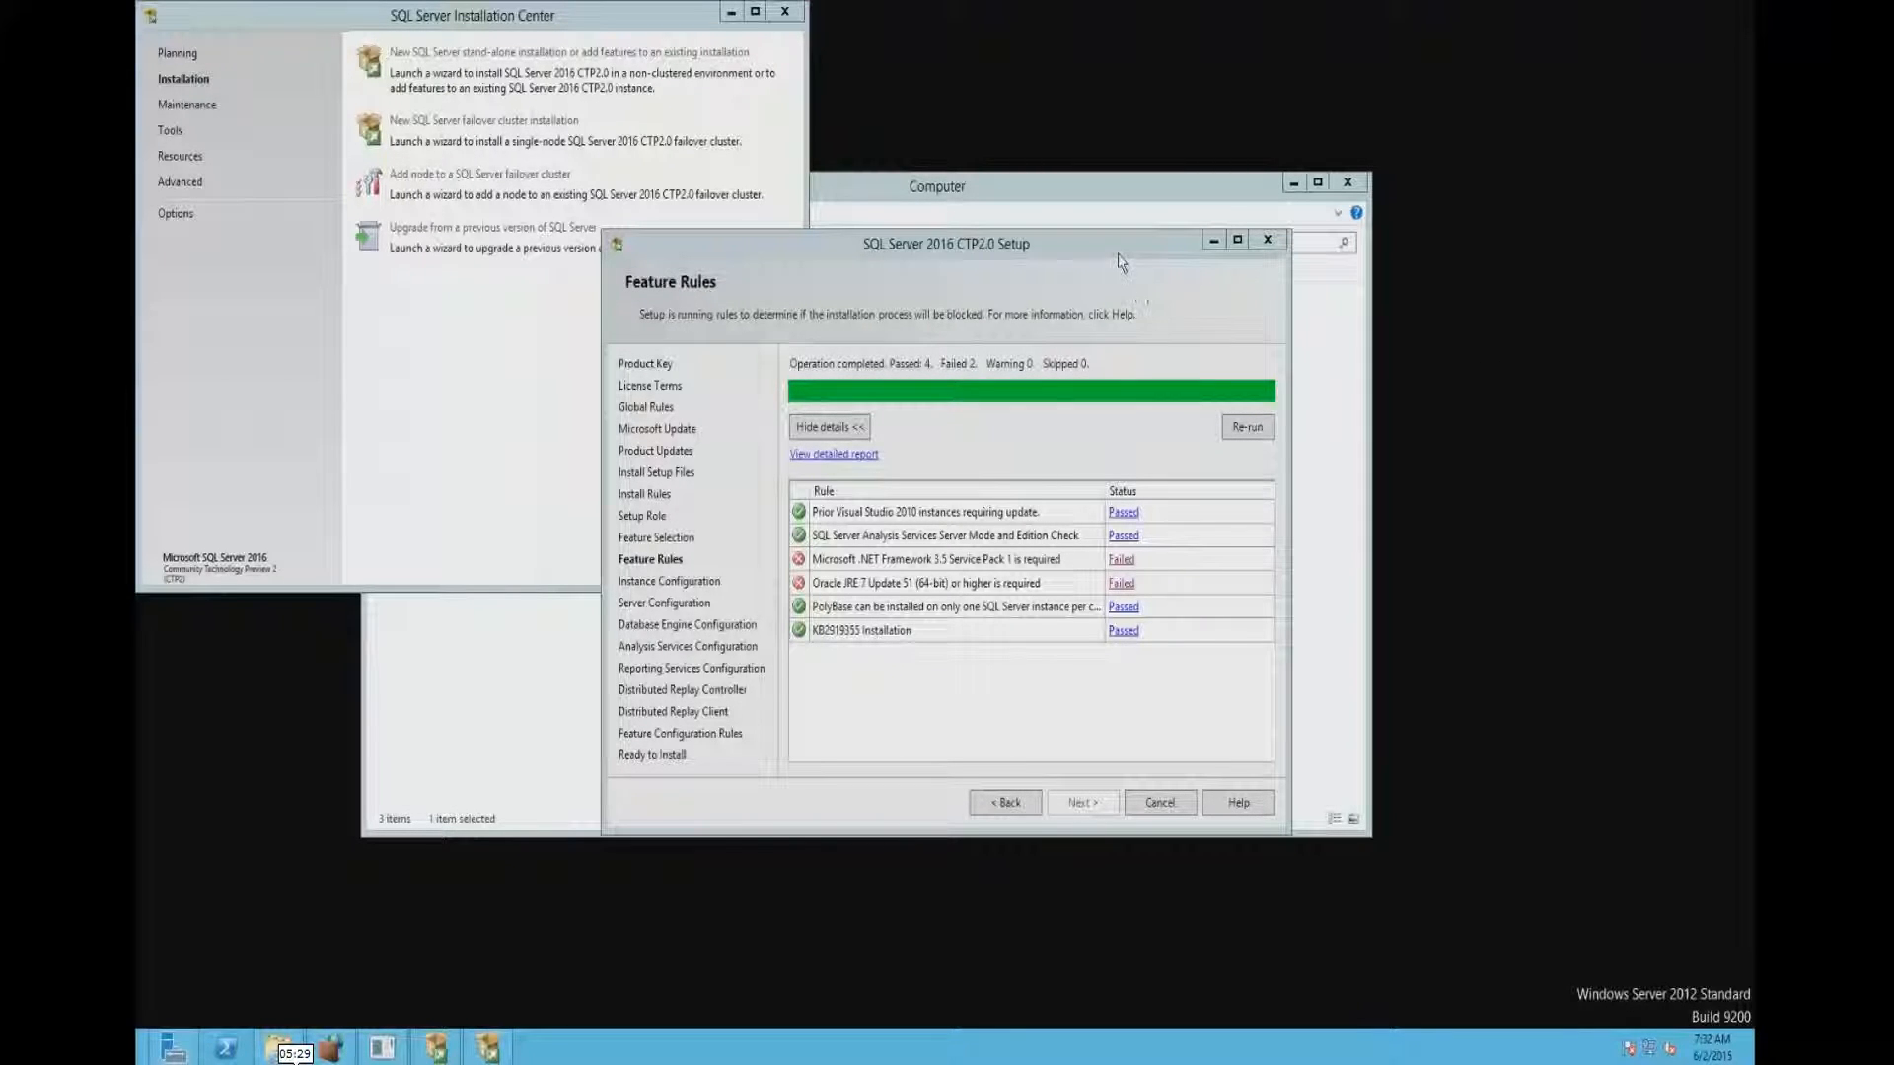
drag(1093, 259, 835, 260)
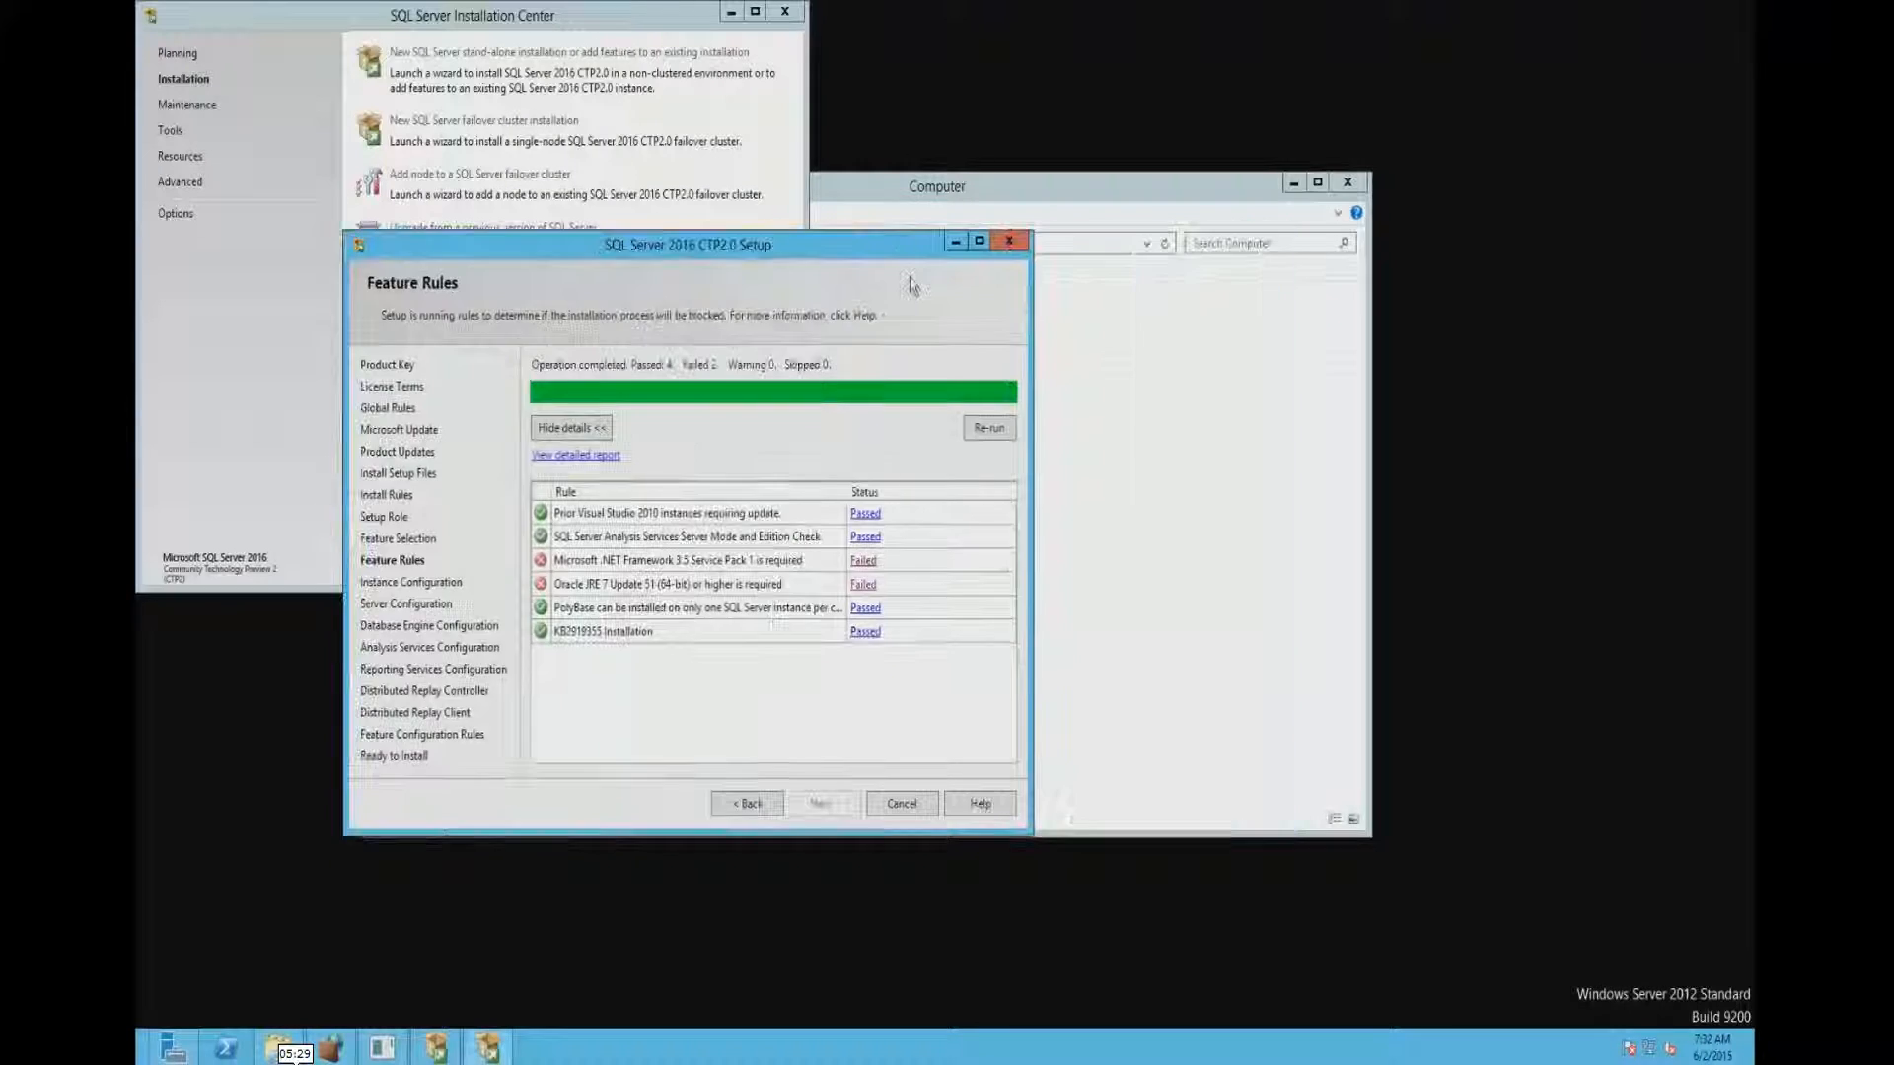
click(998, 211)
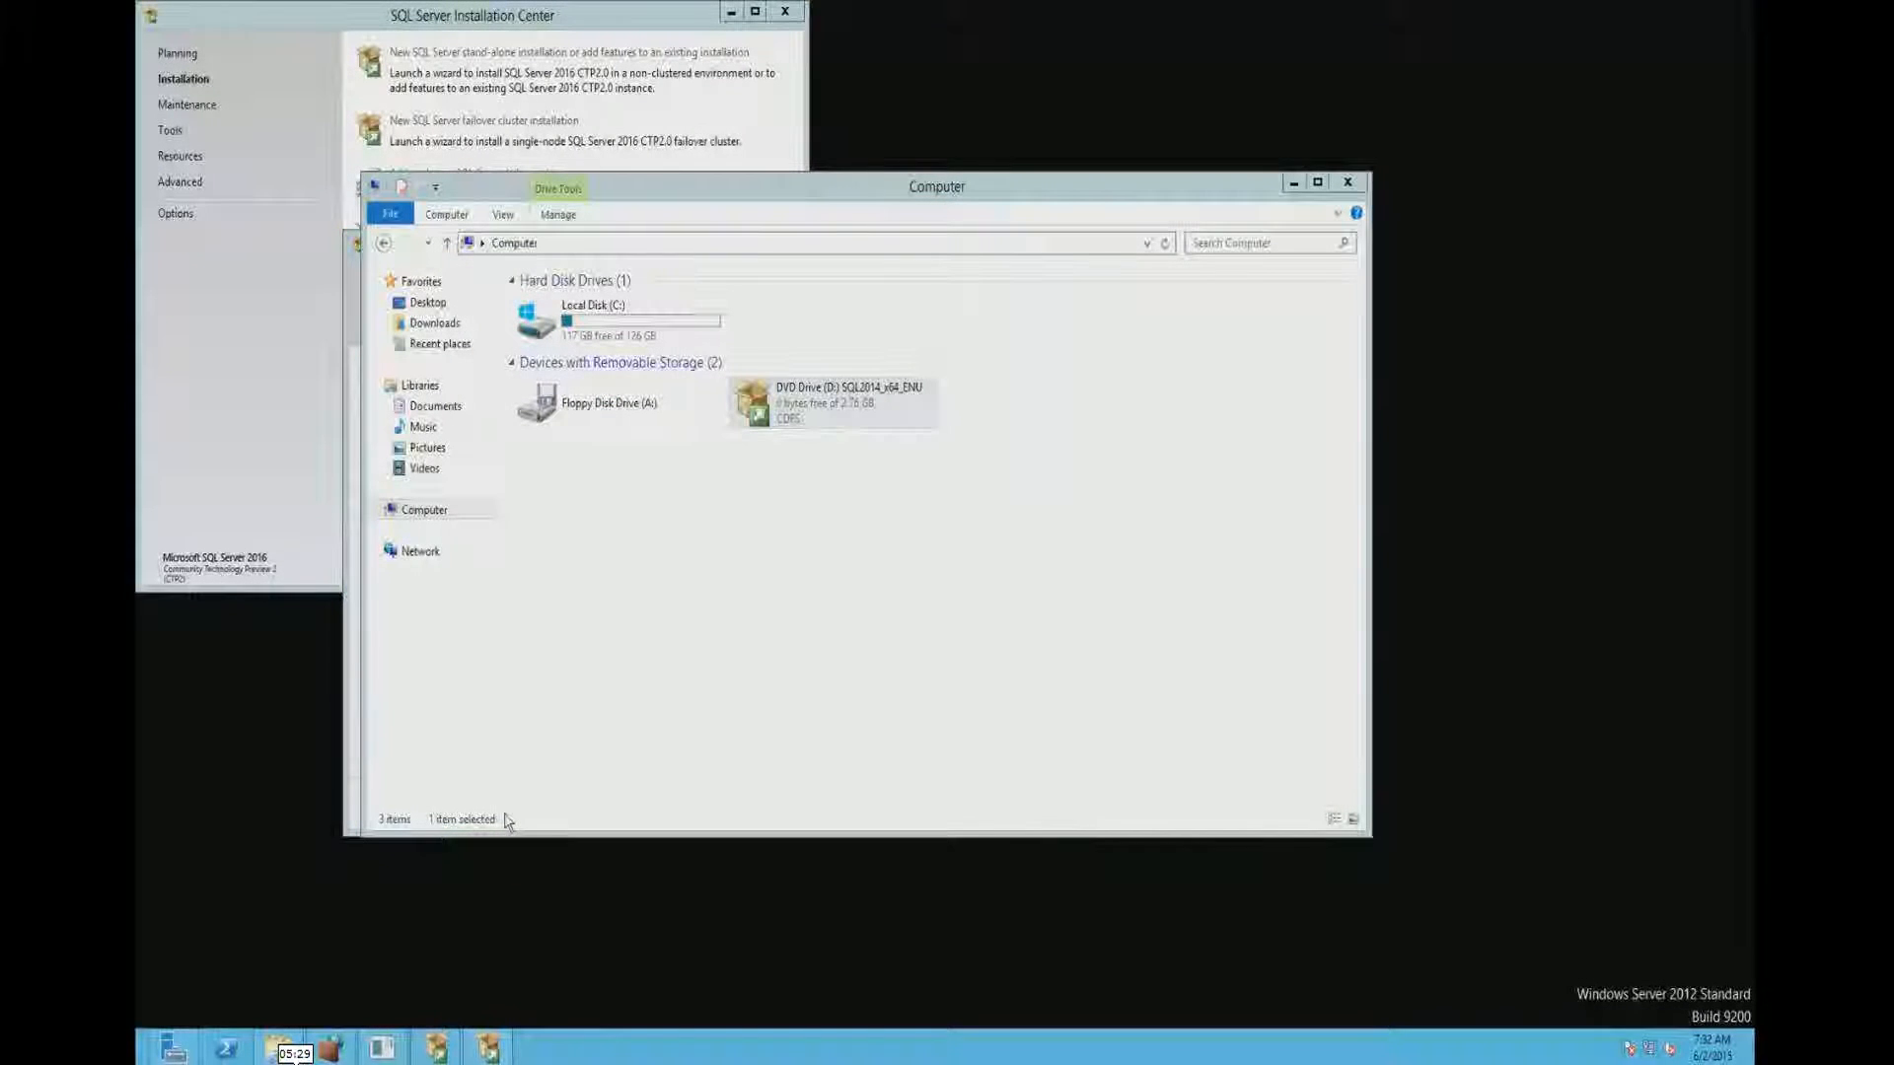
- Check the .NET Framework 3.5 feature installation progress in Server Manager's Add Roles and Features Wizard
click(180, 1051)
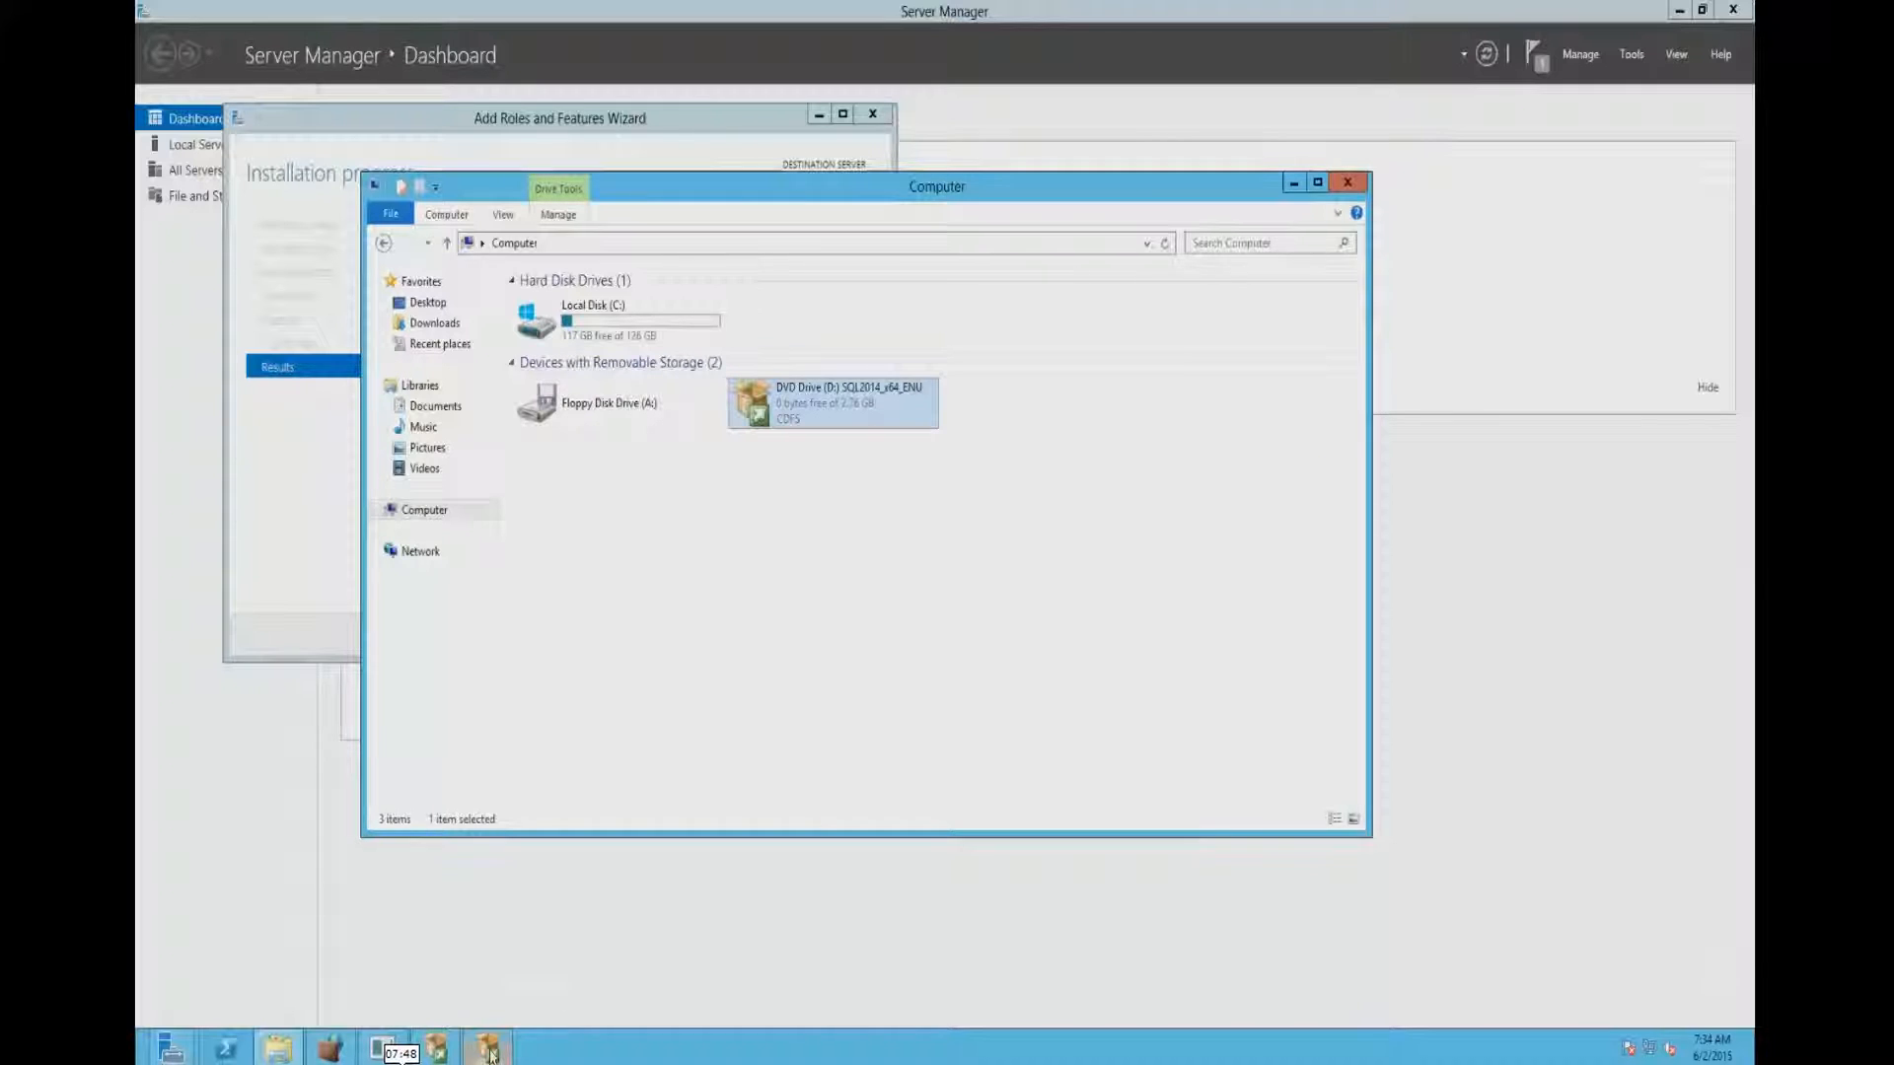
click(171, 1048)
click(363, 974)
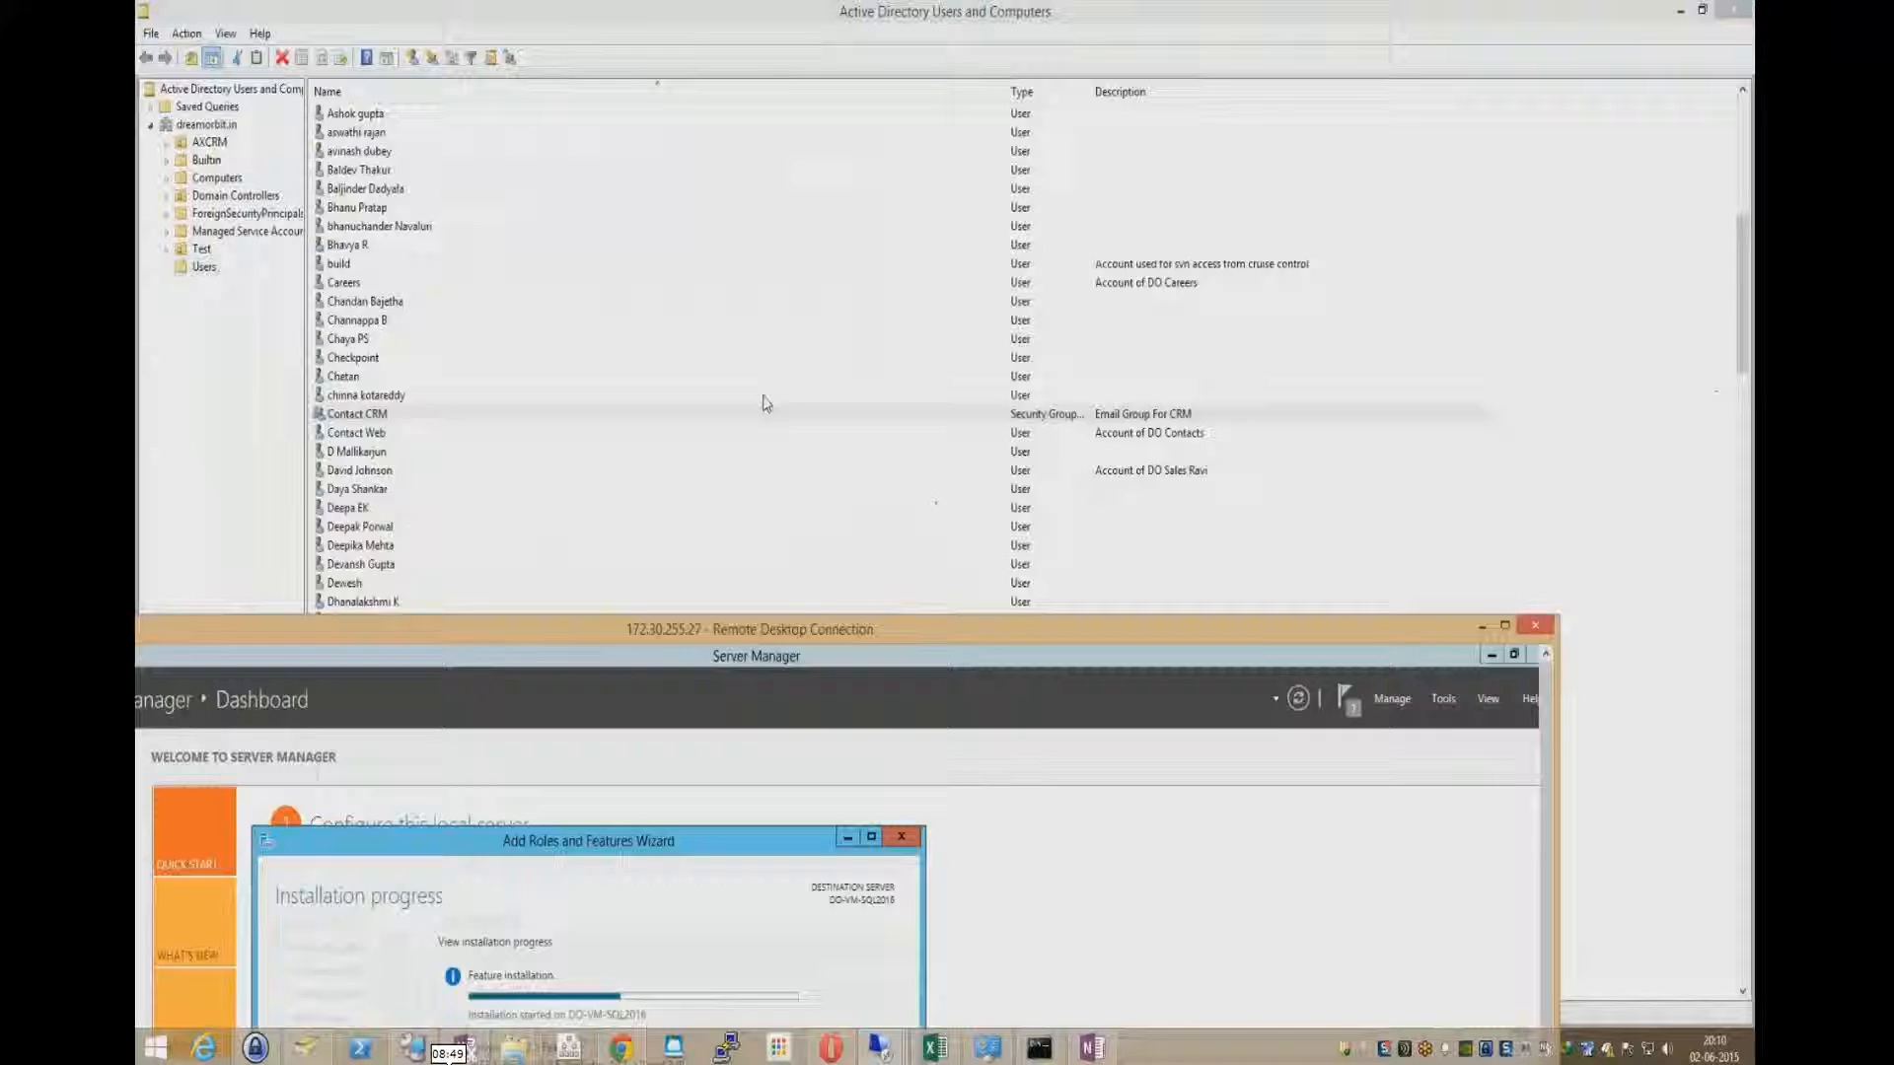
- Minimize Active Directory Users and Computers and the SQL Server folder behind the Remote Desktop window, maximize the remote session and move the browser aside
drag(803, 638, 804, 109)
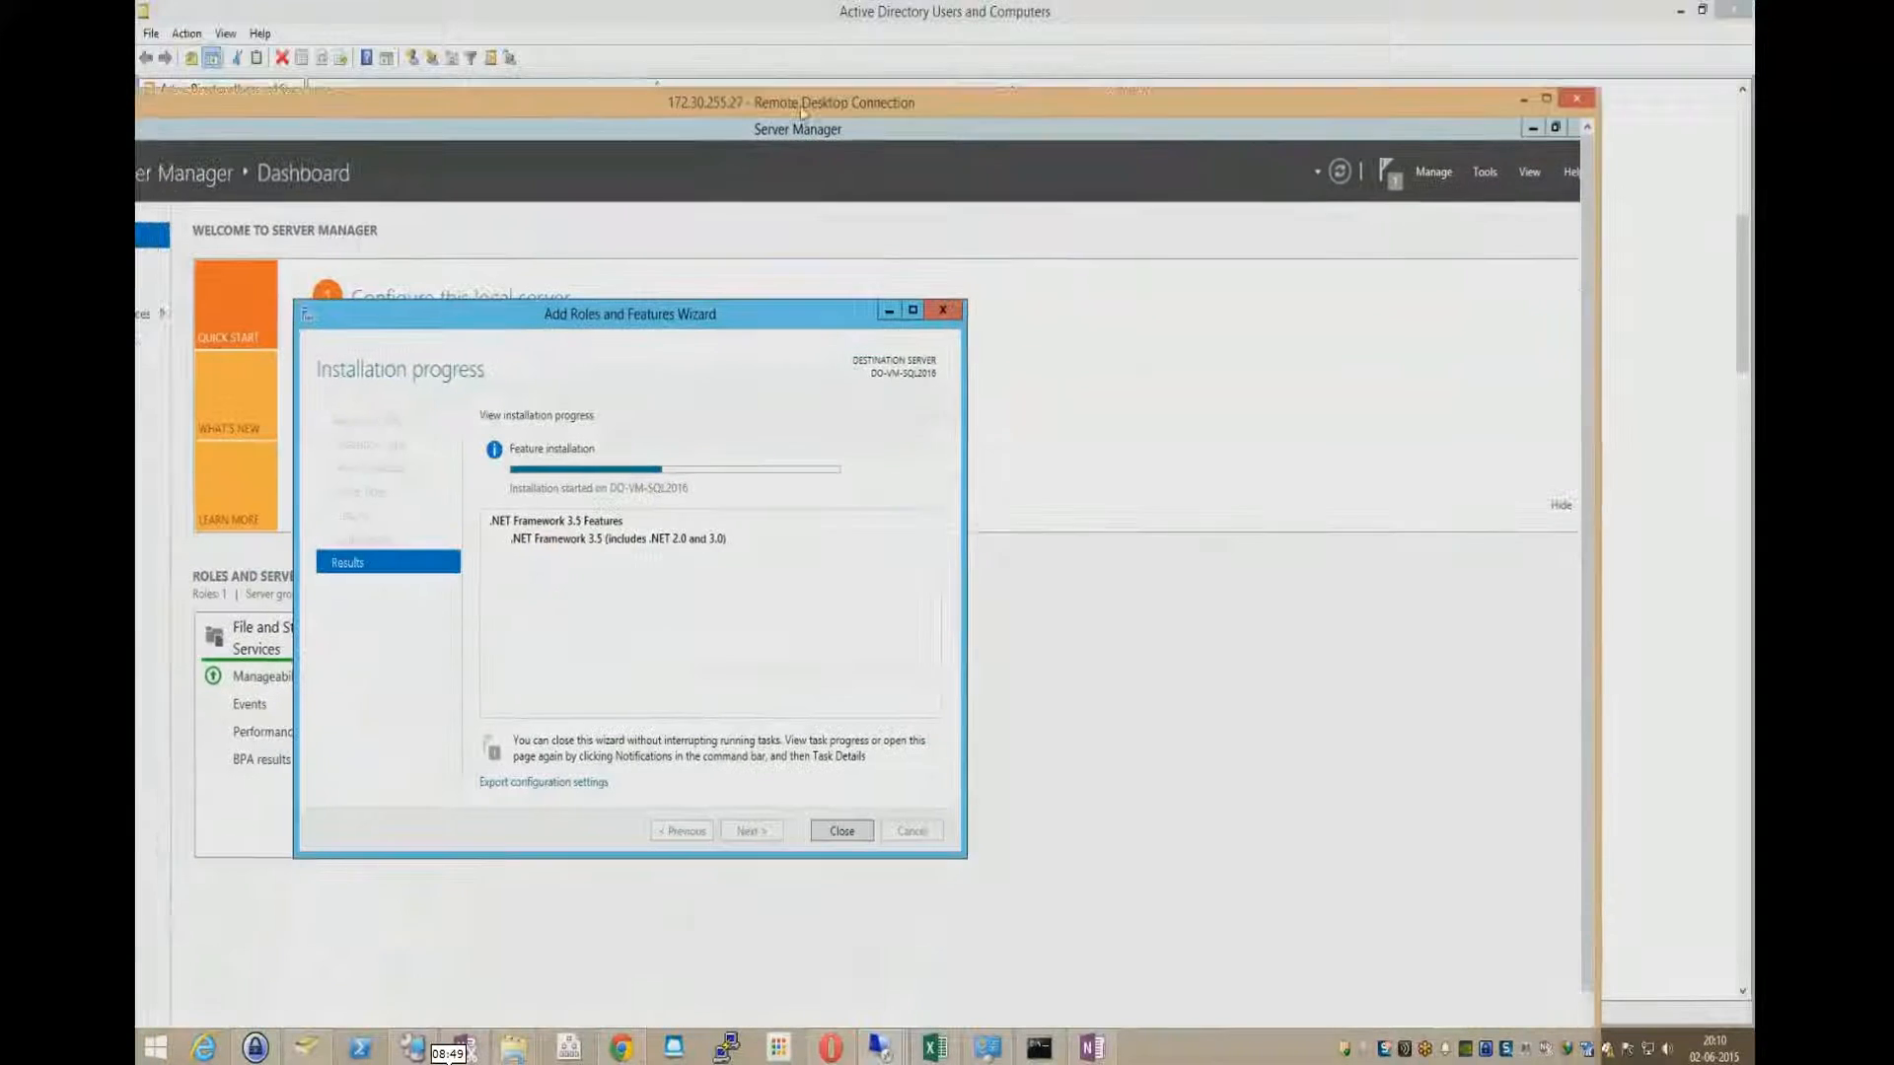
click(1677, 13)
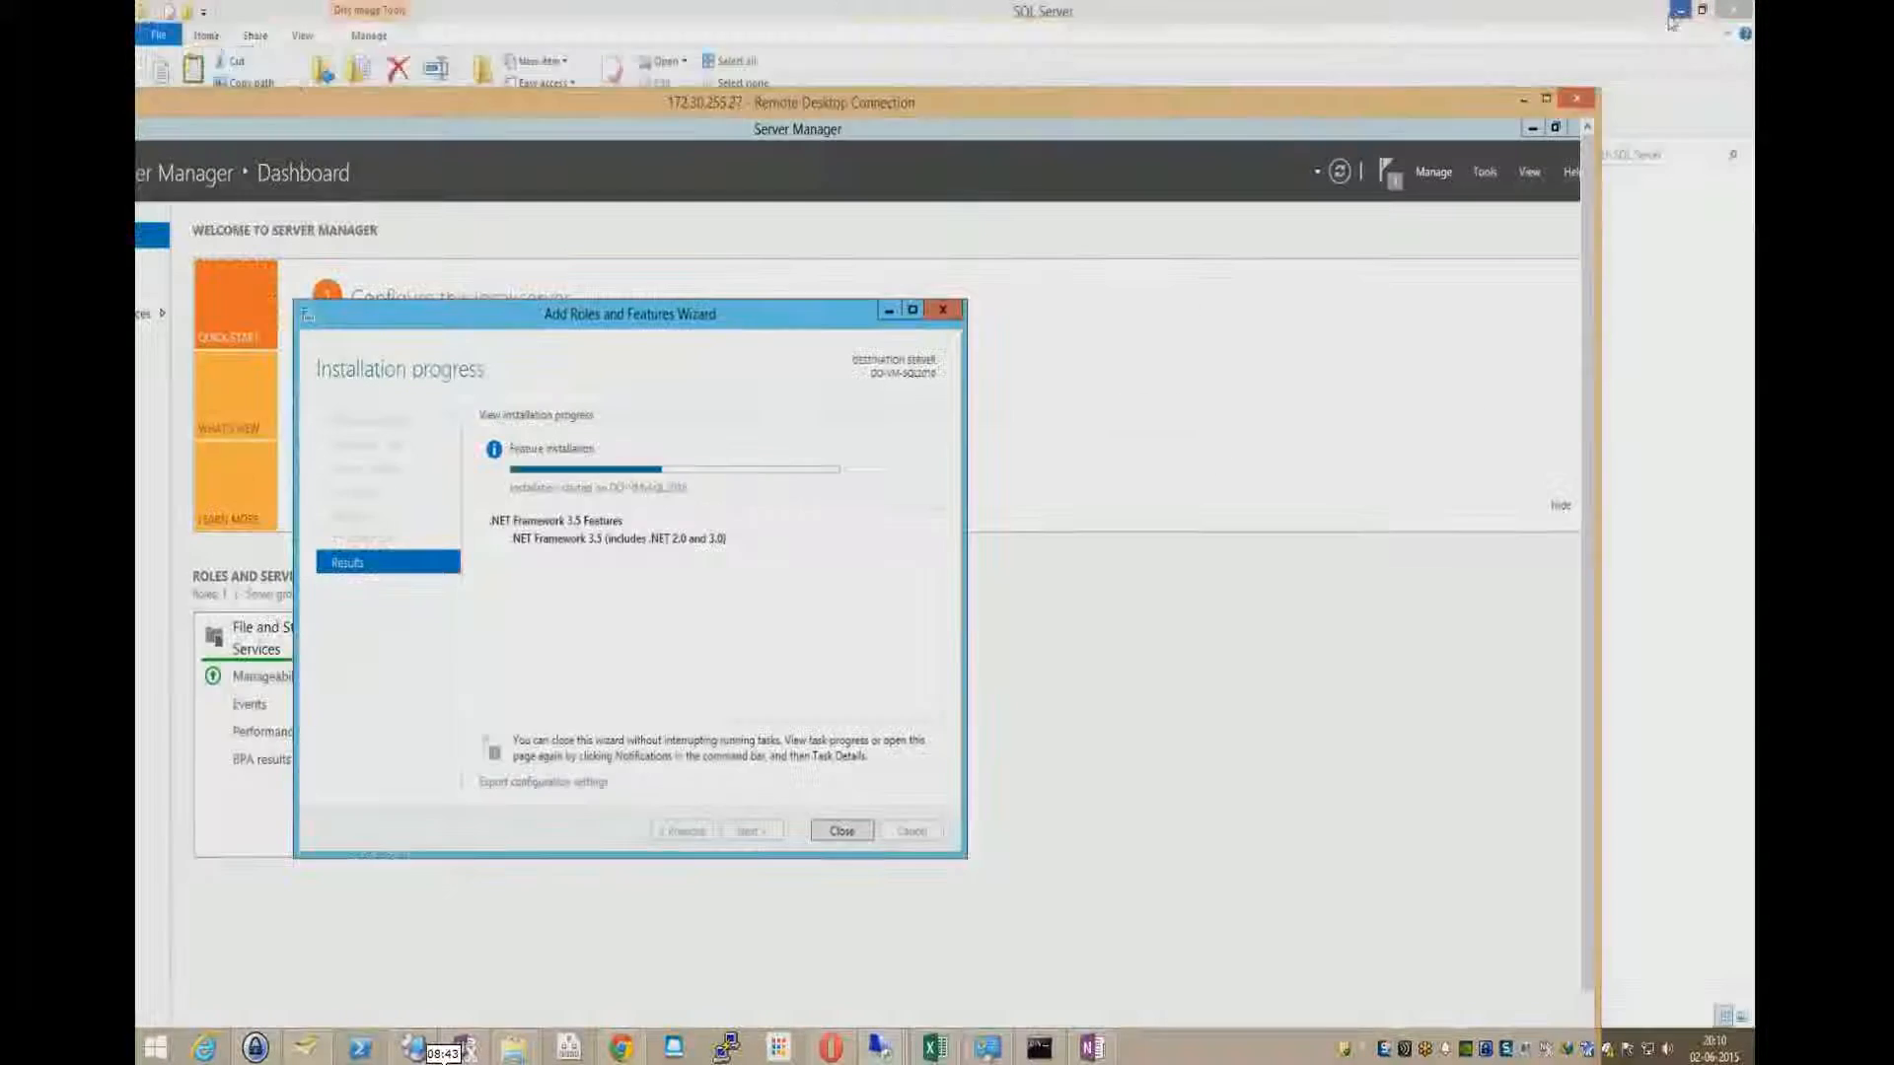
click(1677, 12)
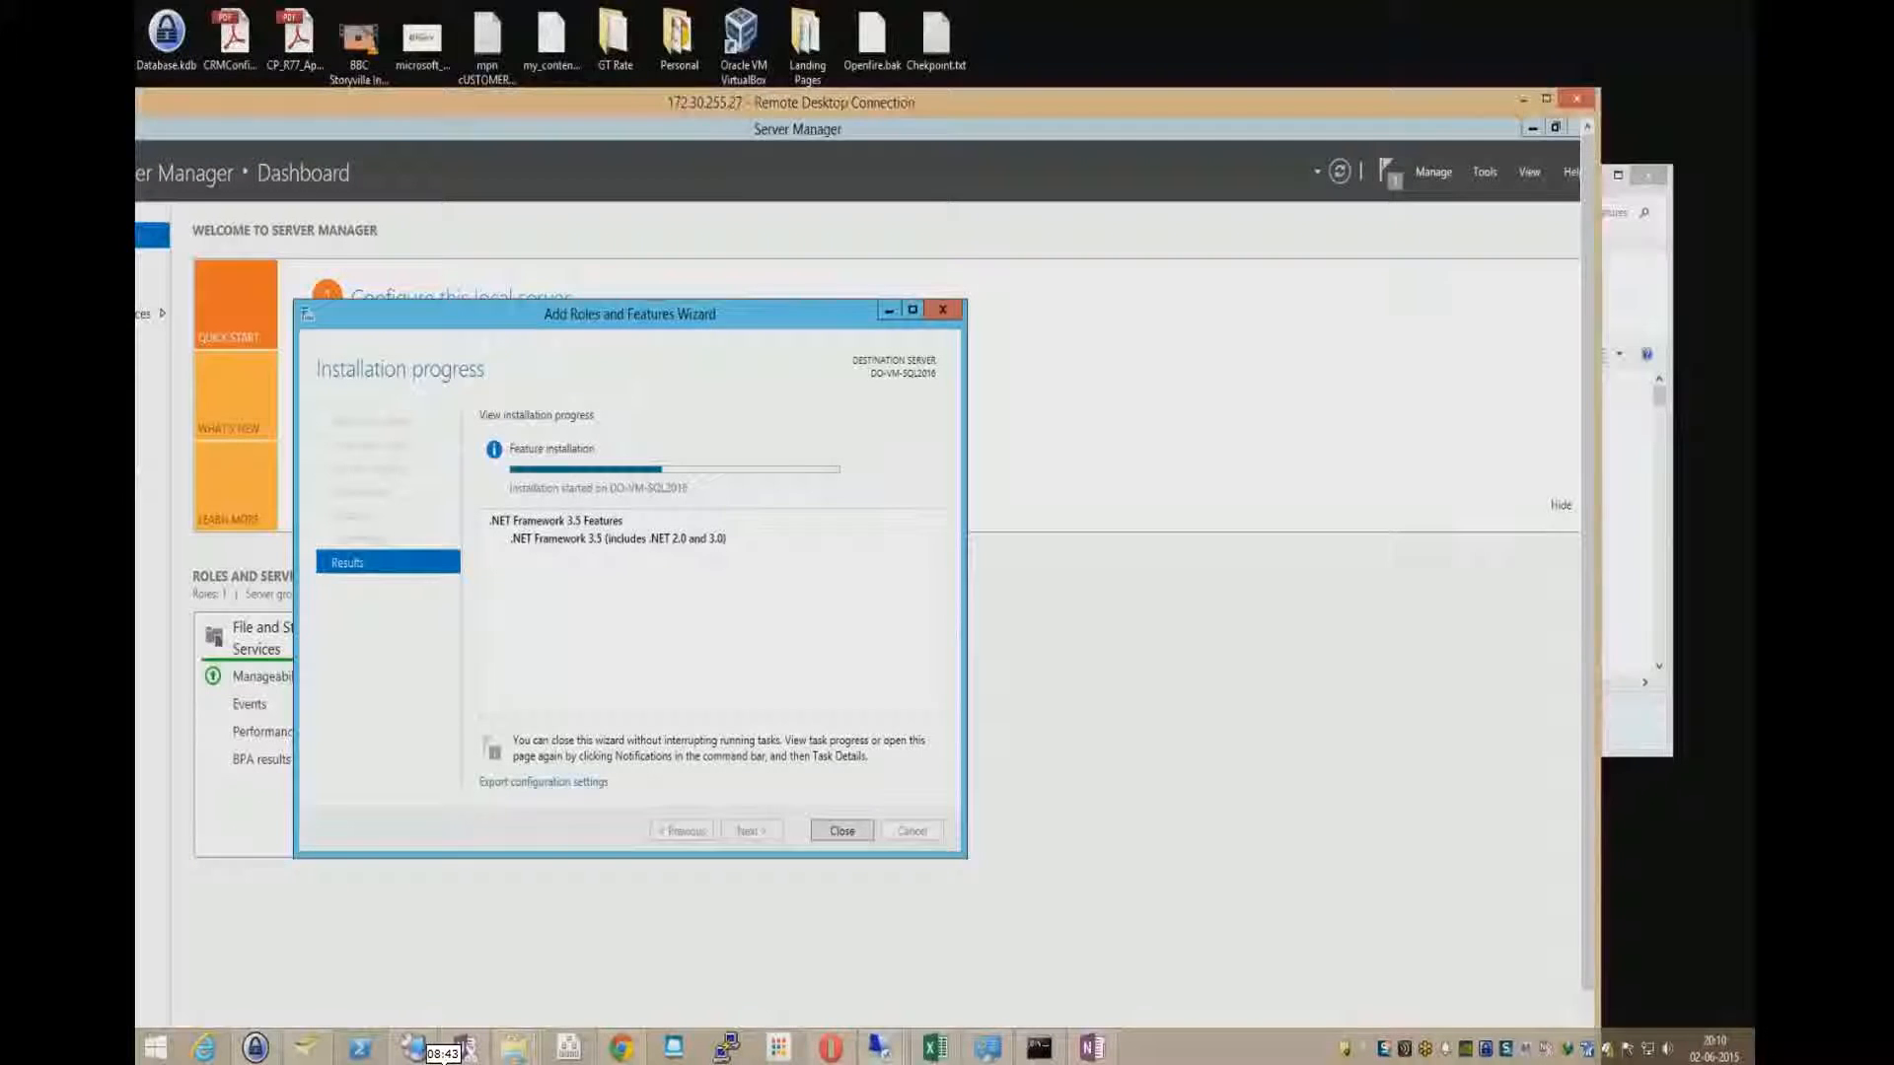
drag(1413, 108, 1440, 58)
double_click(1440, 59)
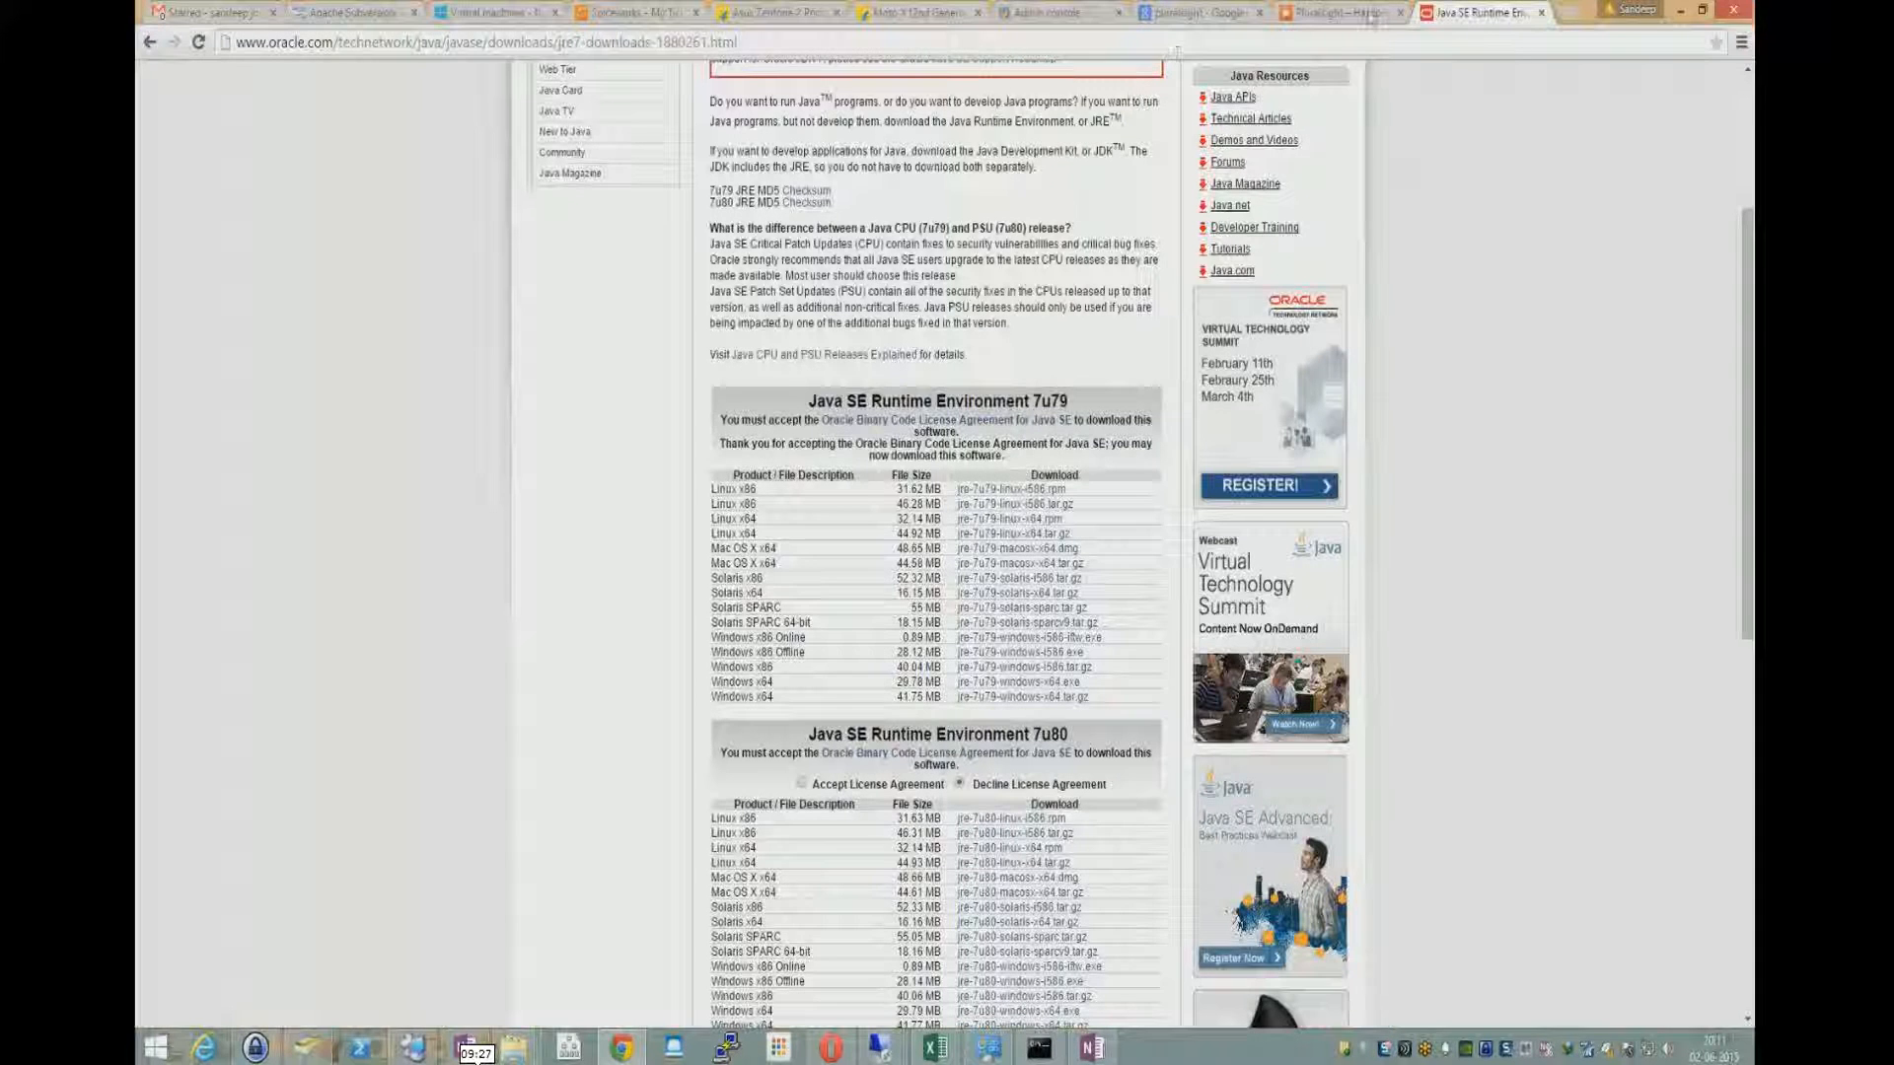
click(1701, 9)
drag(498, 66, 1754, 257)
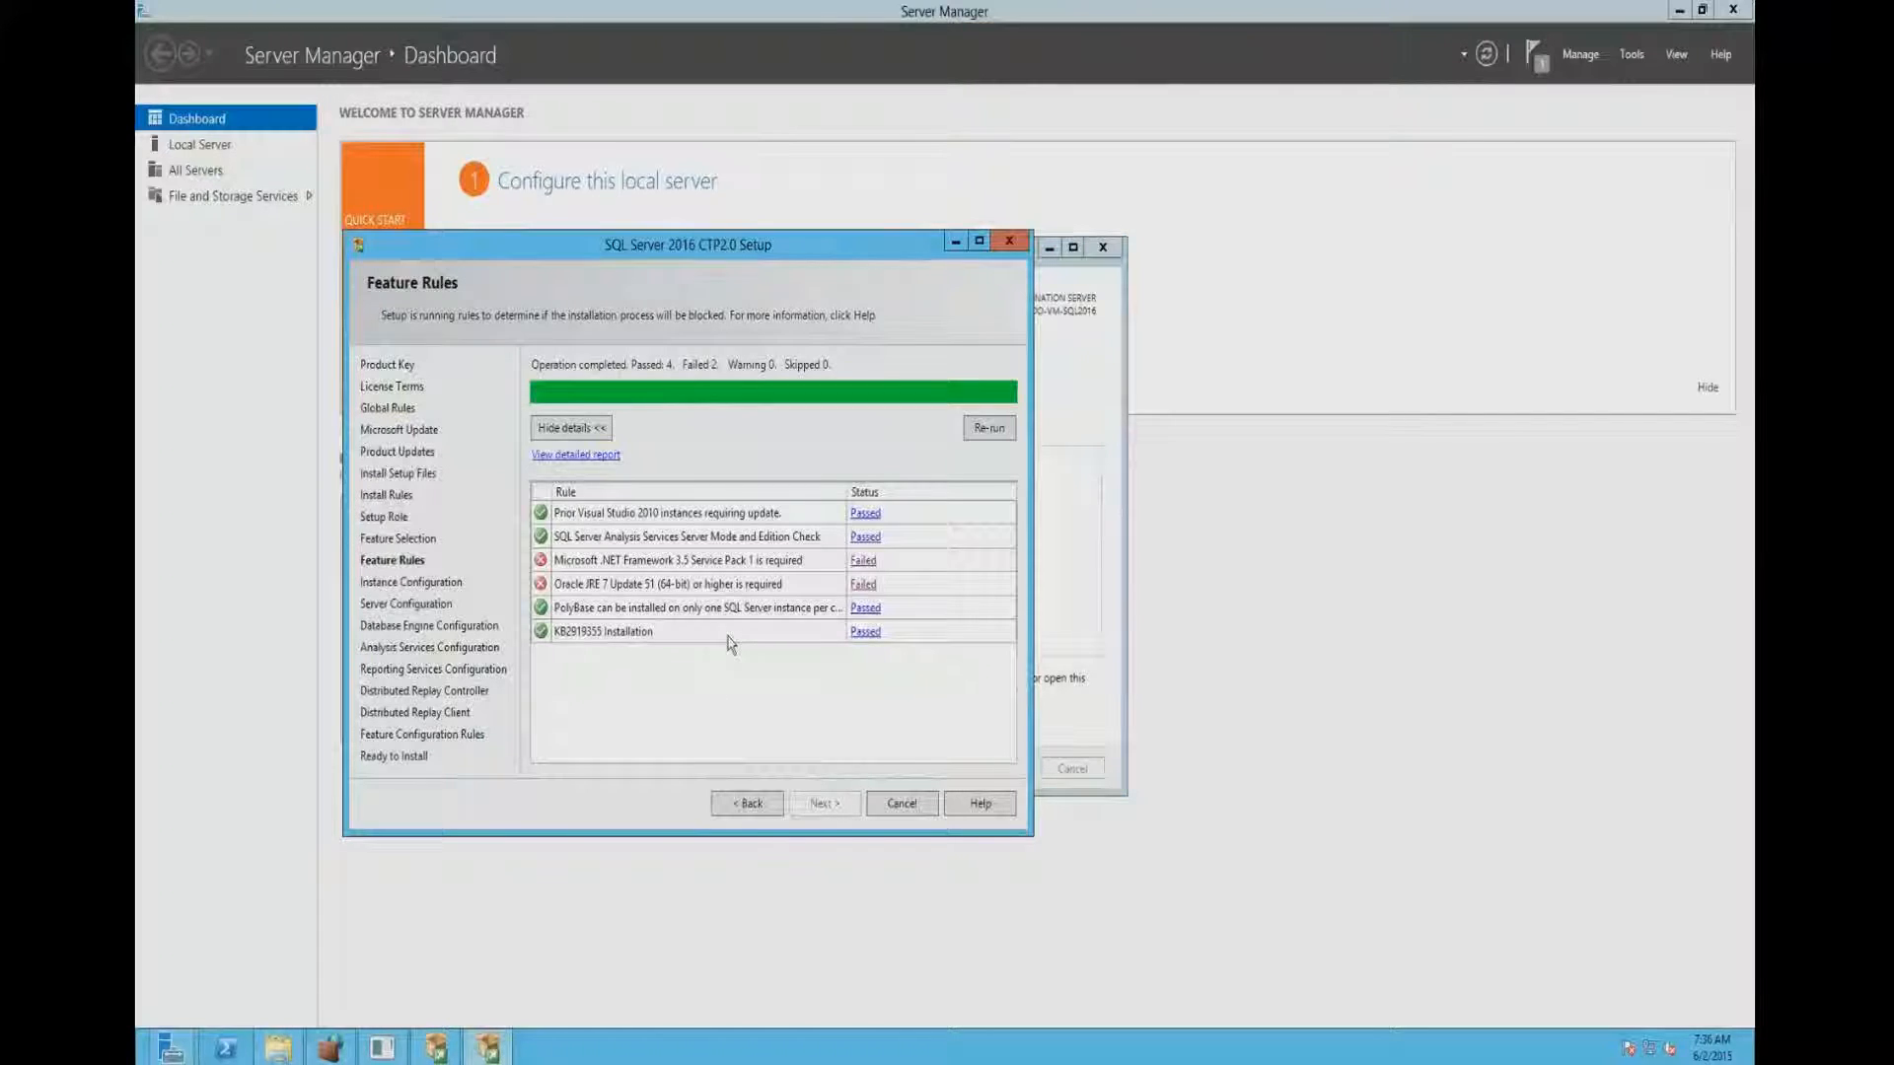
- Recheck the SQL Server feature rules by returning to Feature Selection and proceeding with the same features
click(749, 801)
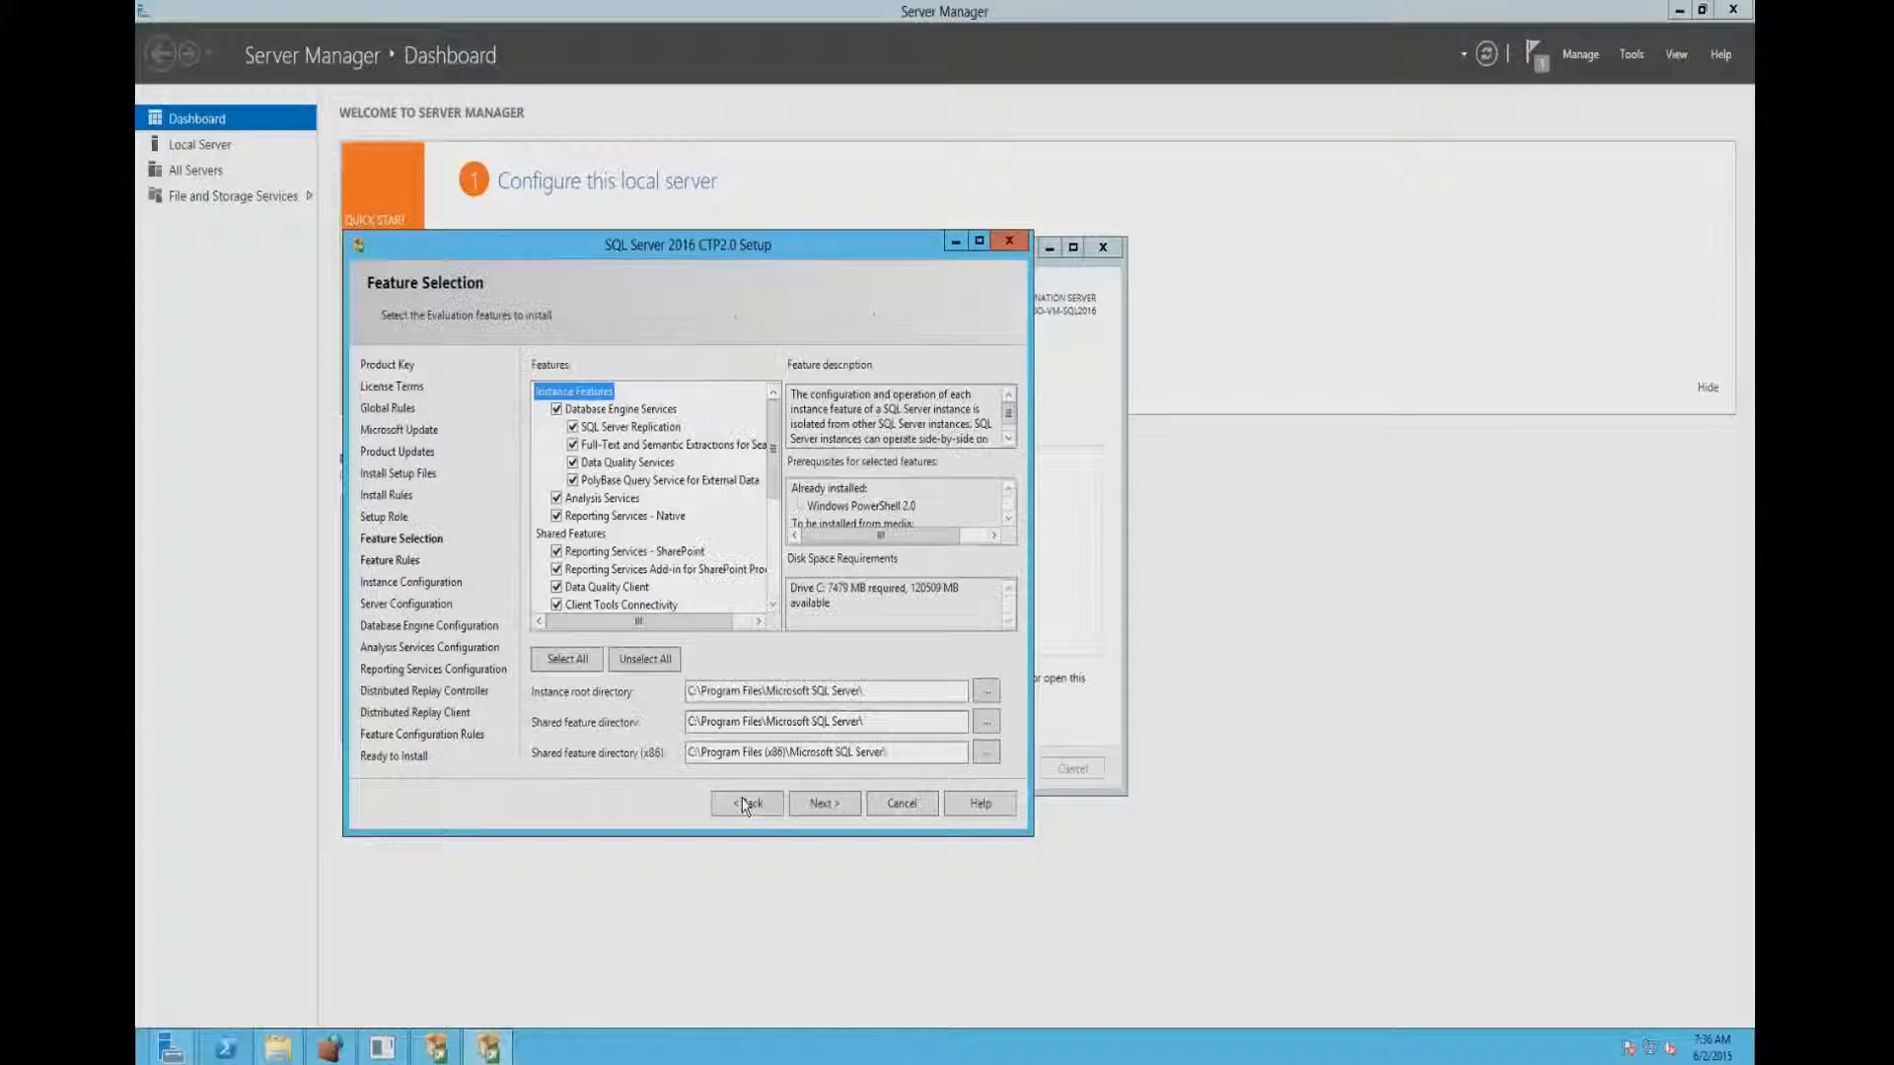
click(827, 804)
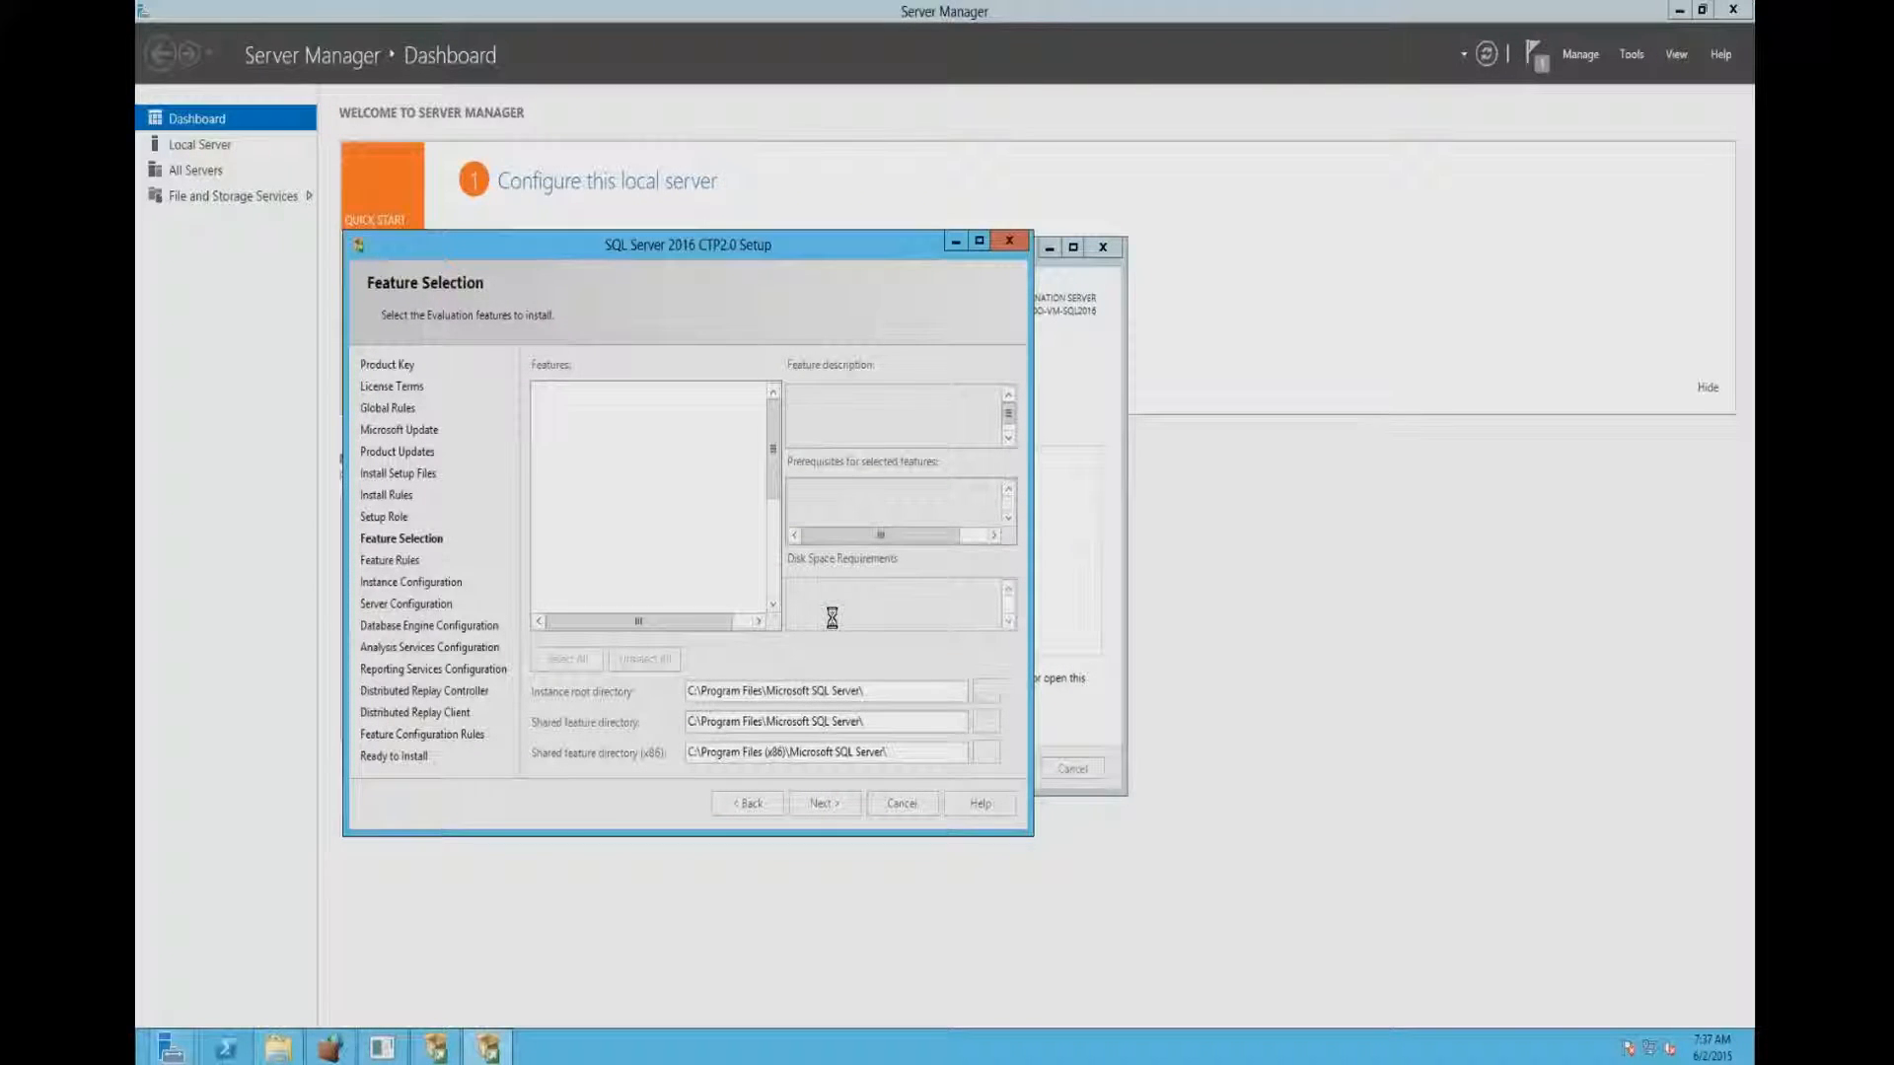
- Install Java from the JRE installer on the server's desktop and return SQL Server setup to Feature Selection
click(1678, 11)
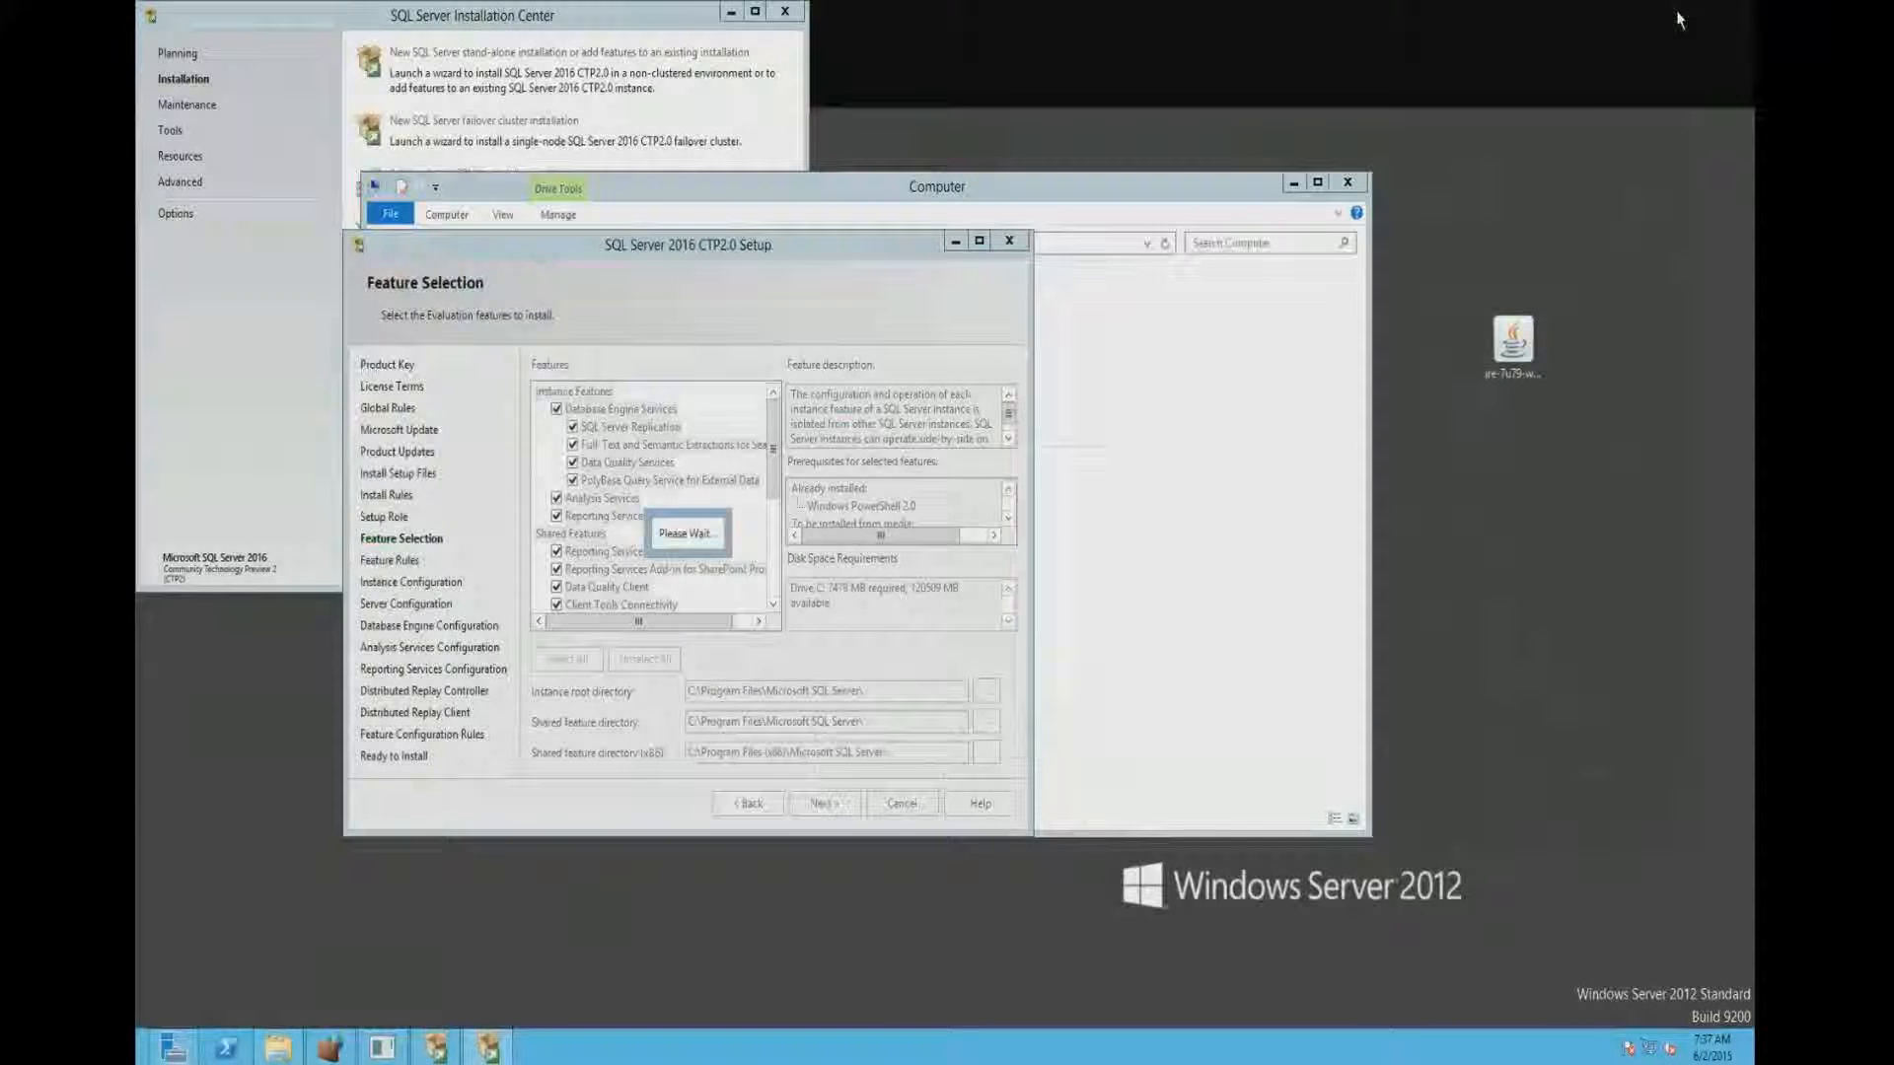
double_click(1513, 345)
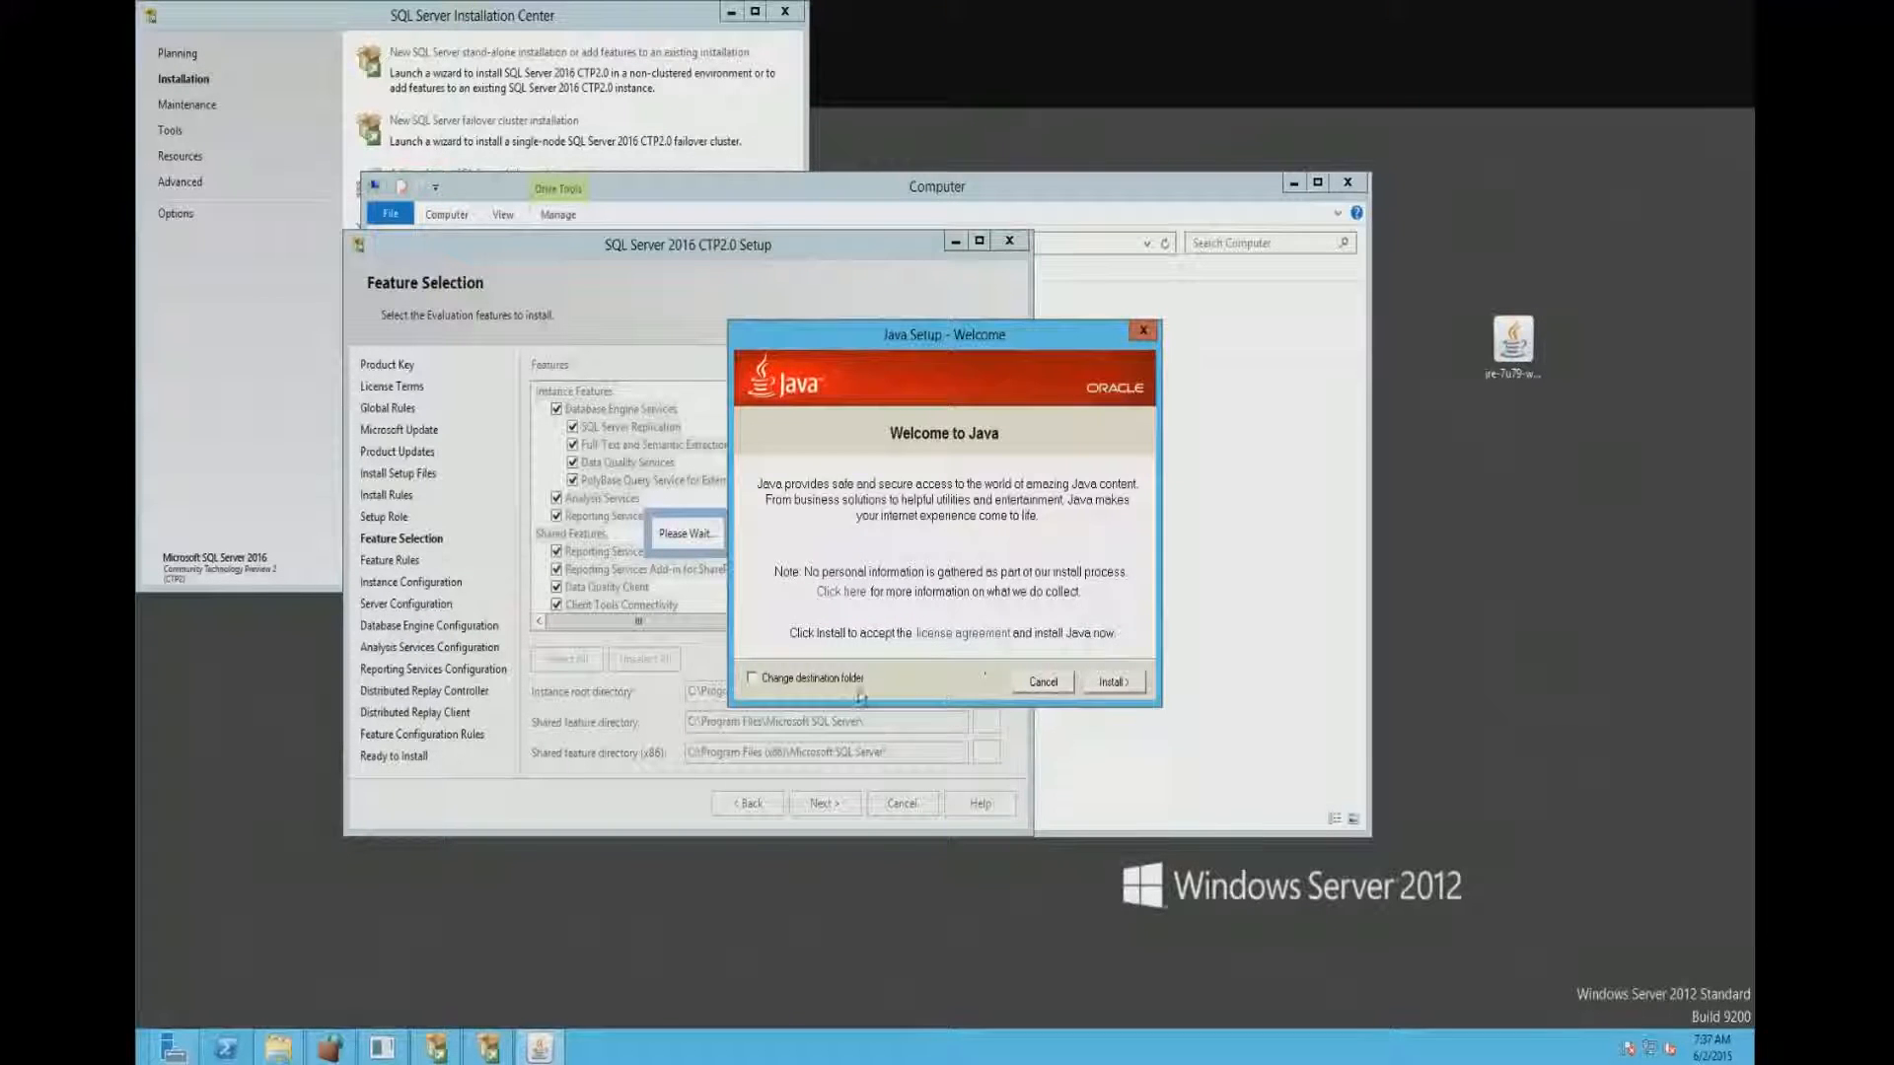
click(1114, 684)
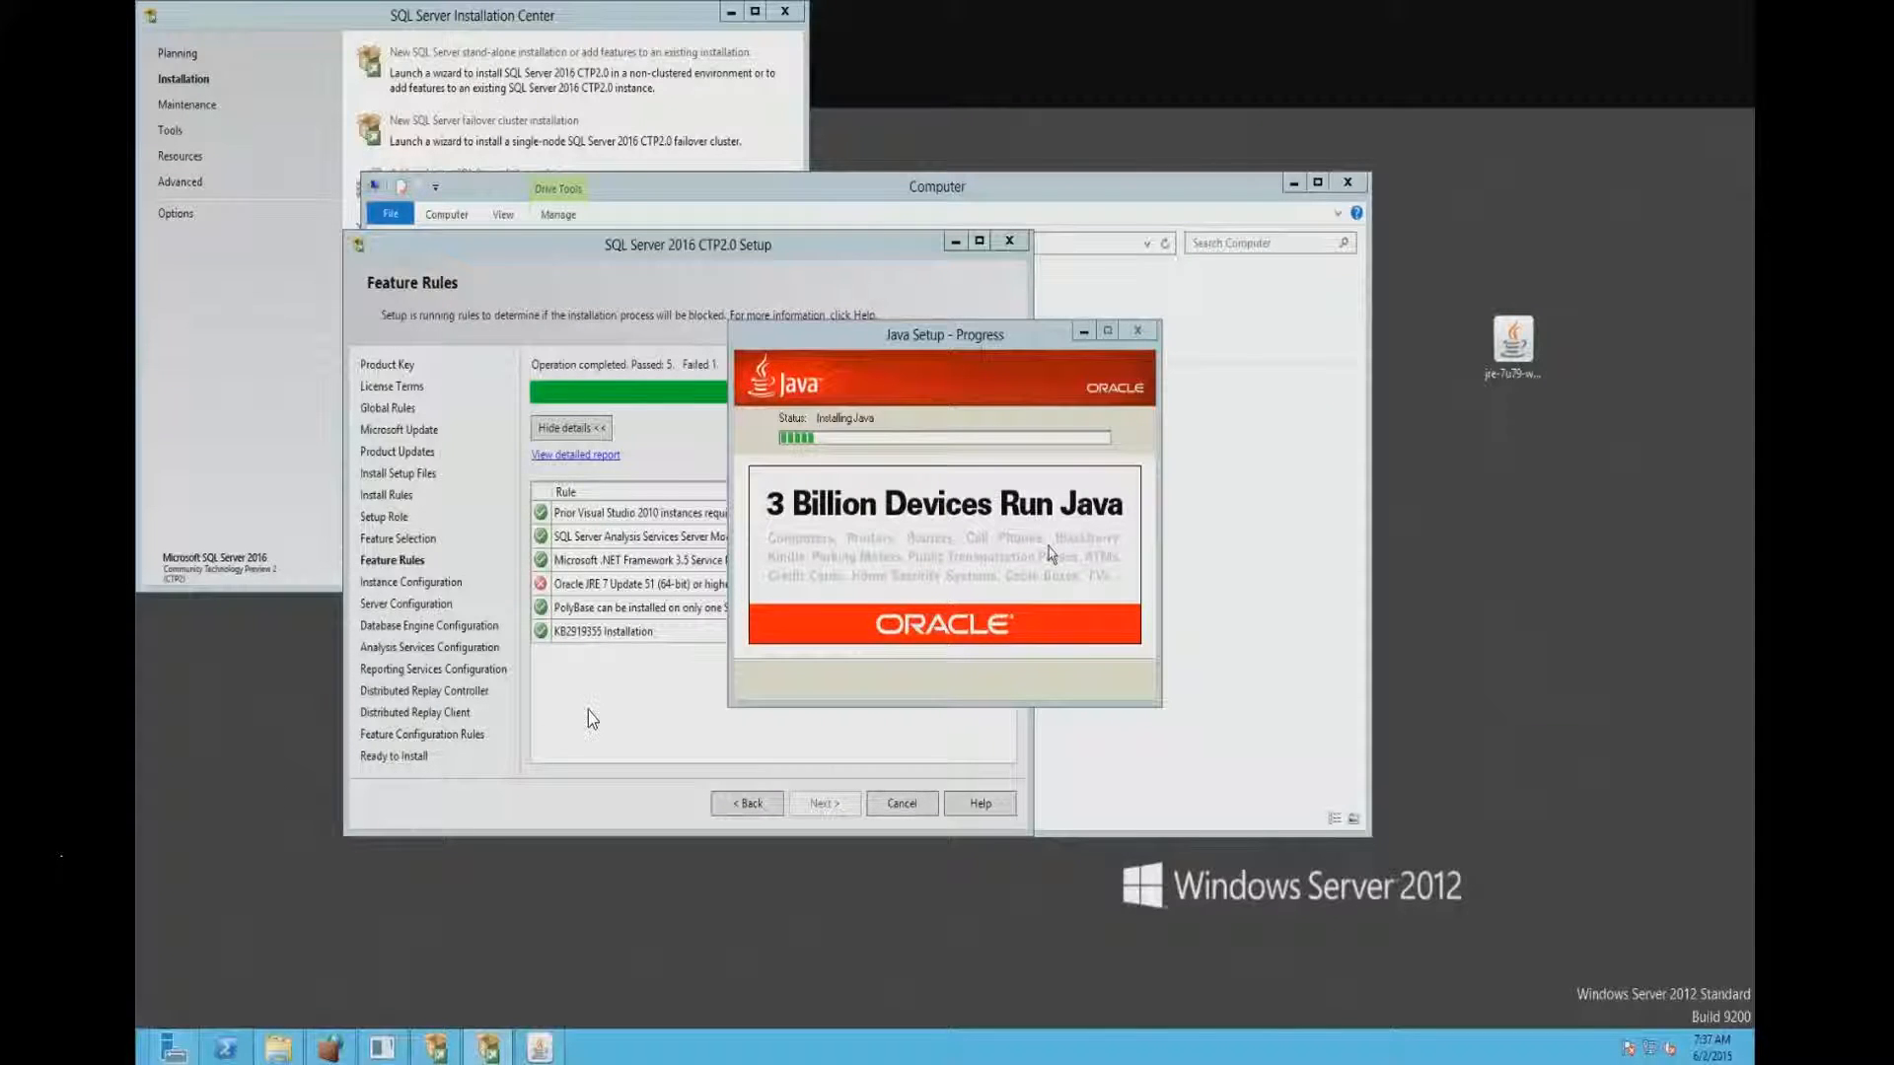
click(965, 347)
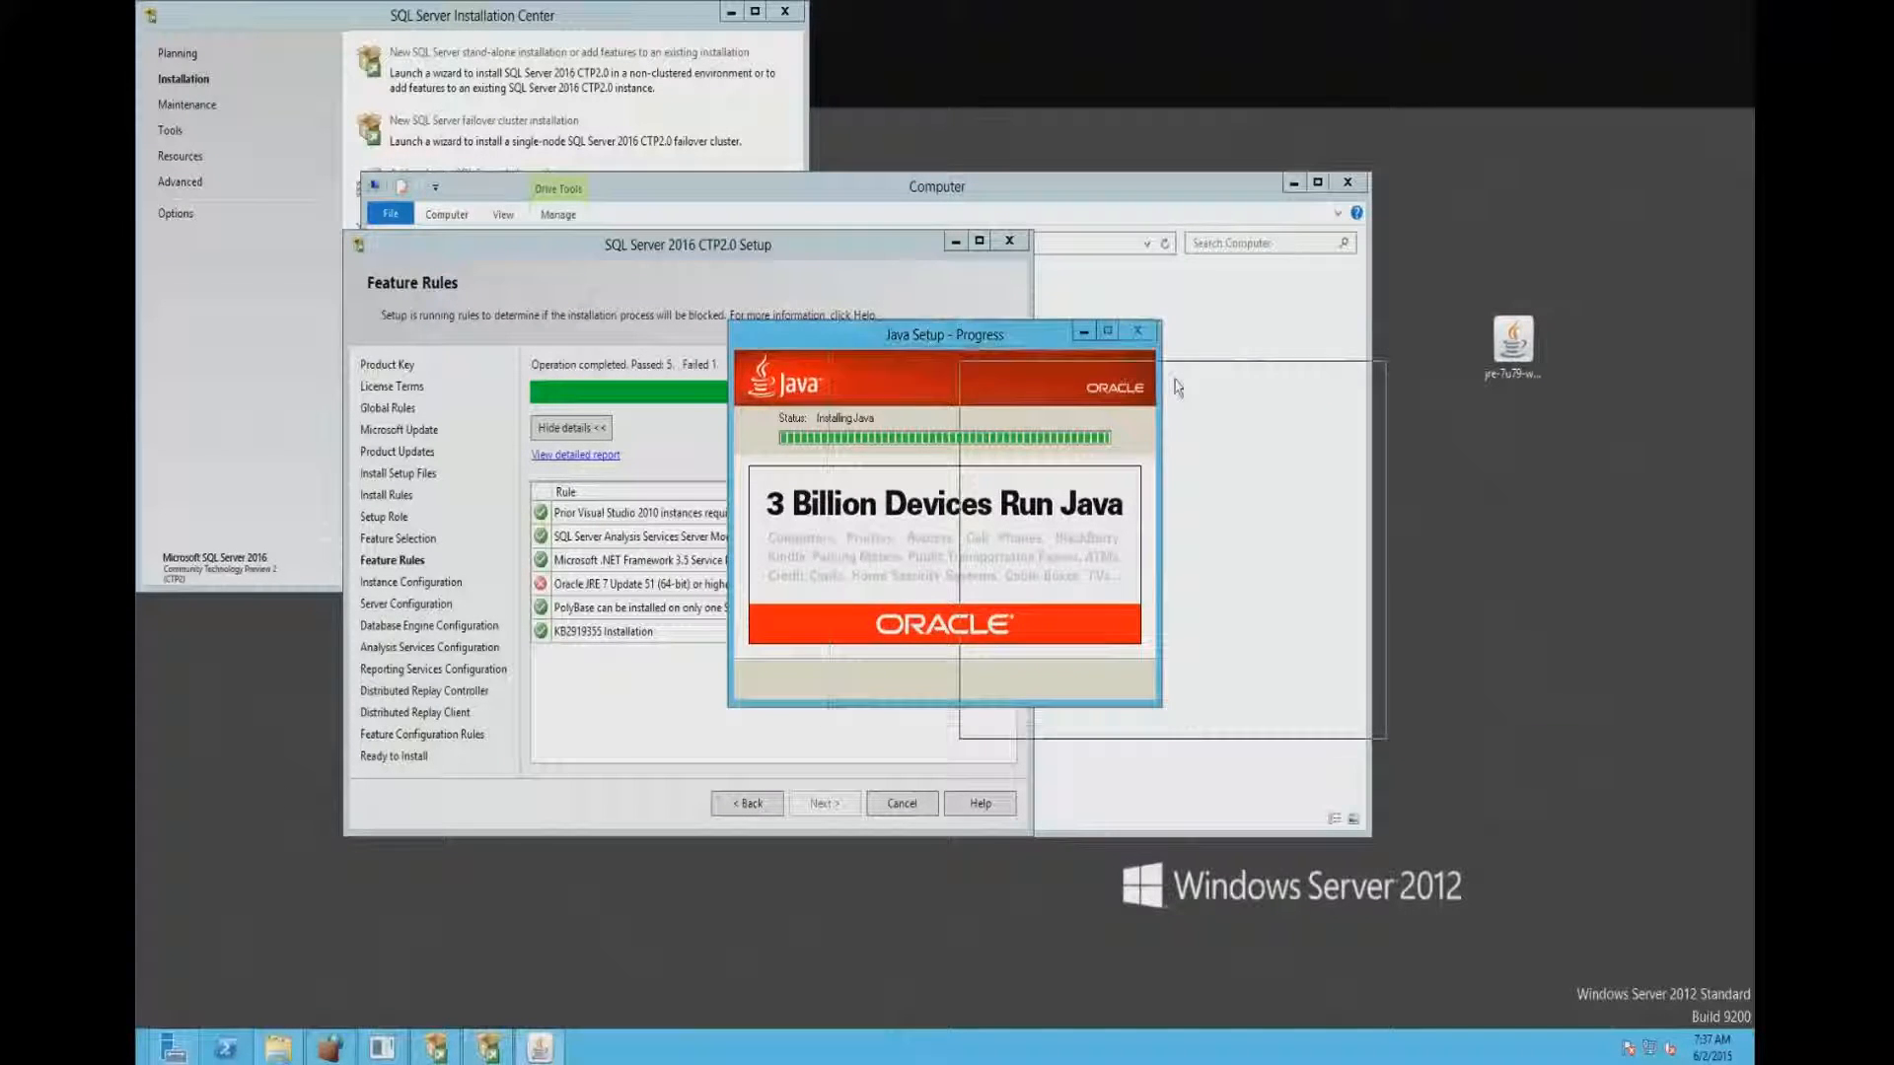
drag(964, 347, 1212, 388)
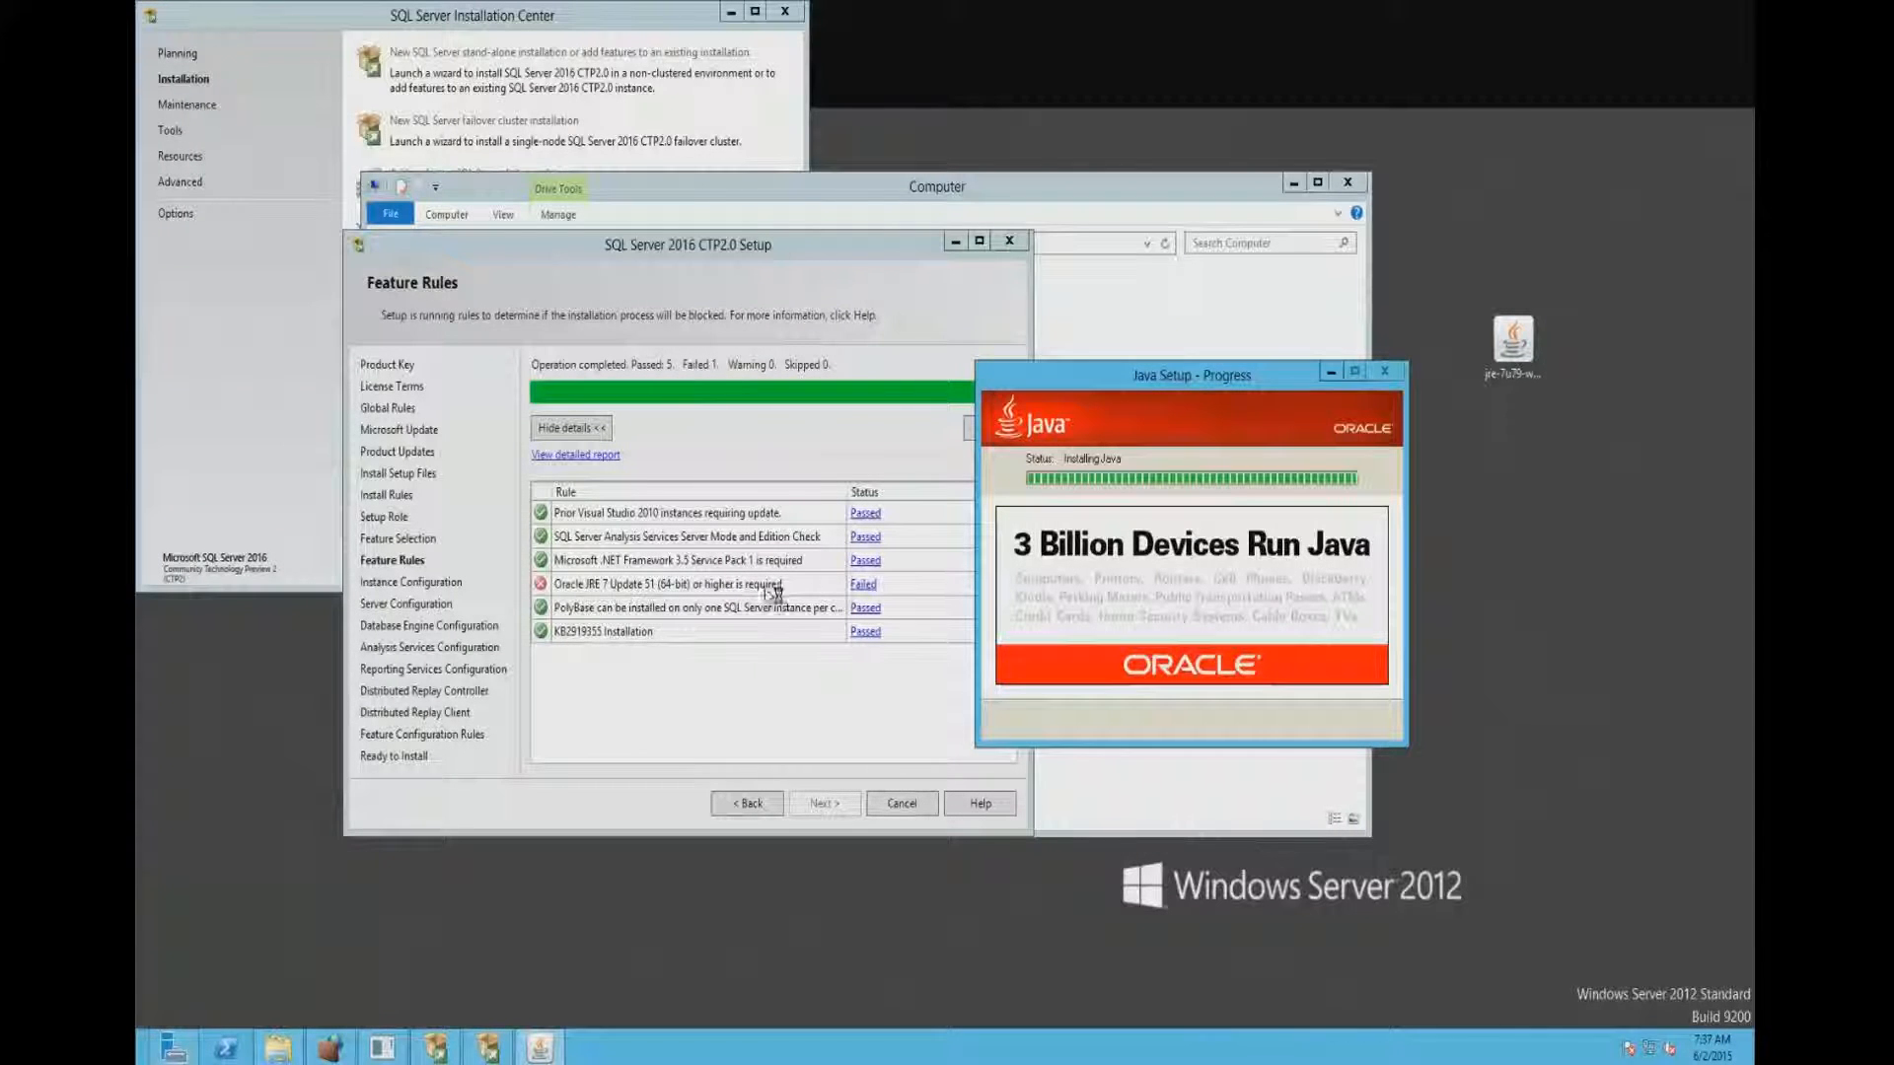
click(748, 805)
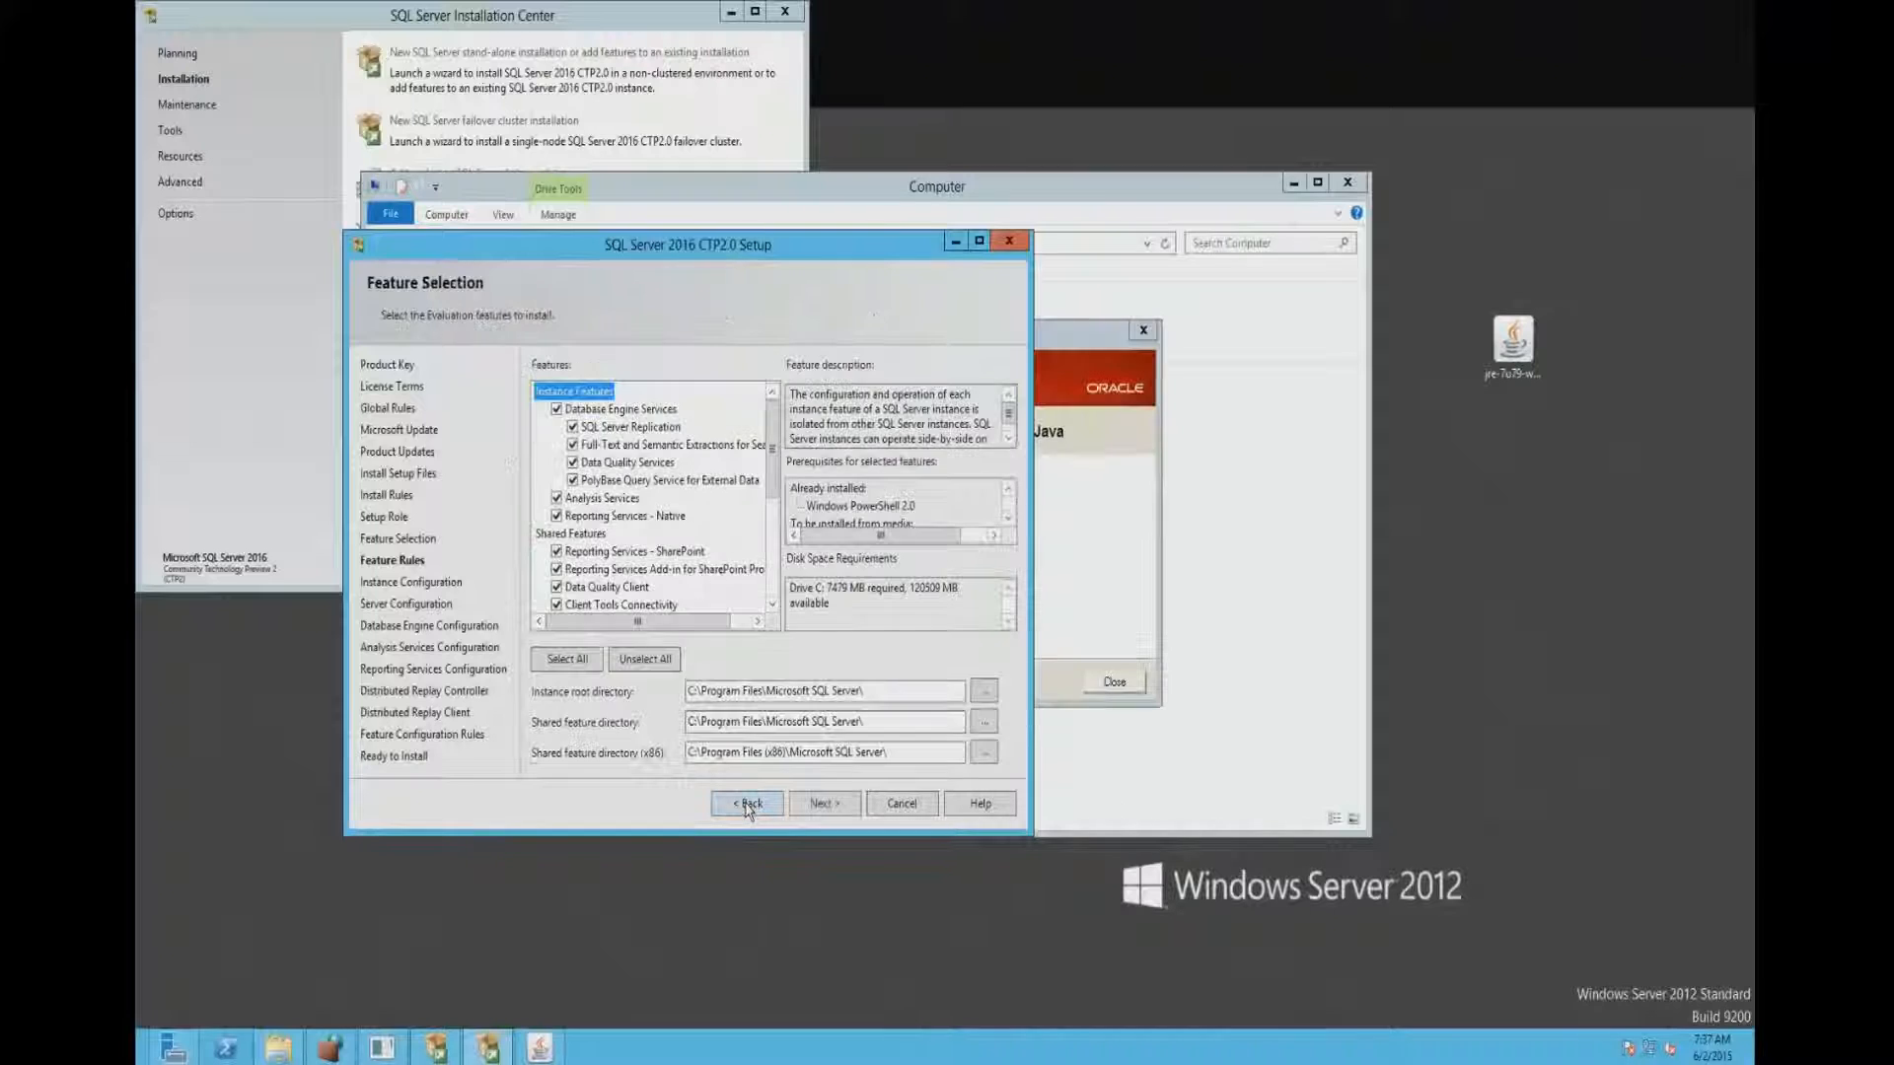
click(1113, 681)
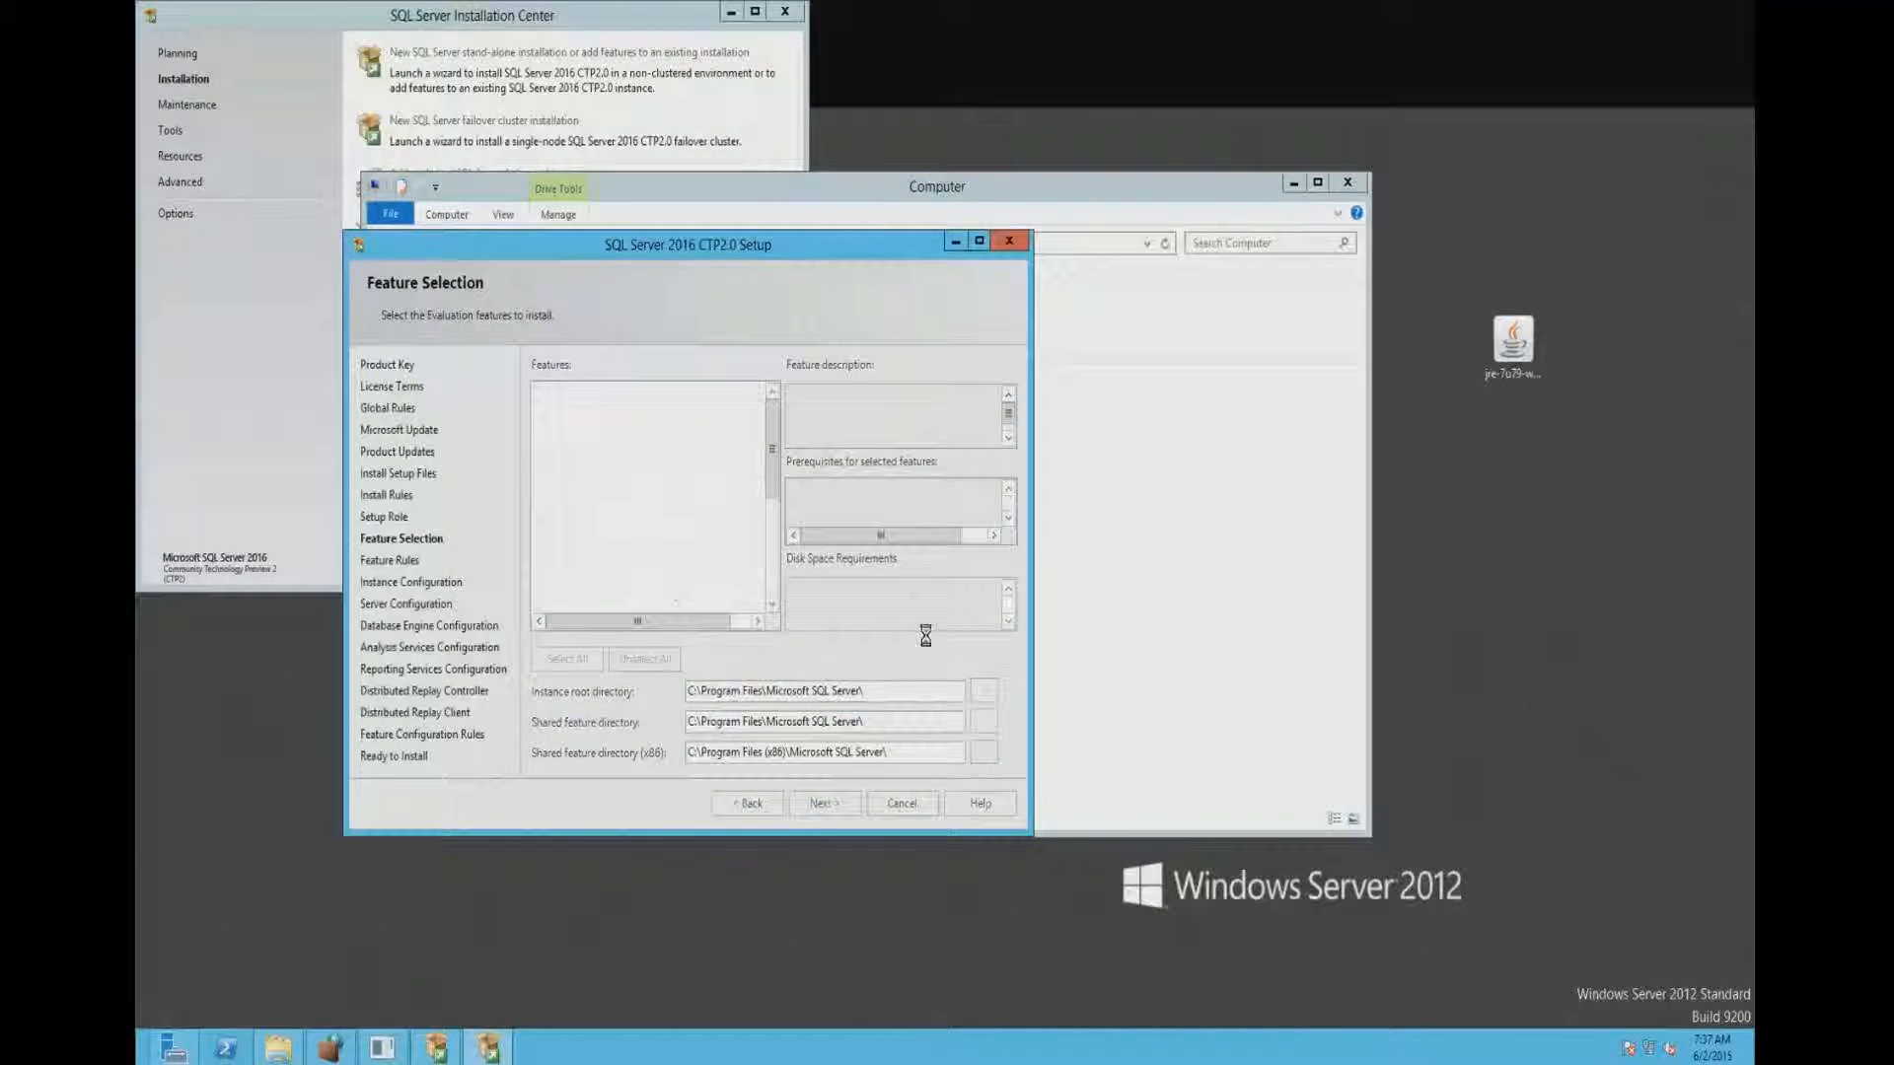
- Close the .NET Framework 3.5 feature wizard in Server Manager and accept the default SQL Server instance with ID MSSQLSERVER
click(174, 1050)
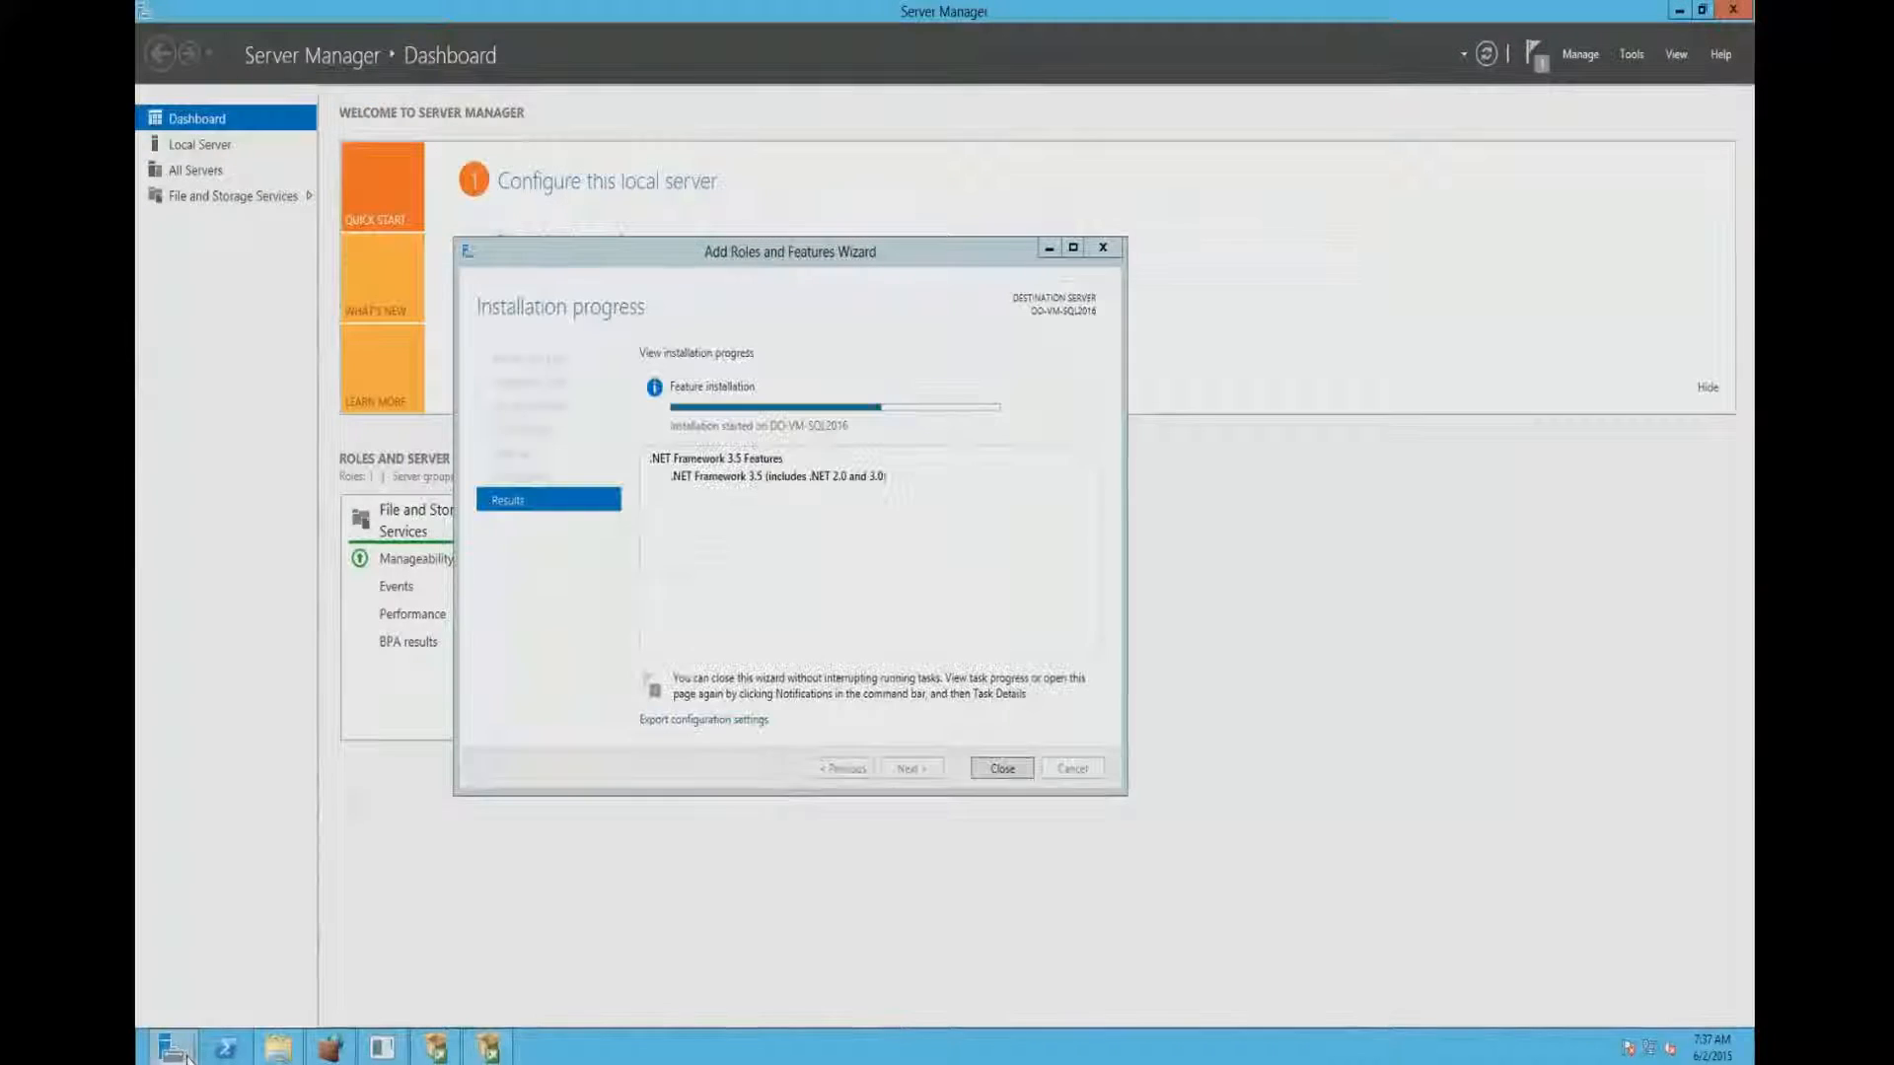
click(1002, 768)
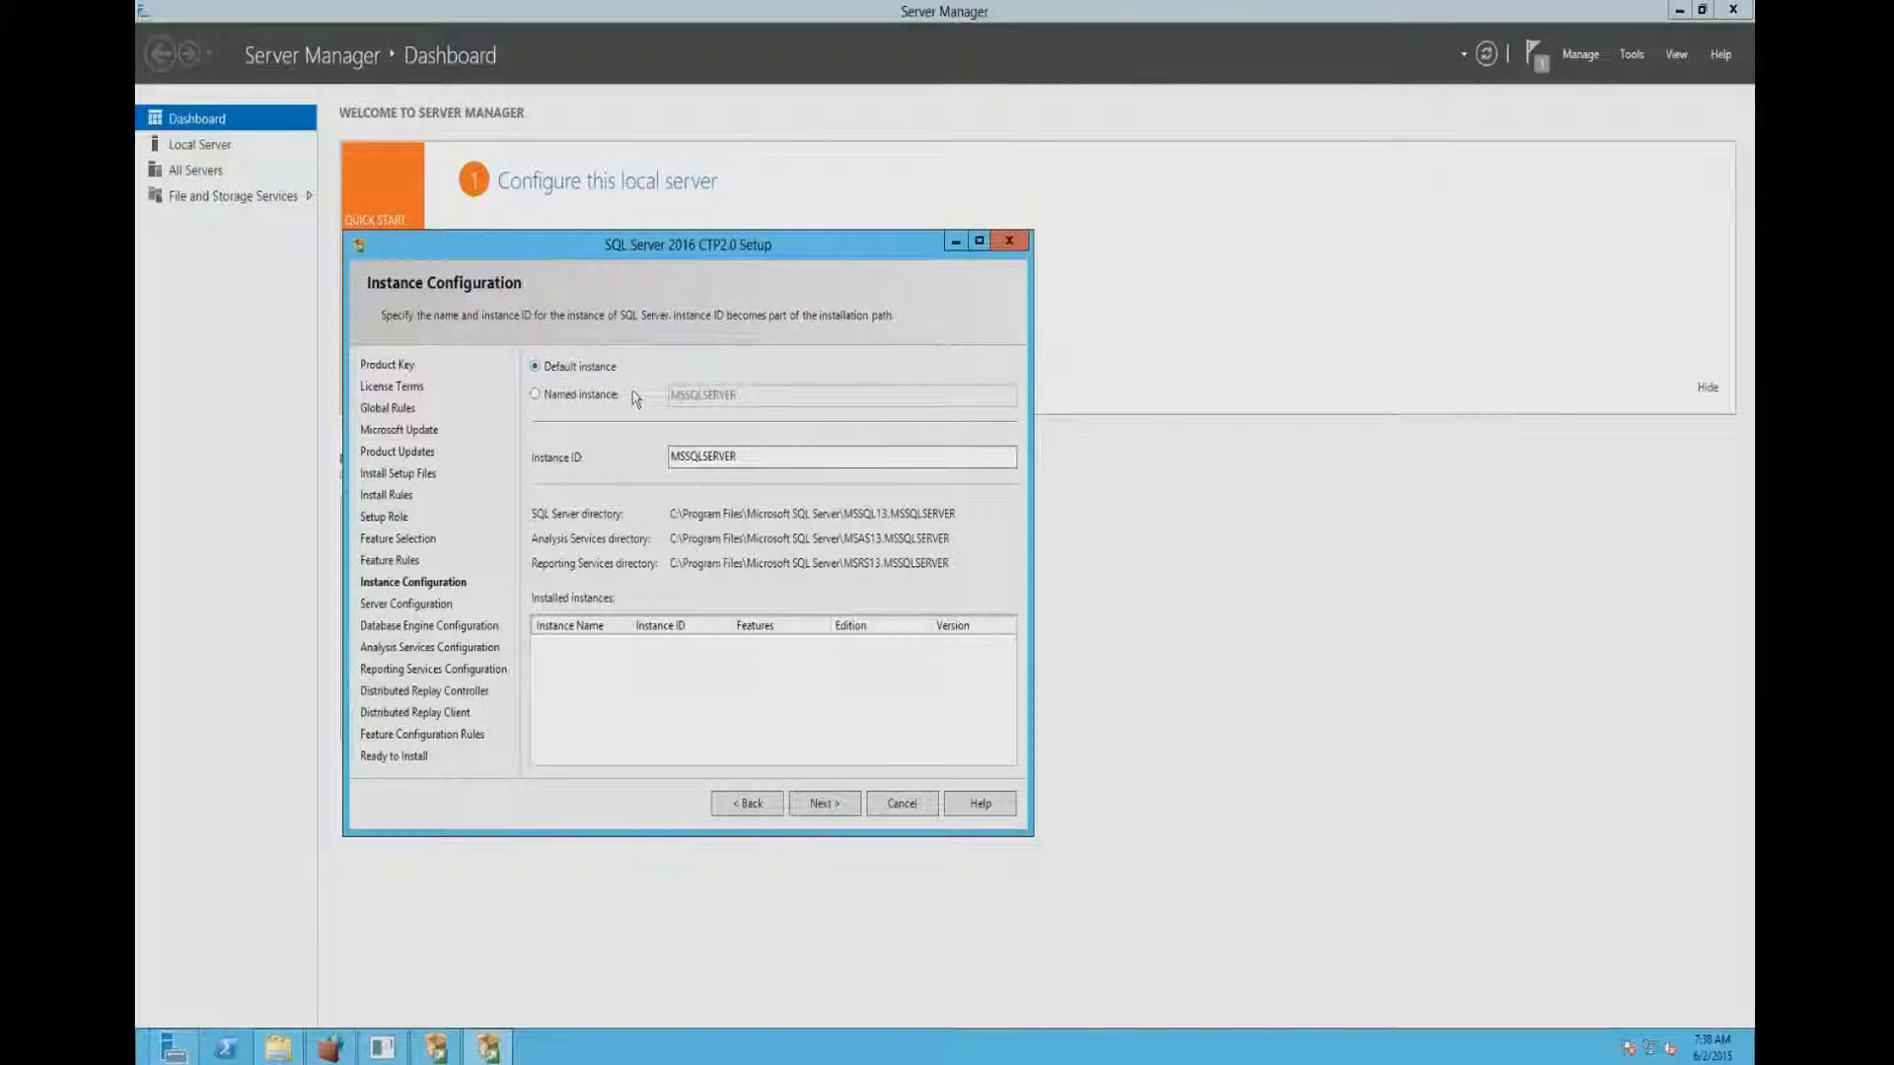
click(849, 807)
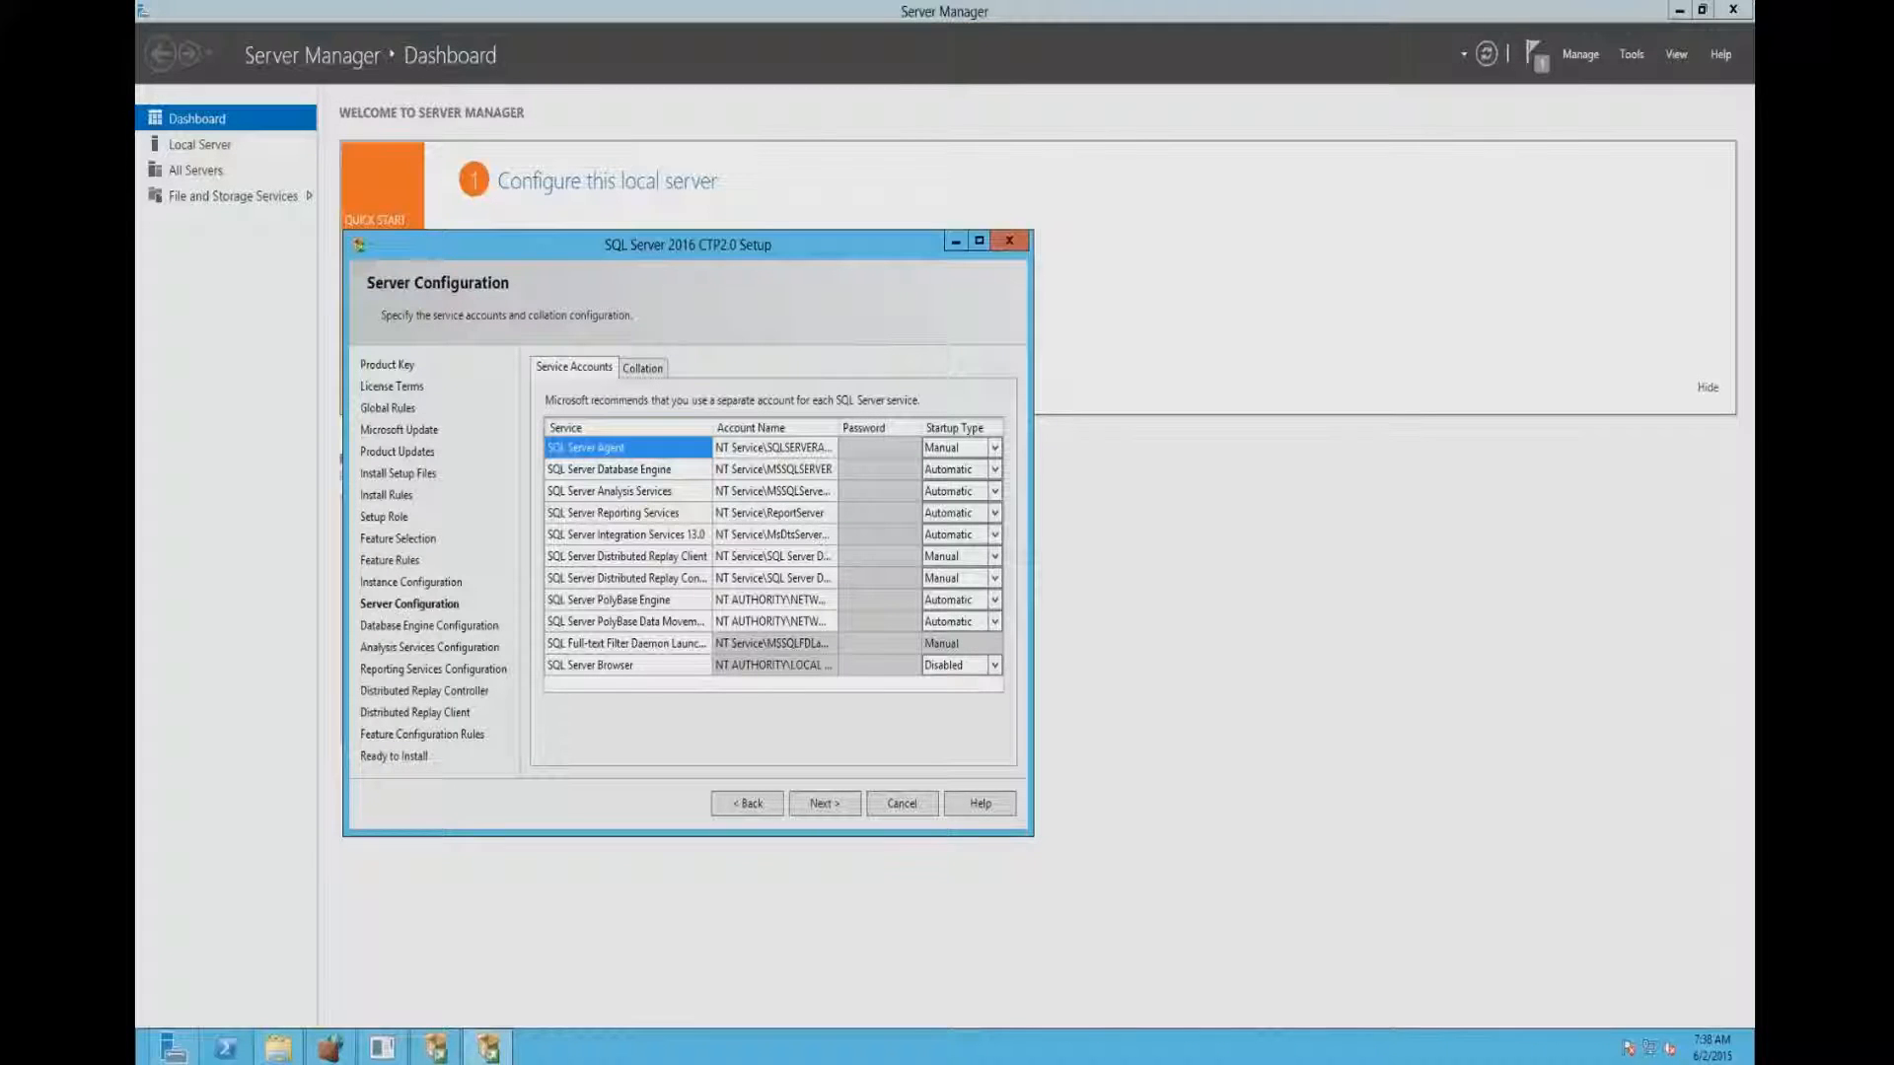
- Set SQL Server Agent's startup type to Automatic, change SQL Server Browser's startup type and continue to Database Engine Configuration
click(909, 451)
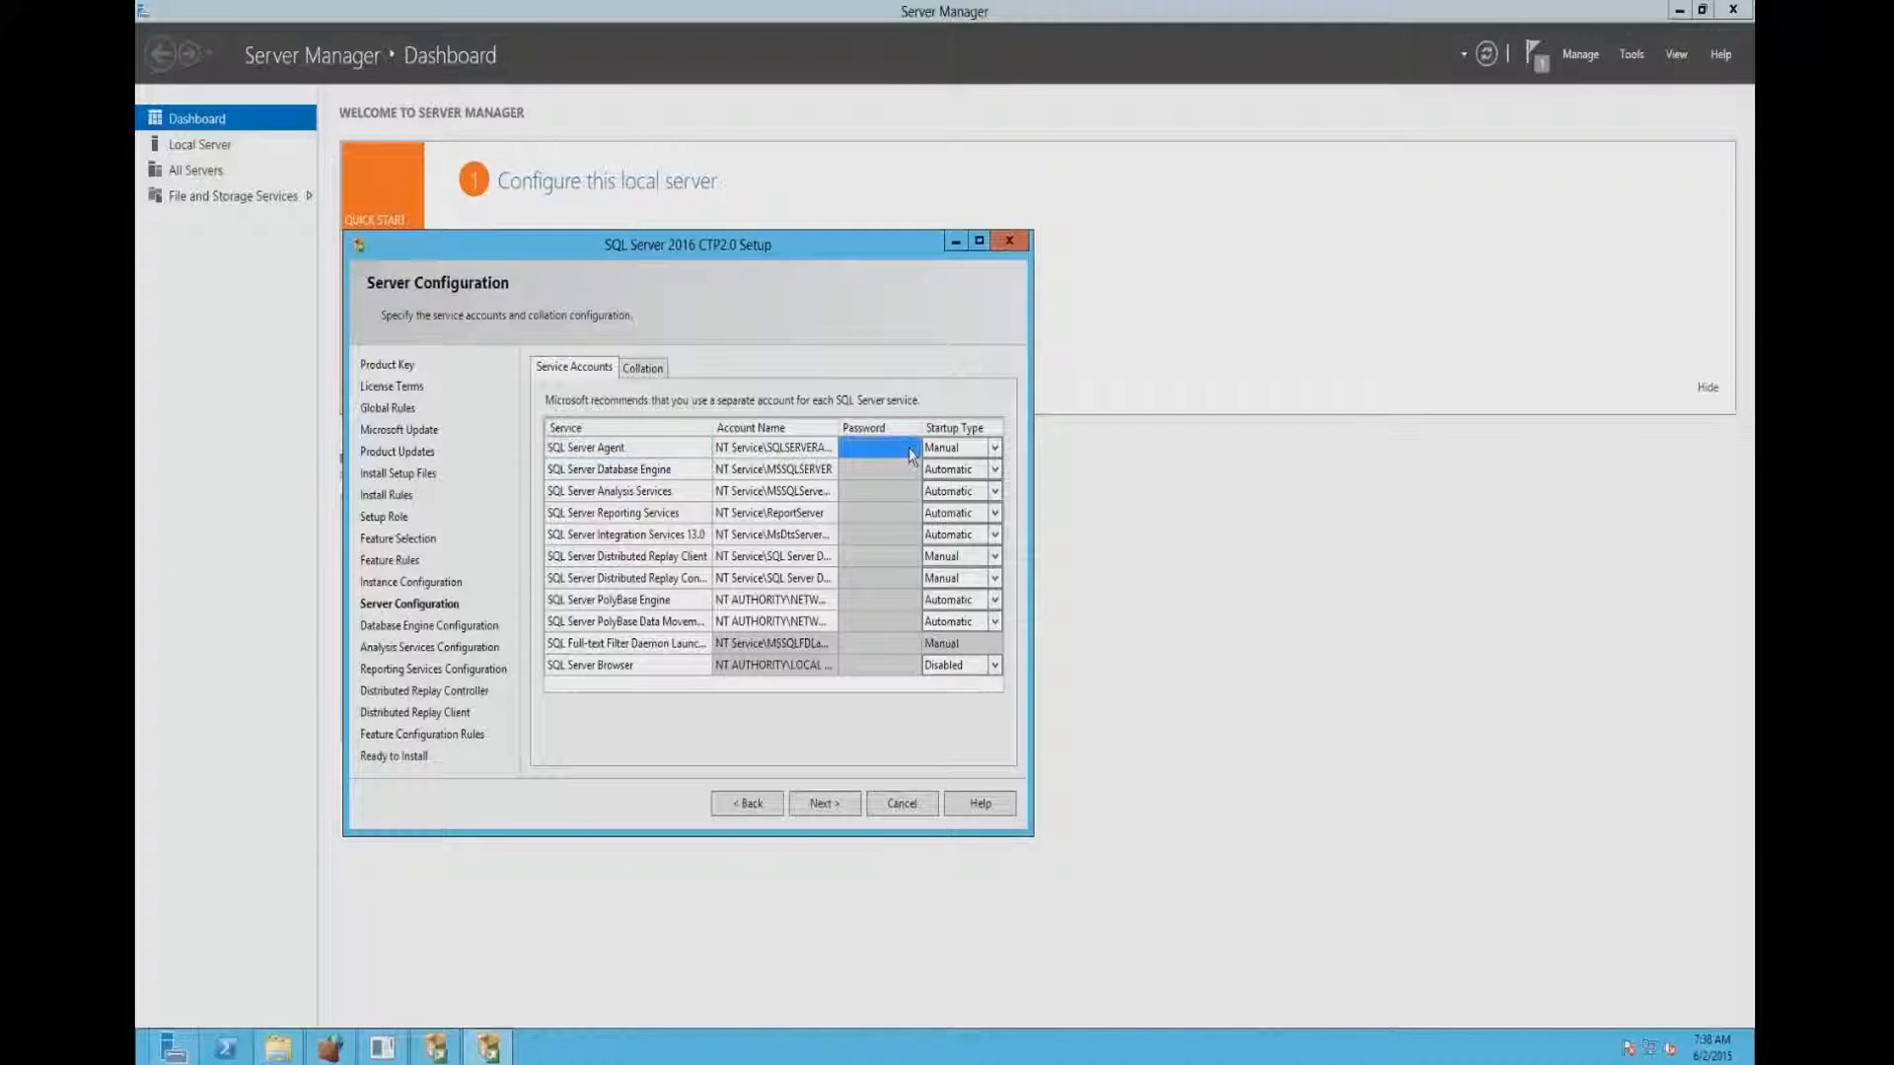
click(994, 449)
click(986, 469)
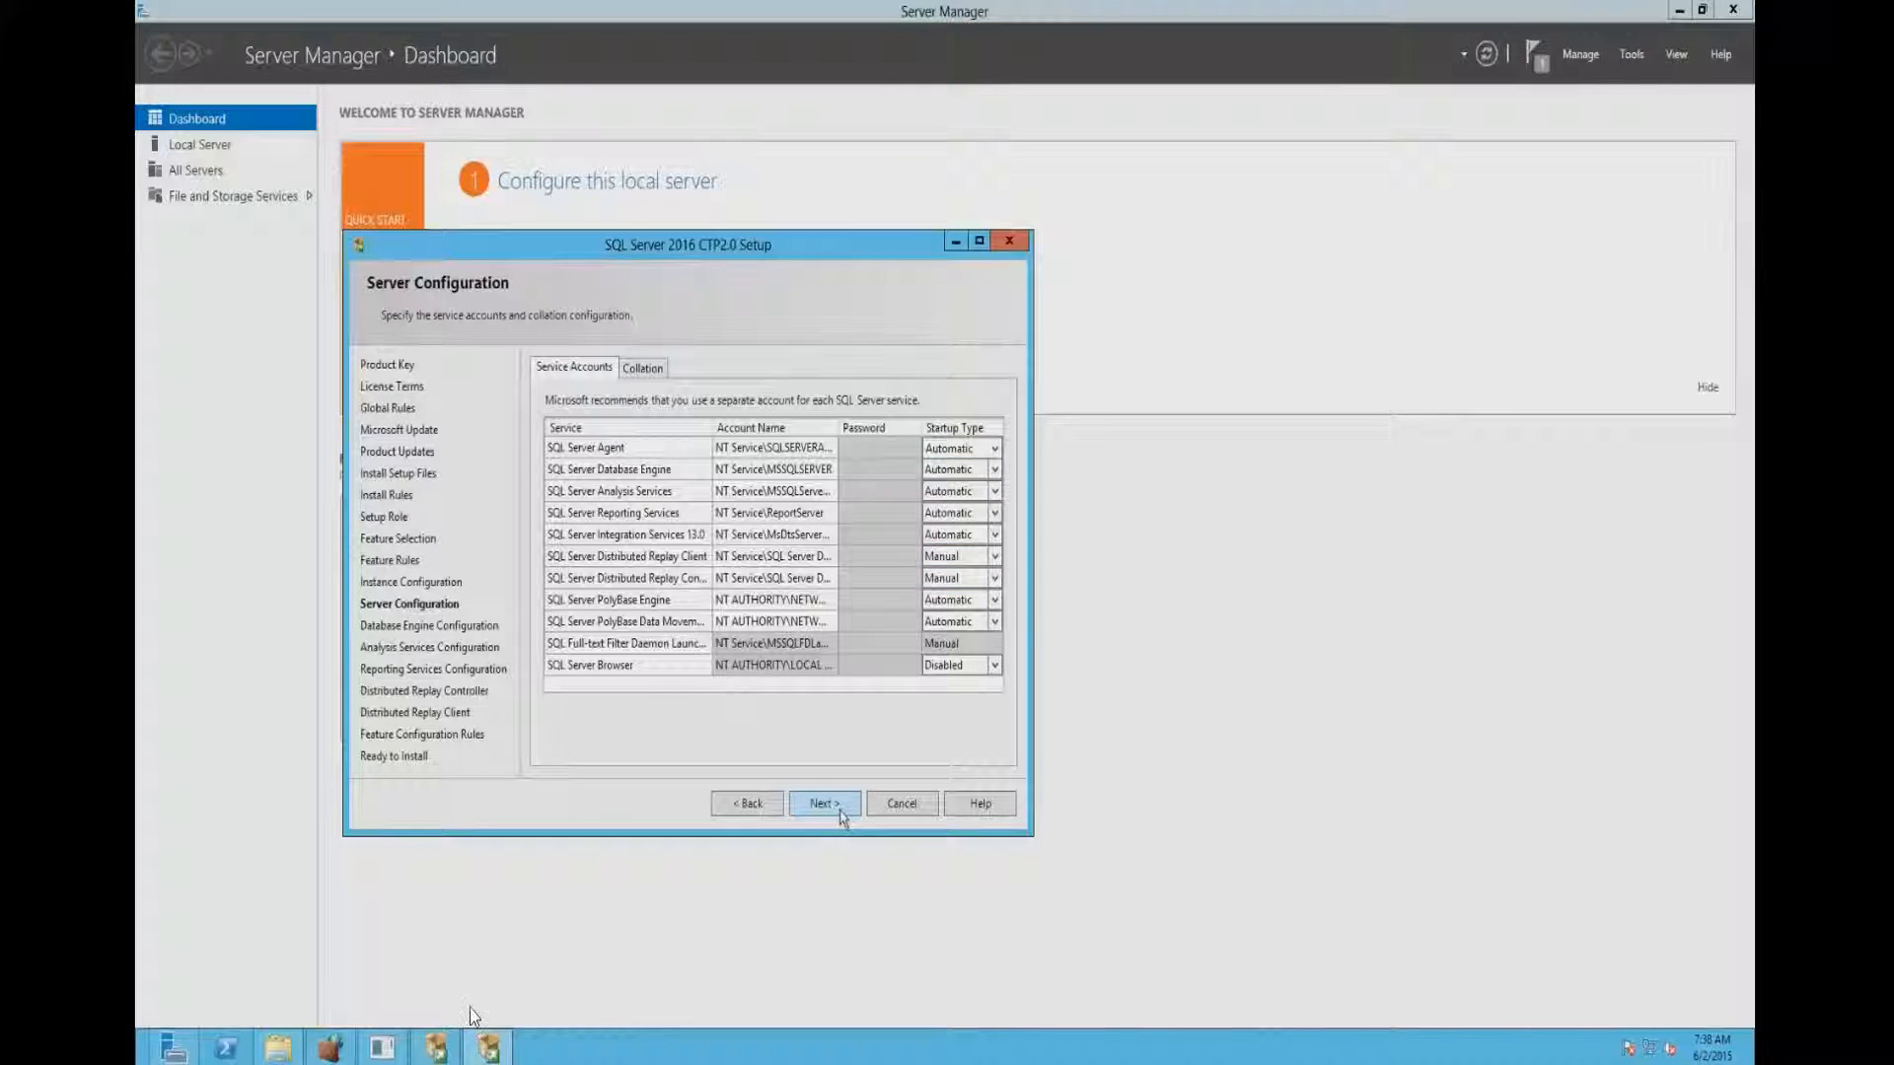
click(994, 665)
click(949, 682)
click(820, 803)
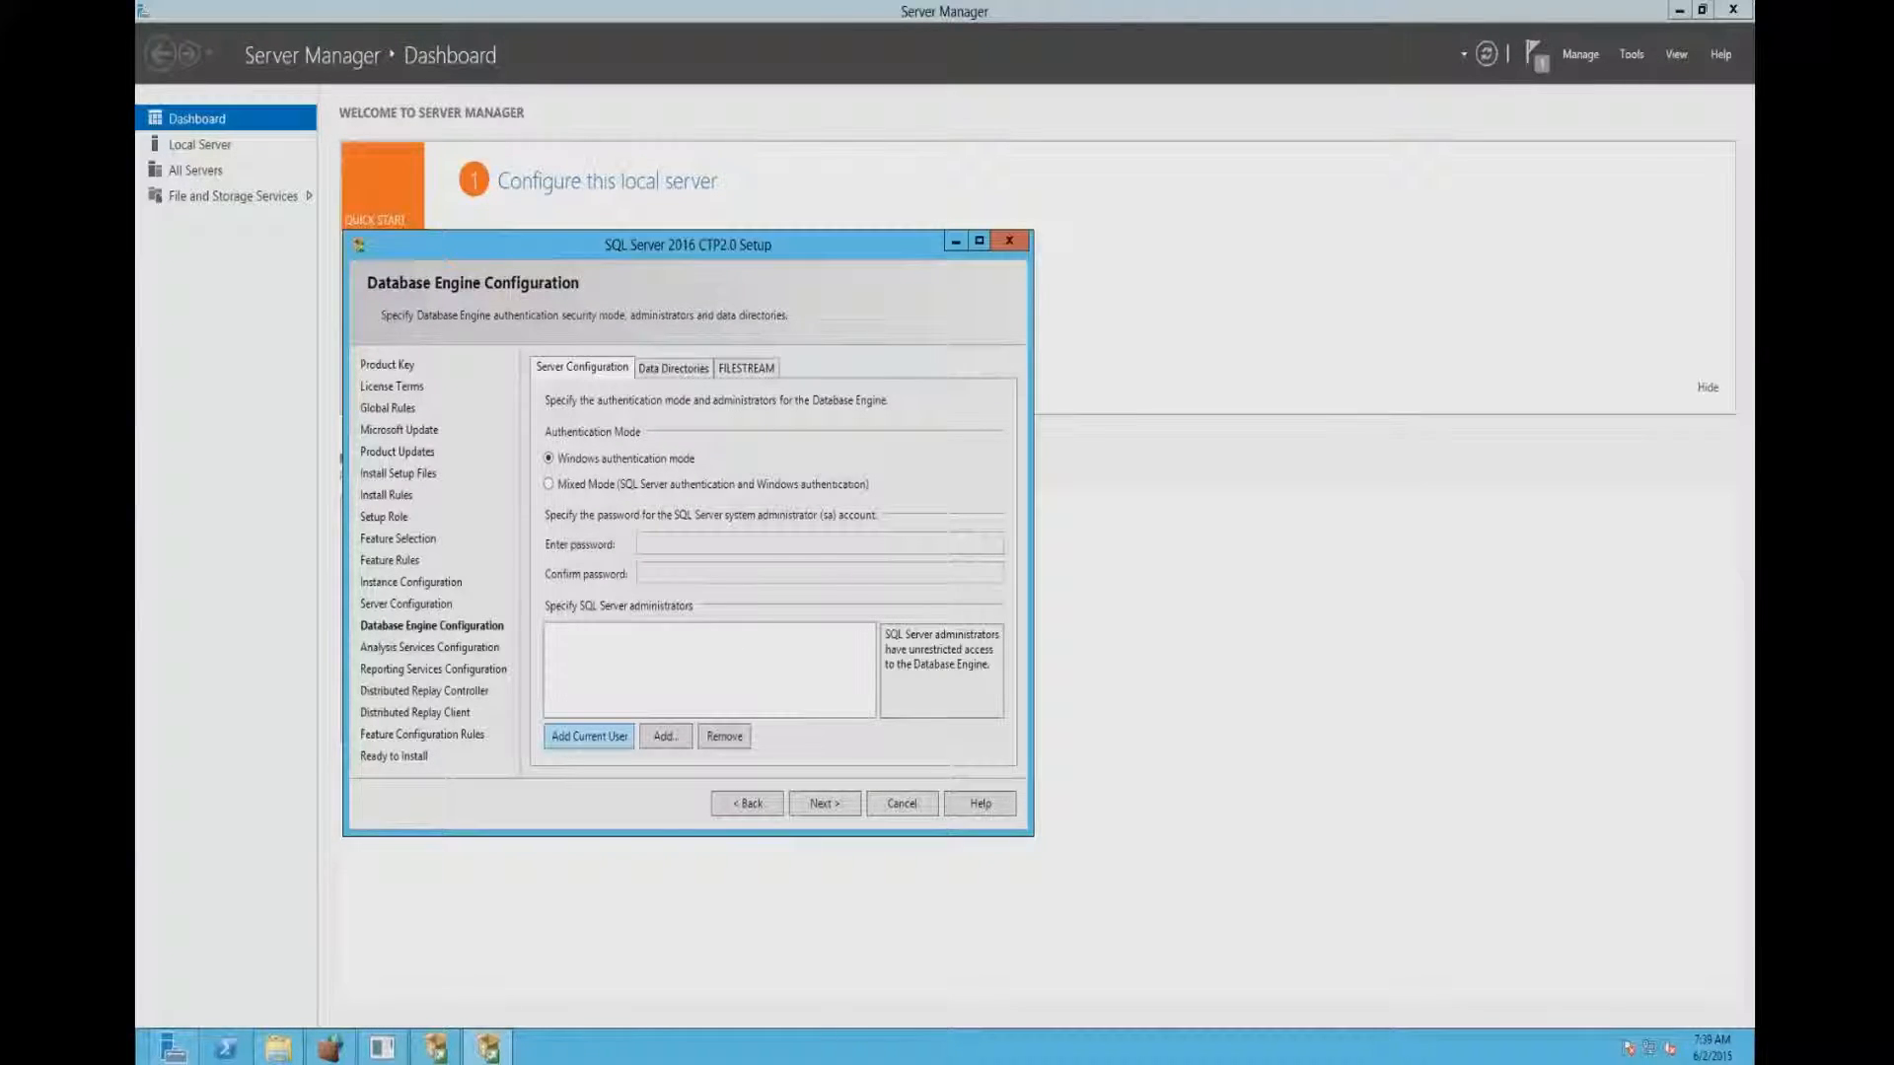
- Choose Mixed Mode authentication for the Database Engine and add the current user as SQL Server administrator
click(550, 484)
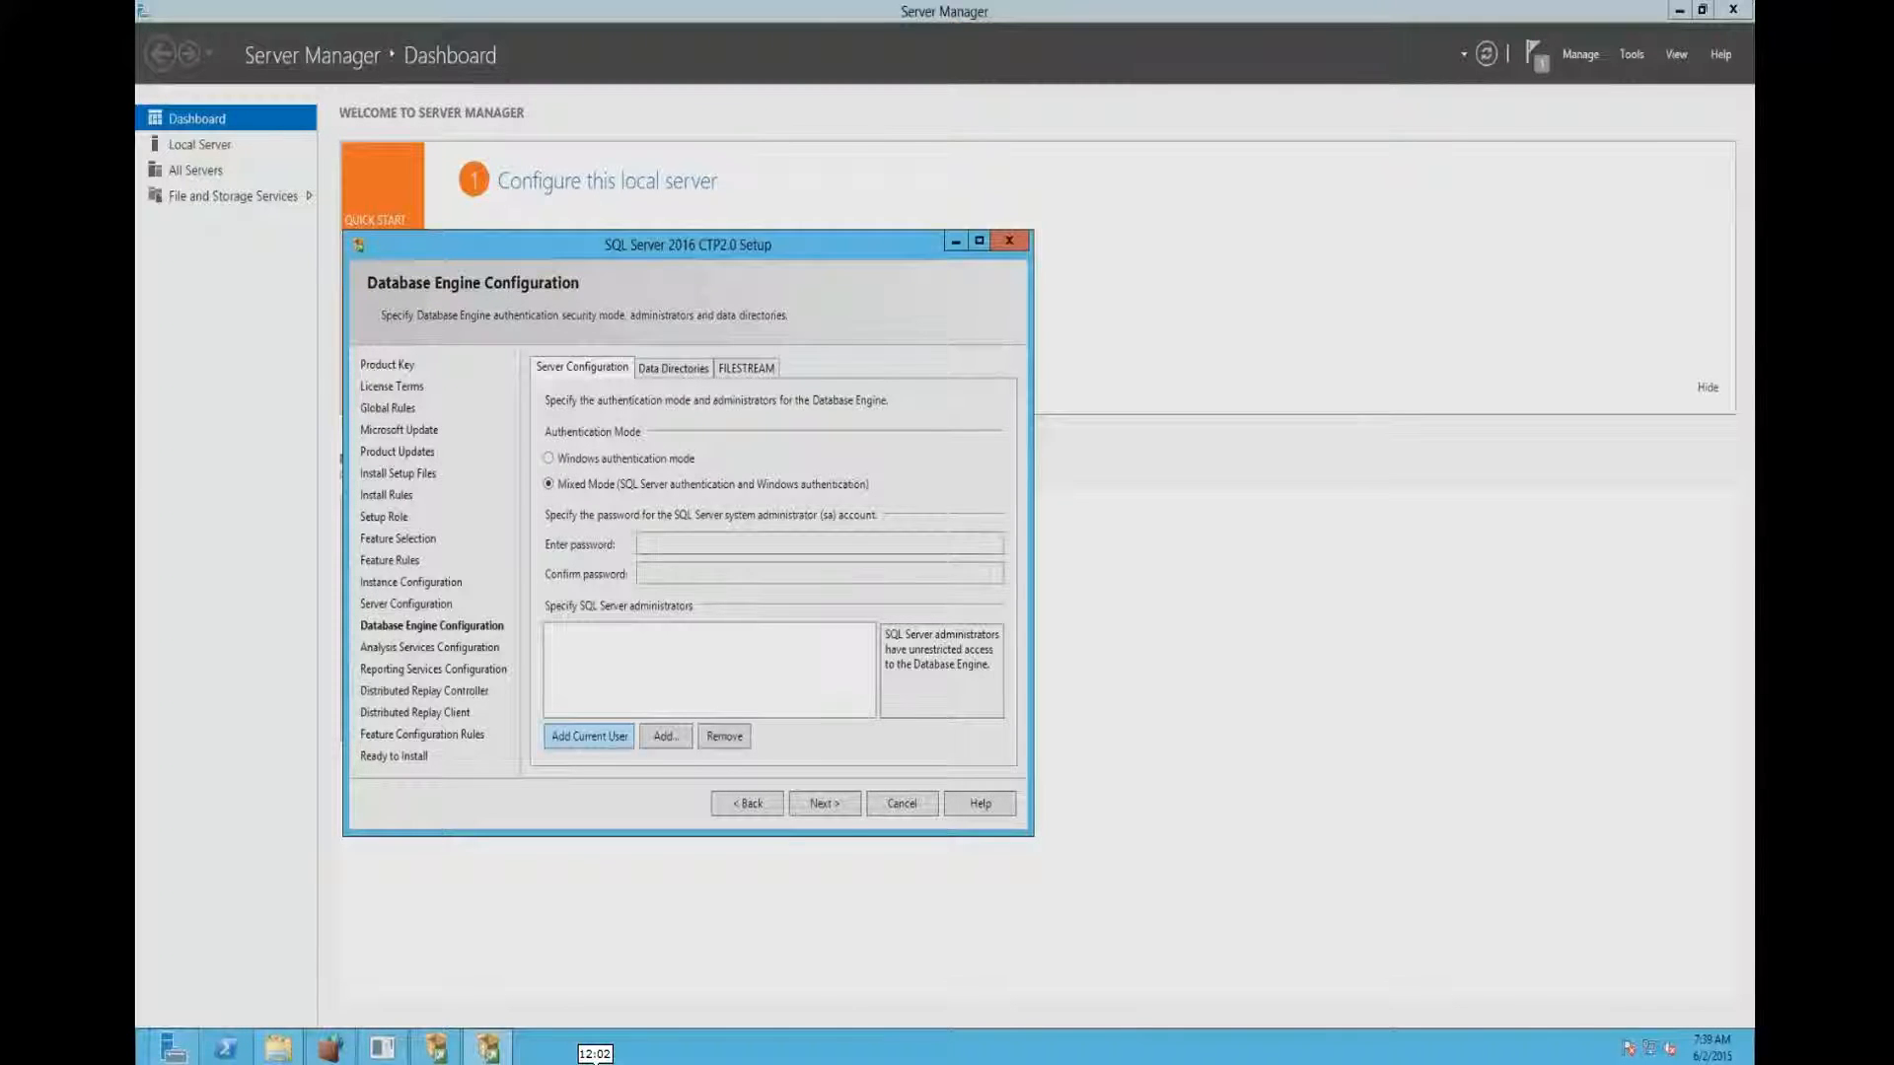
click(589, 736)
click(665, 735)
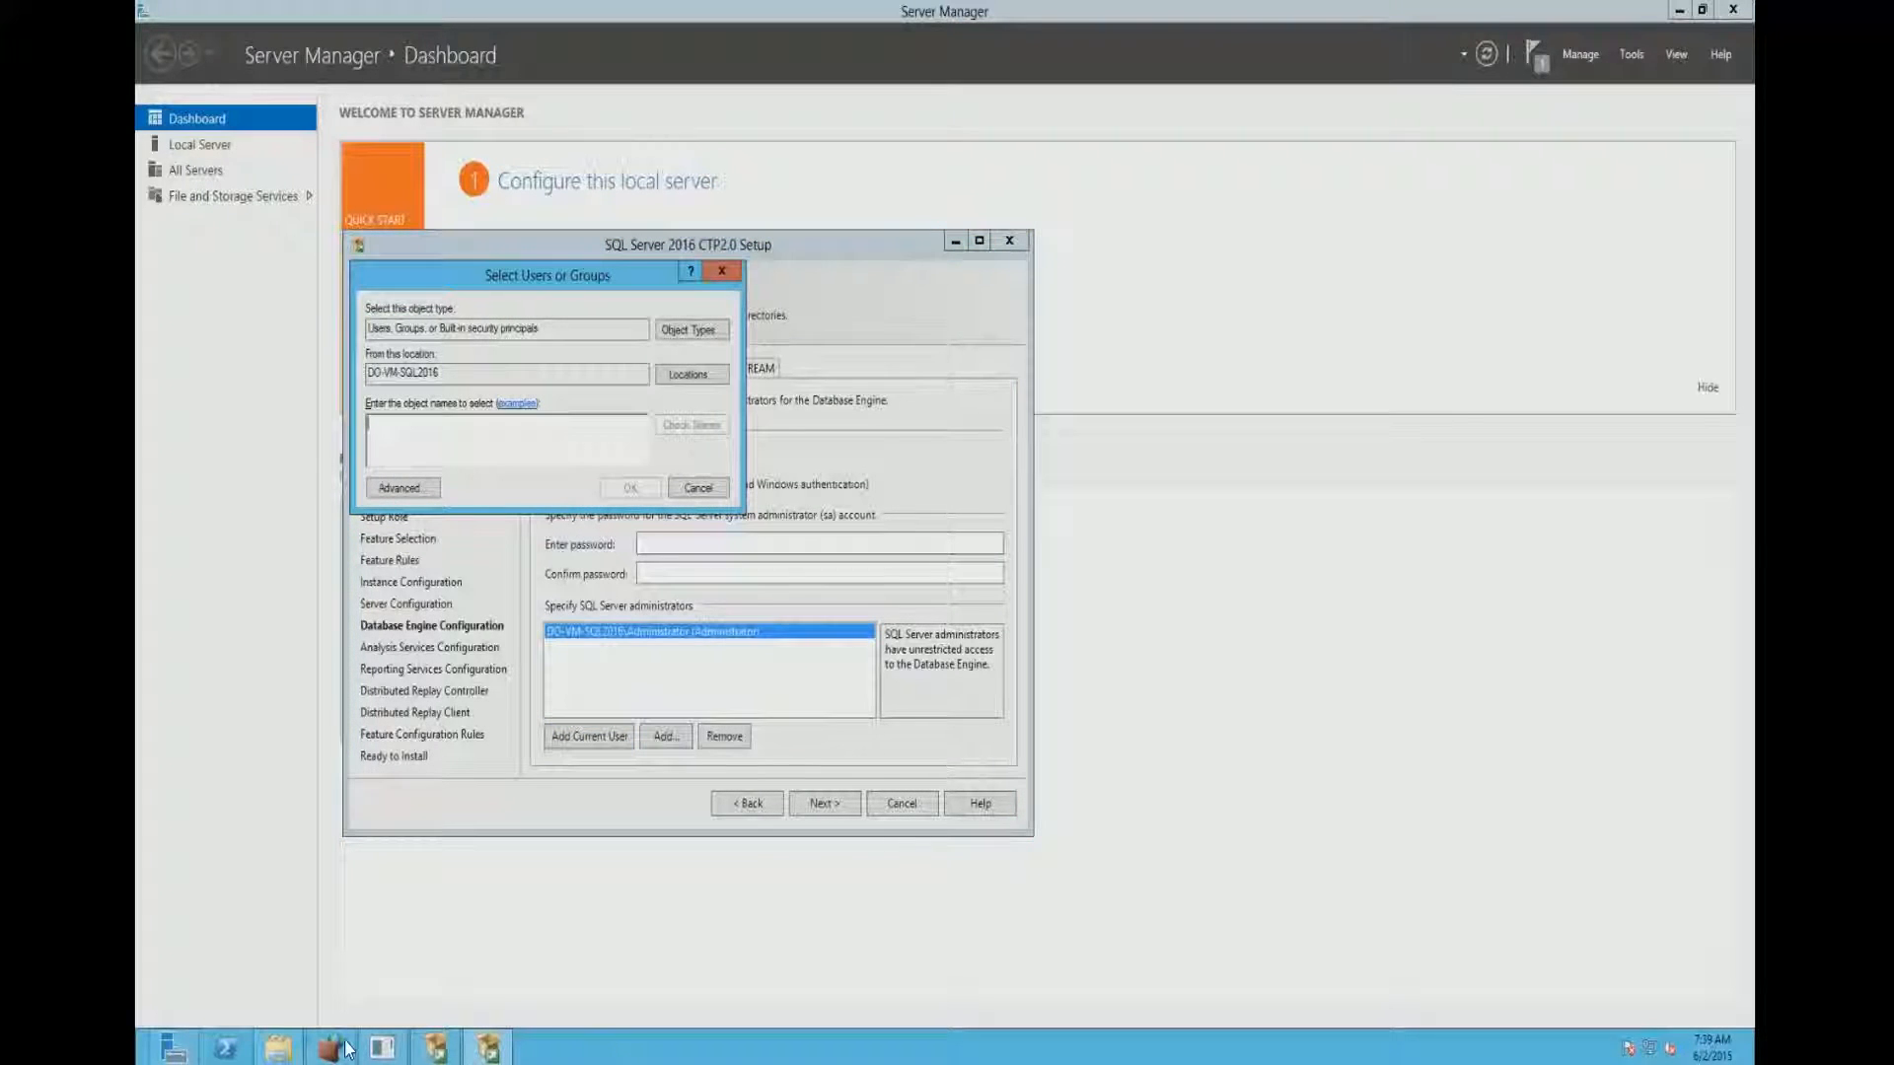
click(712, 490)
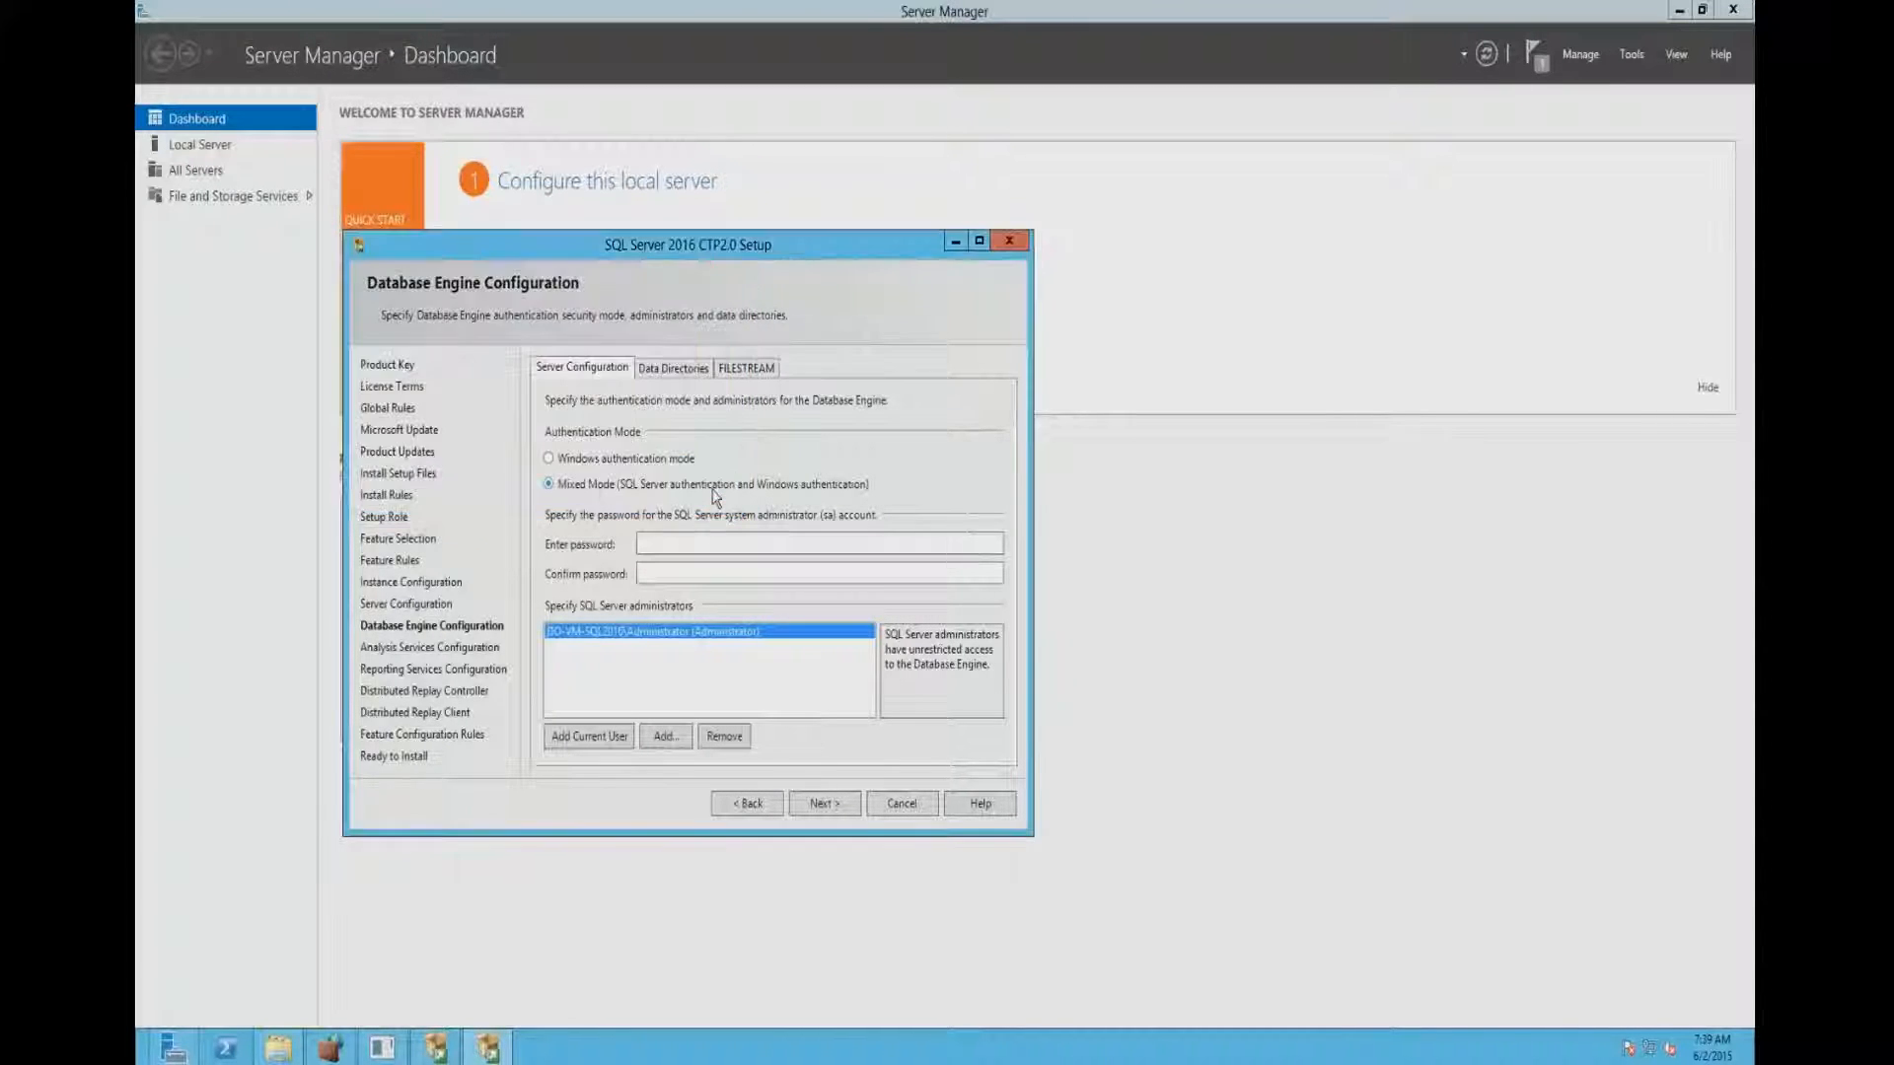
click(826, 803)
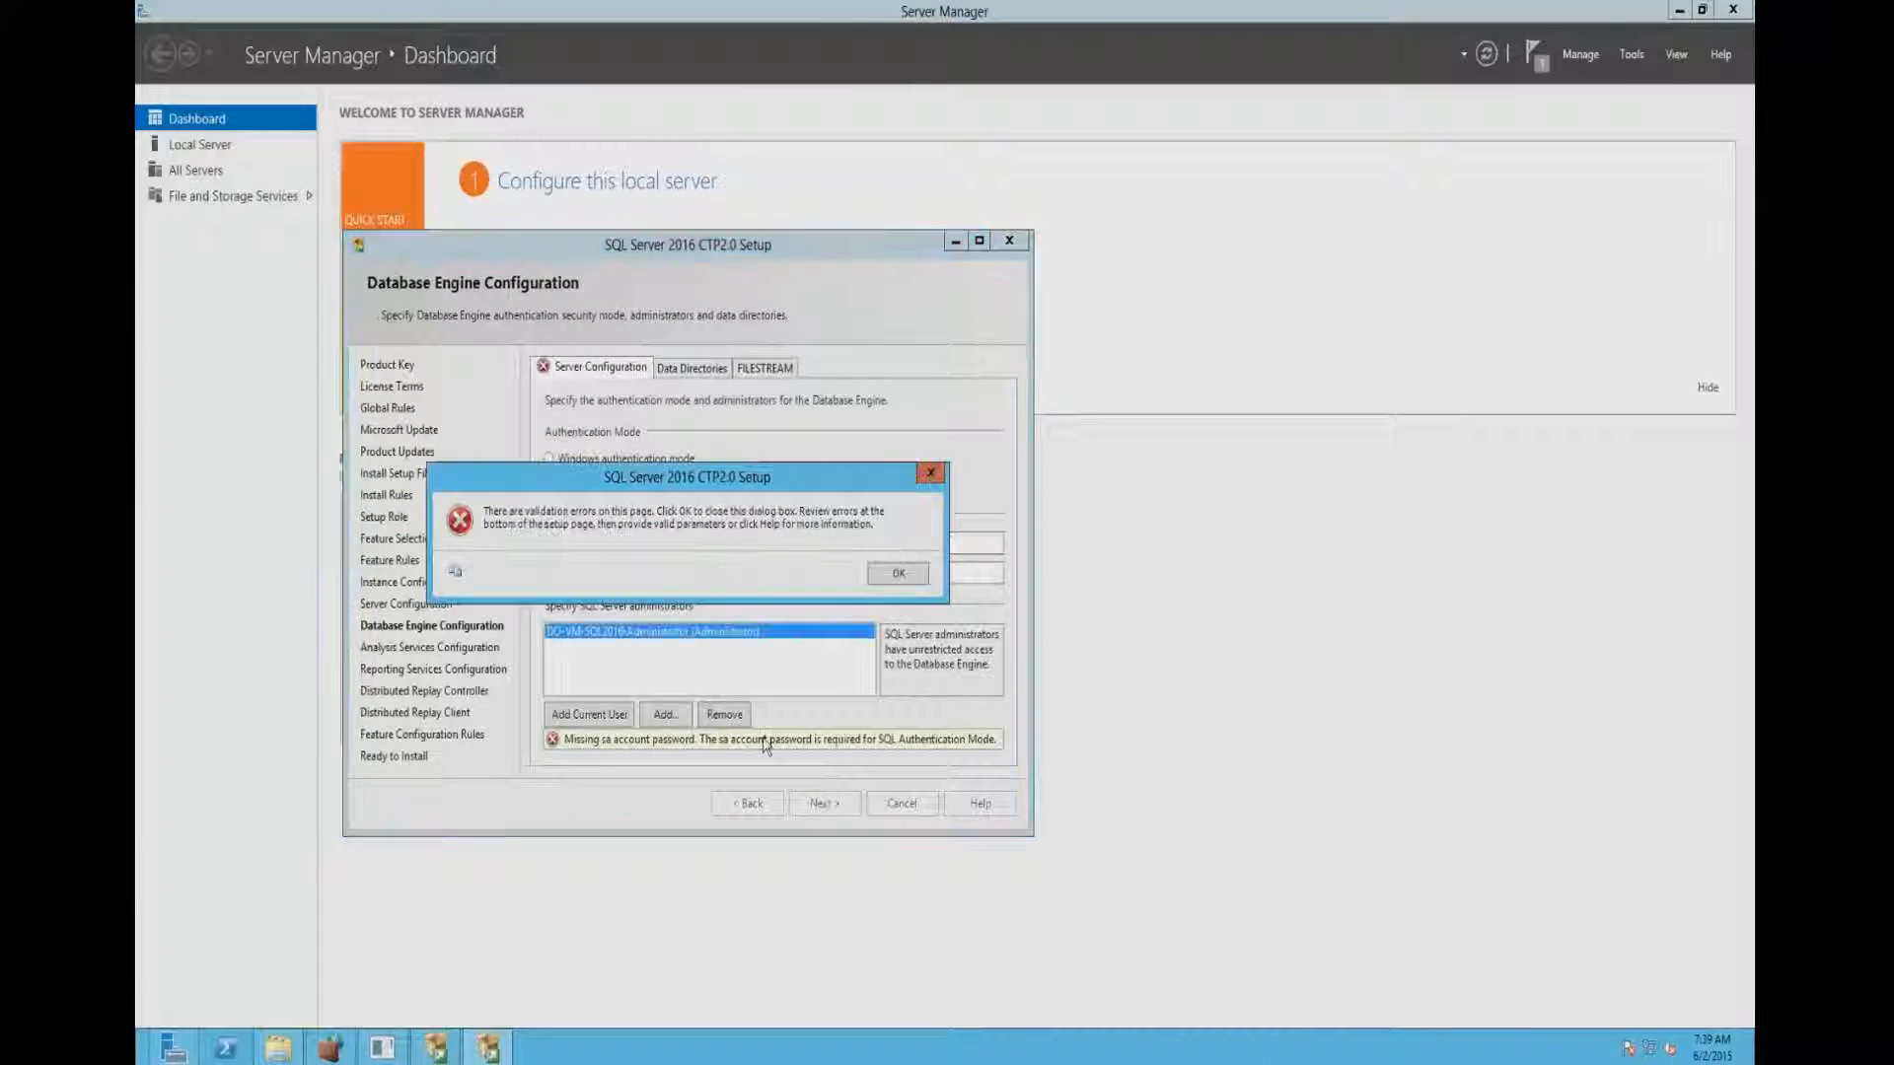
click(868, 568)
- Try to enter and confirm the sa account password and proceed past Database Engine Configuration
click(693, 535)
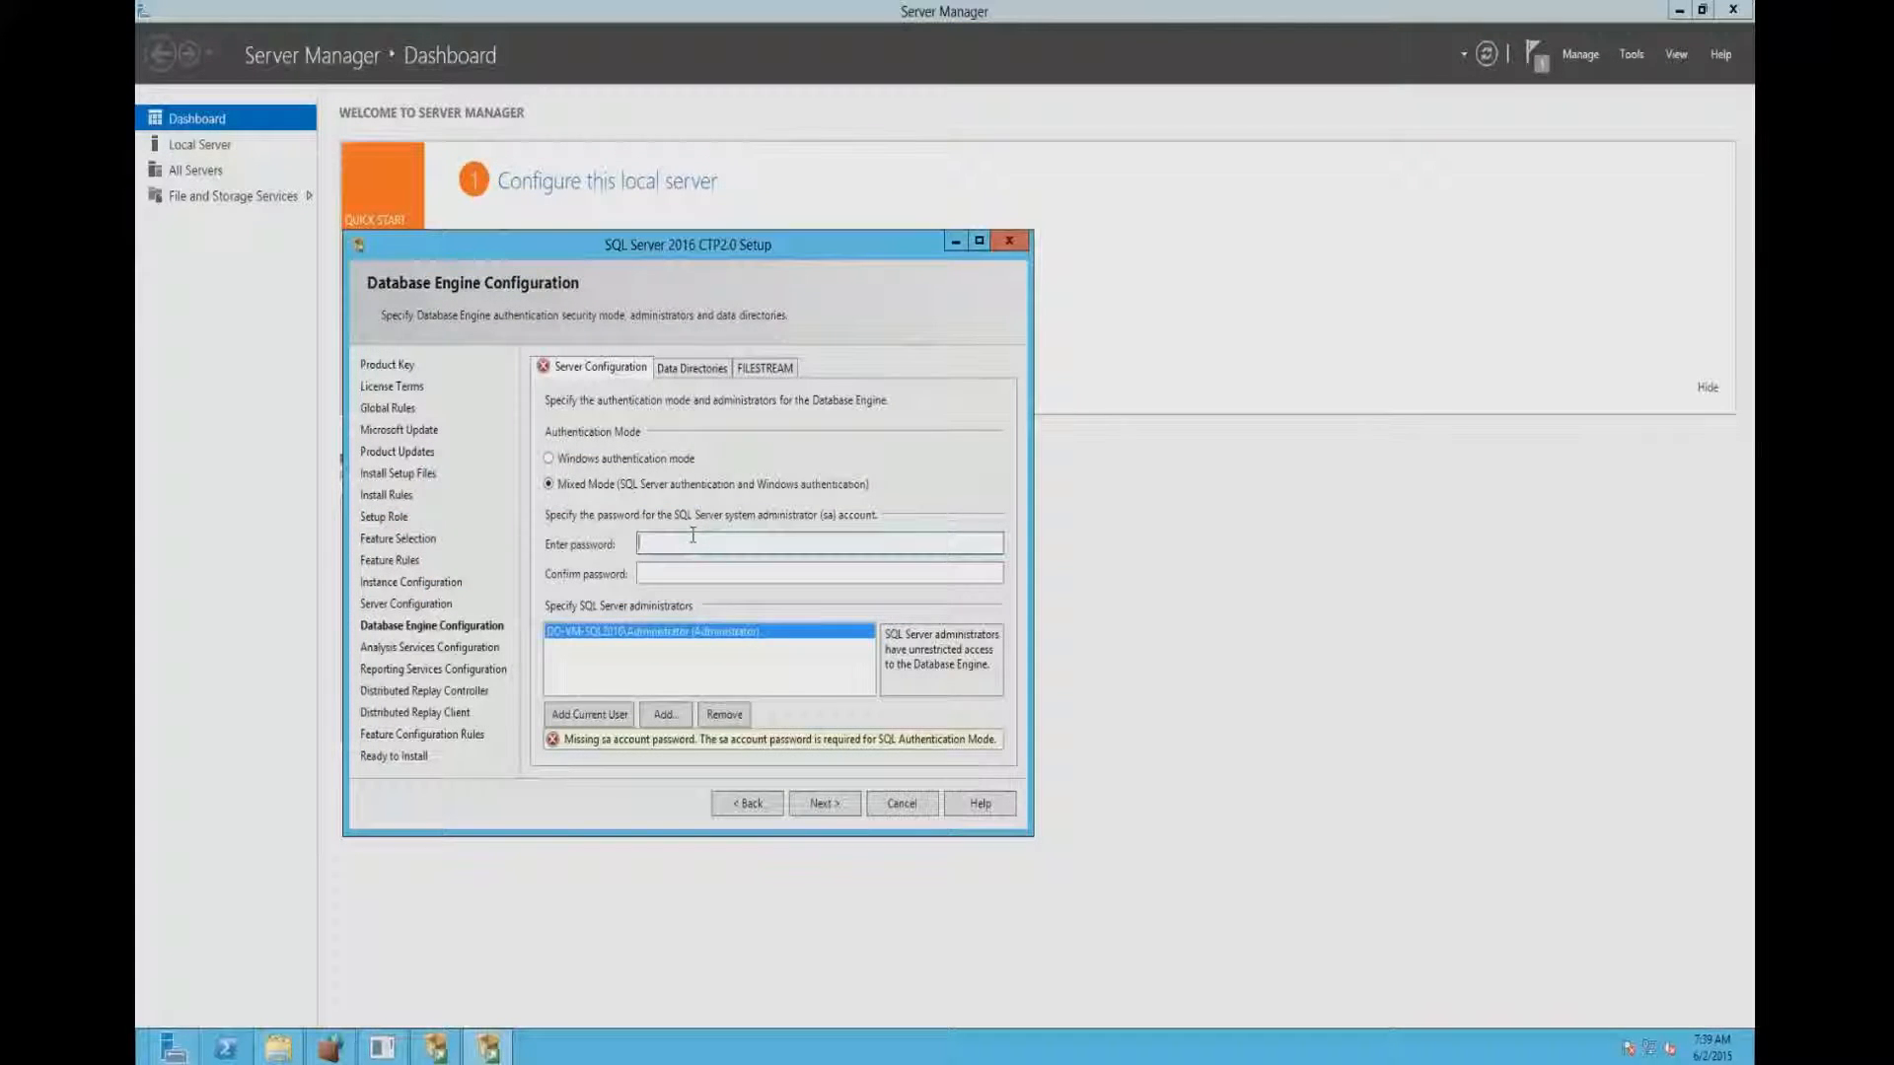
text(•••••)
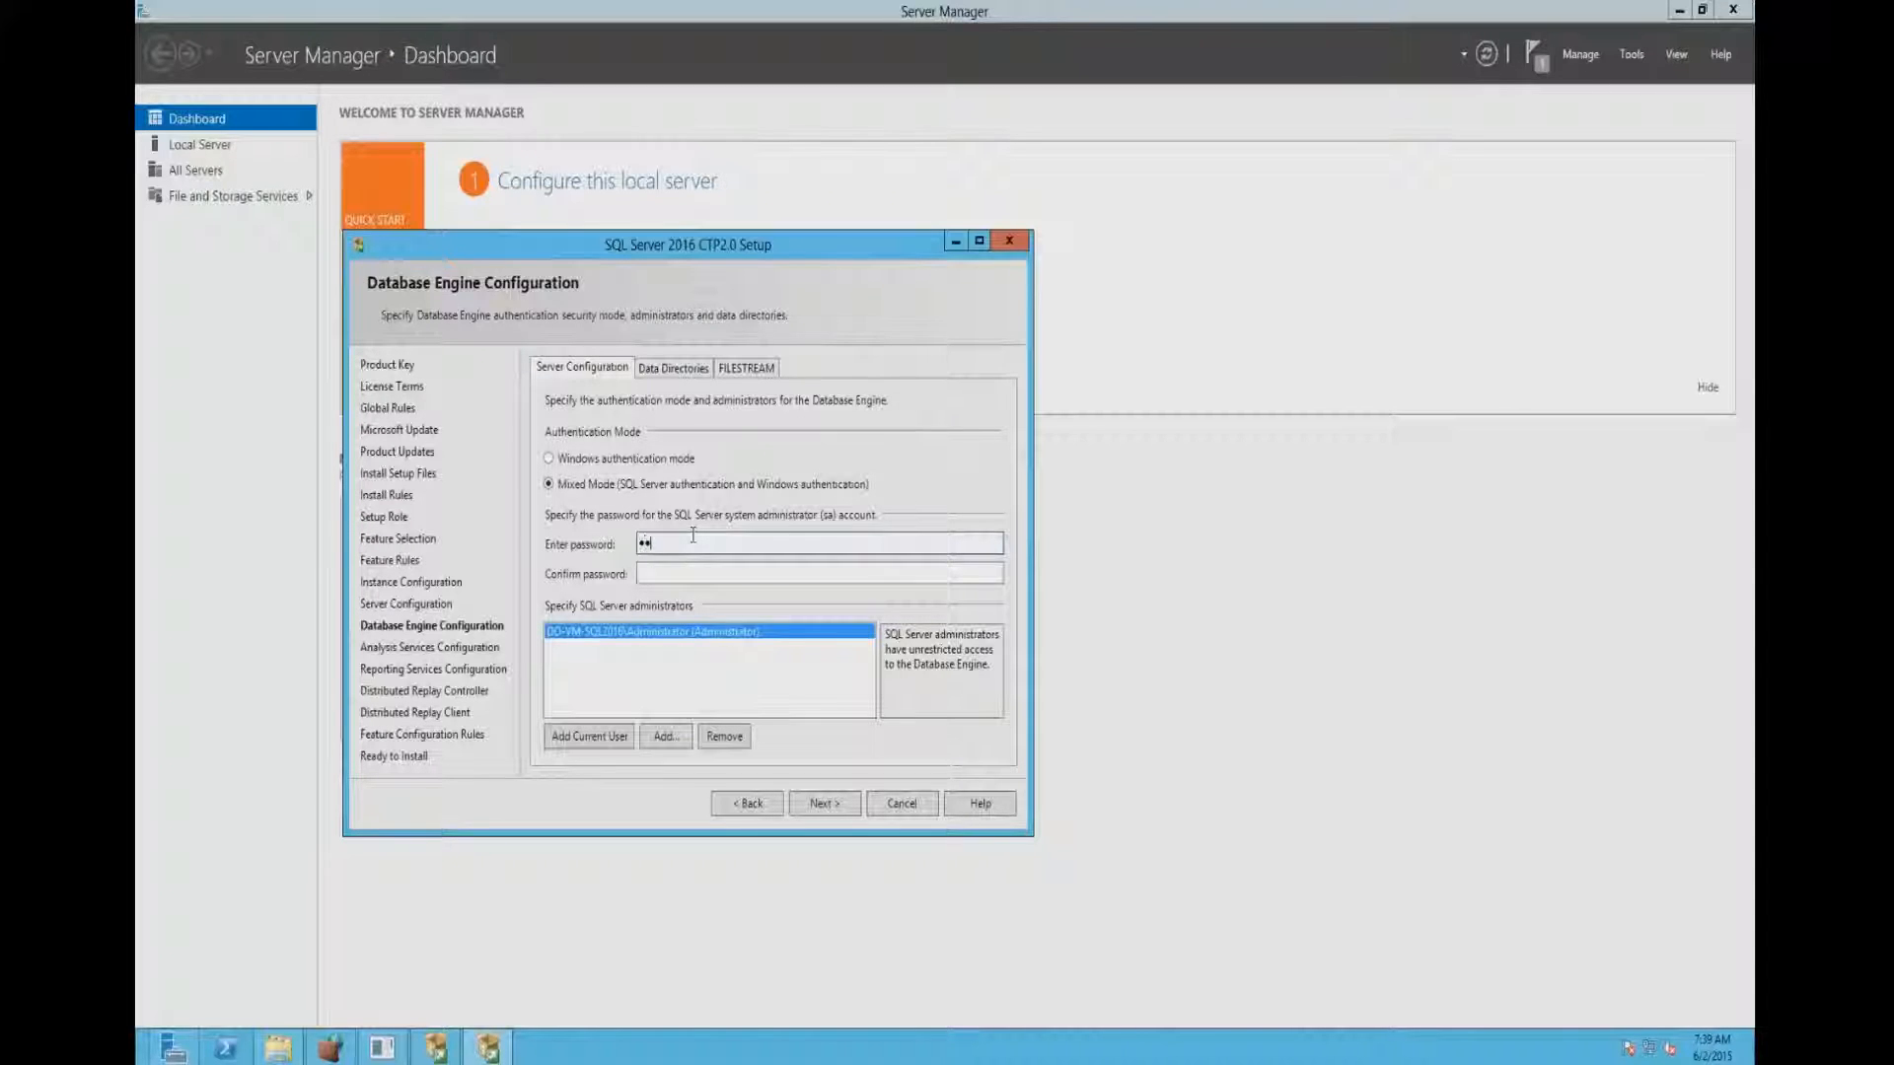
text(•••••)
key(Tab)
text(•••••)
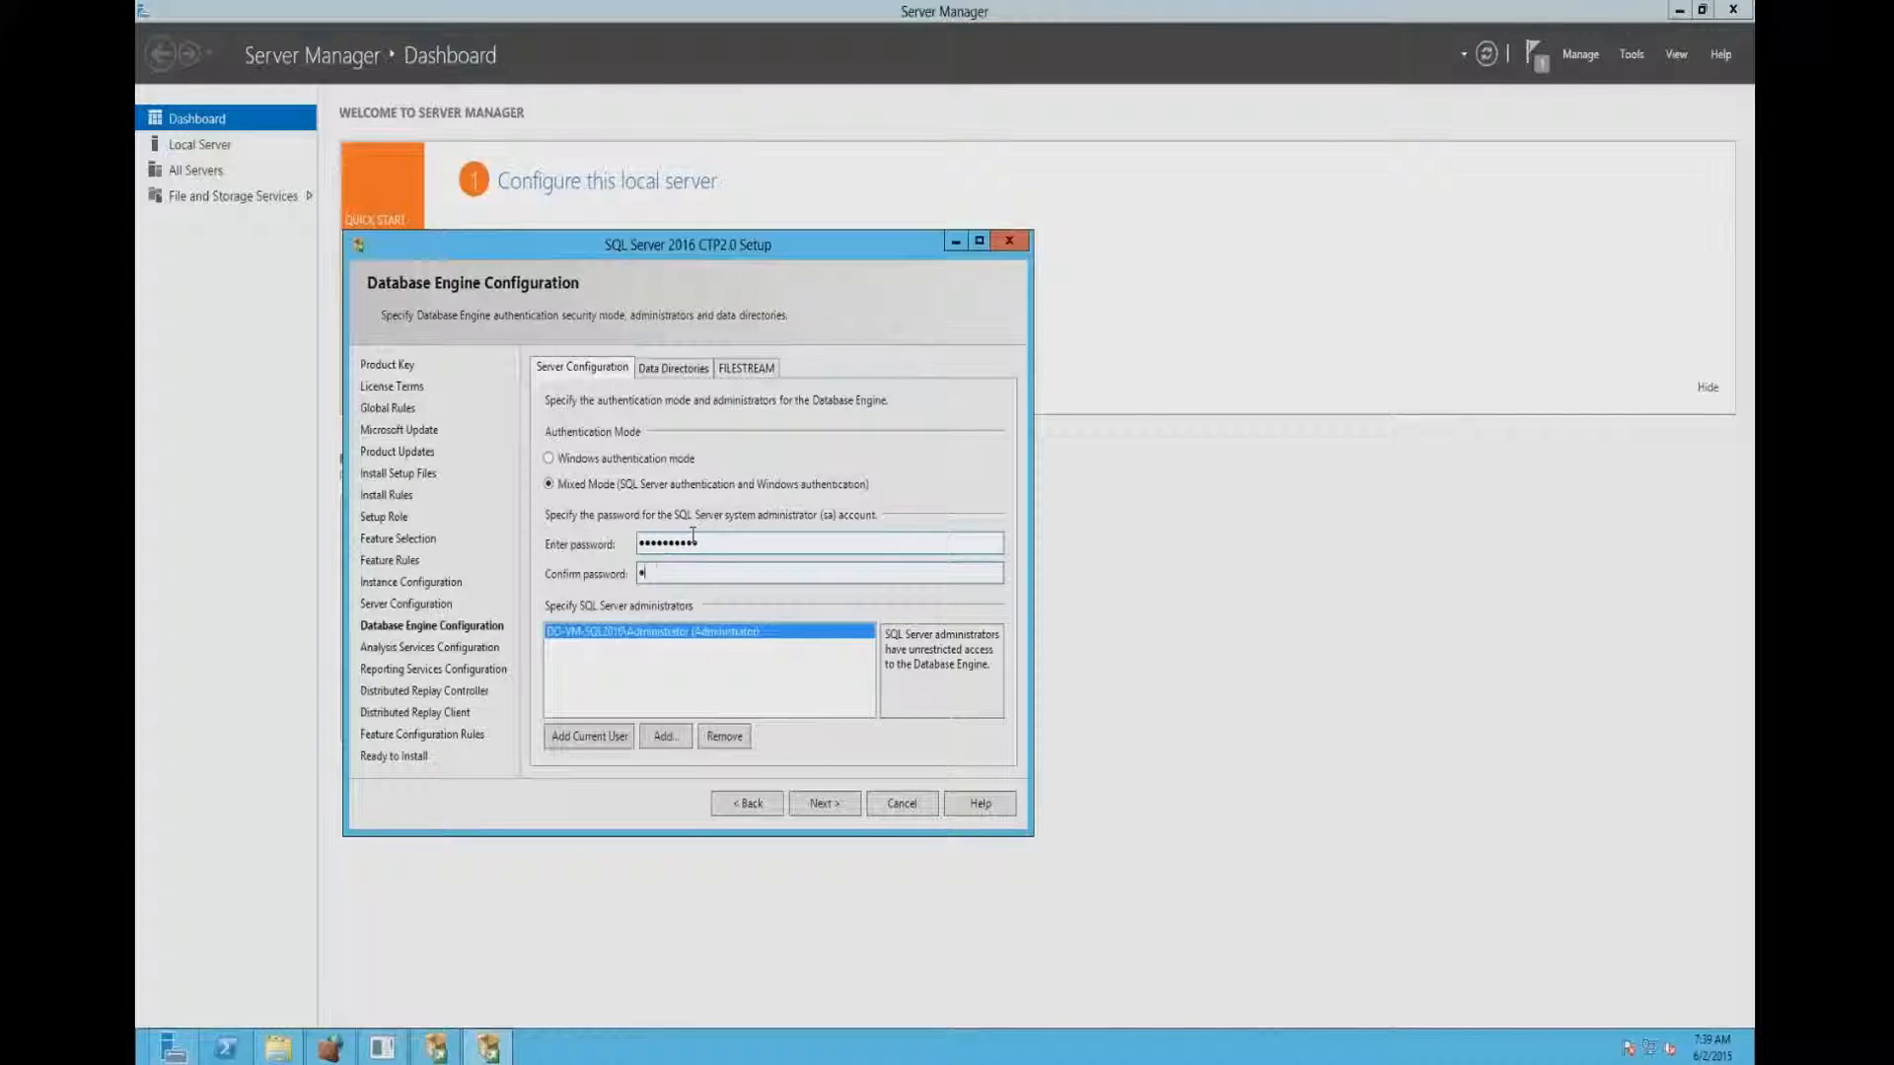
text(••••)
click(826, 804)
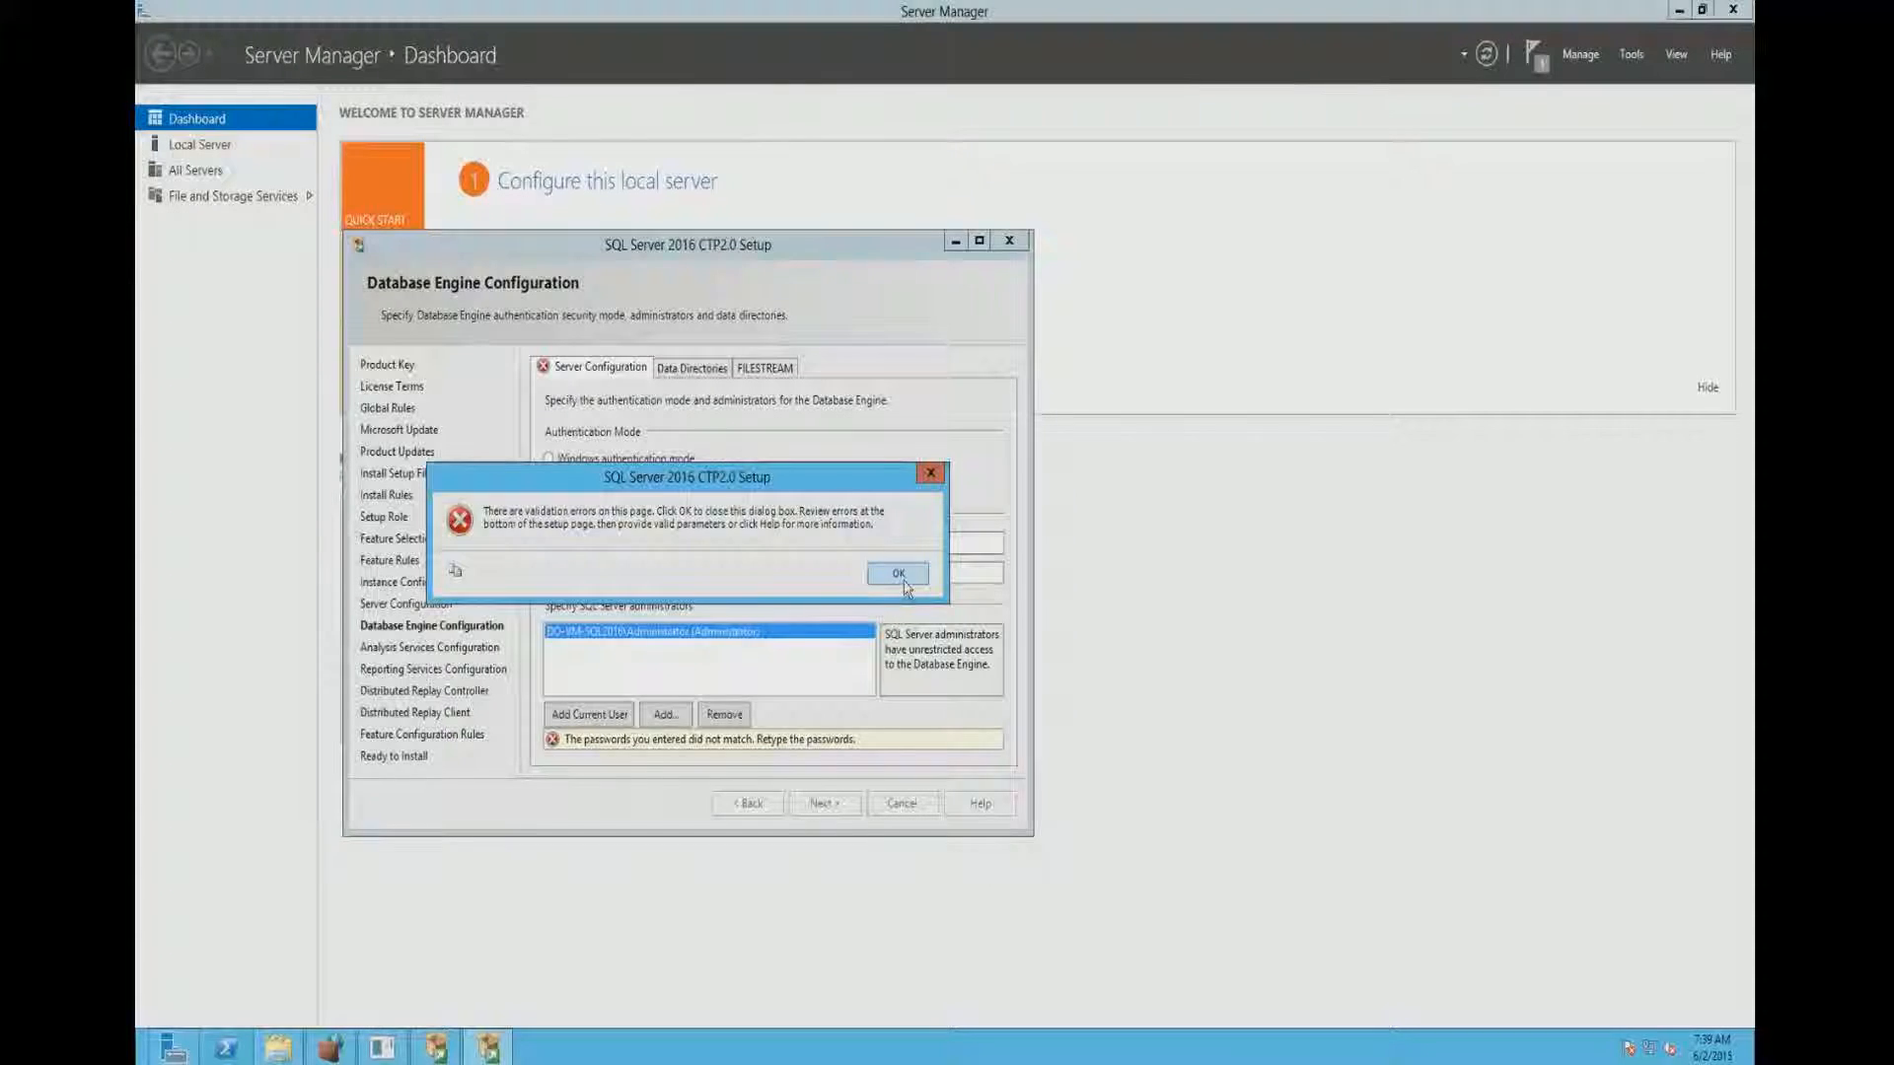
click(899, 574)
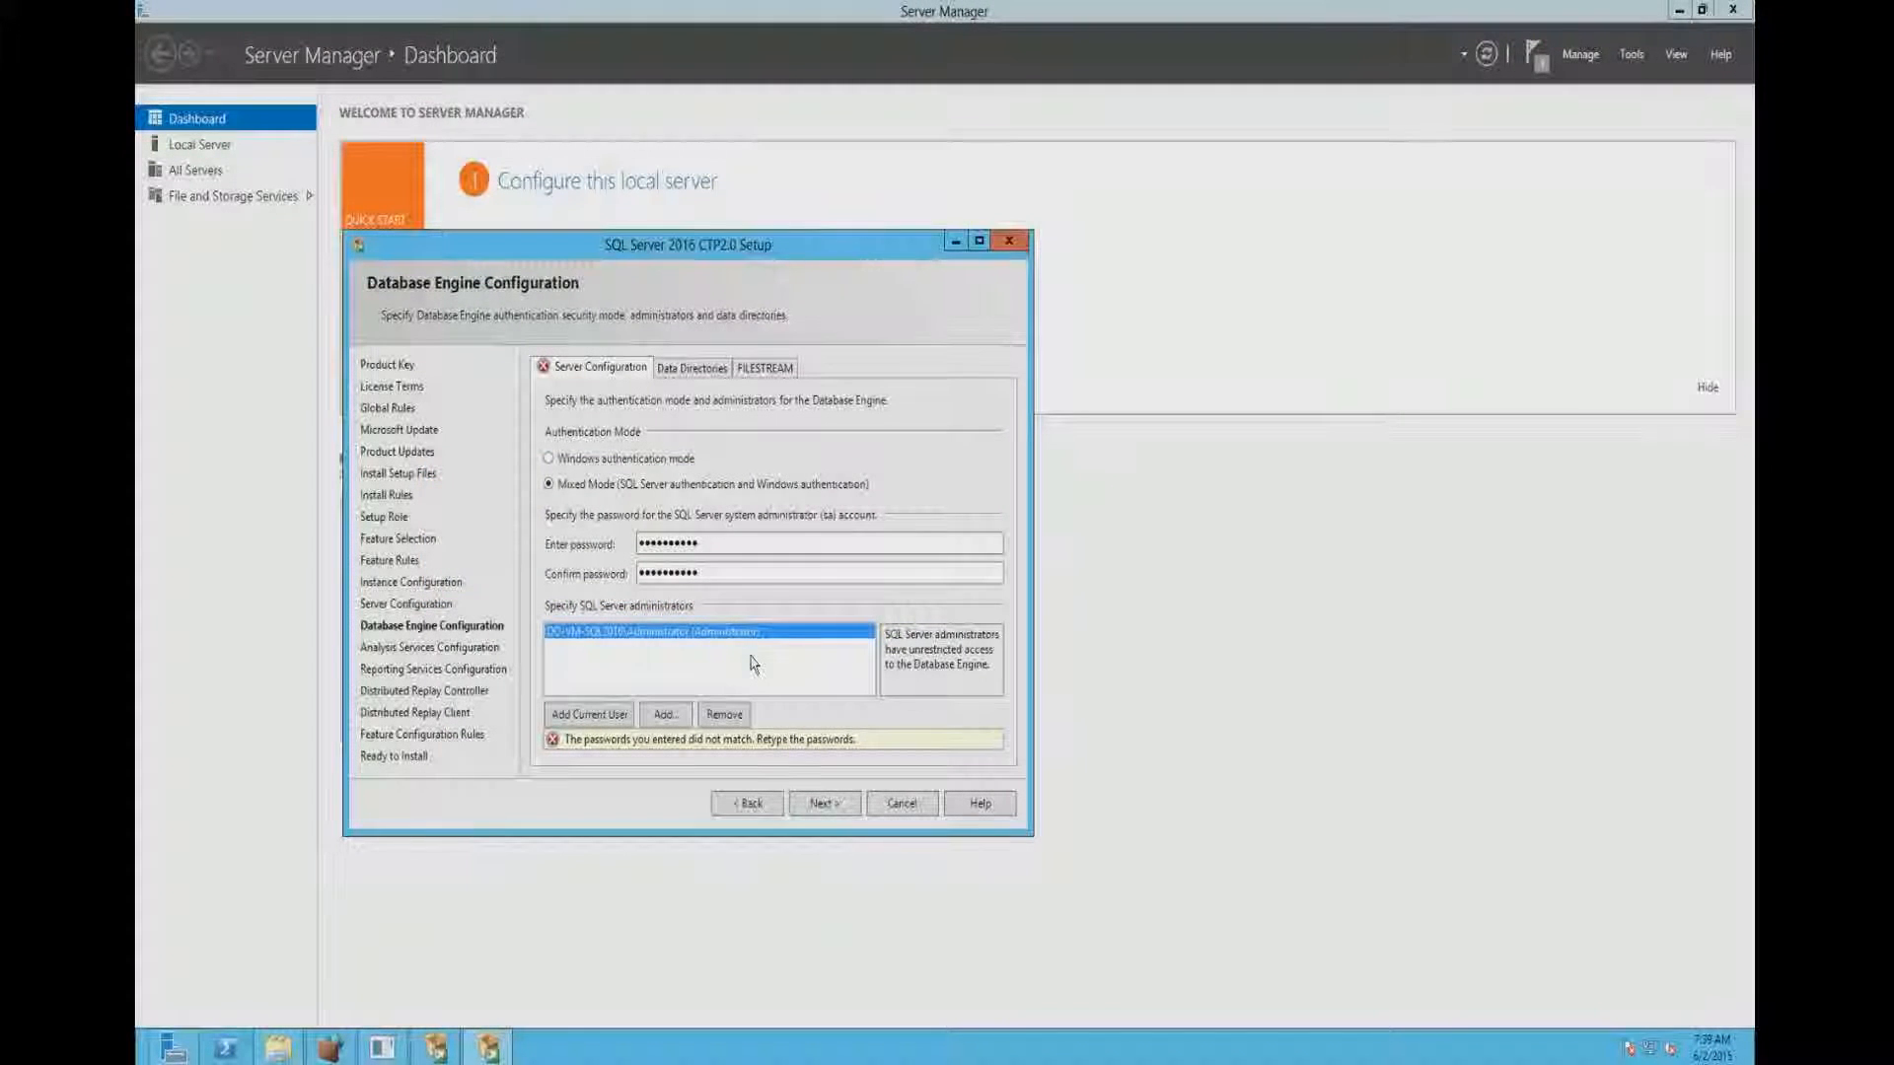
- Retype the sa account password in both the confirmation and password fields and continue to Analysis Services Configuration
double_click(670, 573)
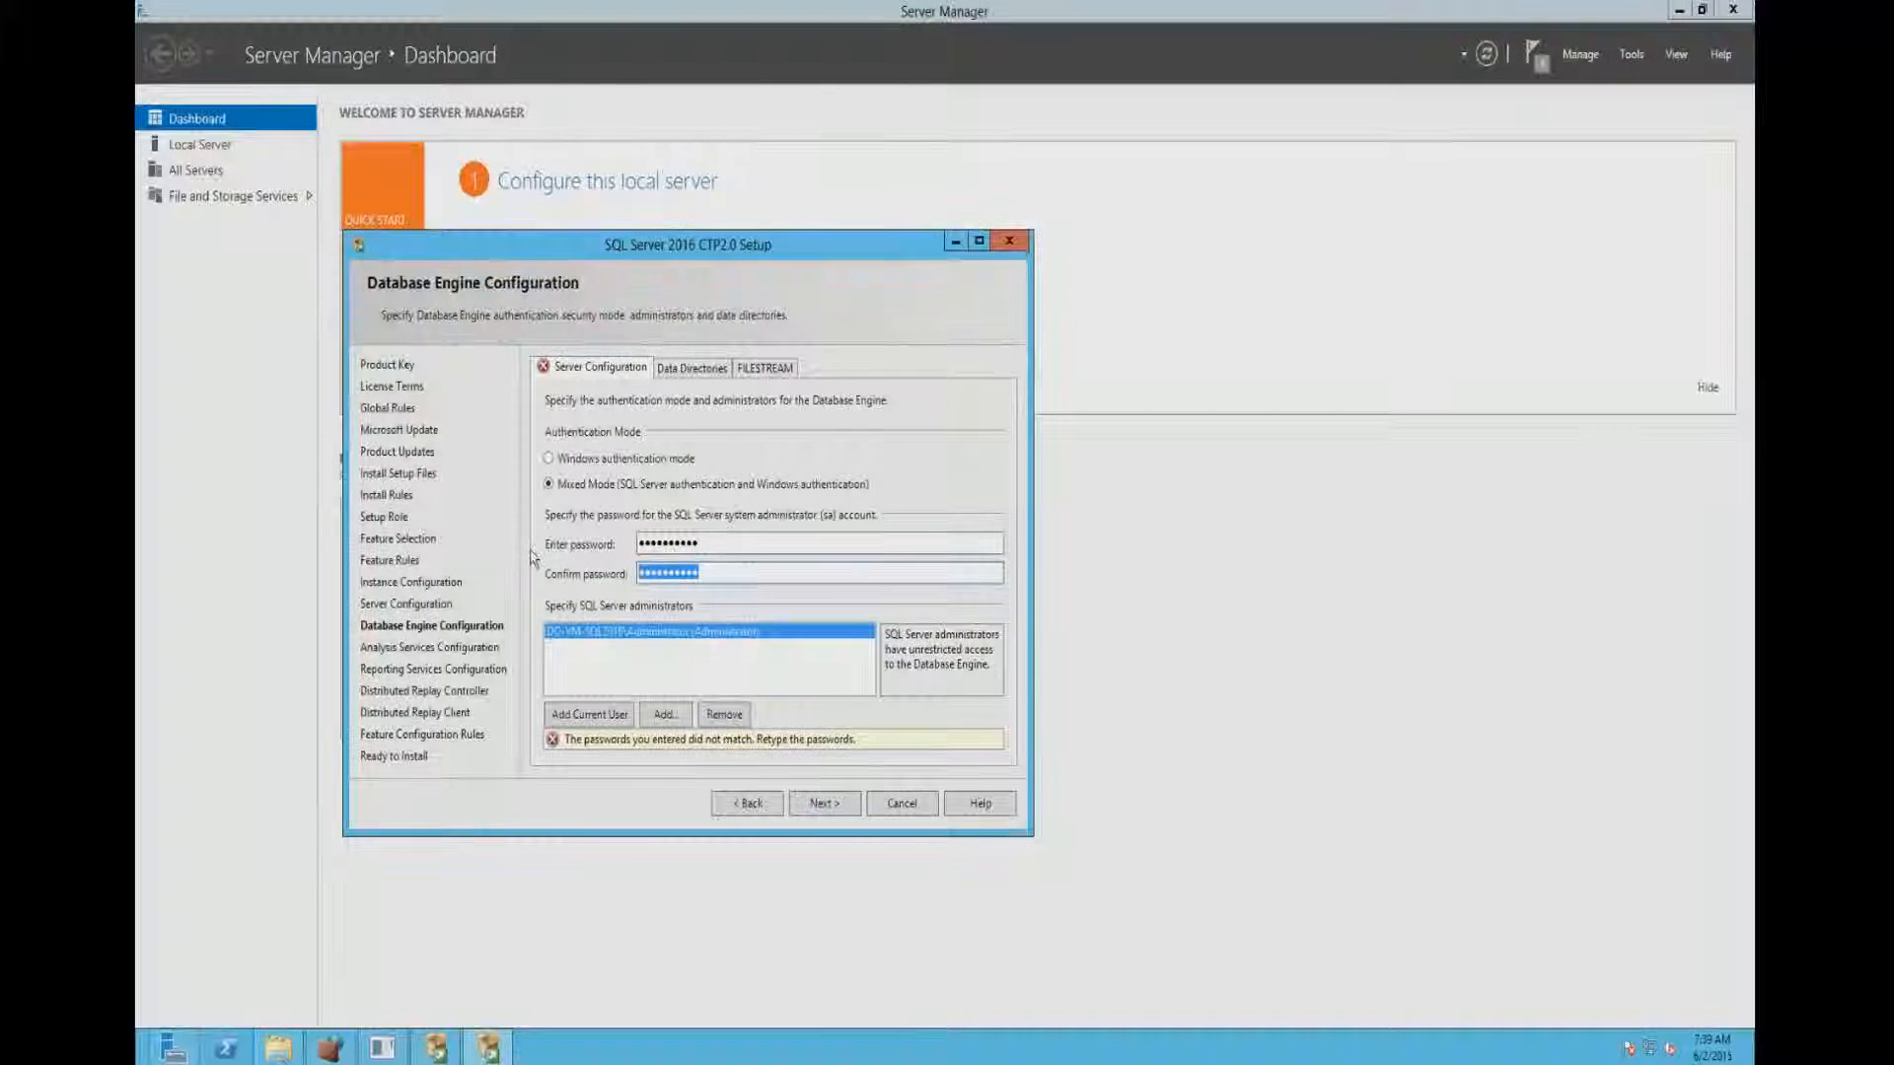
text(*****)
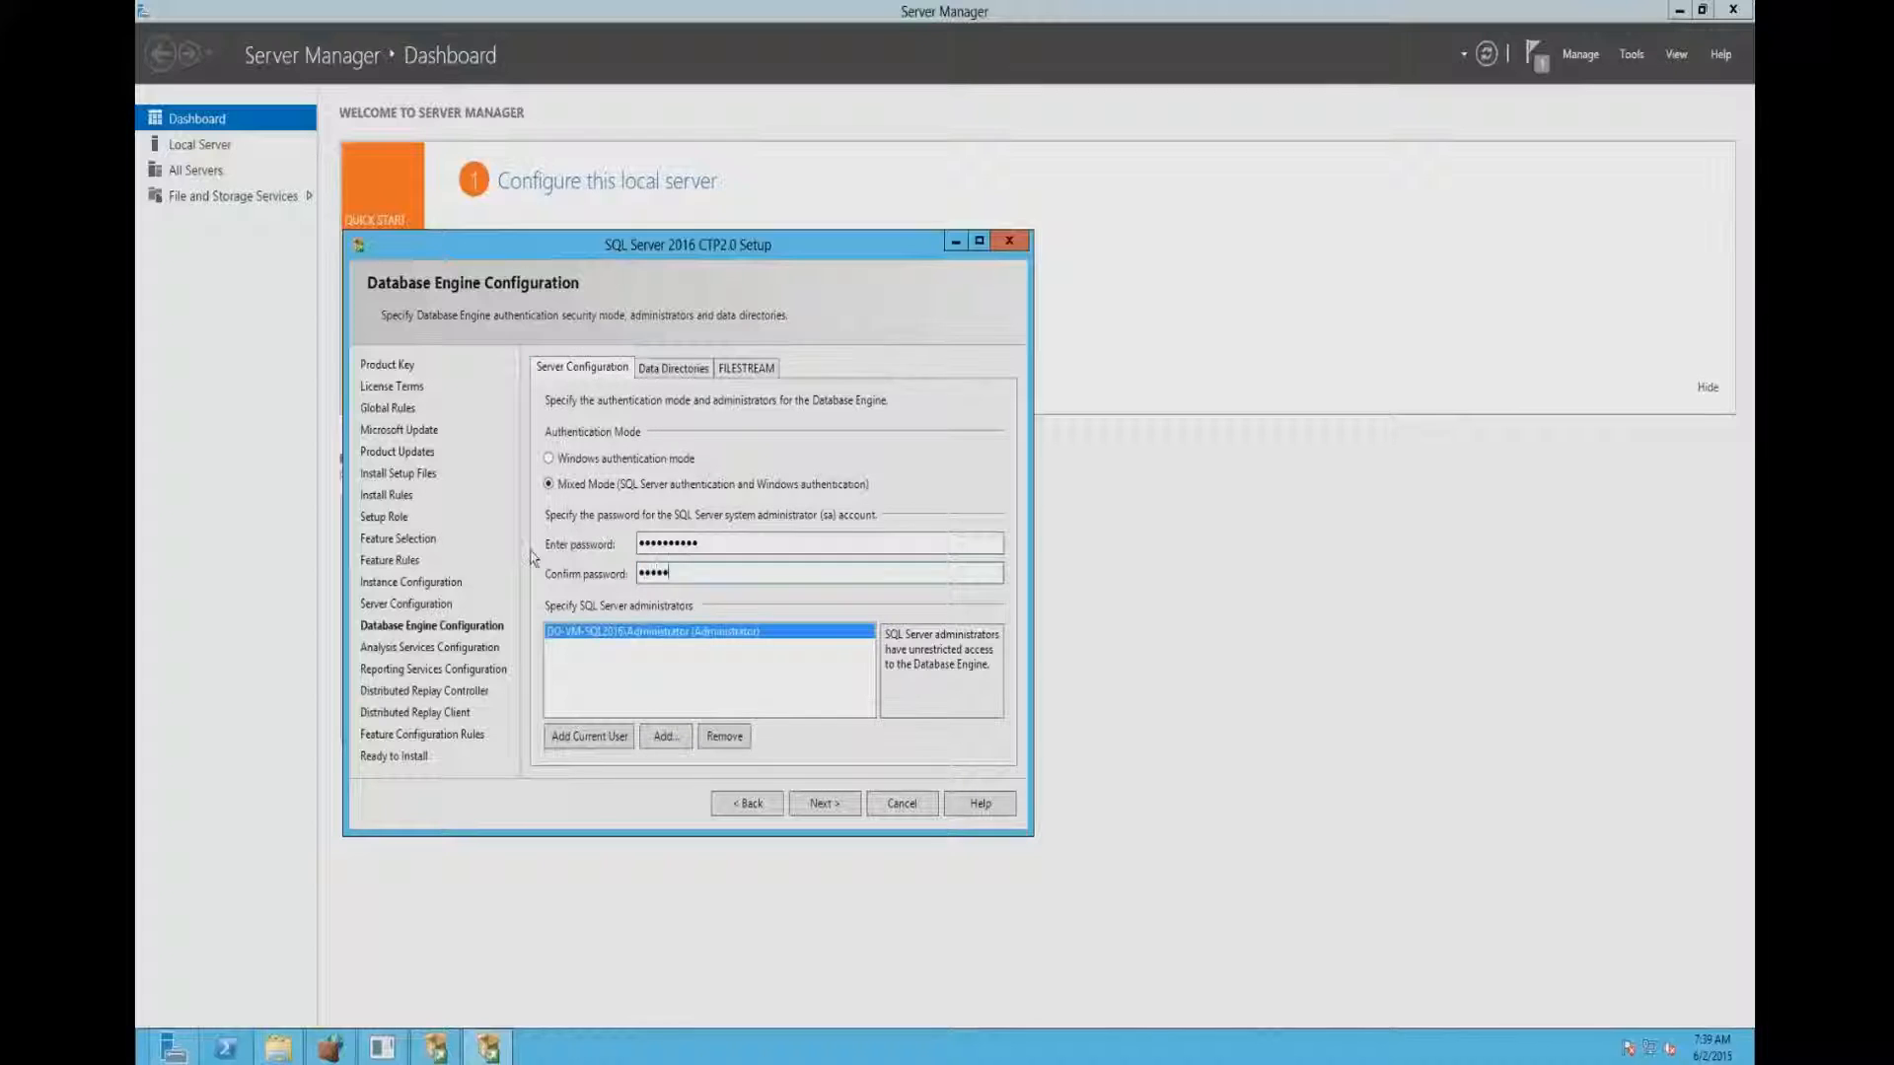
text(*****)
key(shift+Tab)
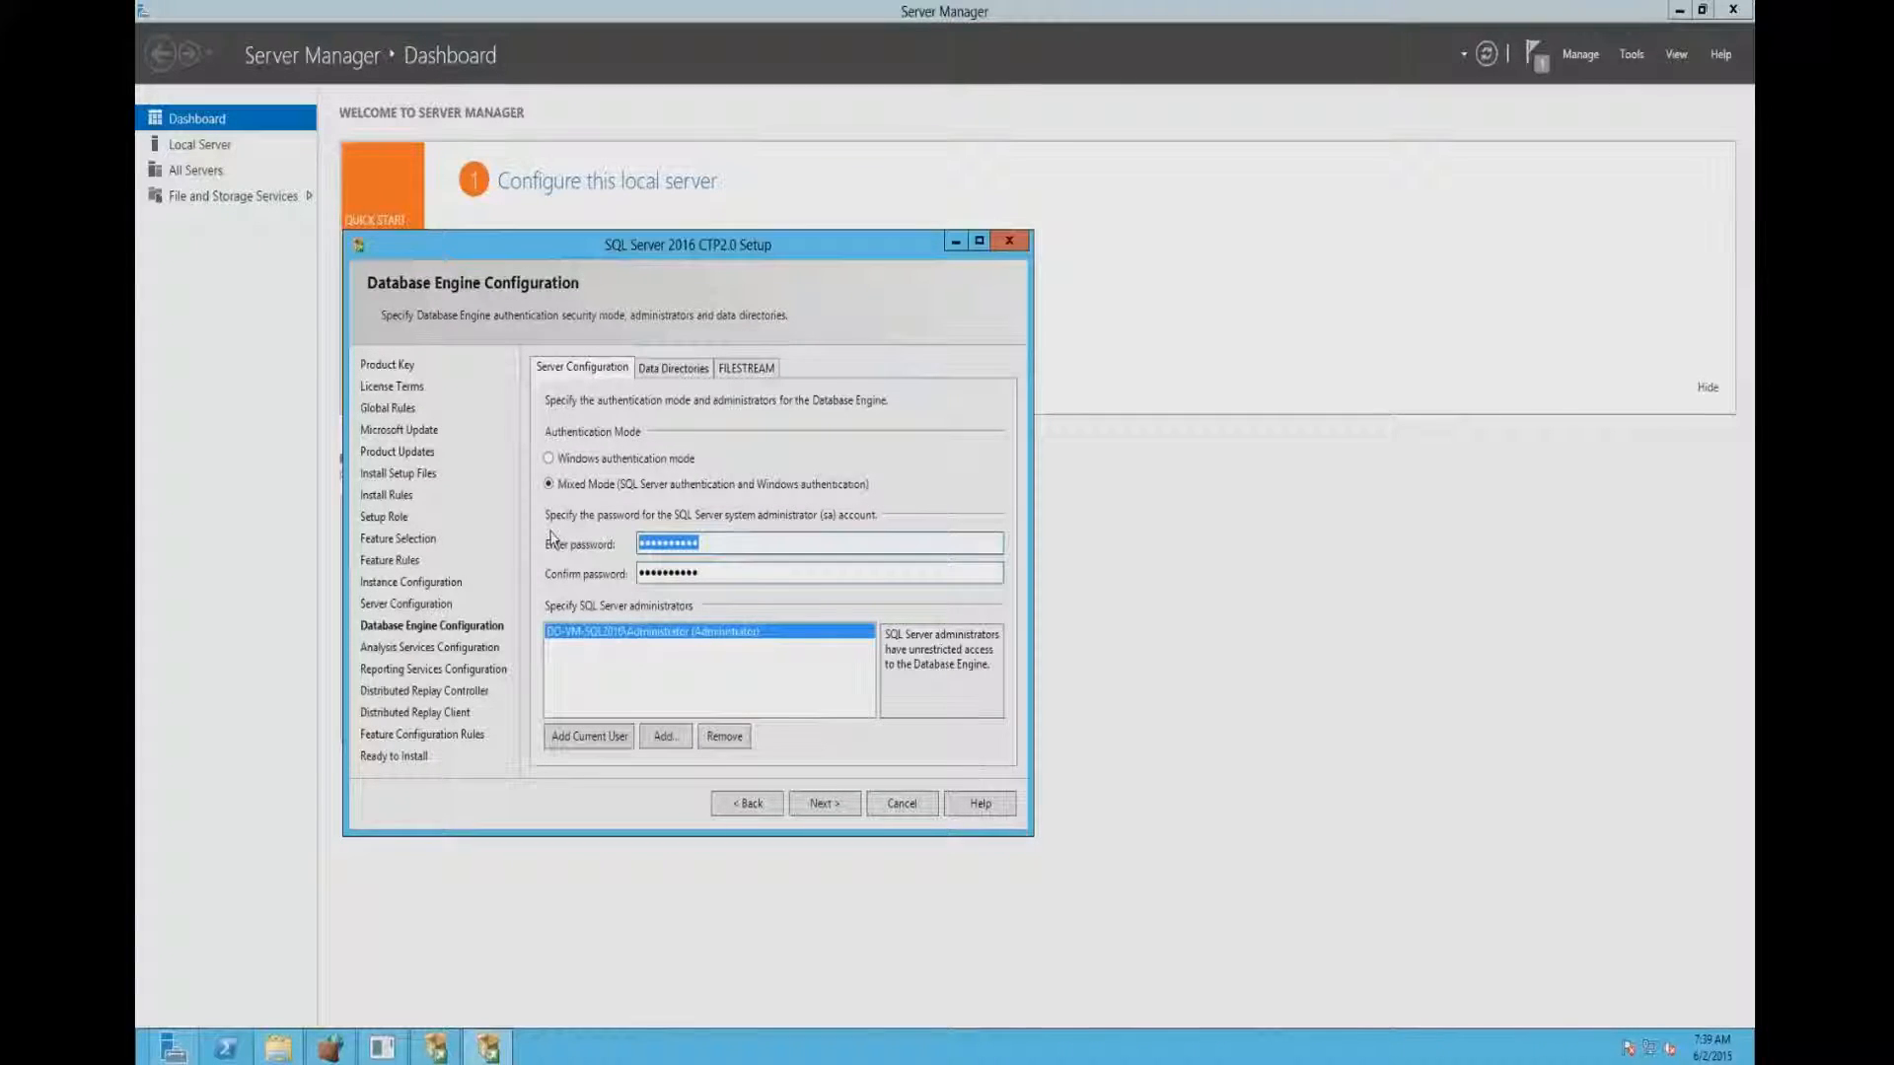
text(**********)
click(817, 804)
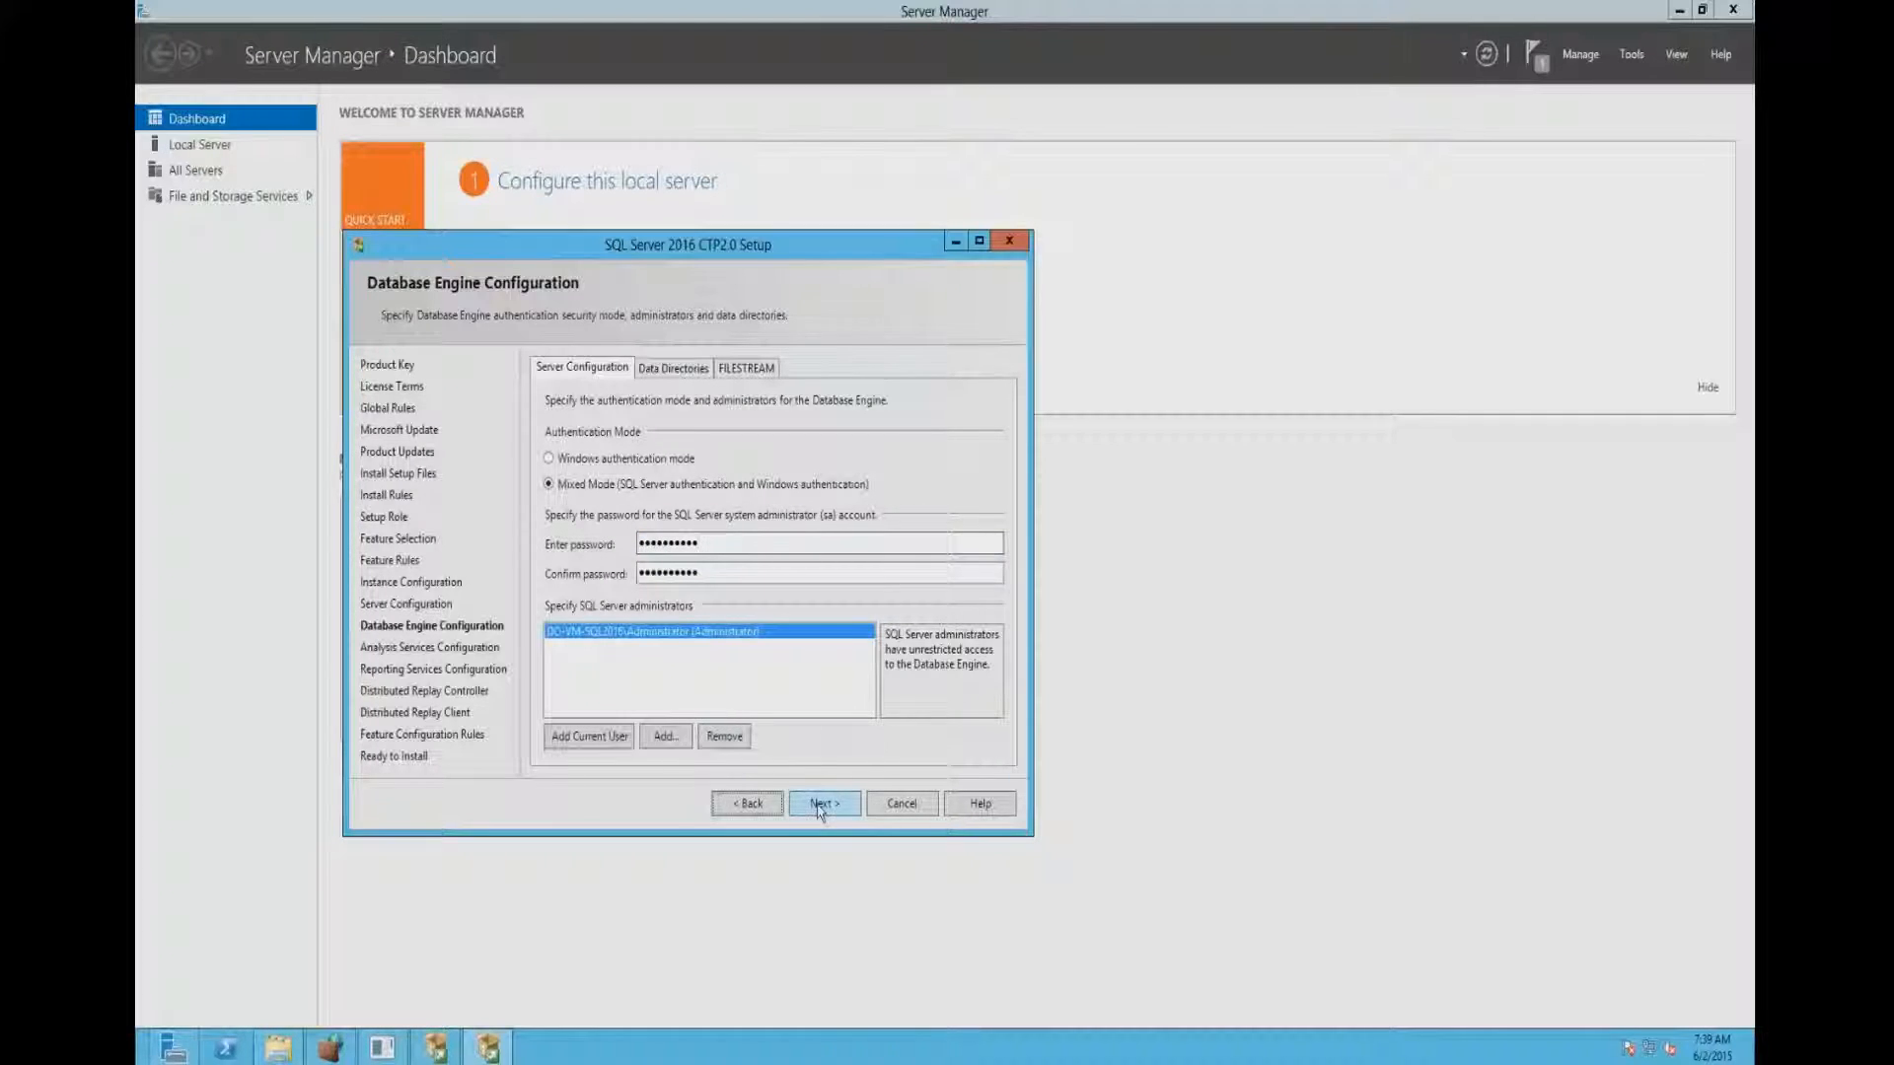
- Add the current user as Analysis Services administrator in Multidimensional and Data Mining Mode and accept the default Reporting Services configuration
click(604, 739)
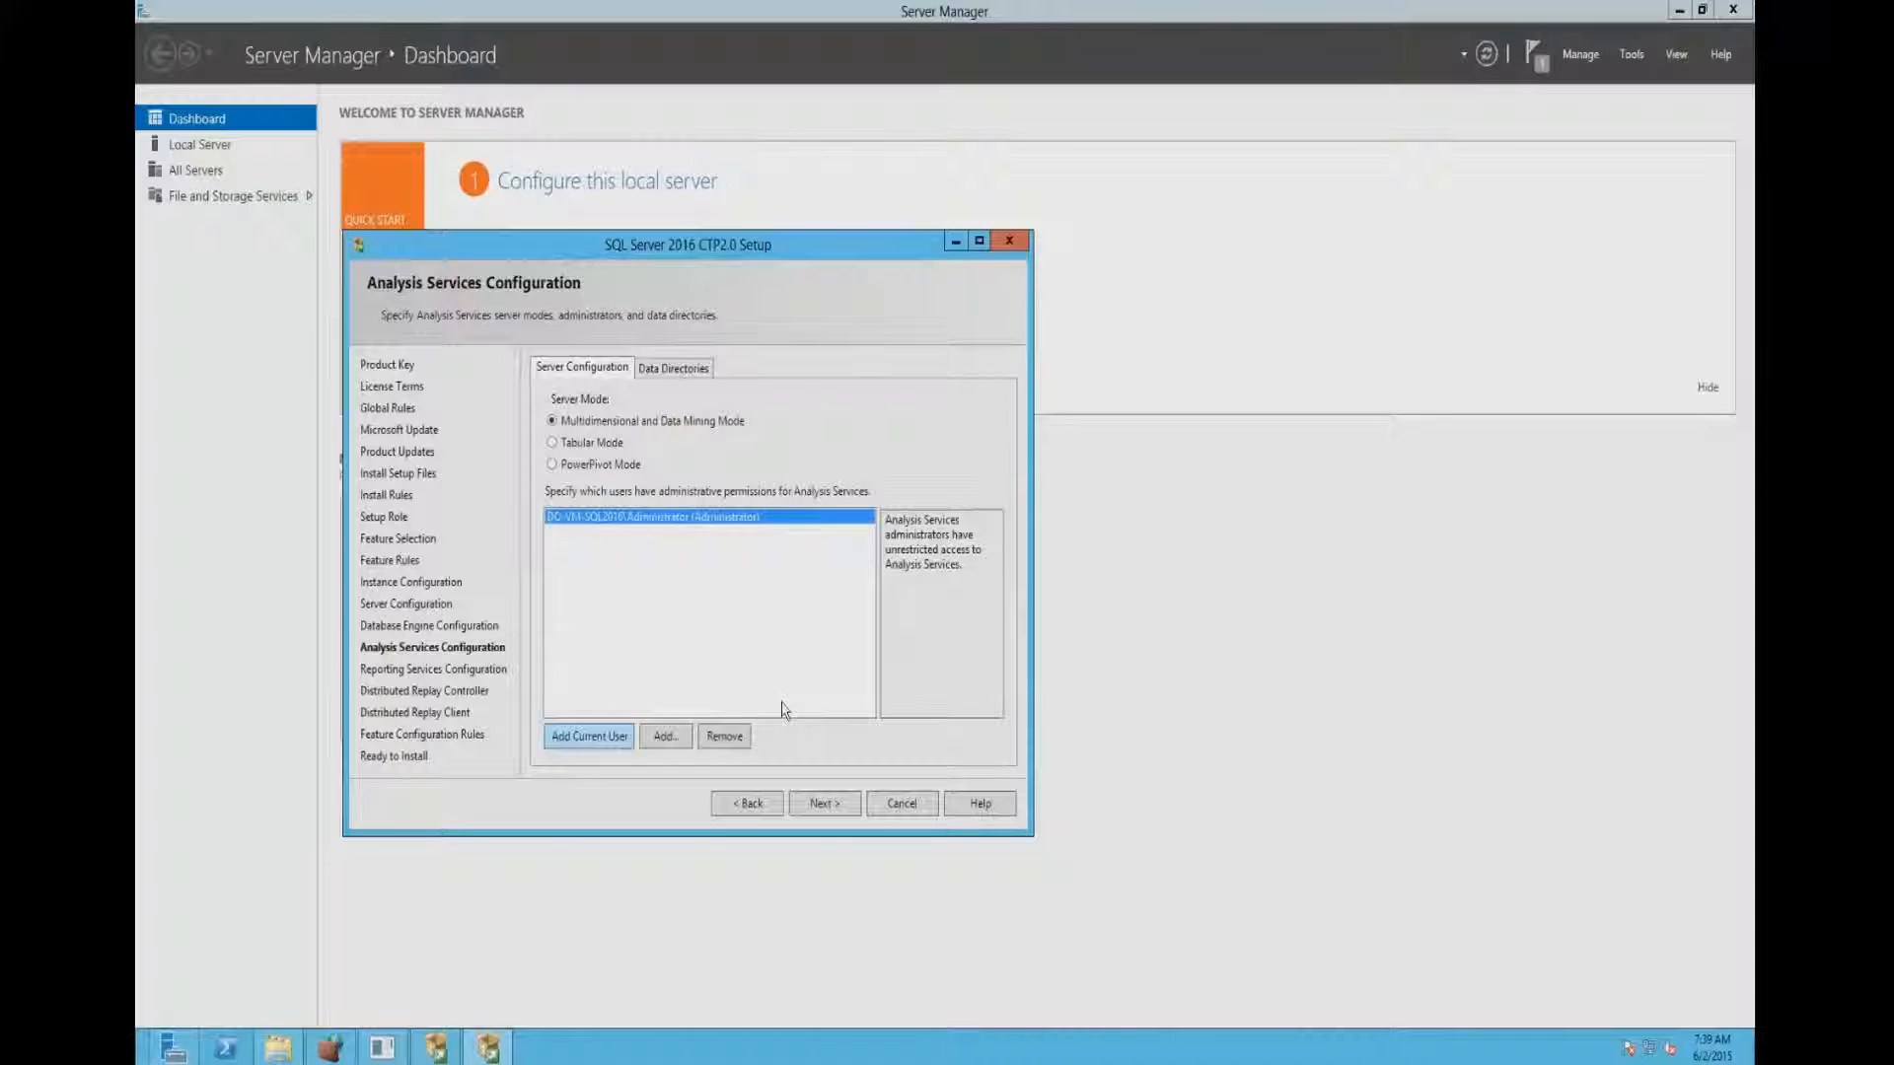
click(824, 804)
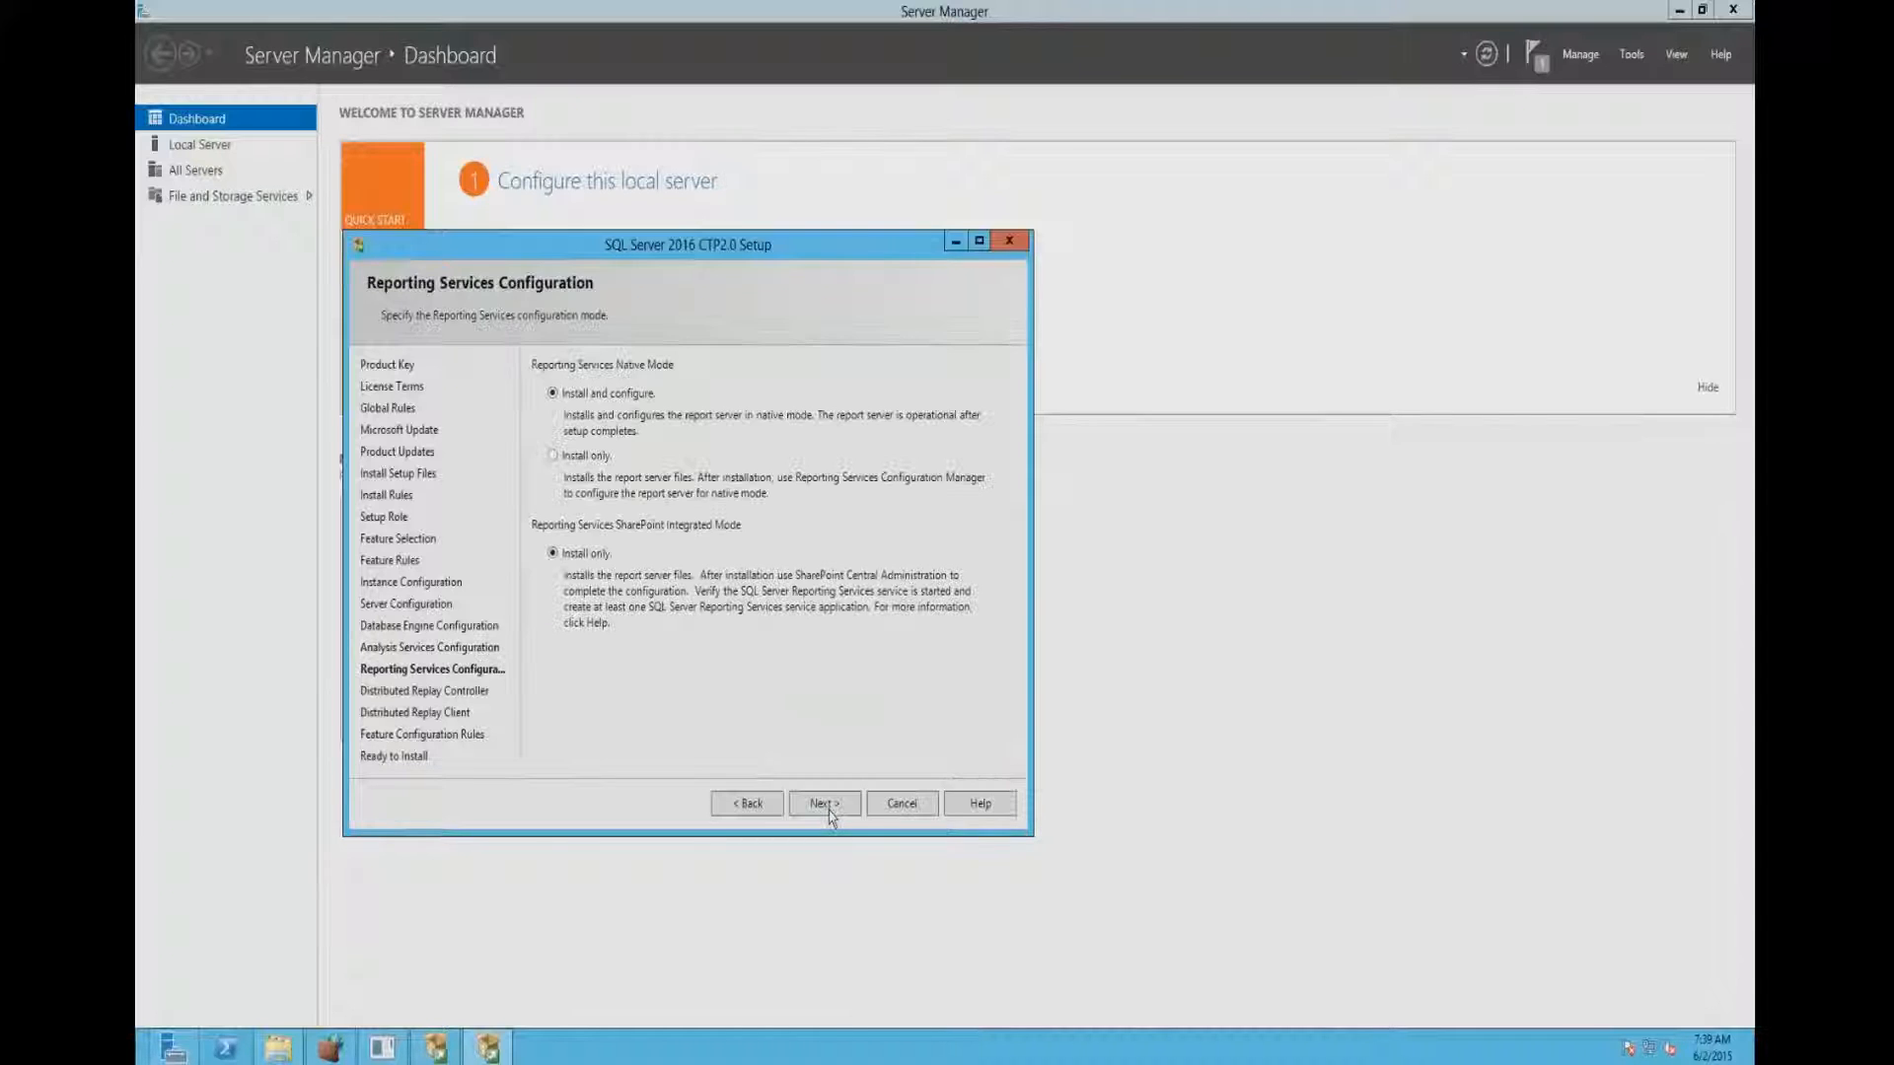
click(827, 805)
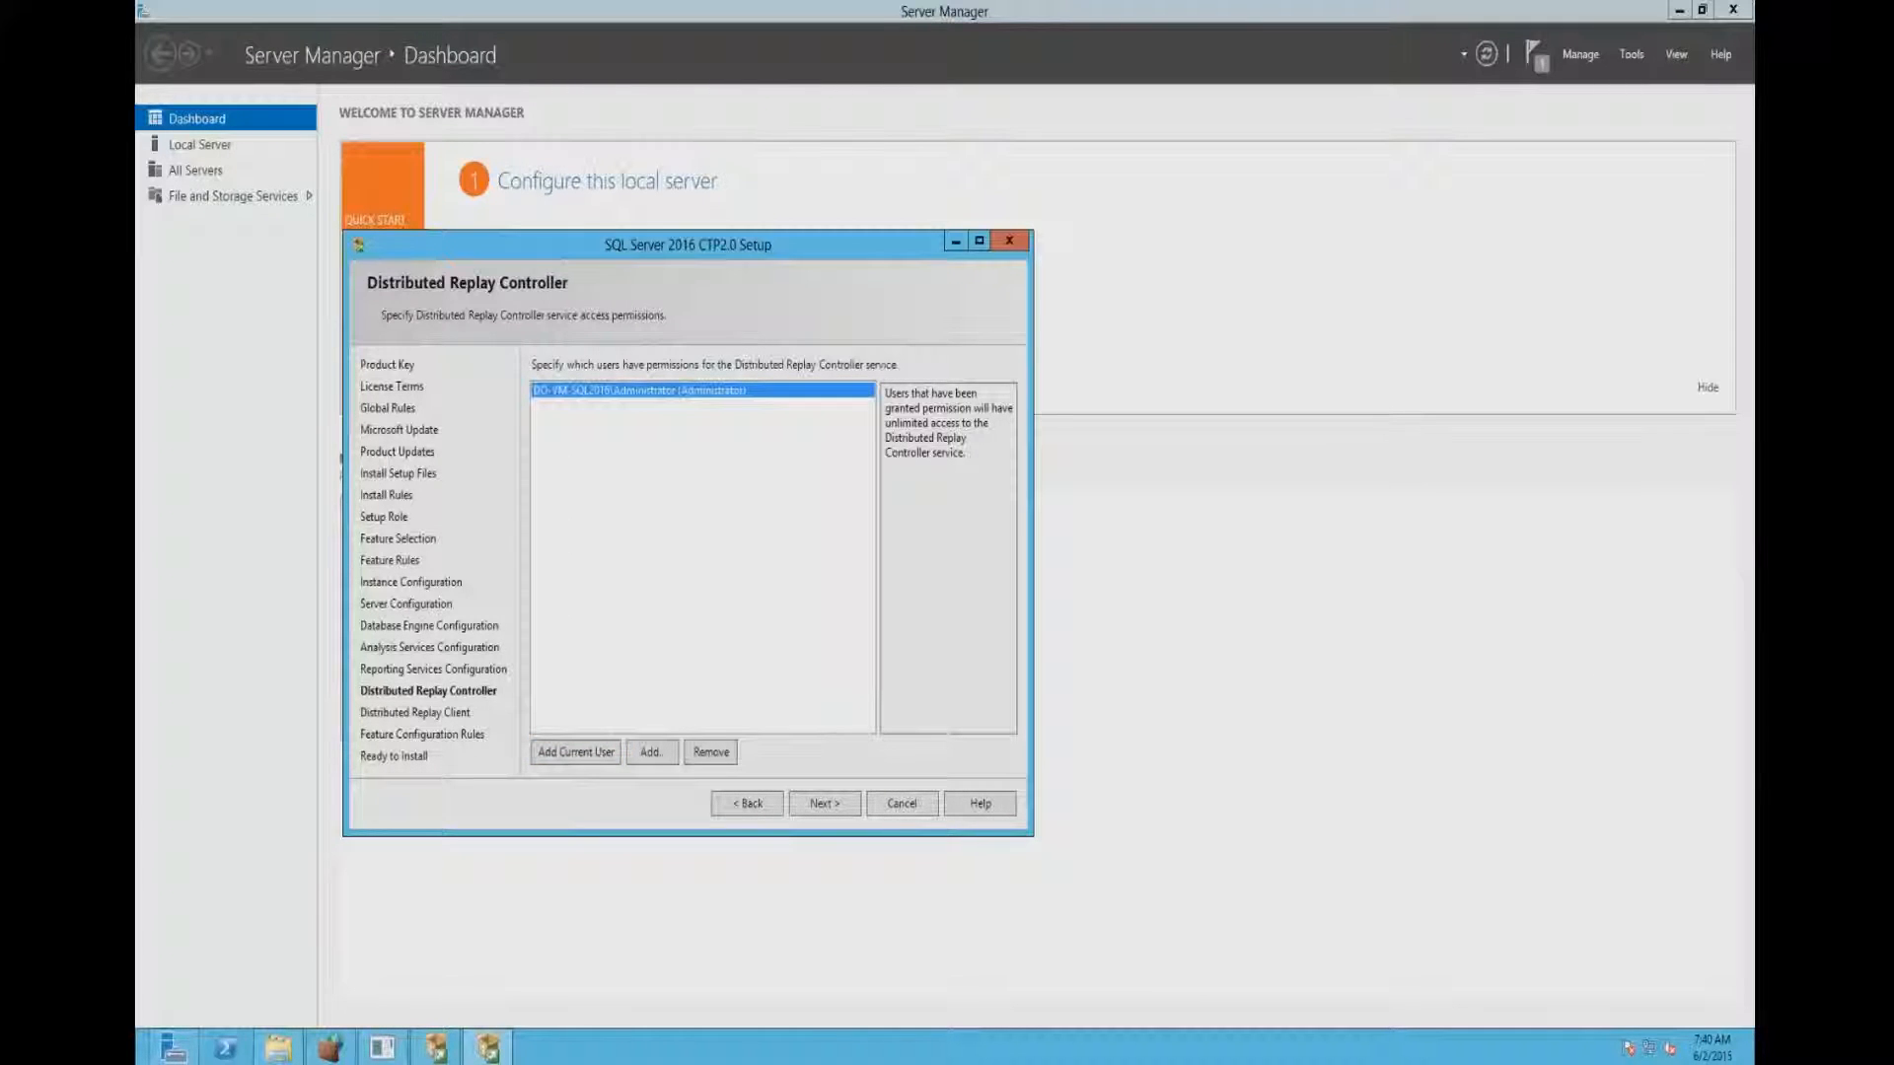
- Grant the current user Distributed Replay Controller permissions and start the SQL Server installation with the default Distributed Replay Client directories
click(814, 804)
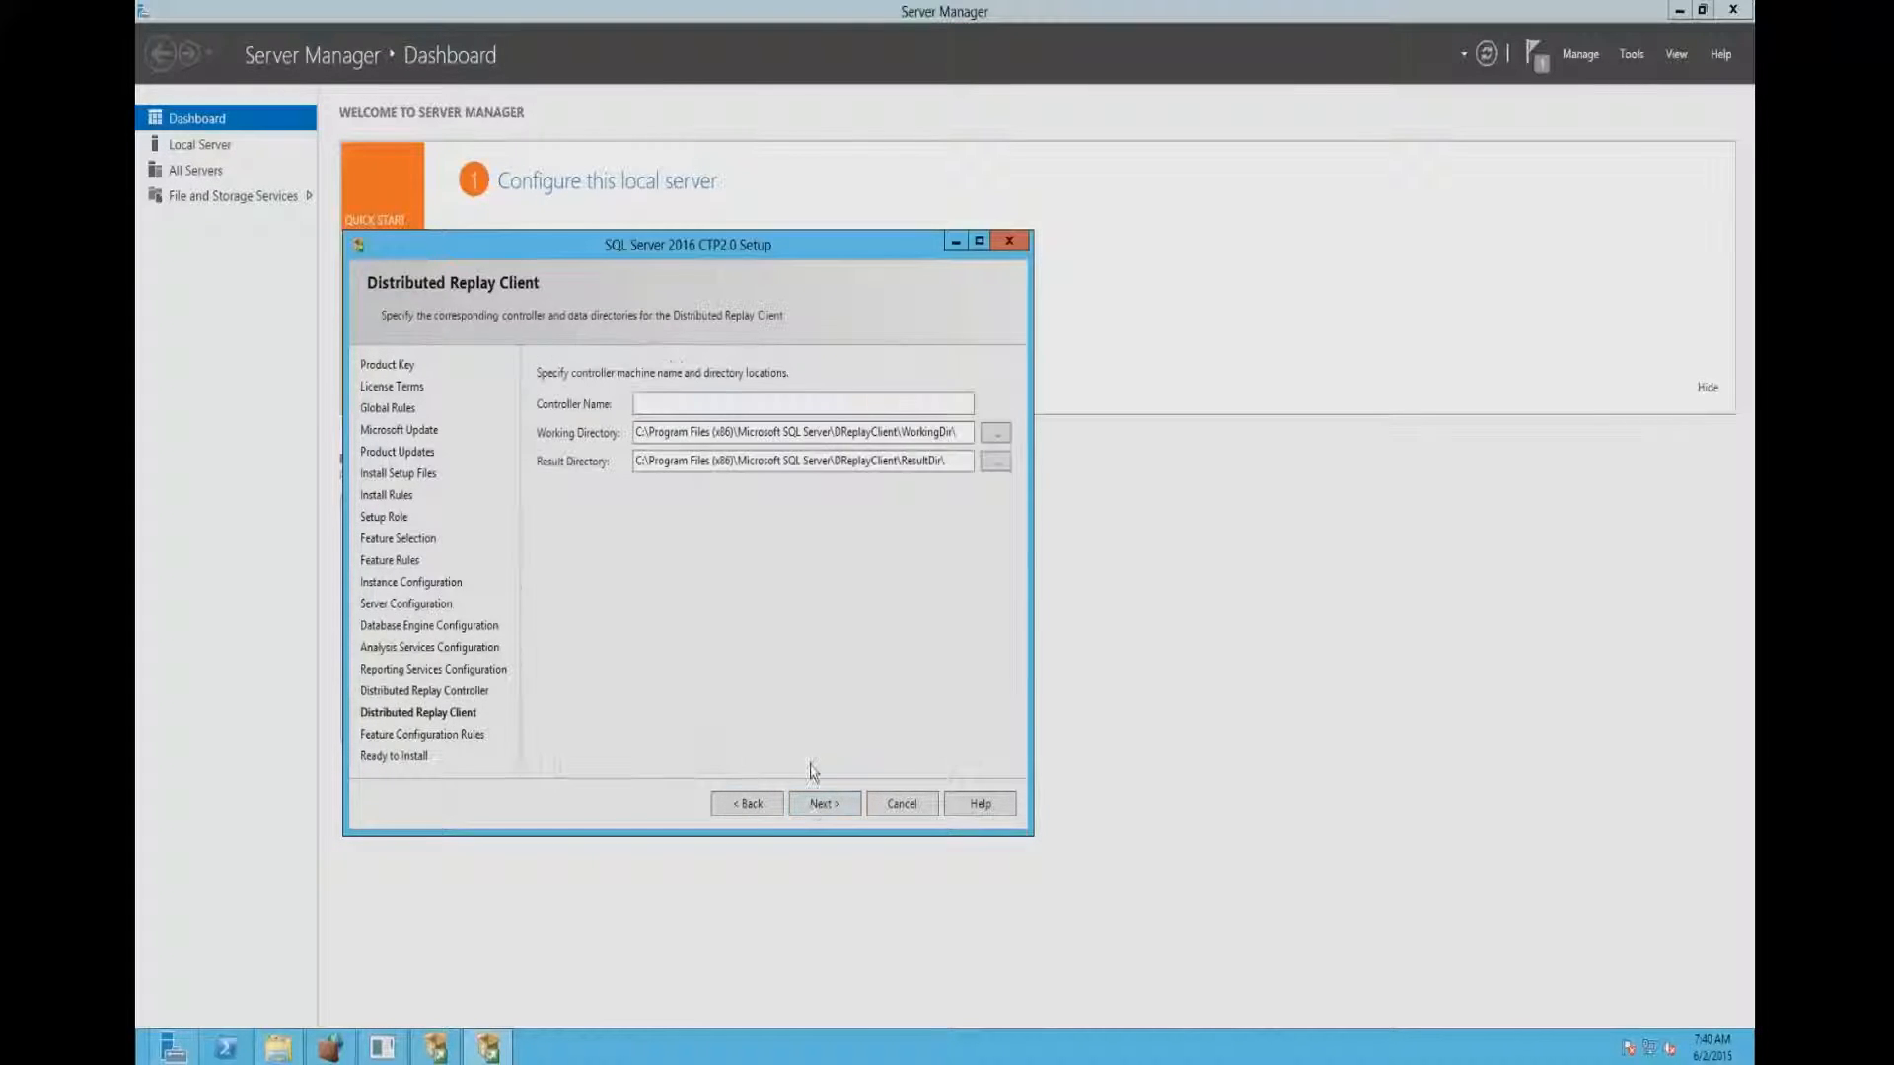
click(824, 813)
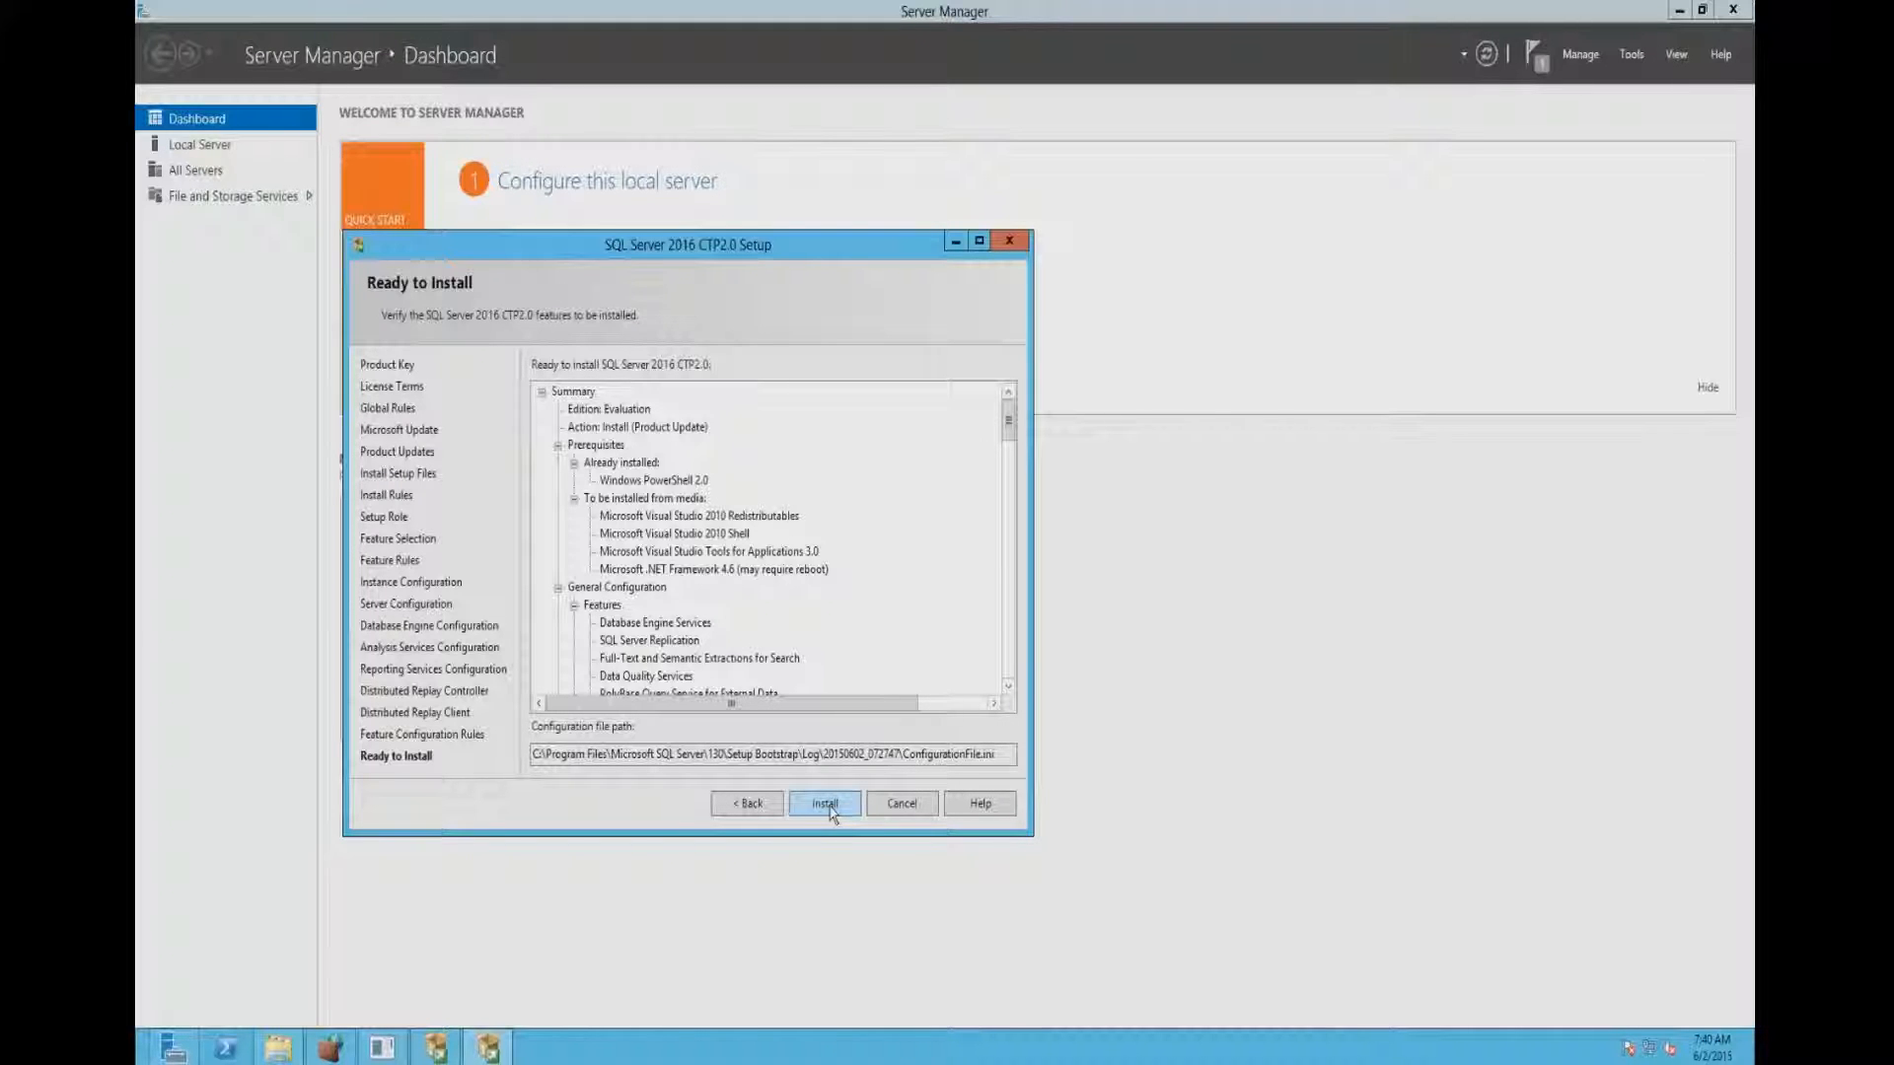
click(827, 805)
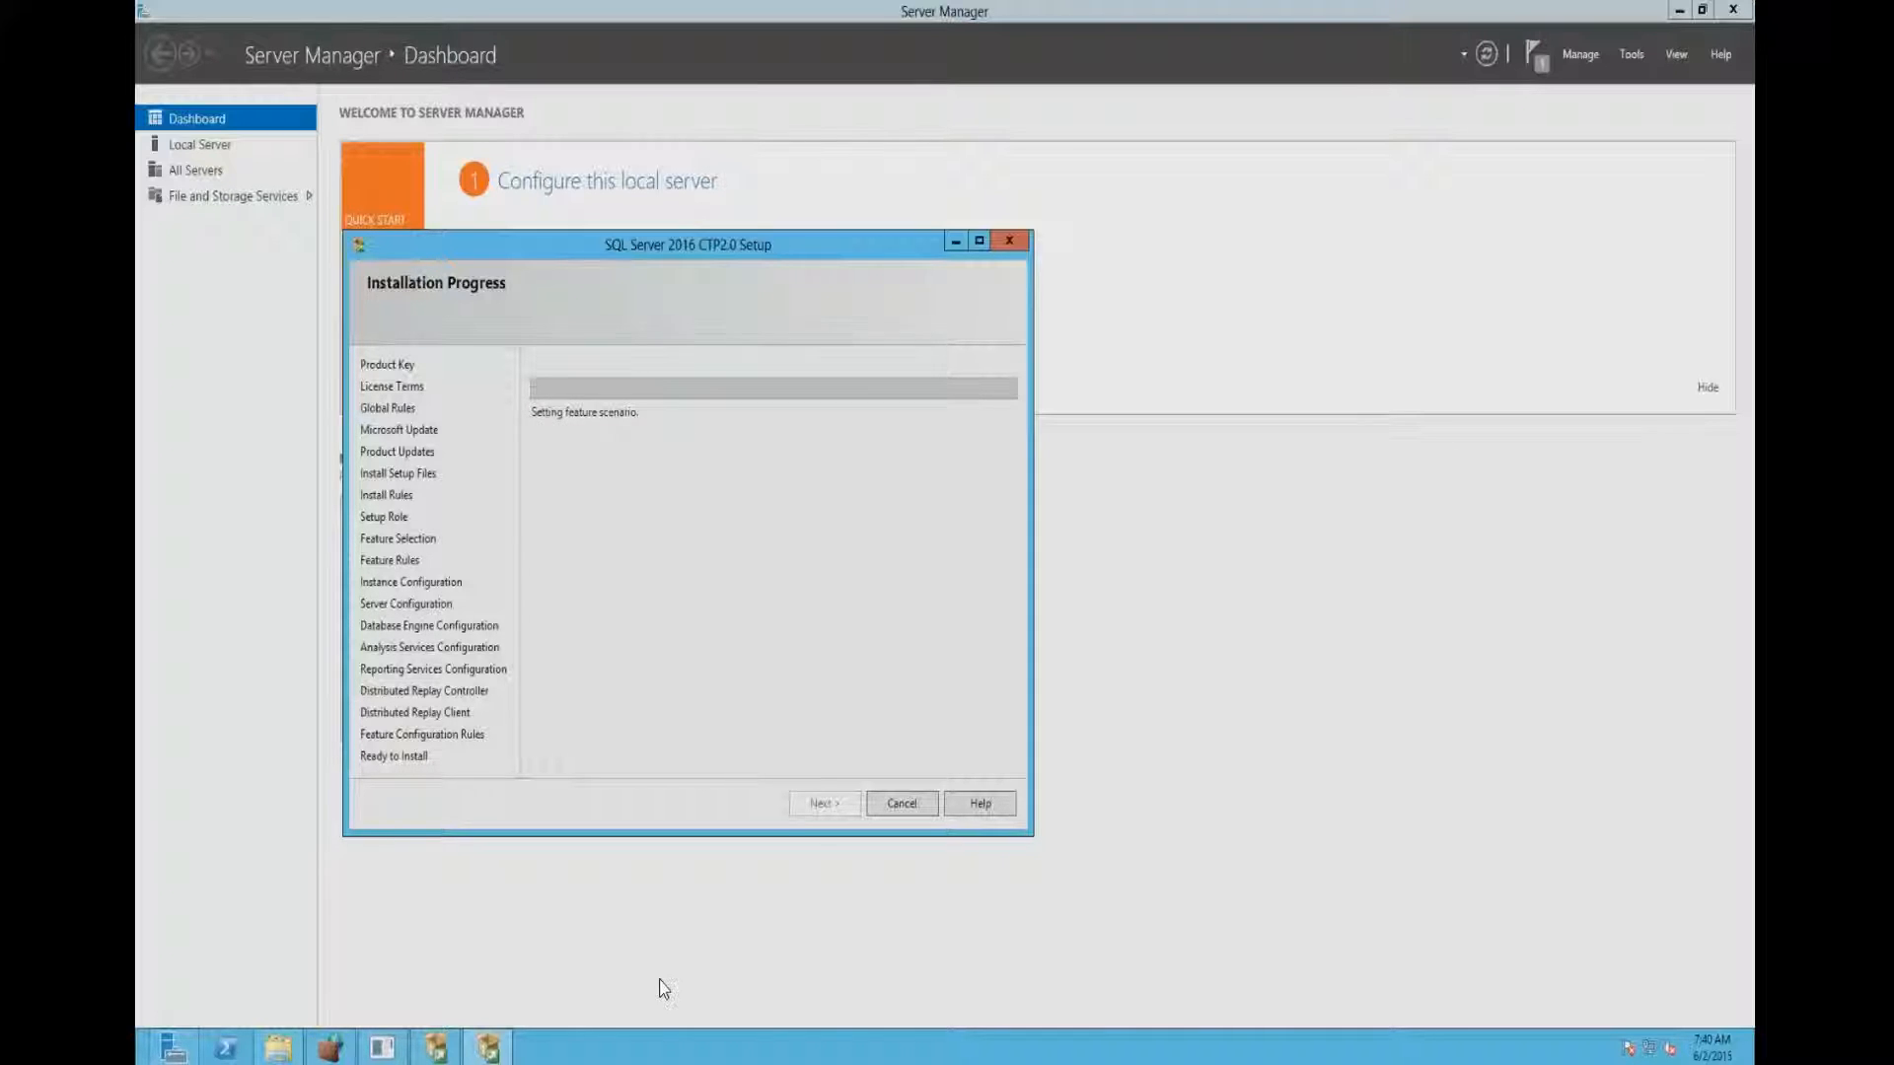
click(839, 1060)
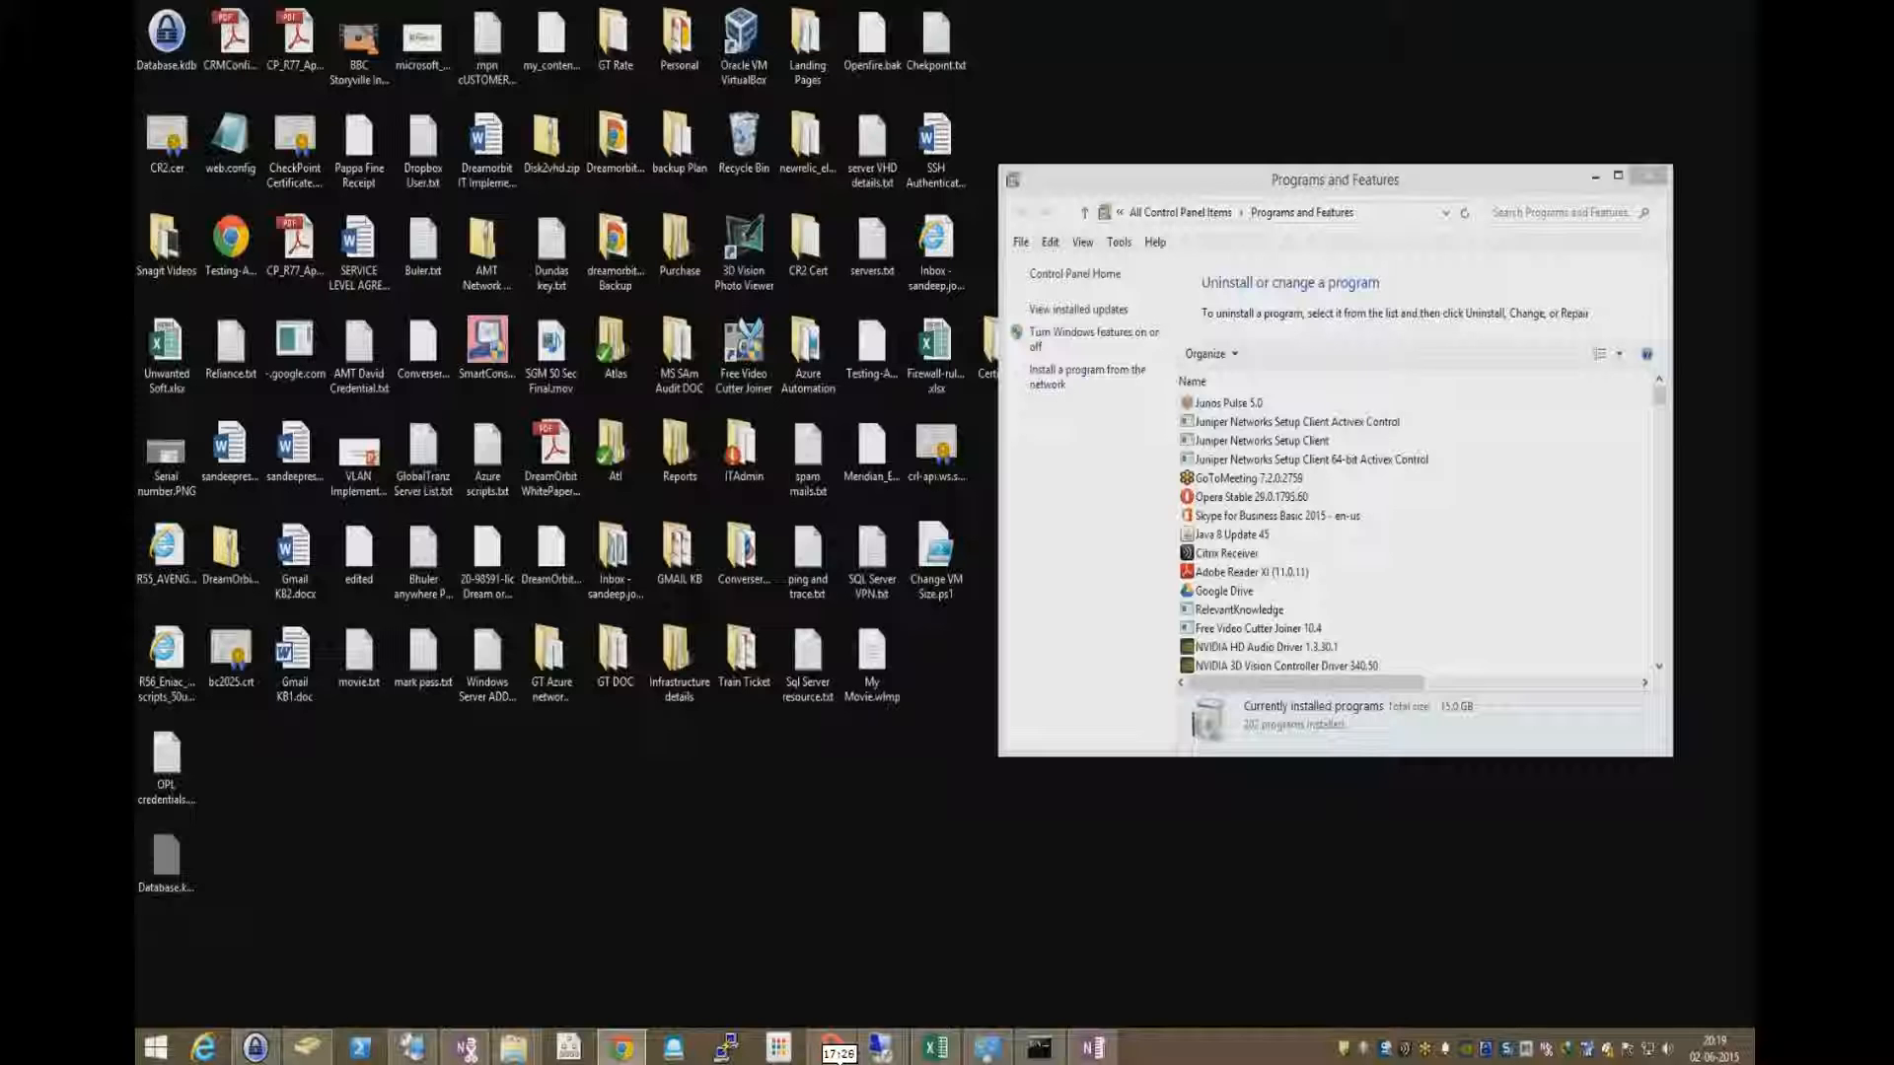
click(947, 1060)
click(1103, 1060)
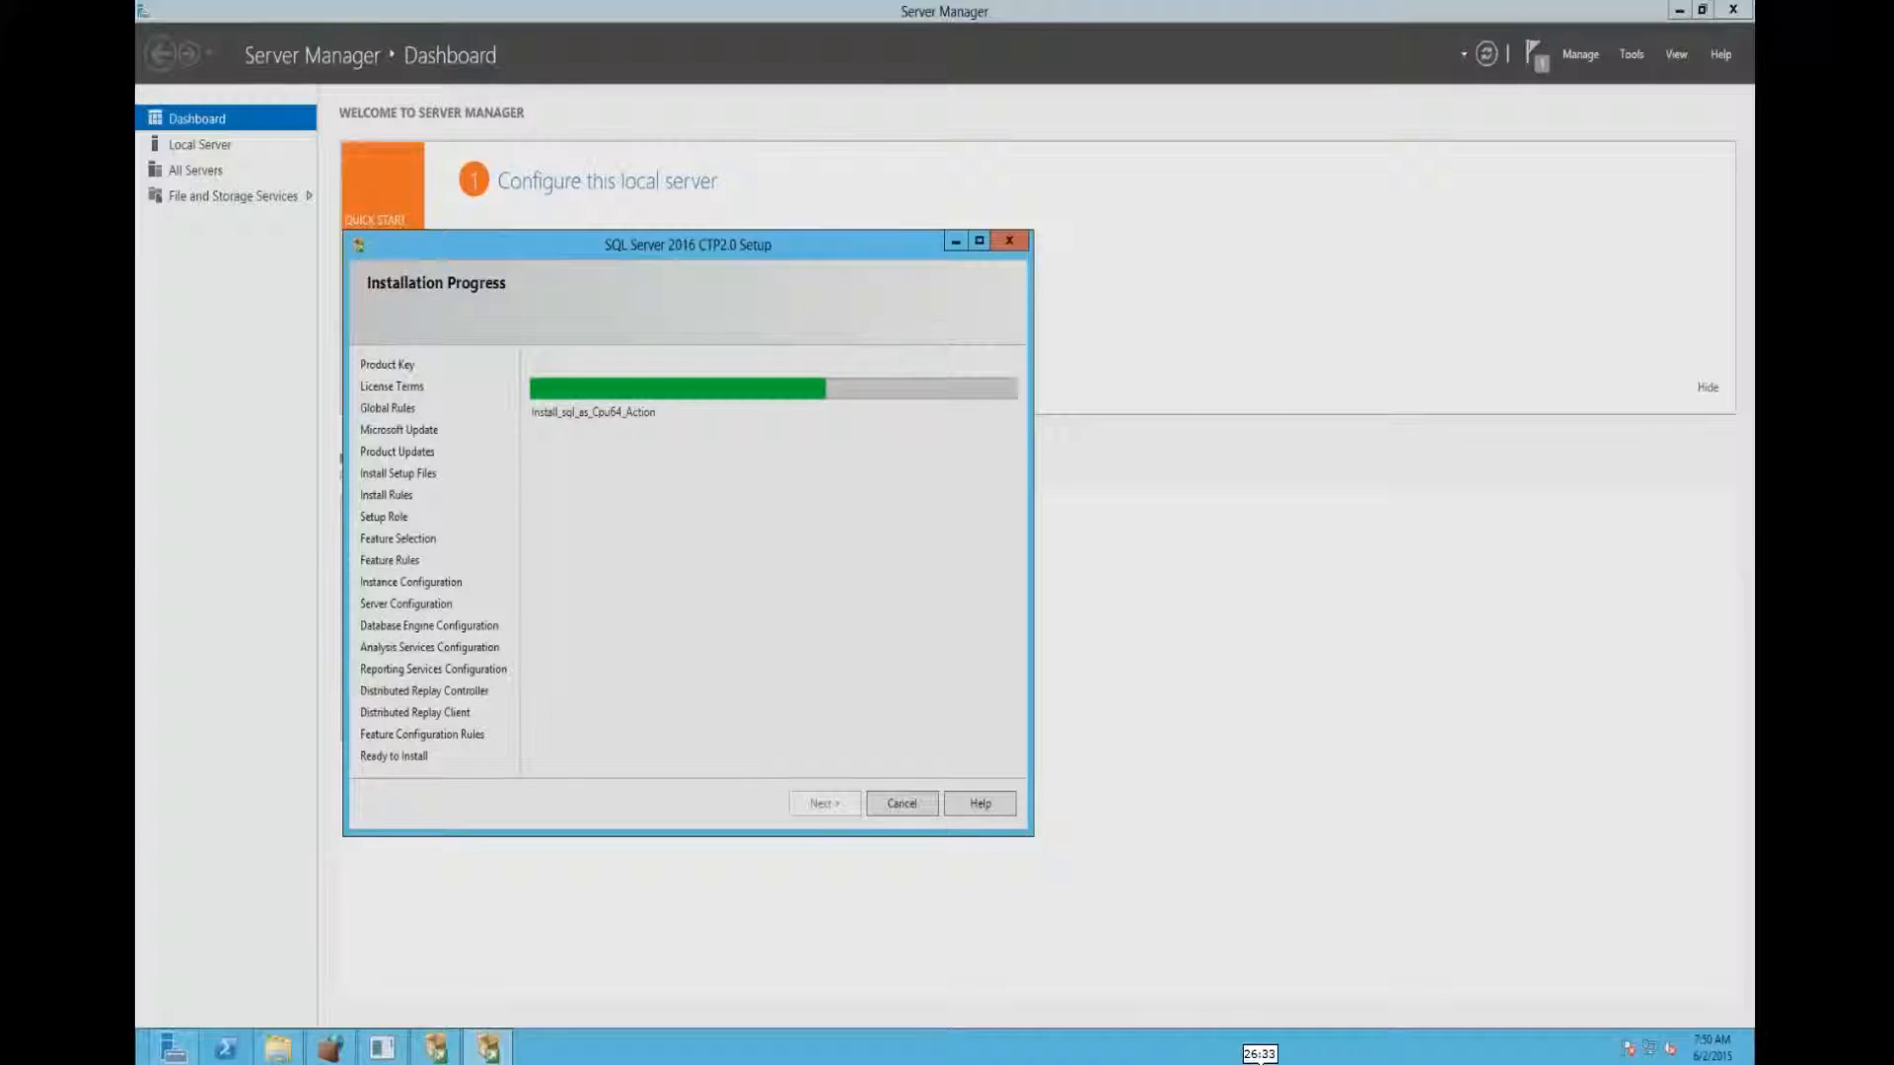
click(1294, 1060)
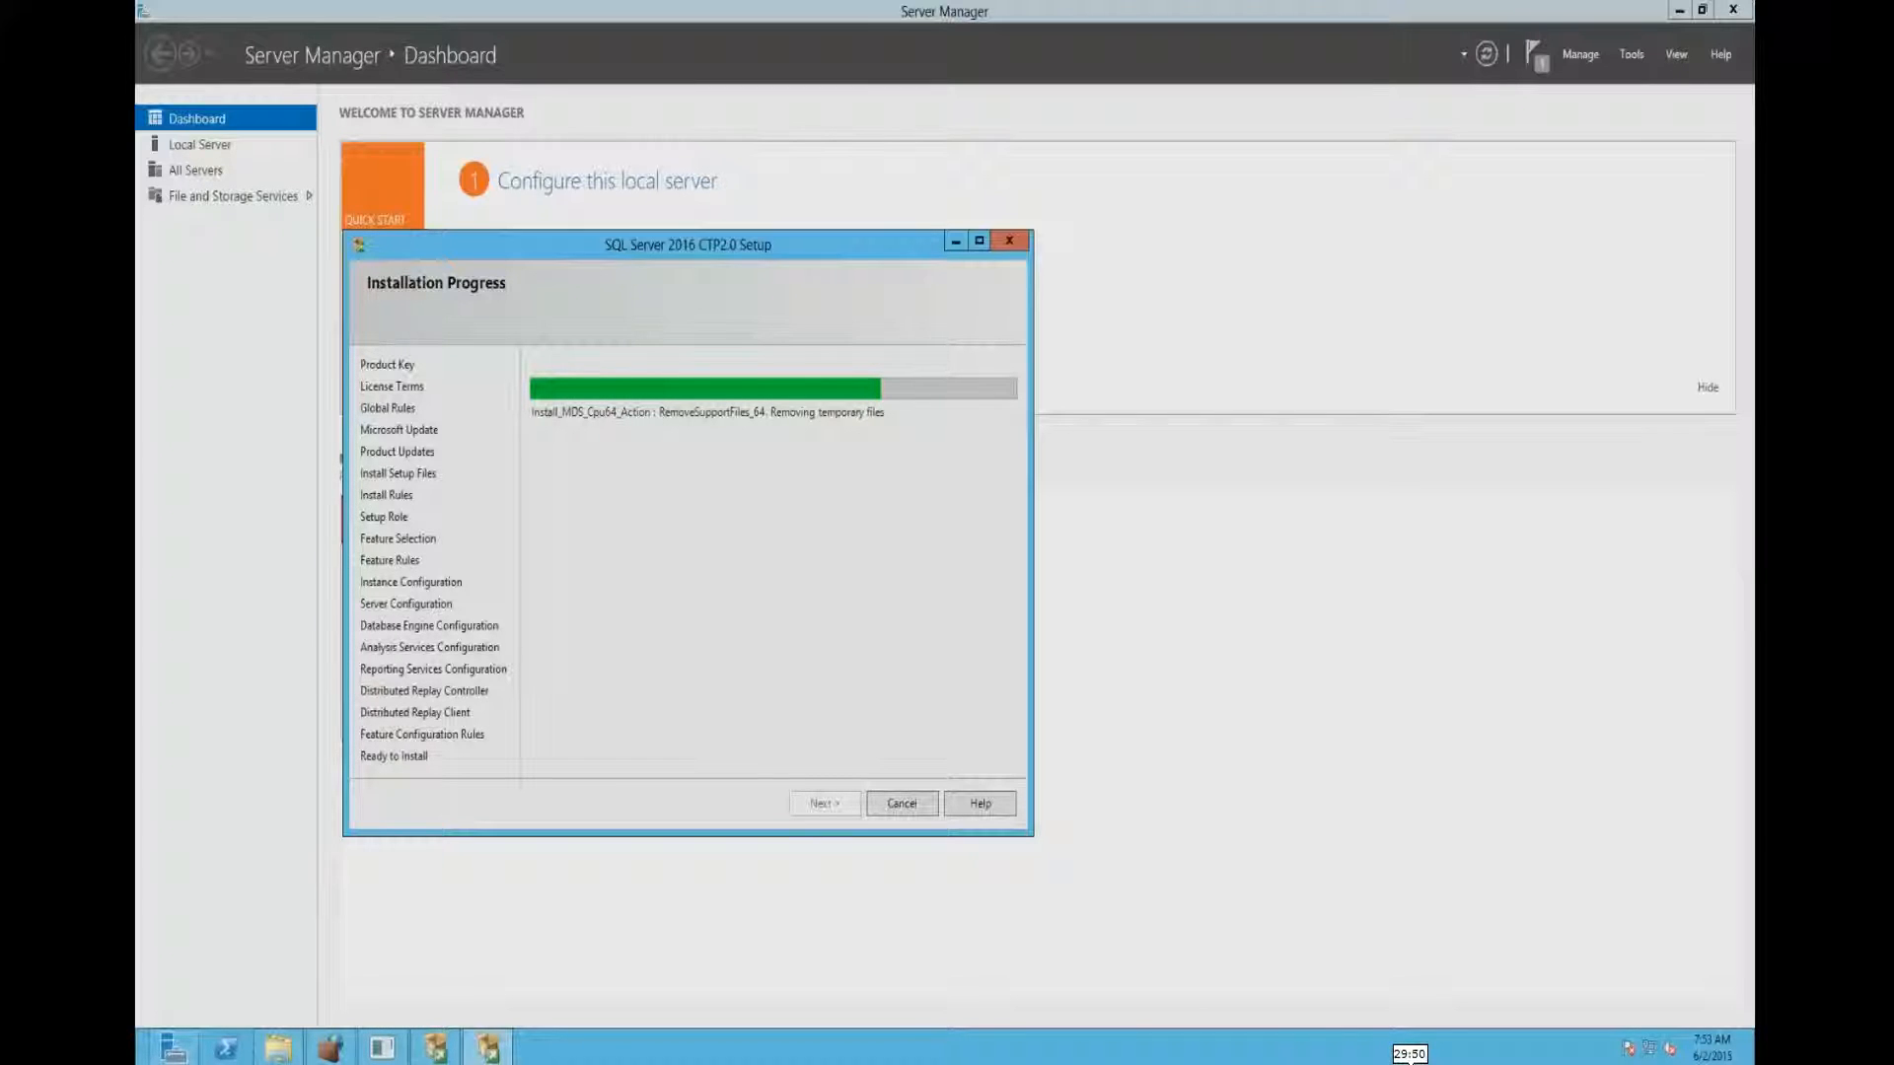
click(1418, 1061)
click(1512, 1061)
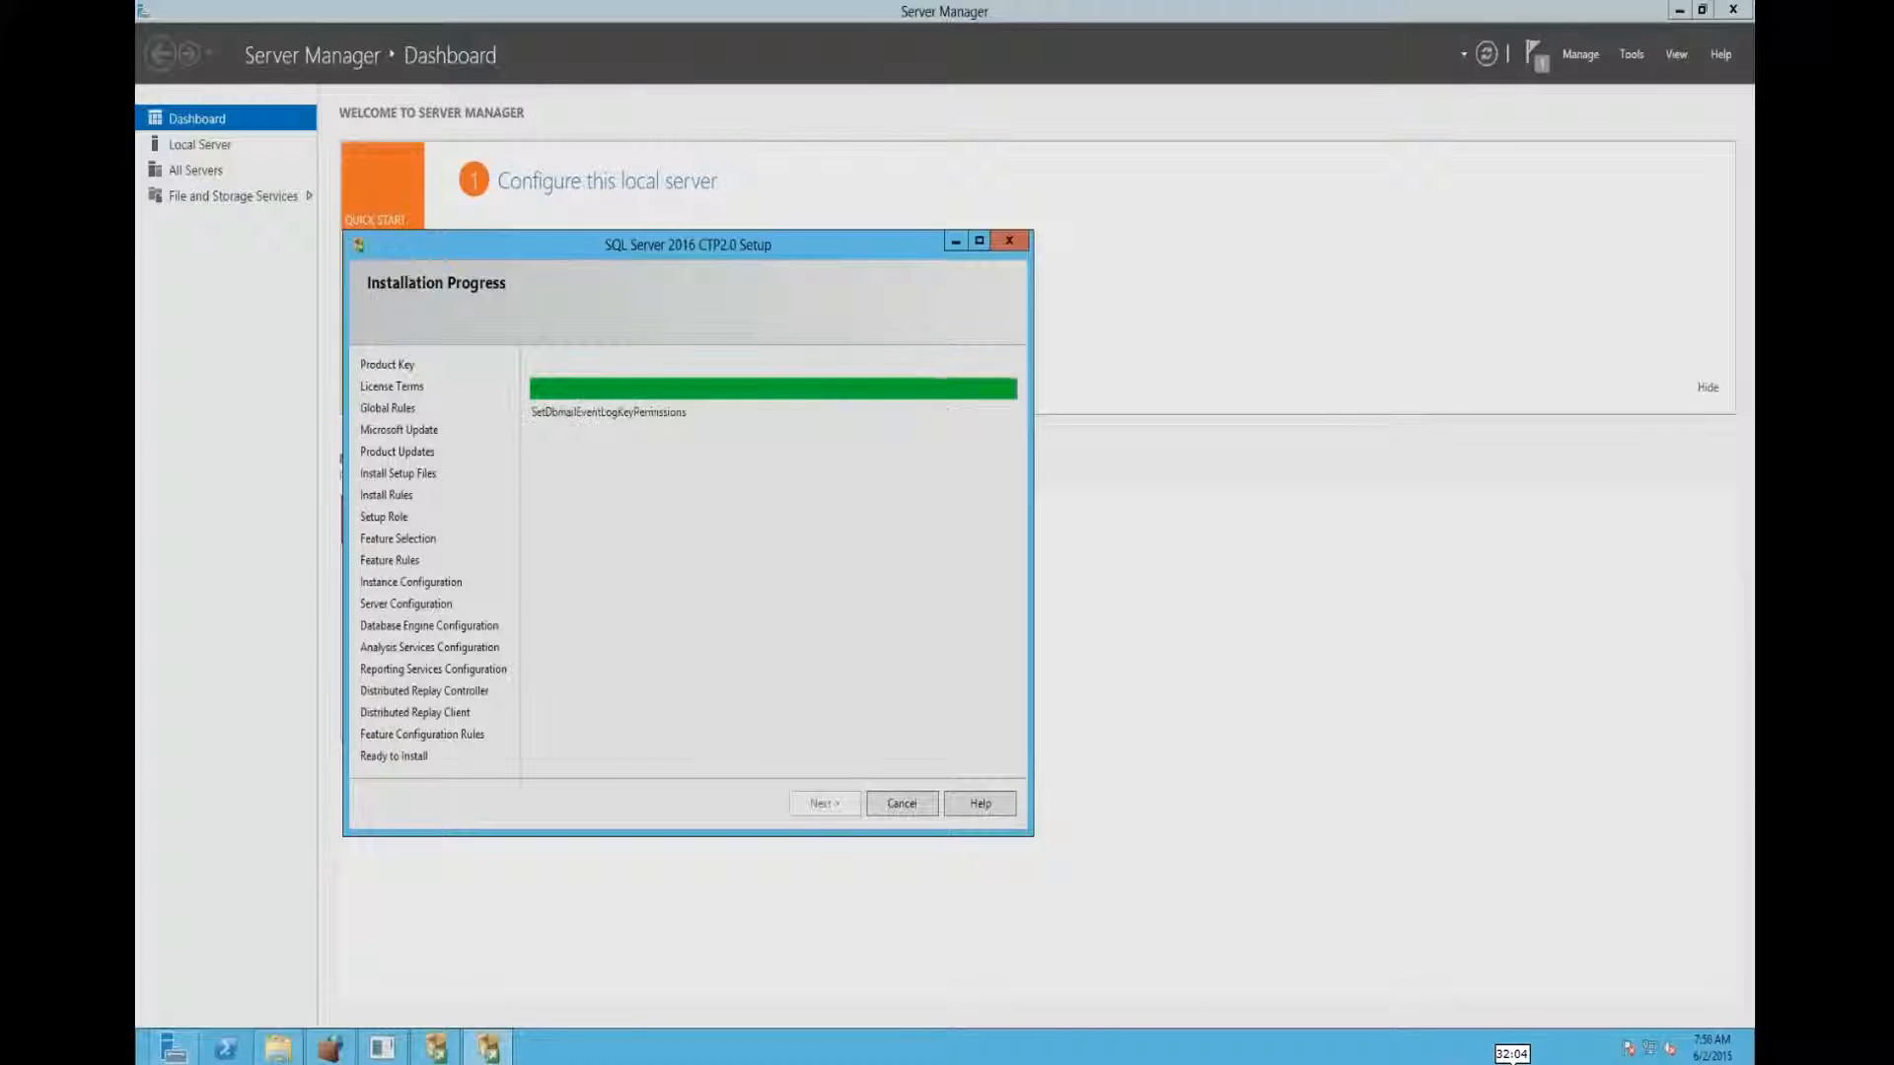
click(1702, 1062)
click(1744, 1061)
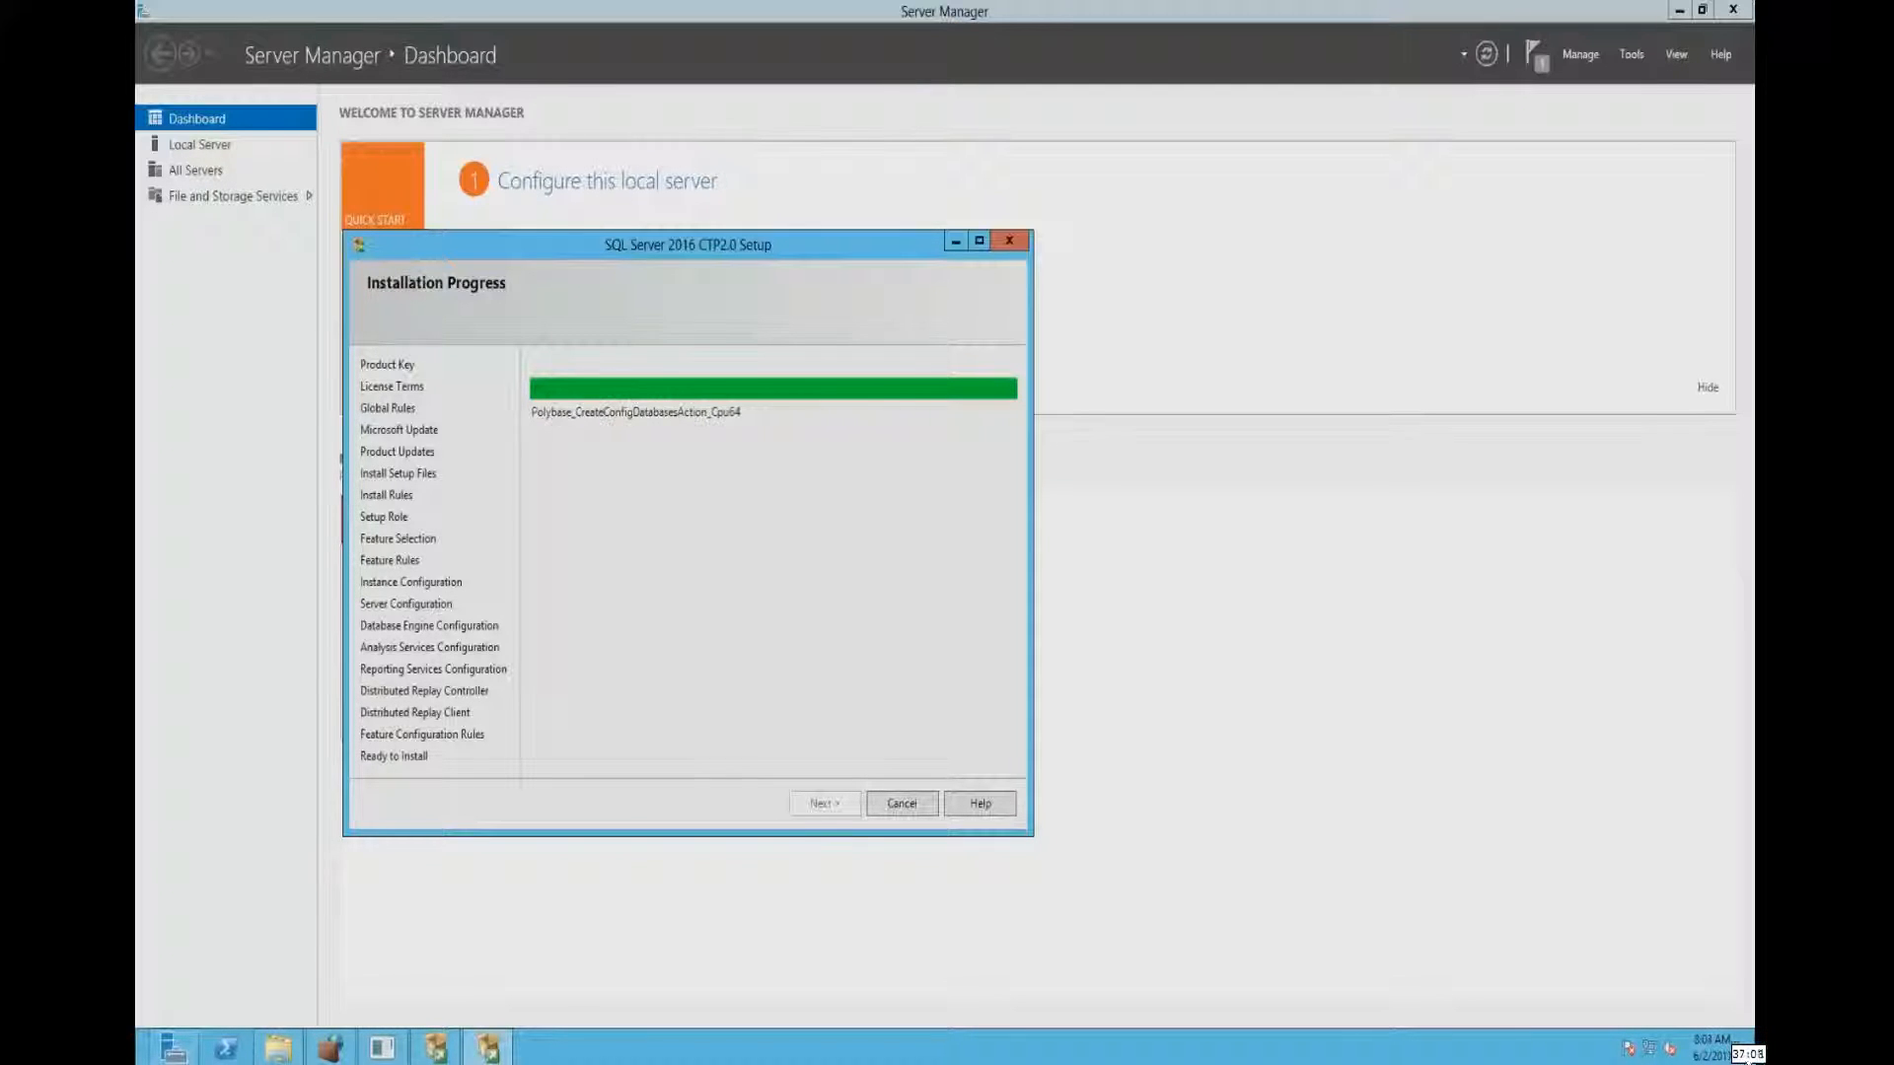
click(1766, 1061)
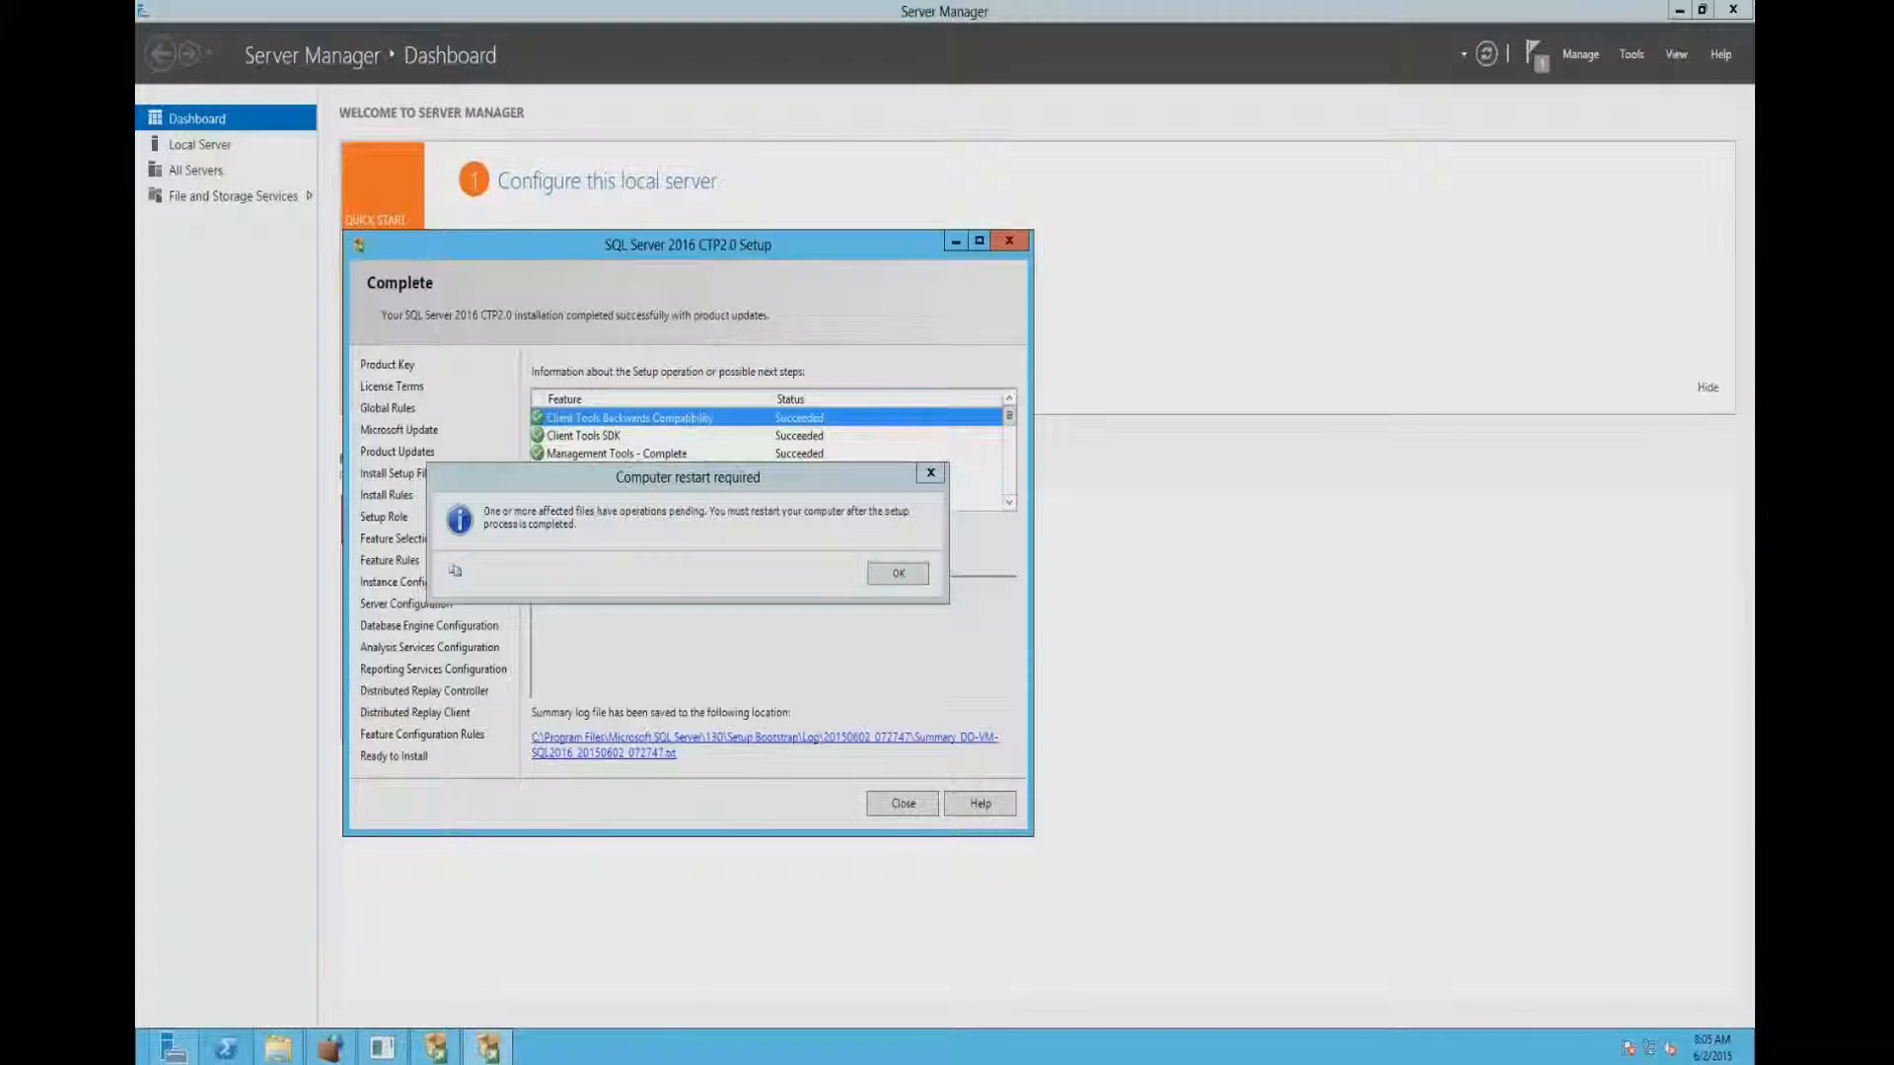
- Acknowledge the computer restart notice, then close the completed SQL Server 2016 CTP2.0 Setup and the SQL Server Installation Center
key(Return)
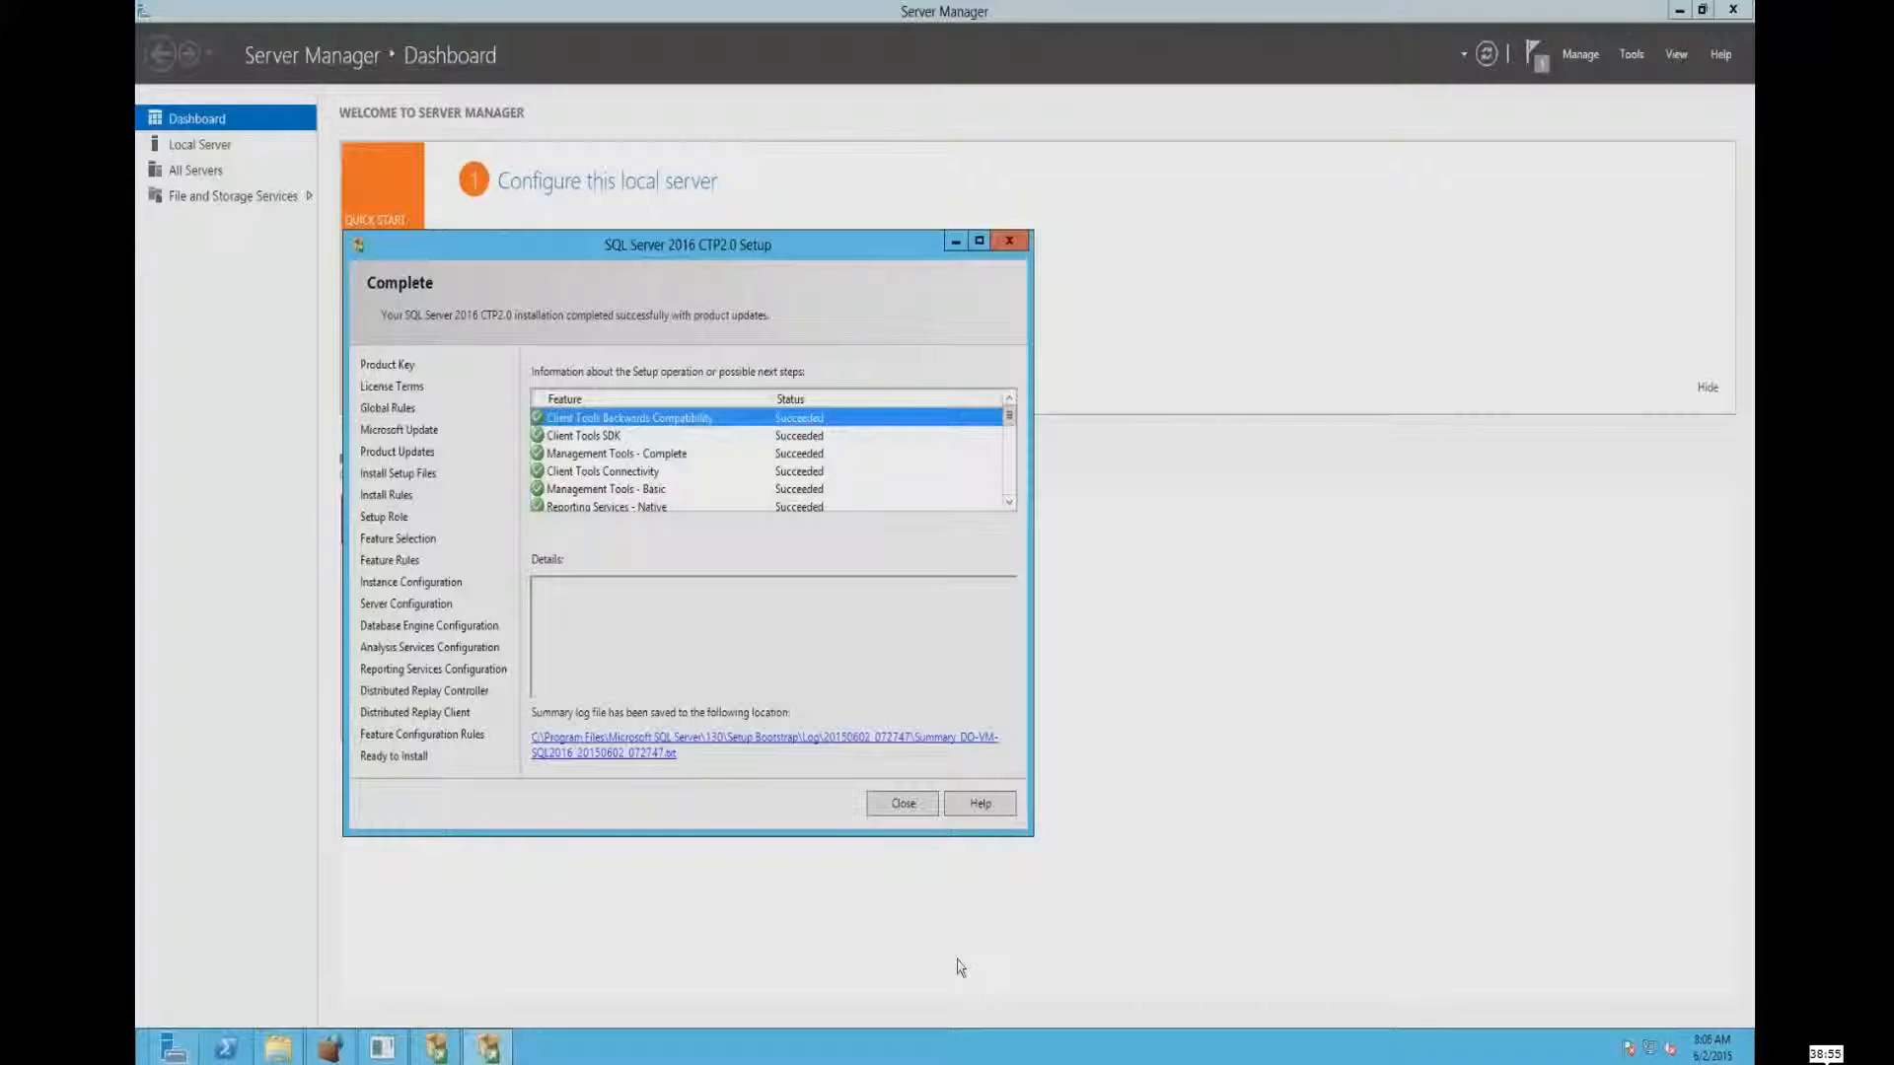
click(903, 803)
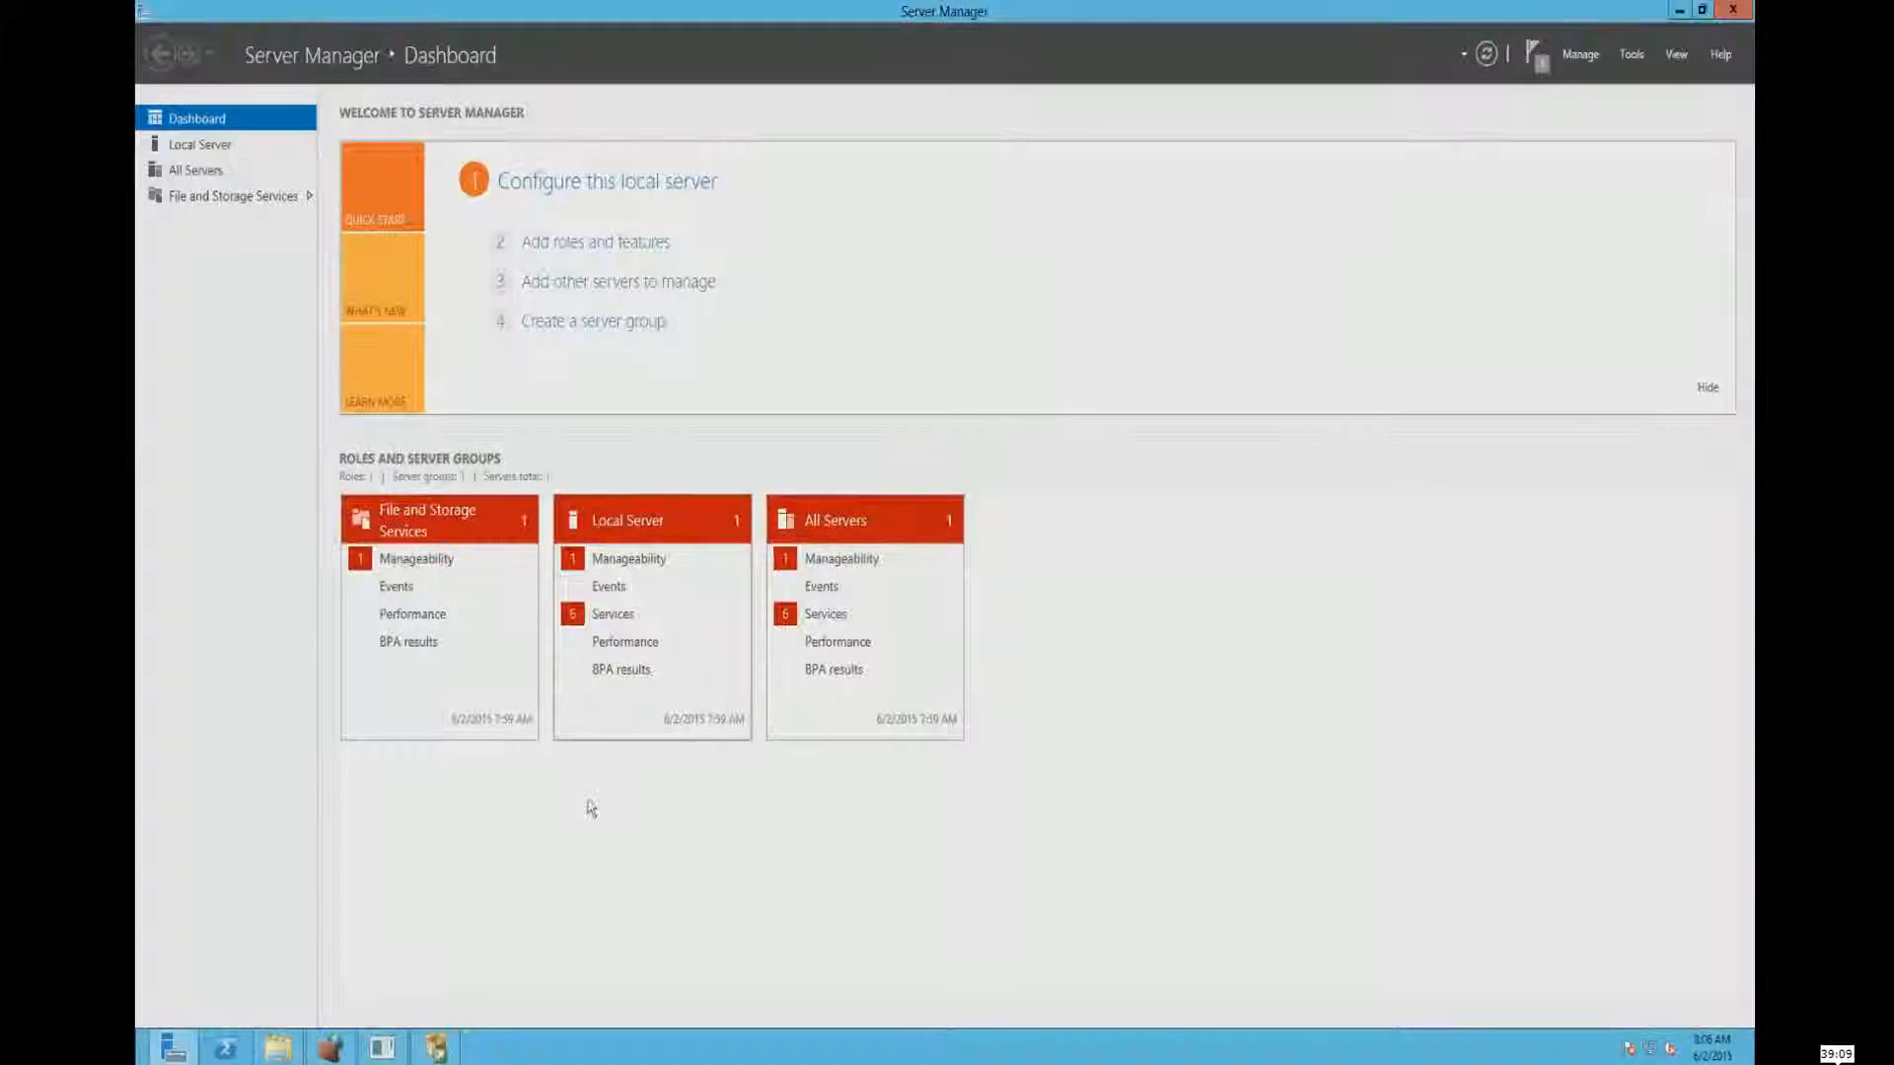
click(436, 1045)
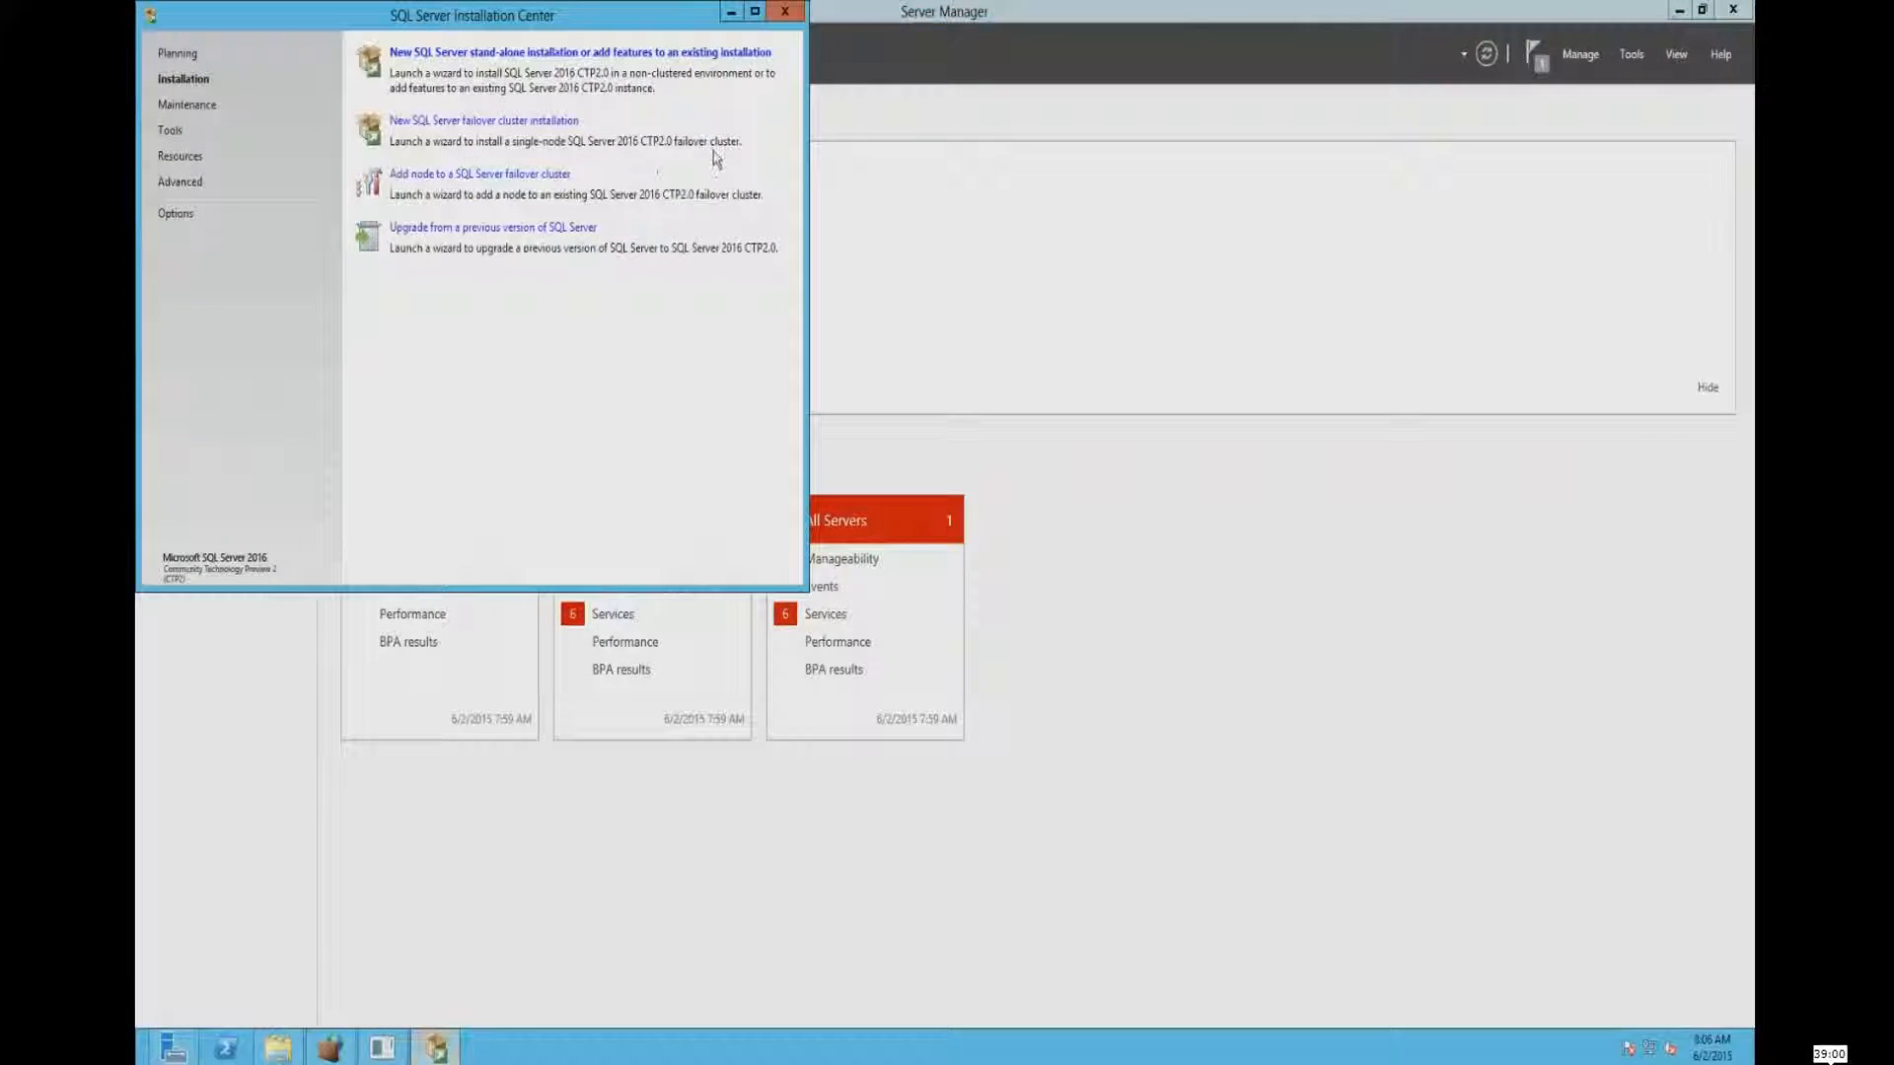
click(784, 11)
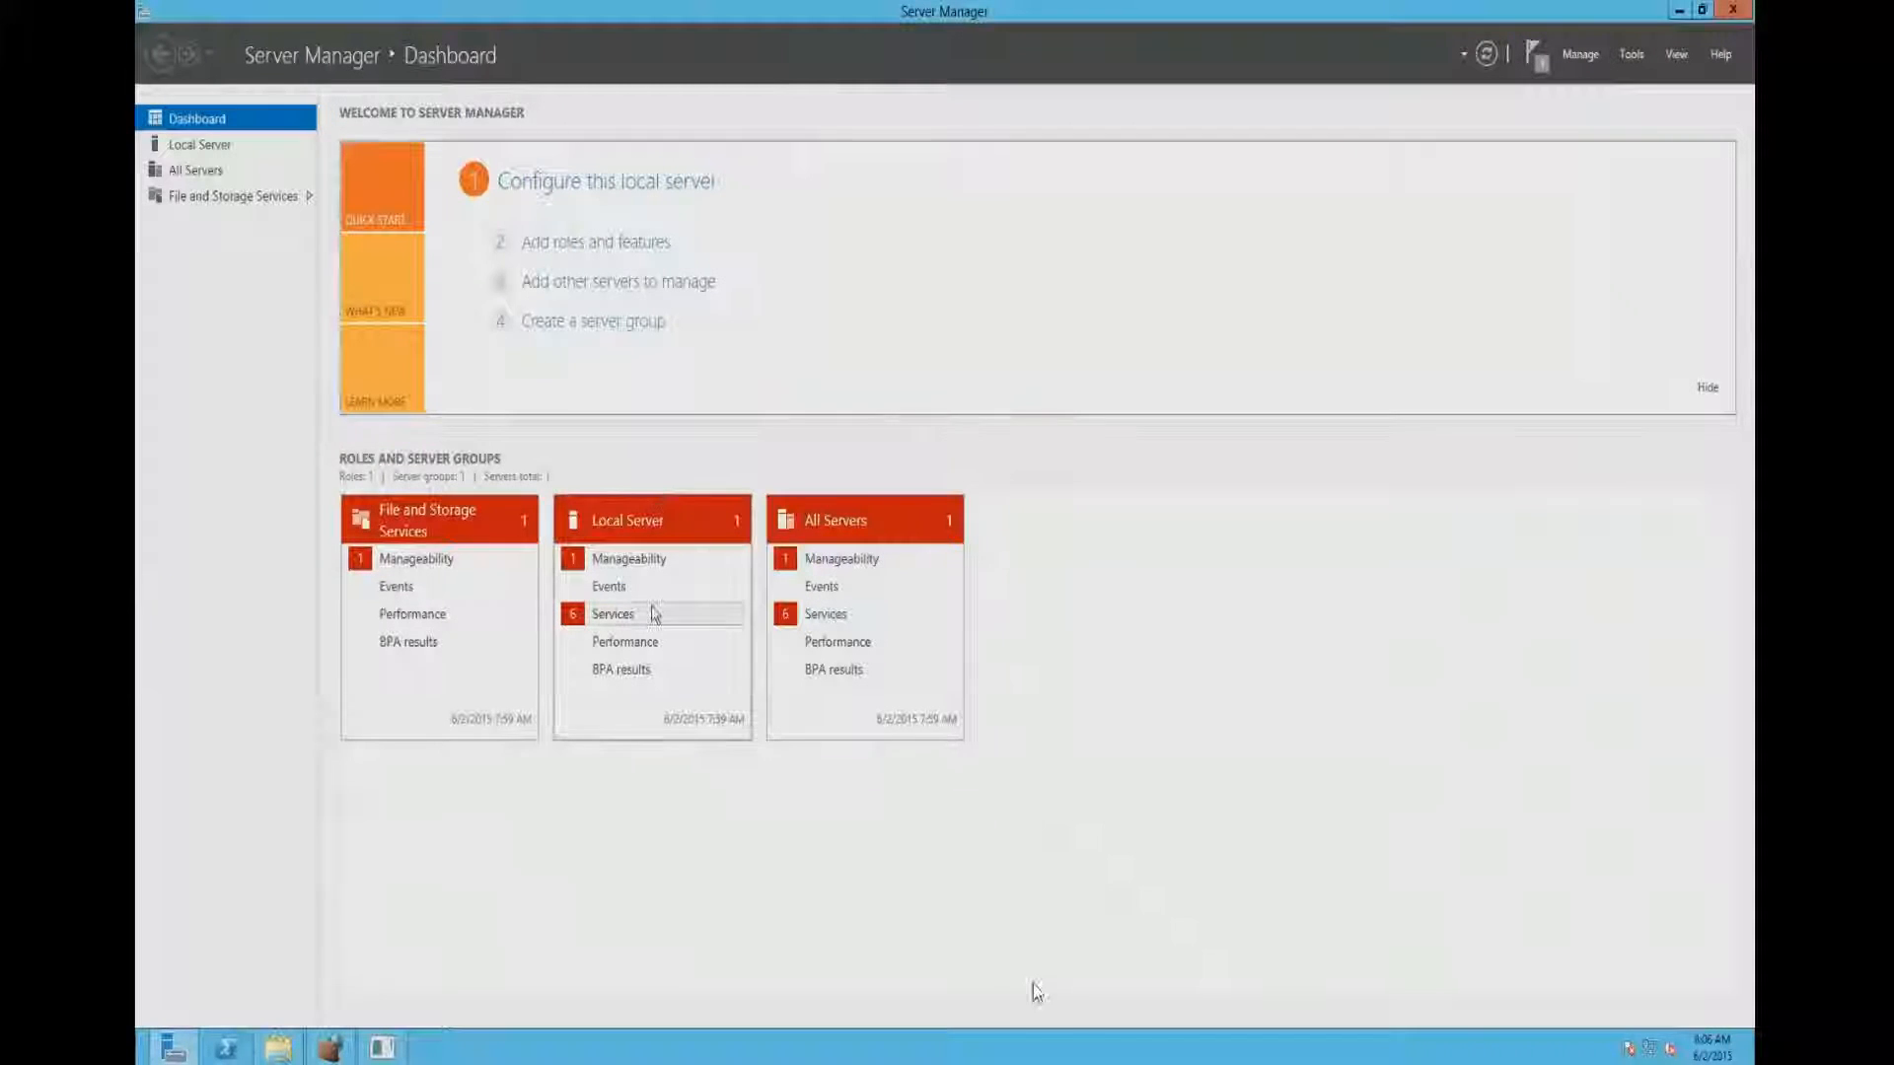
click(1088, 12)
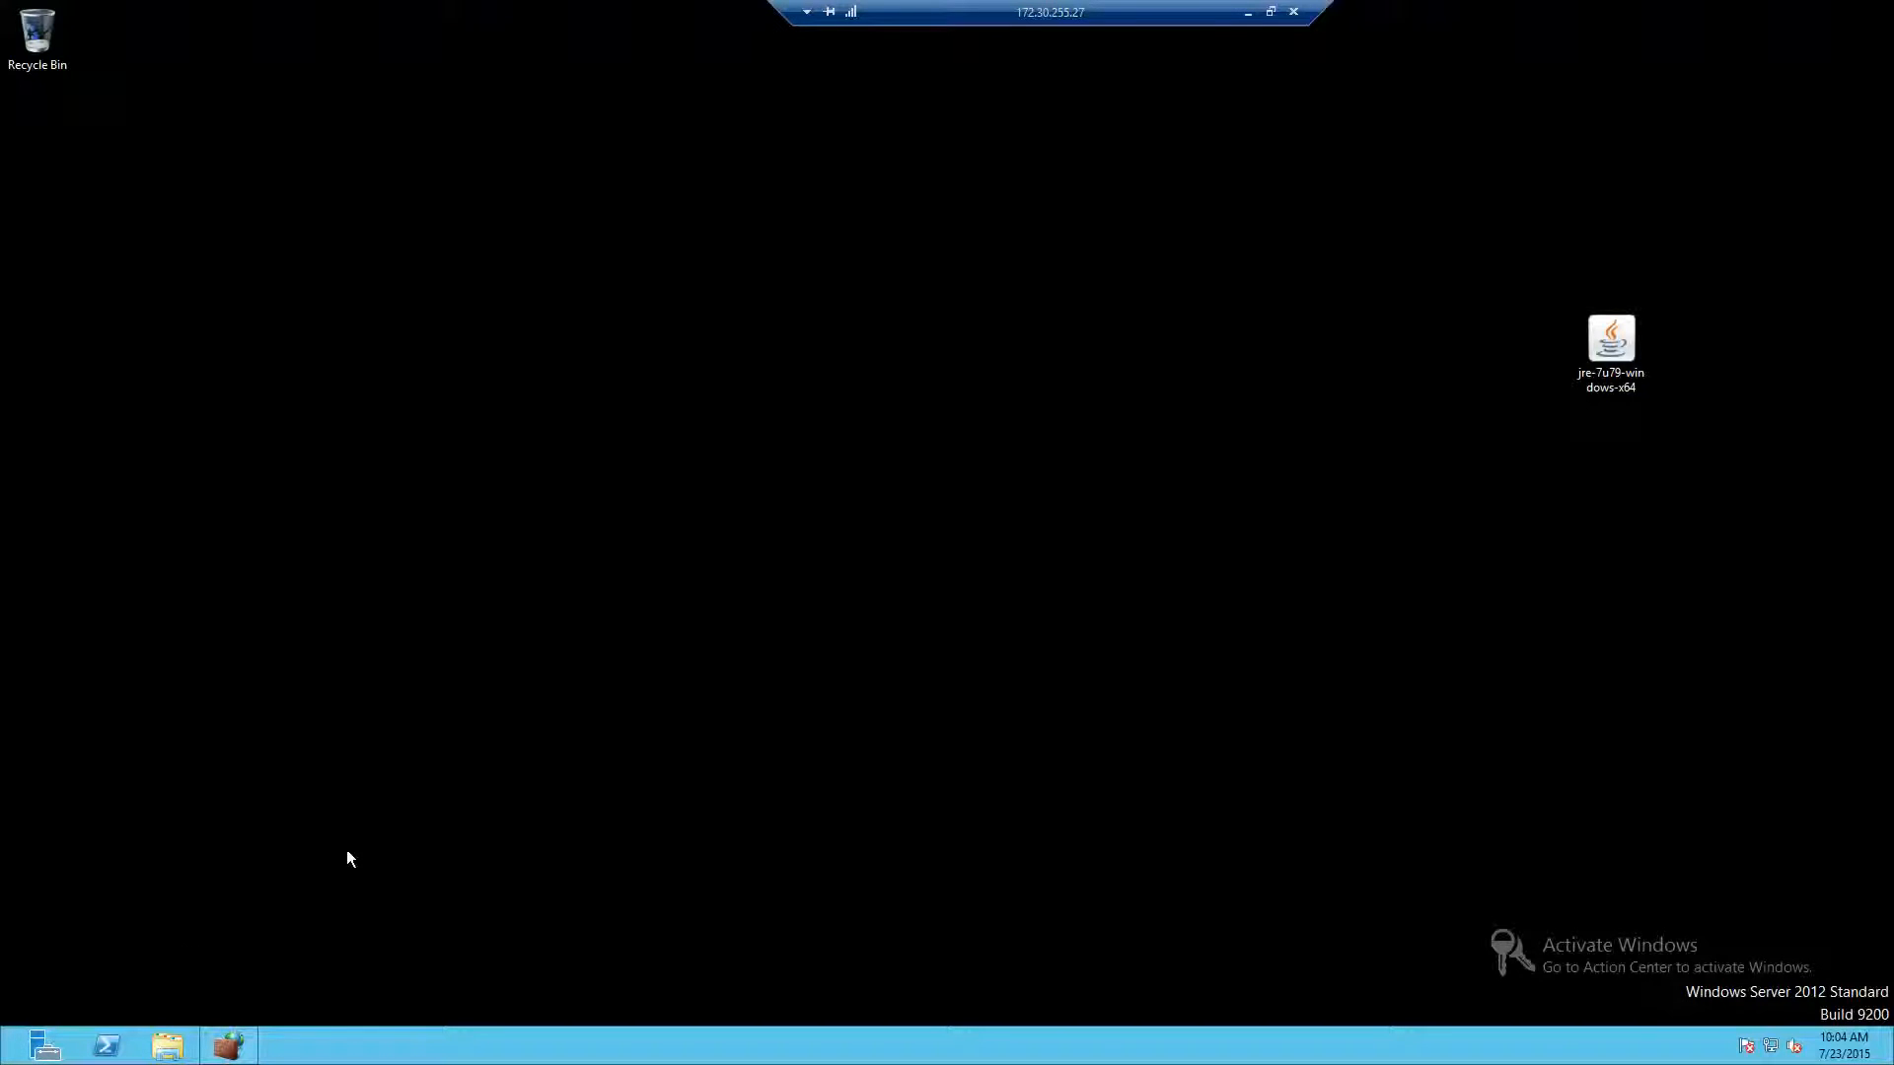
- Launch SQL Server 2016 CTP2.0 Management Studio and browse for more servers from the server connection dialog
key(super)
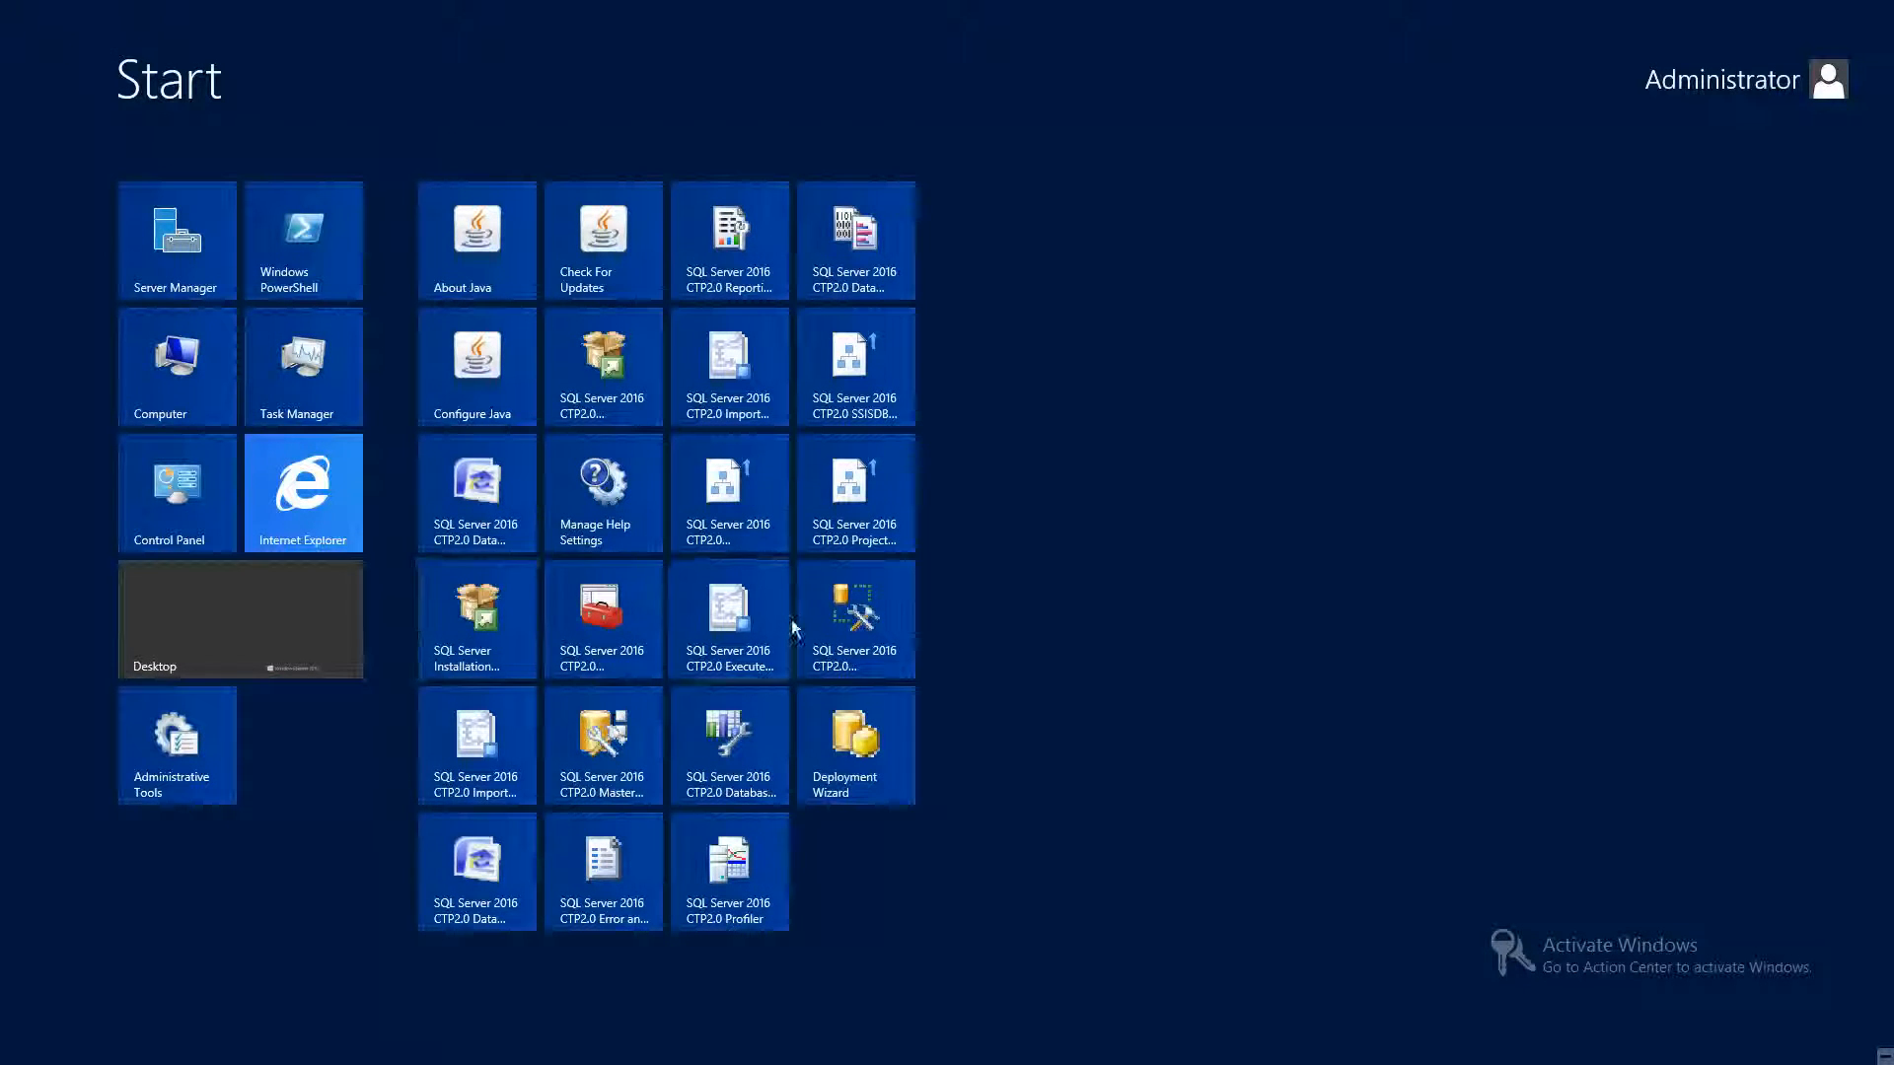
click(868, 627)
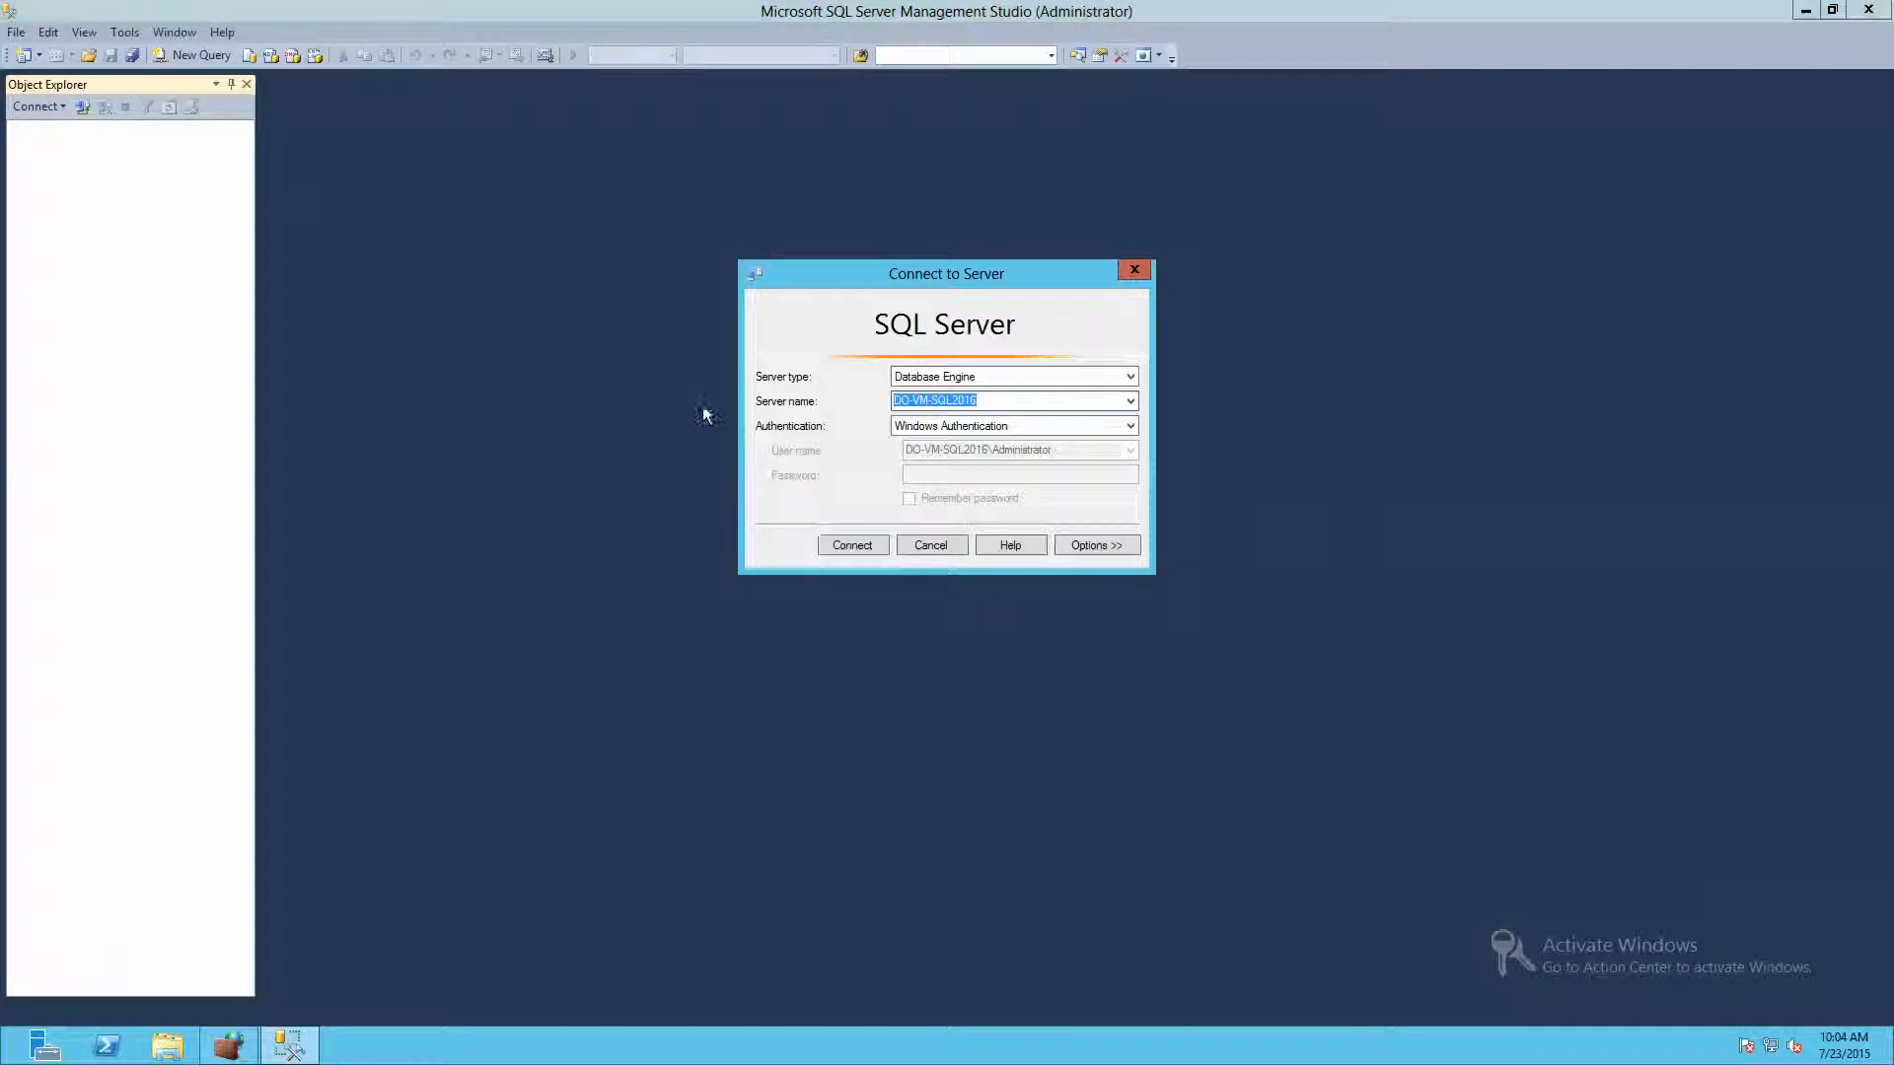
click(1130, 401)
click(1021, 433)
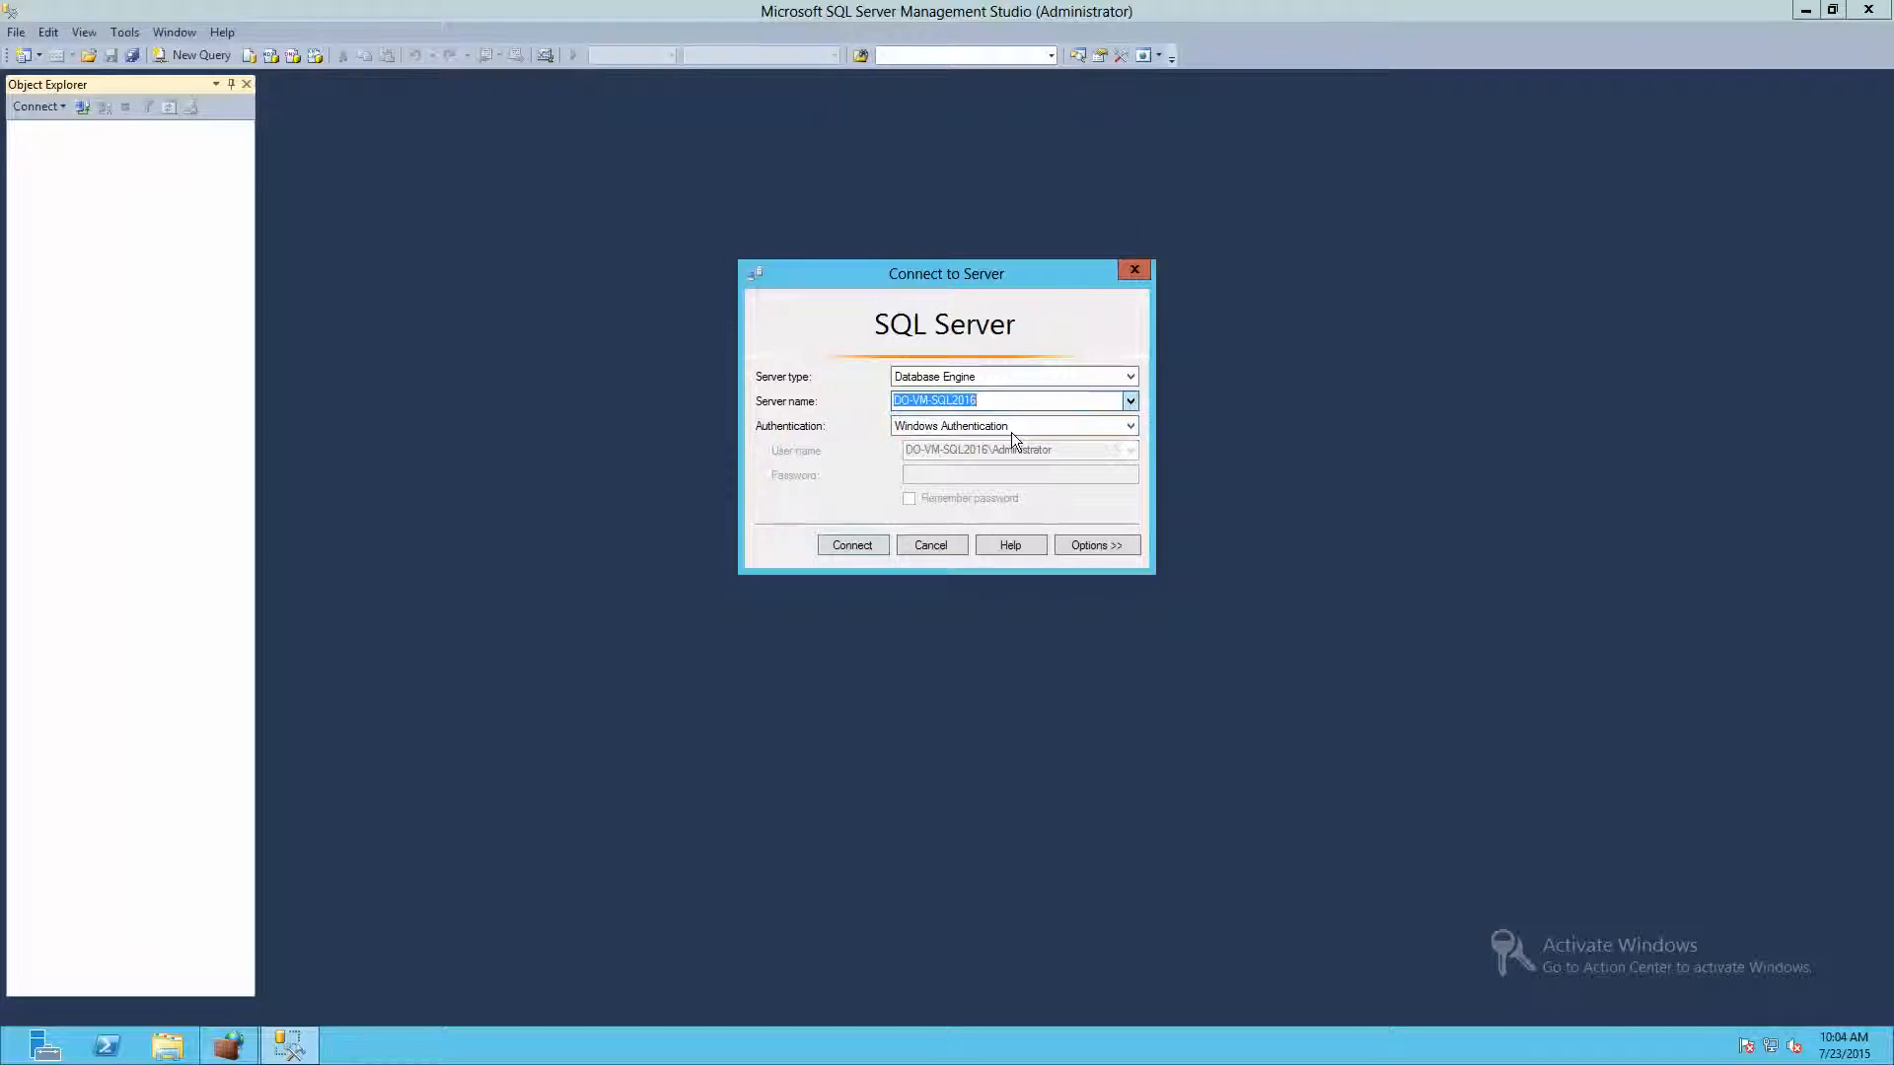
- Choose the local Database Engine server DO-VM-SQL2016, expand the other local service types, and connect with Windows Authentication
click(803, 324)
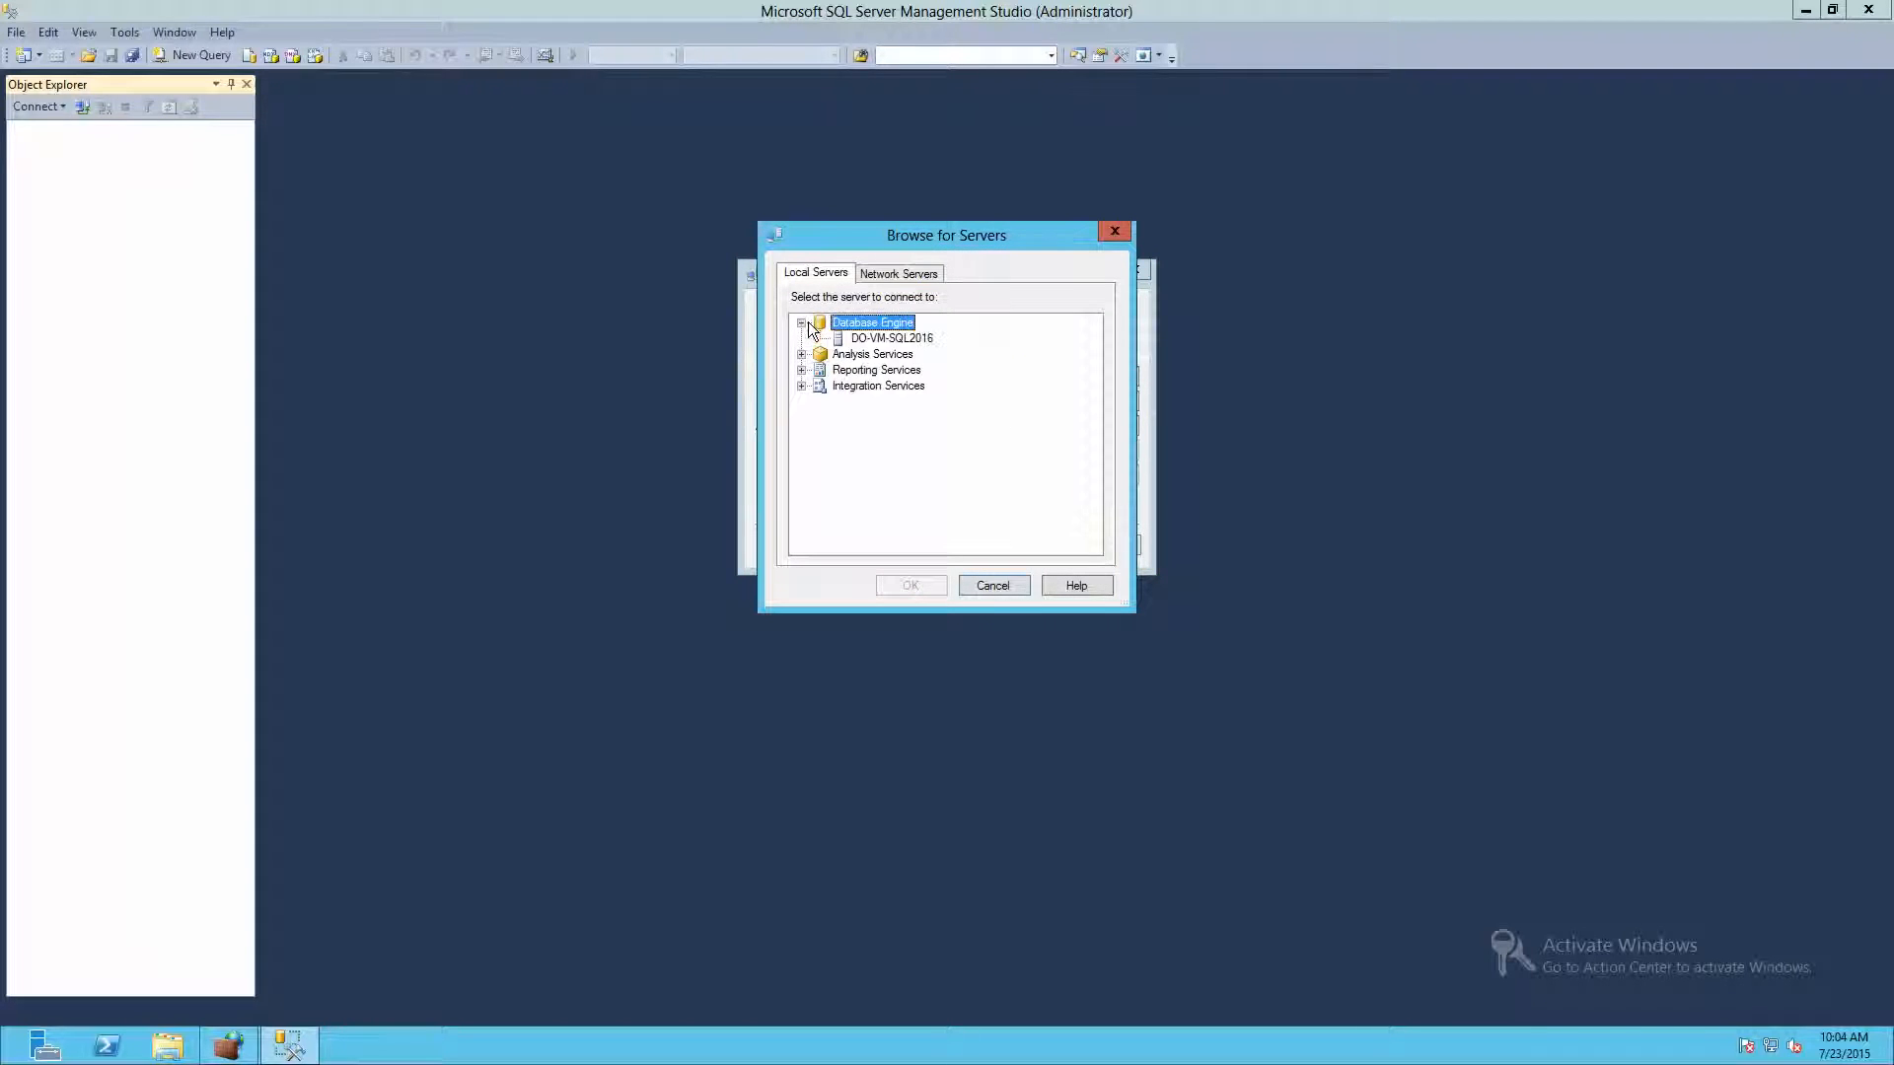
click(905, 343)
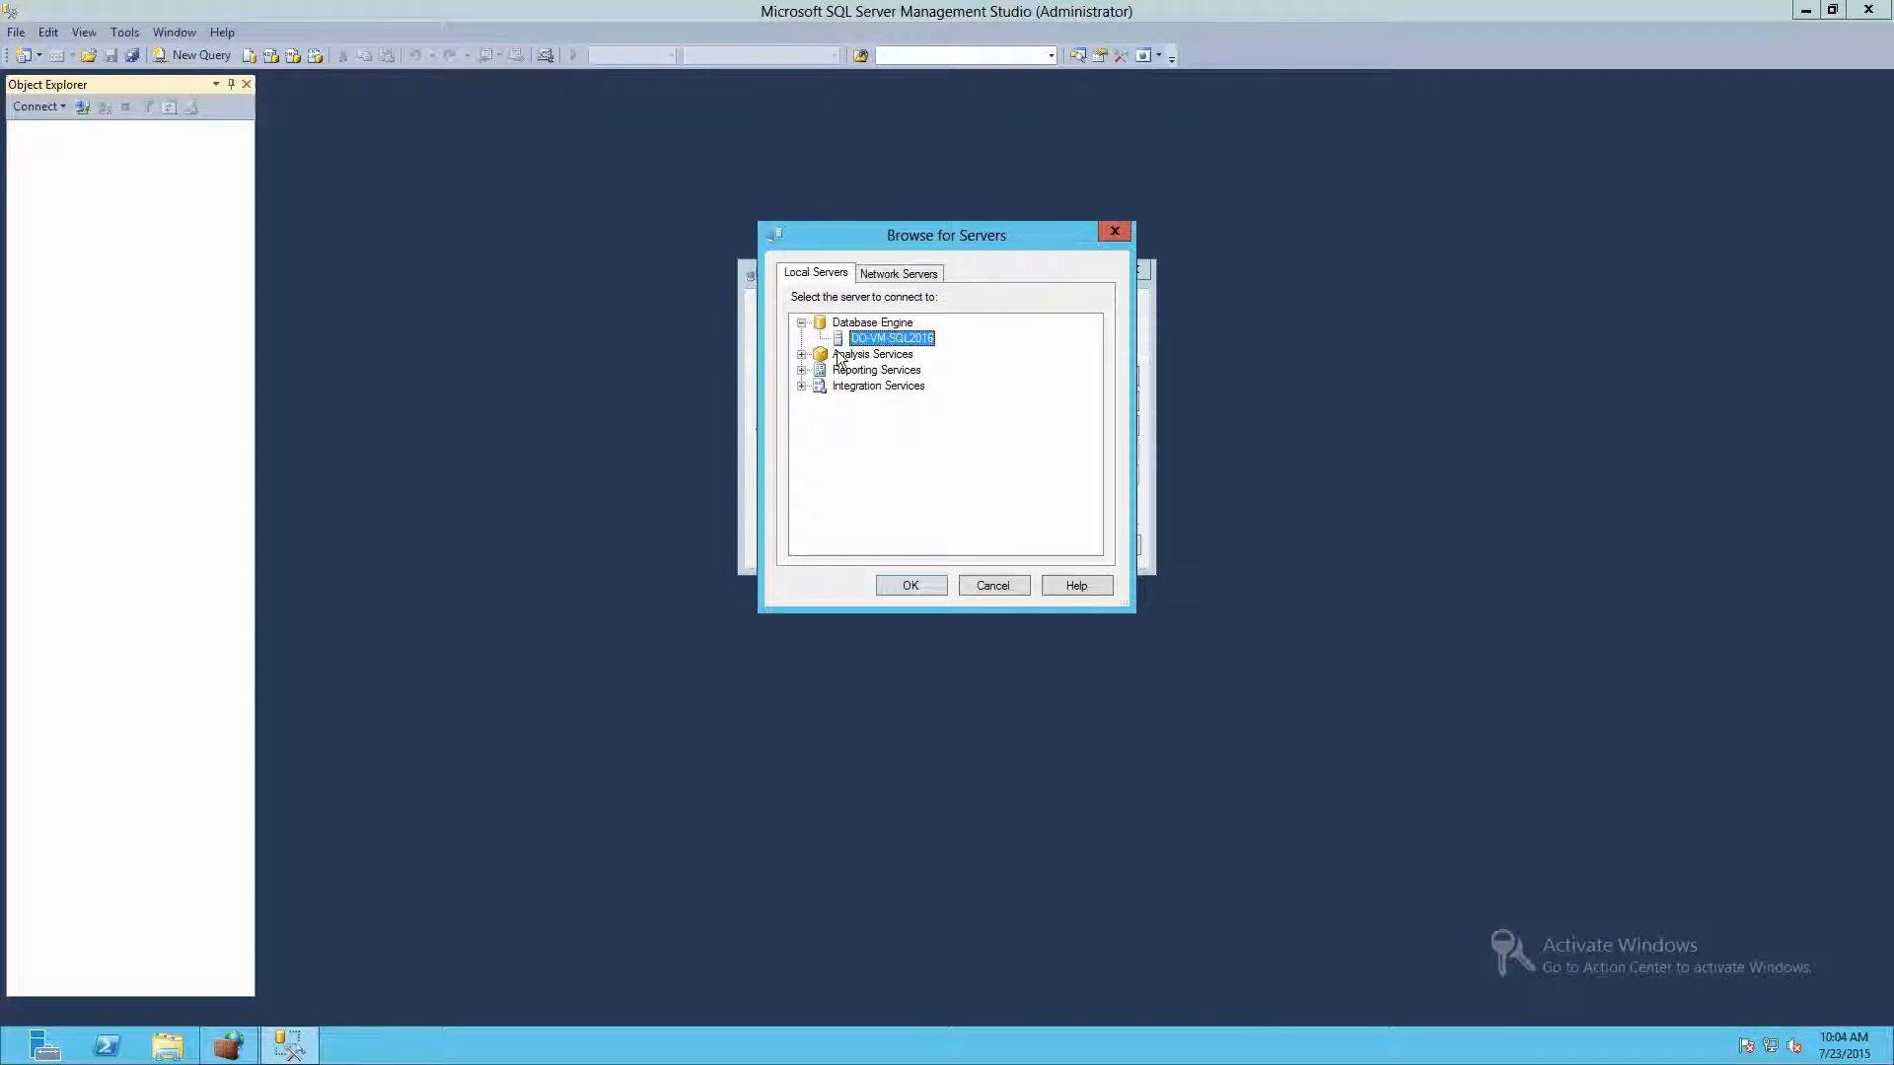
click(802, 354)
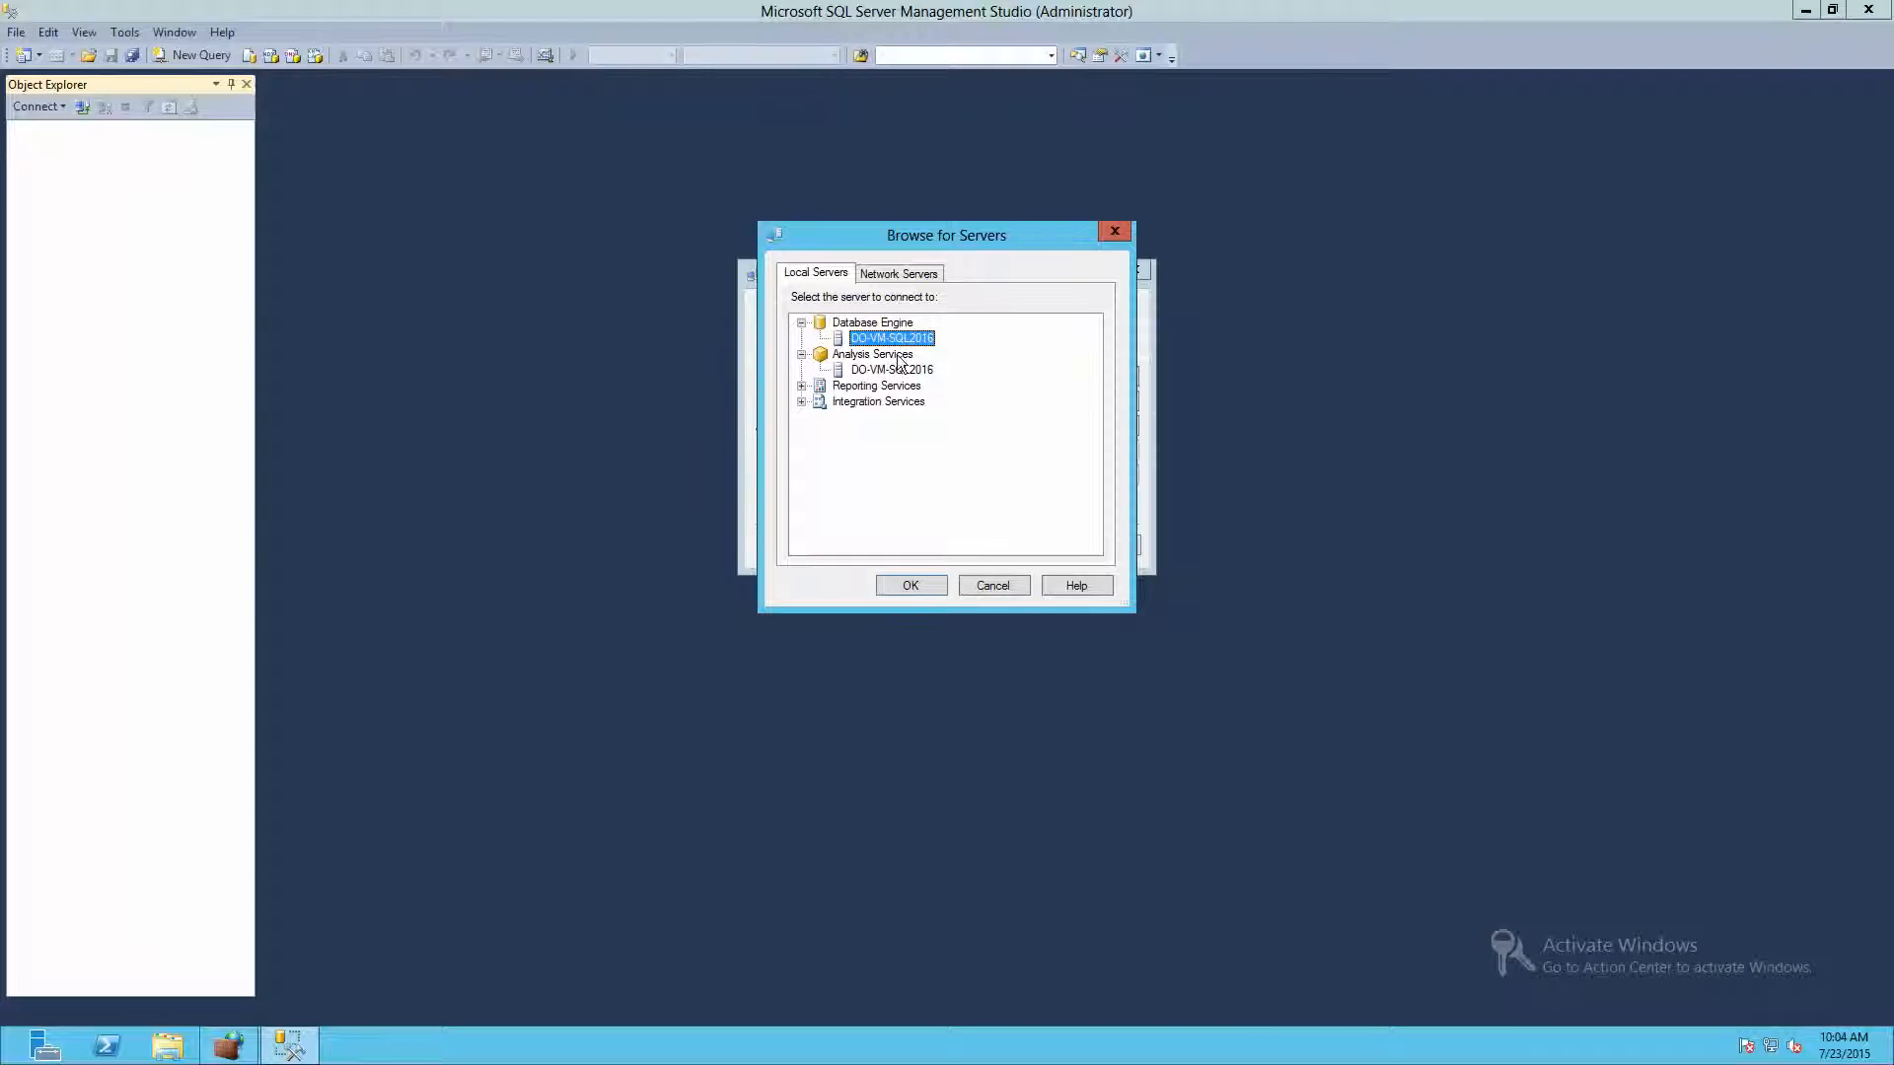
click(802, 385)
click(802, 418)
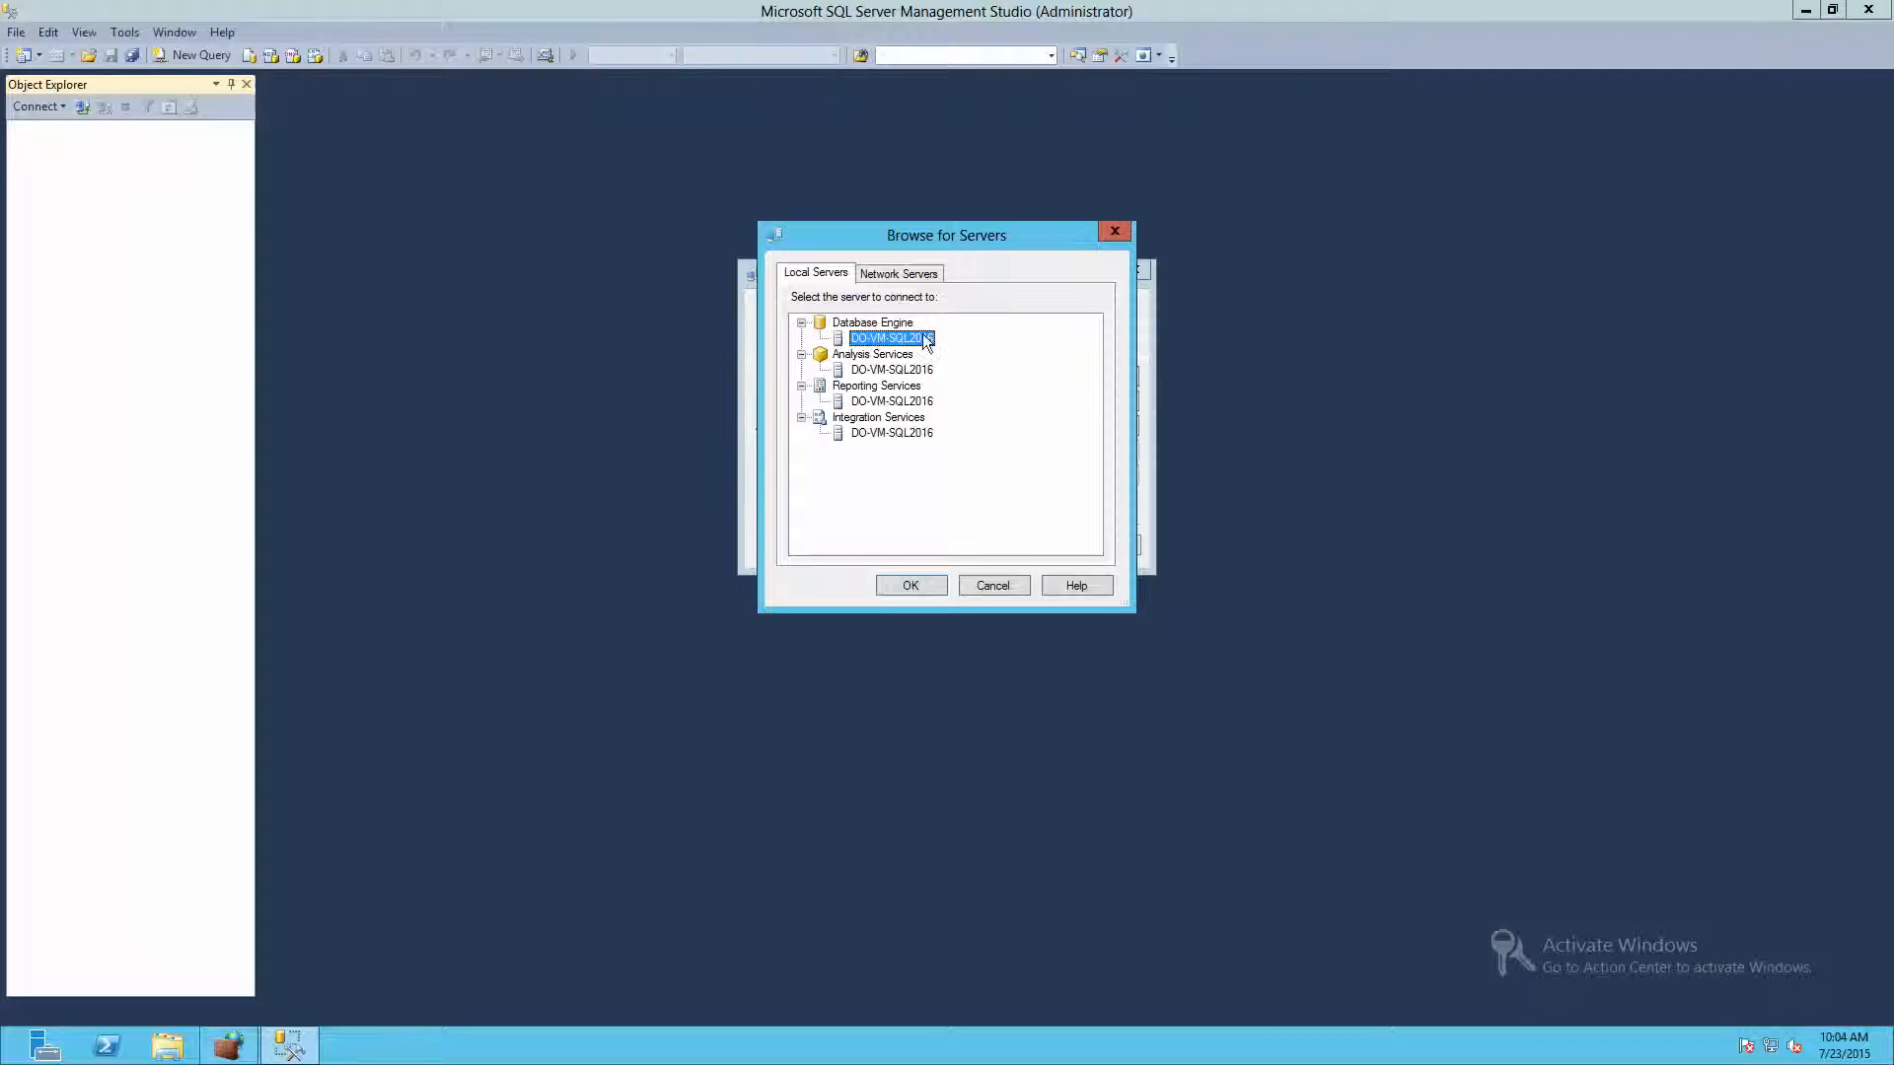
click(917, 584)
click(874, 544)
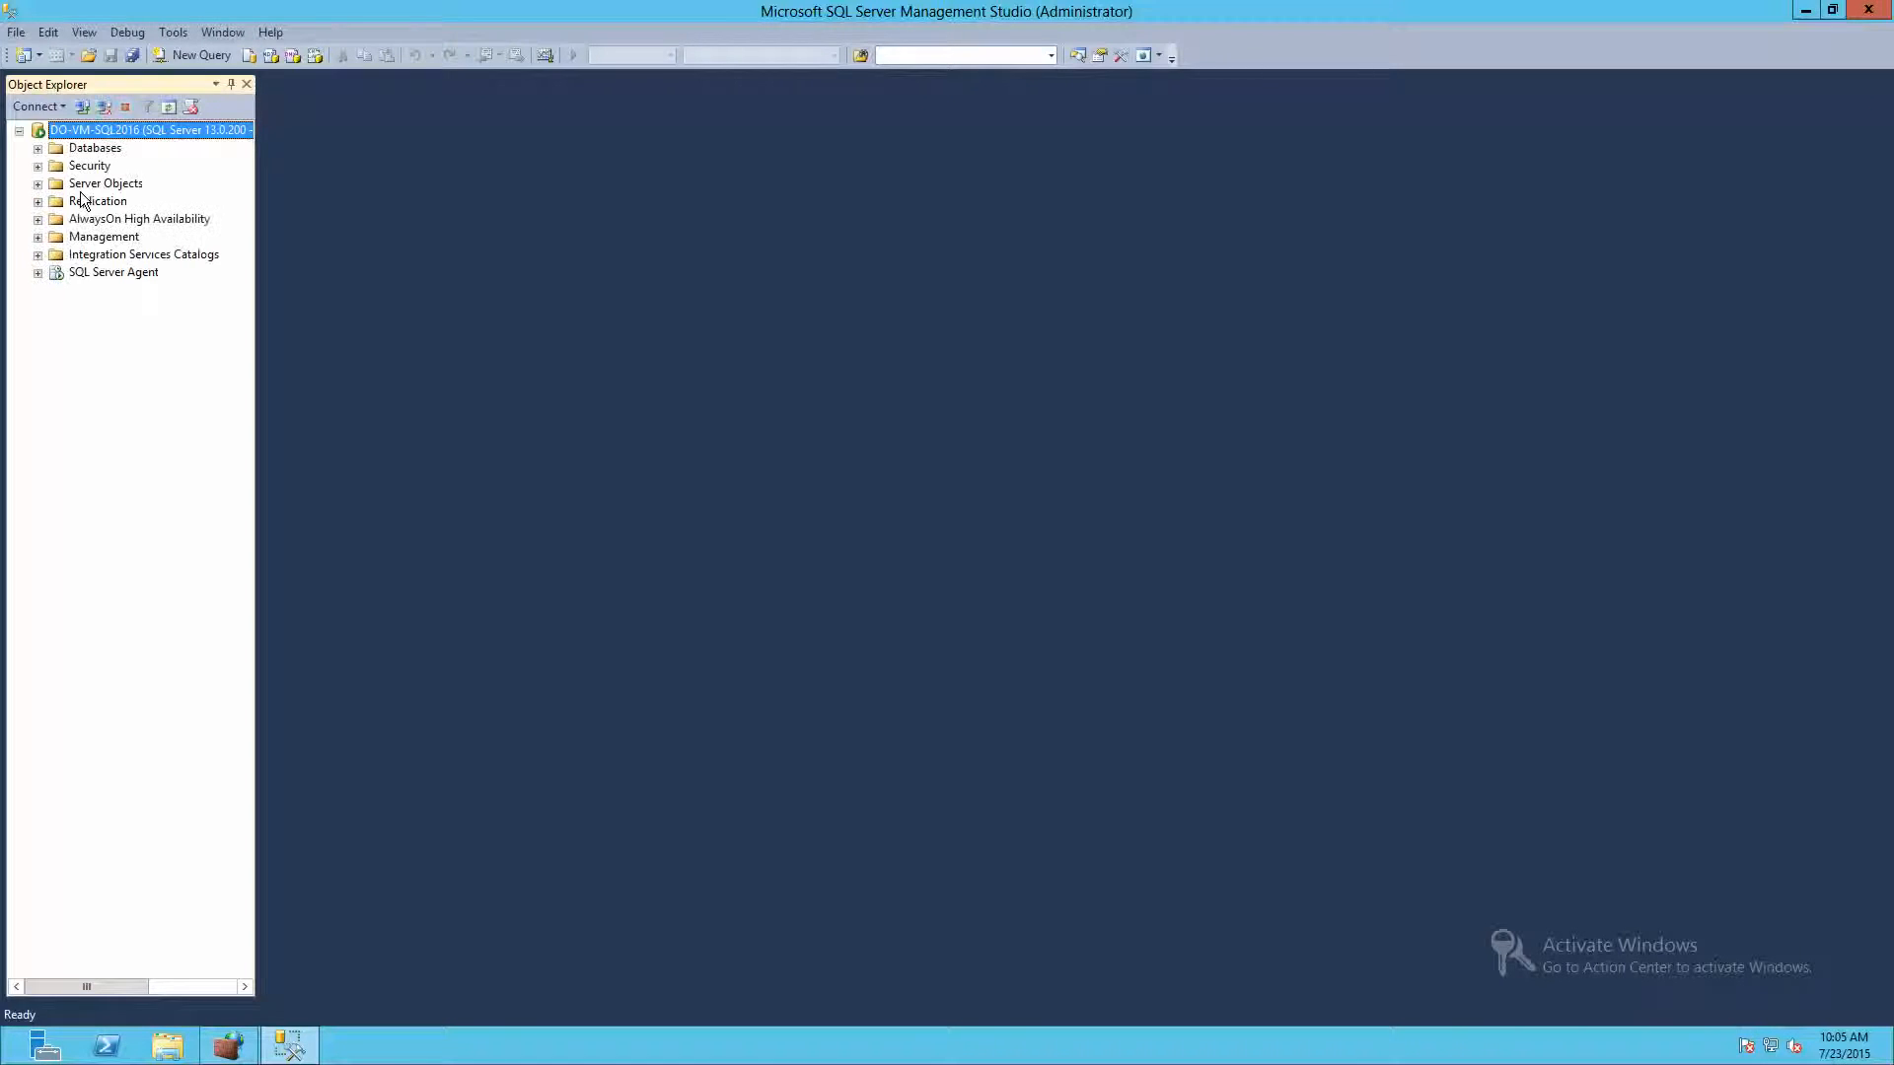
mouse_move(985, 2)
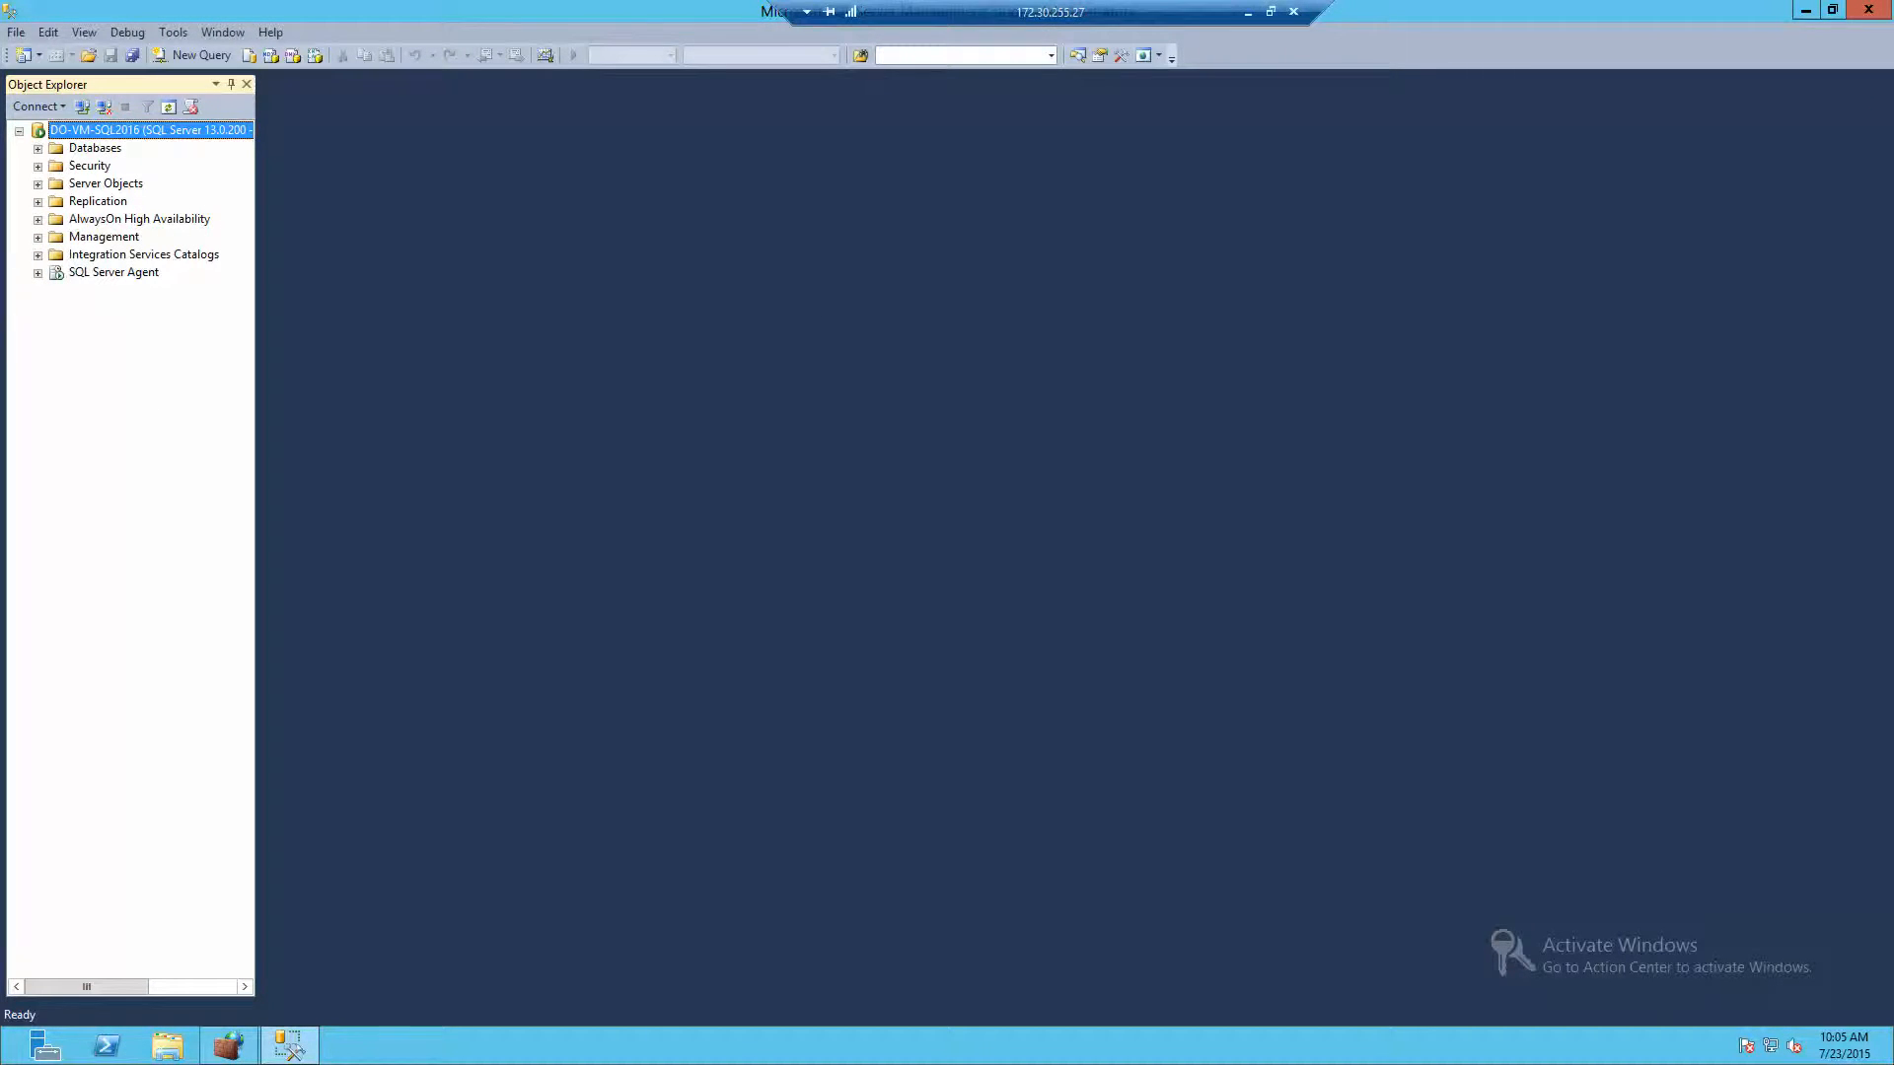